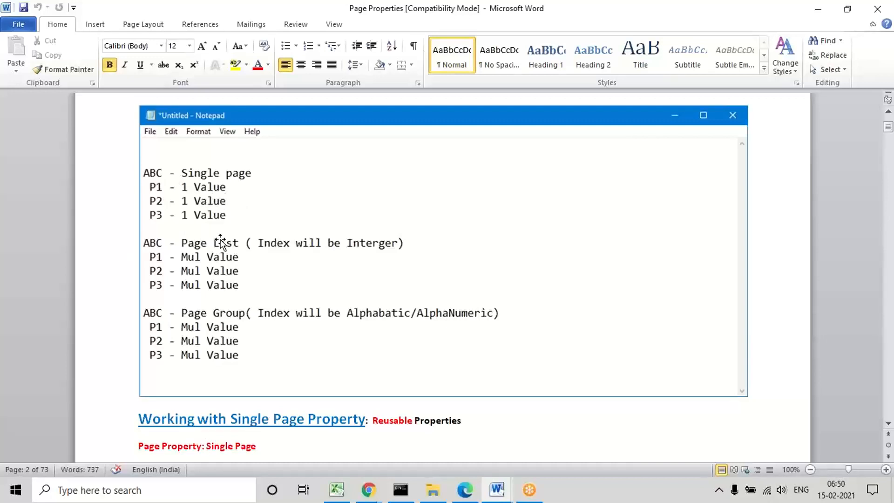
Step: Return to the Page Properties heading and mark both red "Data" words in the sentence about Data class references
{"action": "key", "text": "Up"}
{"action": "key", "text": "Up"}
{"action": "key", "text": "Up"}
{"action": "key", "text": "Up"}
{"action": "key", "text": "Up"}
{"action": "key", "text": "Up"}
{"action": "key", "text": "Up"}
{"action": "key", "text": "Up"}
{"action": "key", "text": "Up"}
{"action": "key", "text": "Up"}
{"action": "key", "text": "Up"}
{"action": "key", "text": "Up"}
{"action": "key", "text": "Up"}
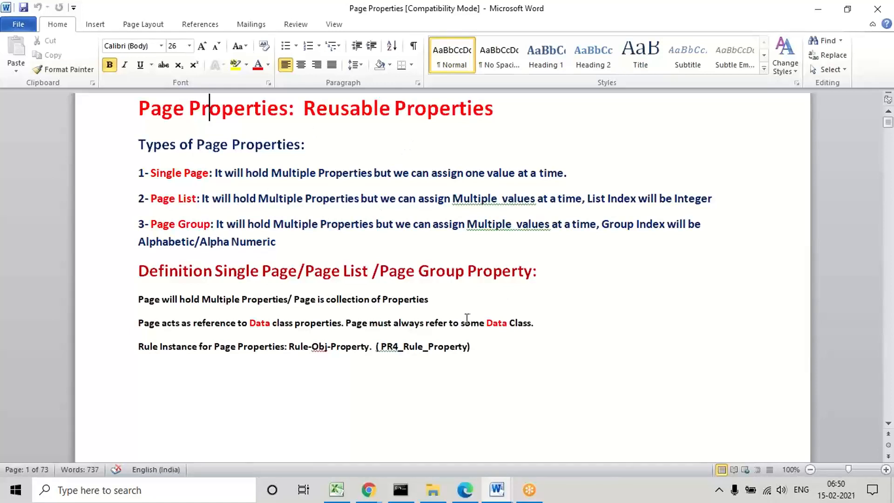
{"action": "double_click", "coordinate": [496, 325]}
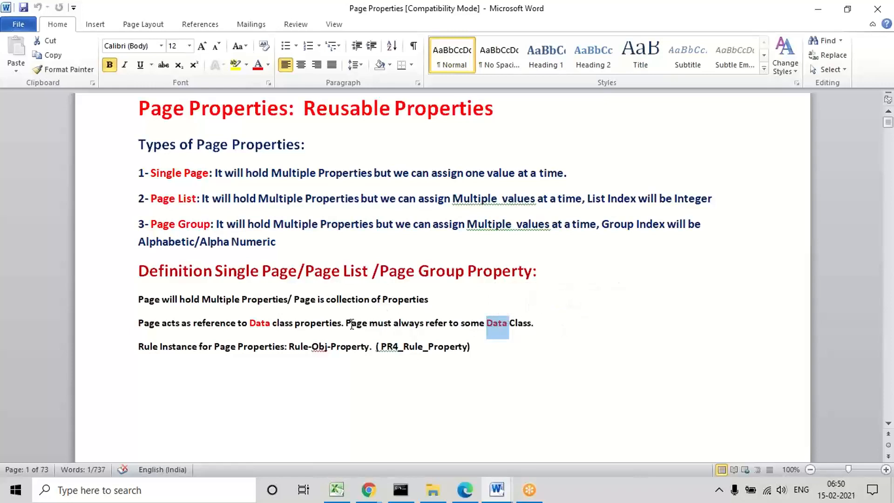
{"action": "double_click", "coordinate": [262, 323]}
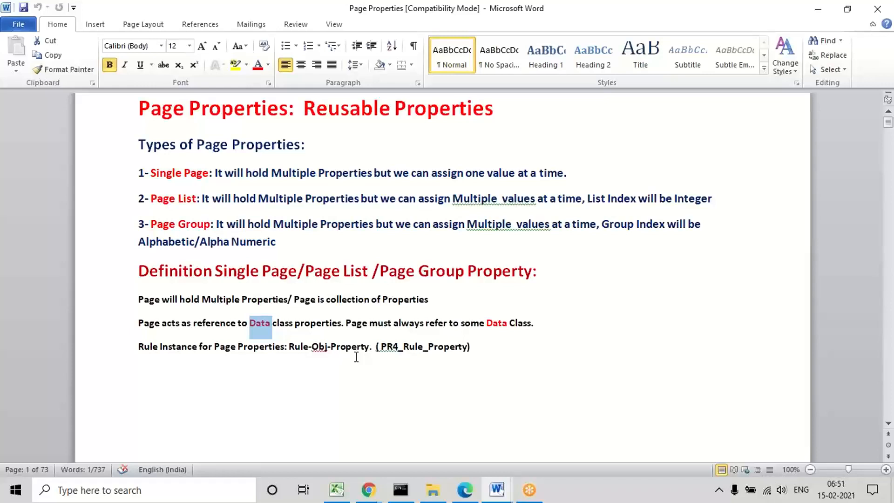
{"action": "left_click", "coordinate": [318, 405]}
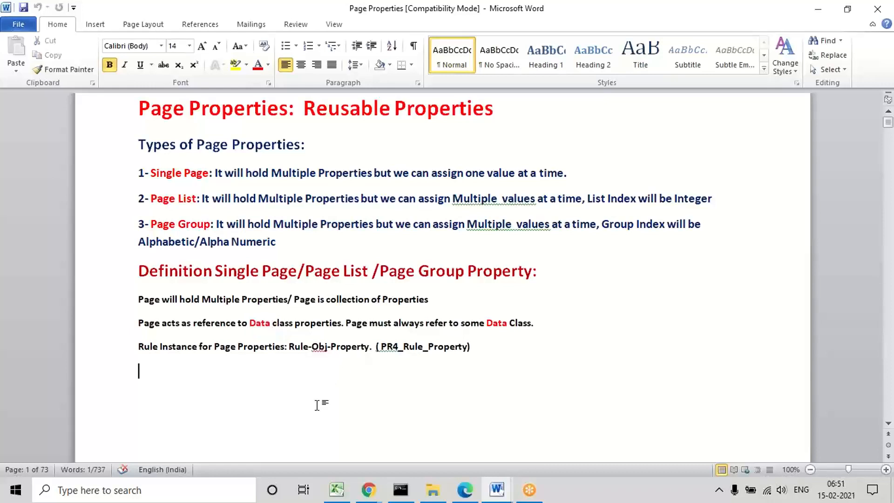
Step: Review the Single Page description and the definition lines on holding multiple properties and referring to a Data class, marking each
{"action": "triple_click", "coordinate": [150, 173]}
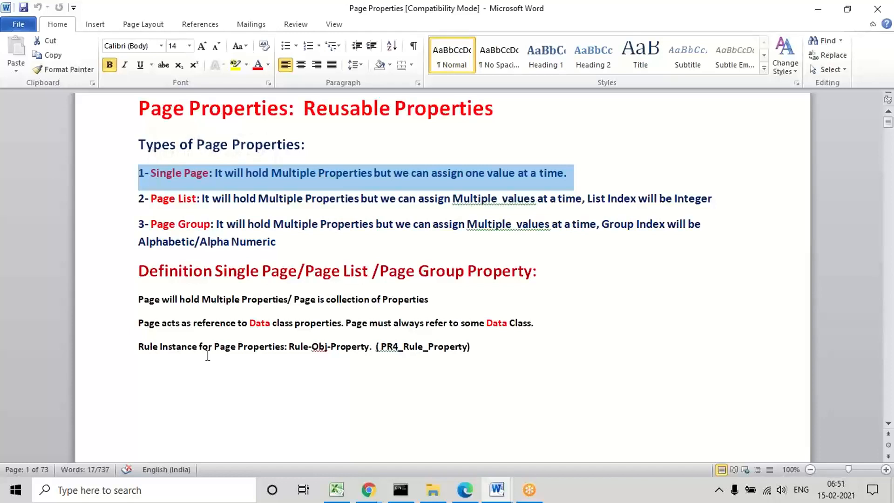
{"action": "left_click", "coordinate": [200, 404]}
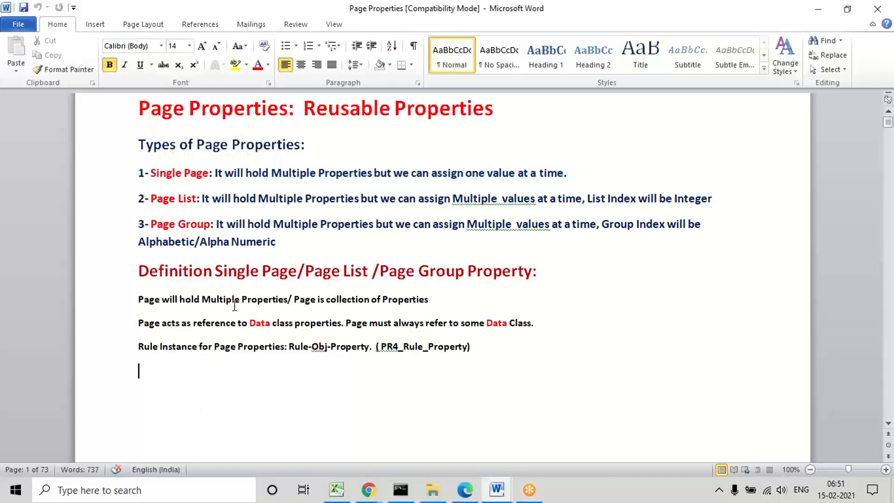
{"action": "triple_click", "coordinate": [142, 300]}
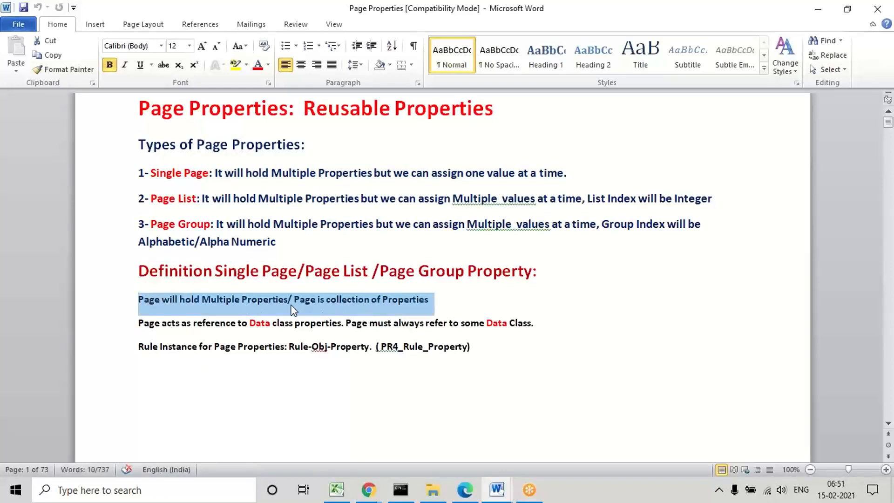
{"action": "triple_click", "coordinate": [239, 271]}
{"action": "triple_click", "coordinate": [239, 300]}
{"action": "triple_click", "coordinate": [193, 324]}
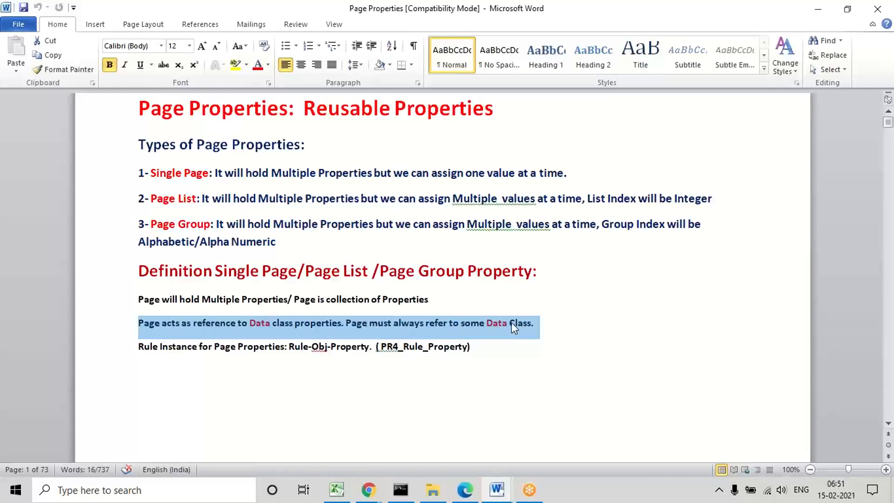
{"action": "triple_click", "coordinate": [476, 325]}
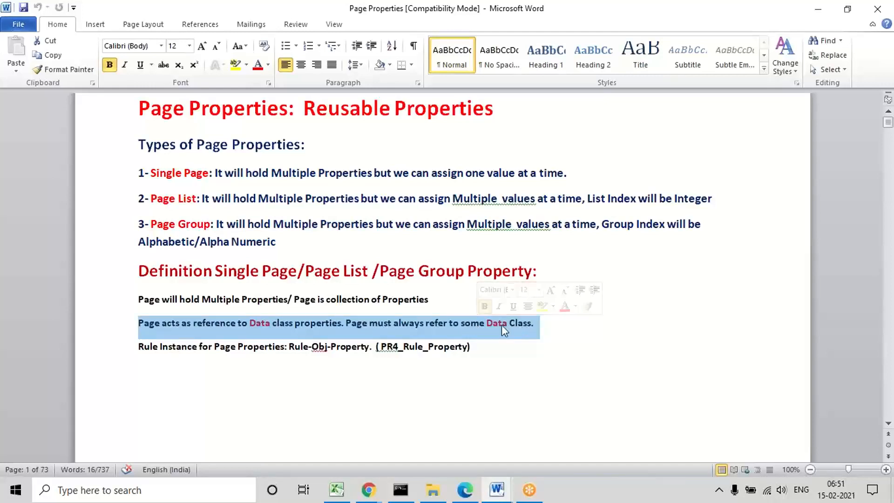
{"action": "double_click", "coordinate": [493, 323]}
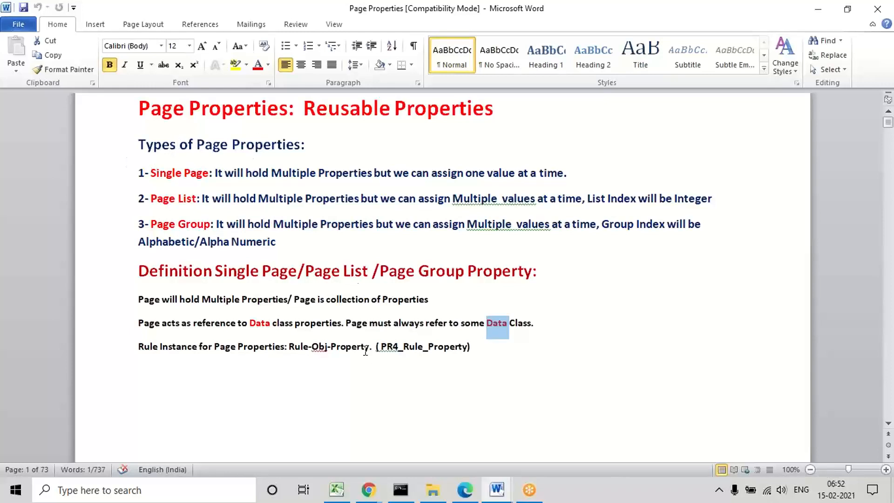
Step: Mark the rule instance name Rule-Obj-Property and the table name PR4_Rule_Property in the definition section
{"action": "left_click", "coordinate": [288, 347]}
{"action": "left_click_drag", "start_coordinate": [289, 347], "coordinate": [358, 349]}
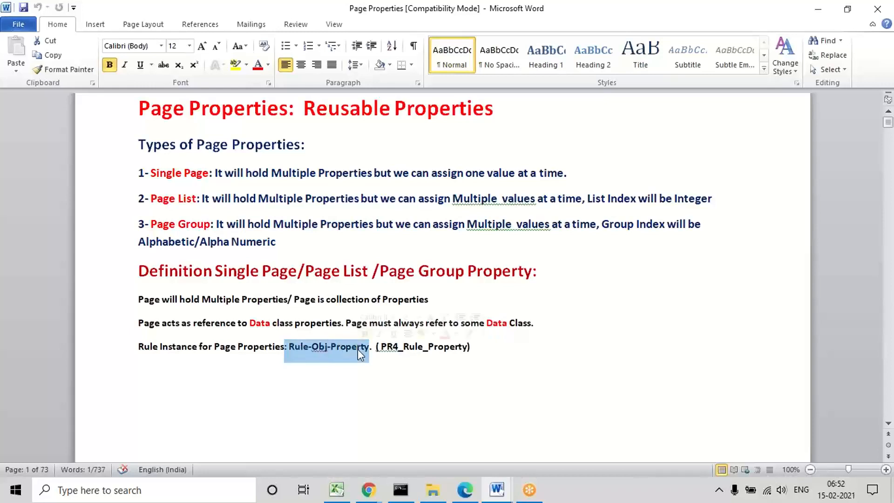
{"action": "left_click", "coordinate": [405, 367]}
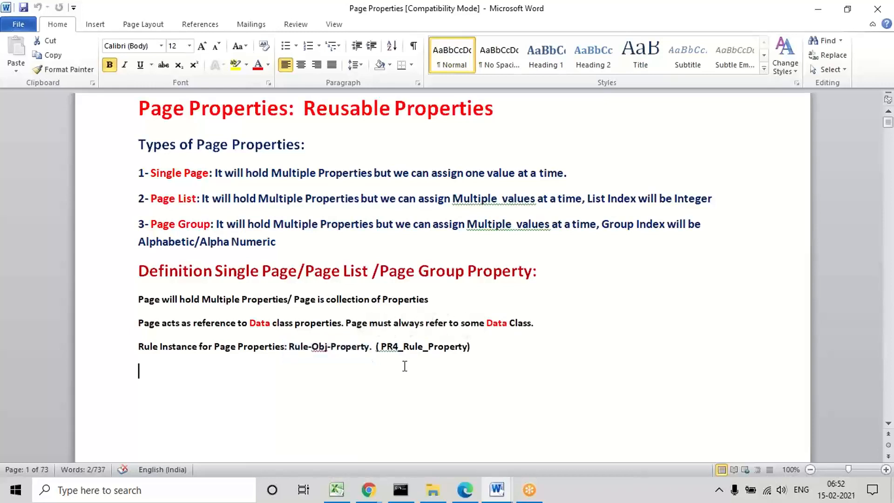
{"action": "left_click", "coordinate": [380, 347]}
{"action": "left_click_drag", "start_coordinate": [376, 347], "coordinate": [454, 350]}
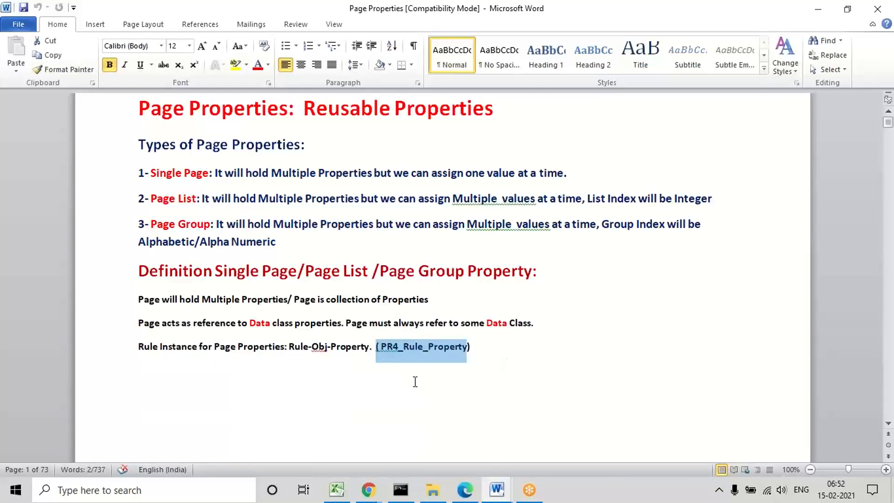
{"action": "left_click", "coordinate": [415, 382]}
Step: Read on past the ABC page examples and Working with Single Page Property to the disadvantages of Single Value Properties
{"action": "key", "text": "Down"}
{"action": "key", "text": "Down"}
{"action": "key", "text": "Down"}
{"action": "key", "text": "Down"}
{"action": "key", "text": "Down"}
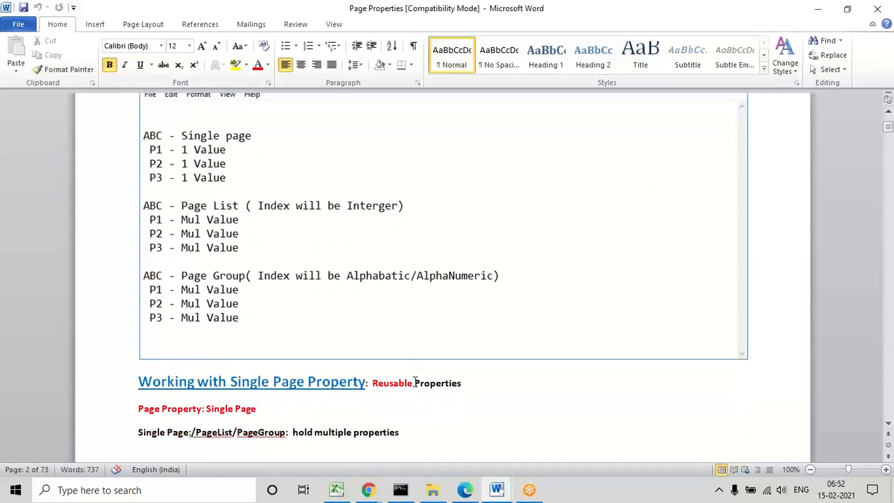
{"action": "key", "text": "Down"}
{"action": "key", "text": "Down"}
{"action": "key", "text": "Down"}
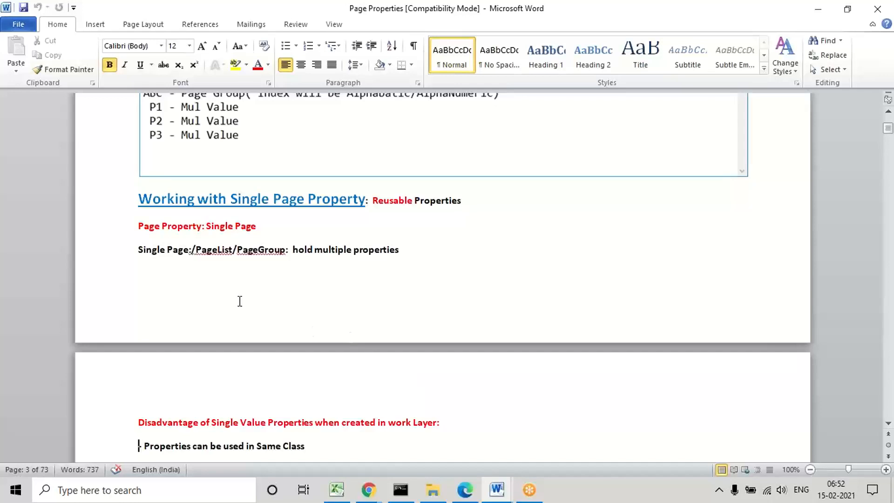
{"action": "left_click", "coordinate": [279, 291]}
{"action": "key", "text": "Down"}
{"action": "key", "text": "Down"}
{"action": "key", "text": "Down"}
{"action": "key", "text": "Down"}
{"action": "key", "text": "Down"}
{"action": "key", "text": "Down"}
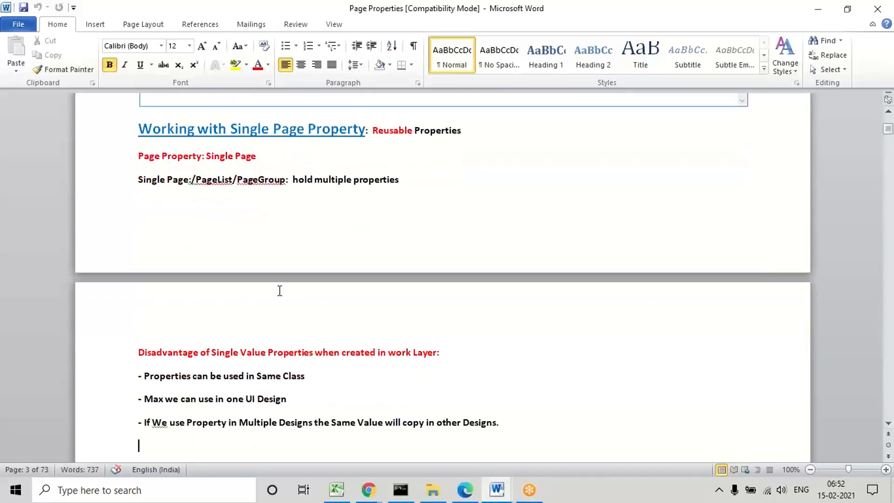
{"action": "key", "text": "Down"}
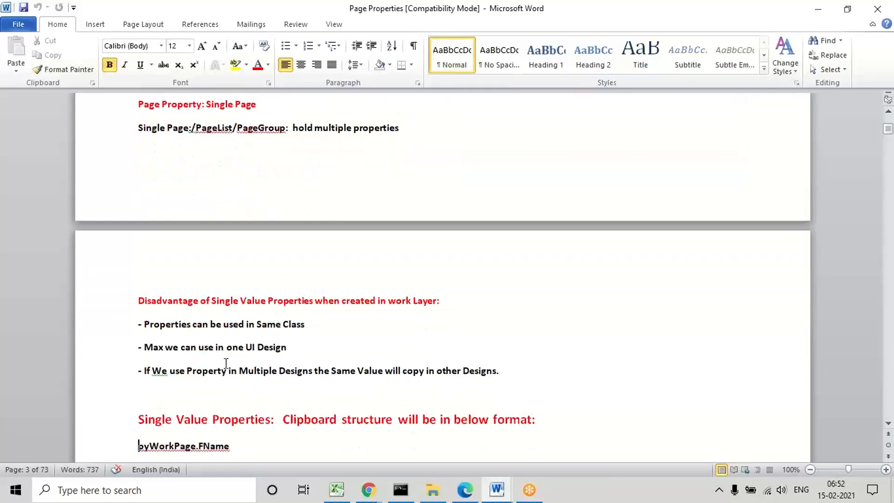
Step: Examine the first two disadvantages, same-class use and one UI design, and mark the word "Single" in their heading
{"action": "triple_click", "coordinate": [171, 325]}
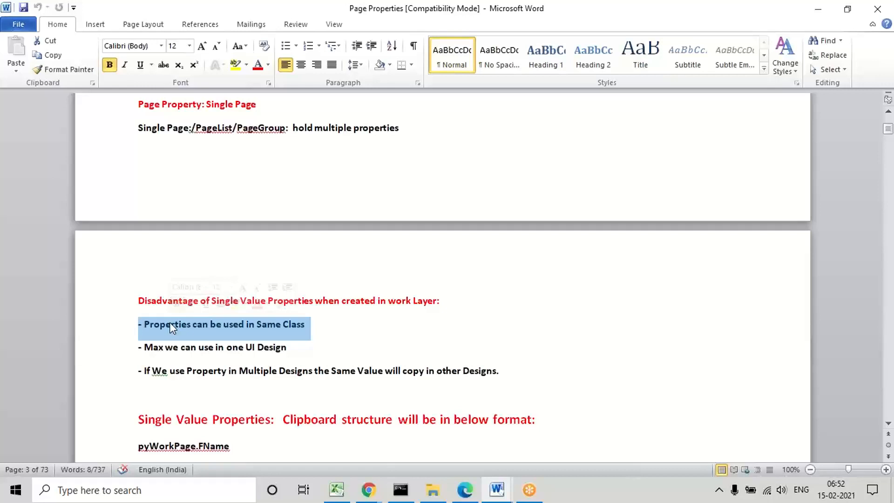
{"action": "left_click_drag", "start_coordinate": [211, 326], "coordinate": [224, 326]}
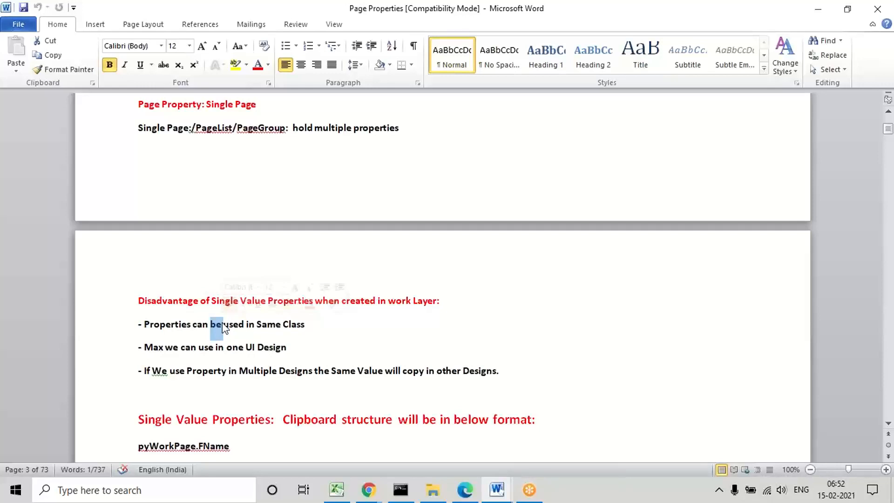
{"action": "left_click", "coordinate": [160, 326]}
{"action": "triple_click", "coordinate": [158, 325]}
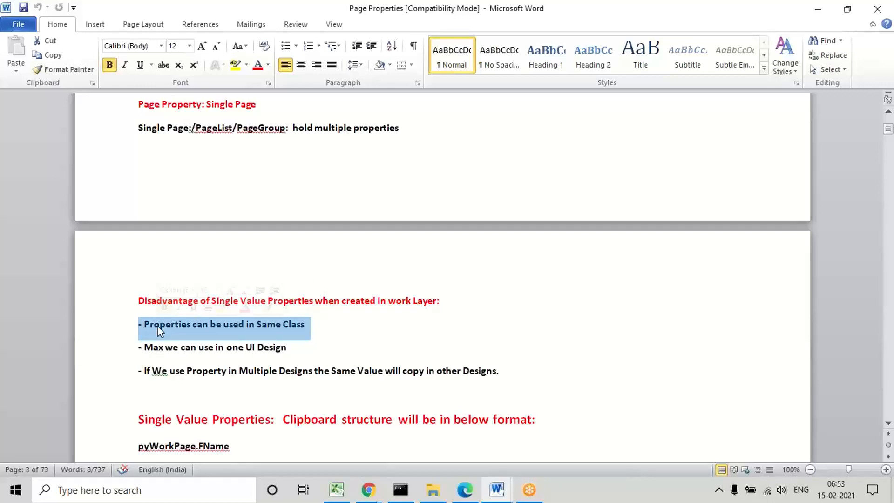
{"action": "triple_click", "coordinate": [234, 349]}
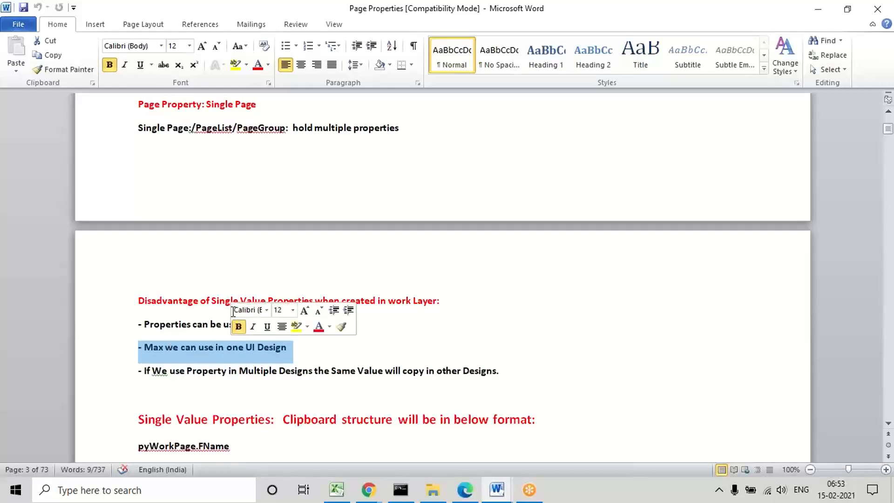
{"action": "double_click", "coordinate": [213, 302]}
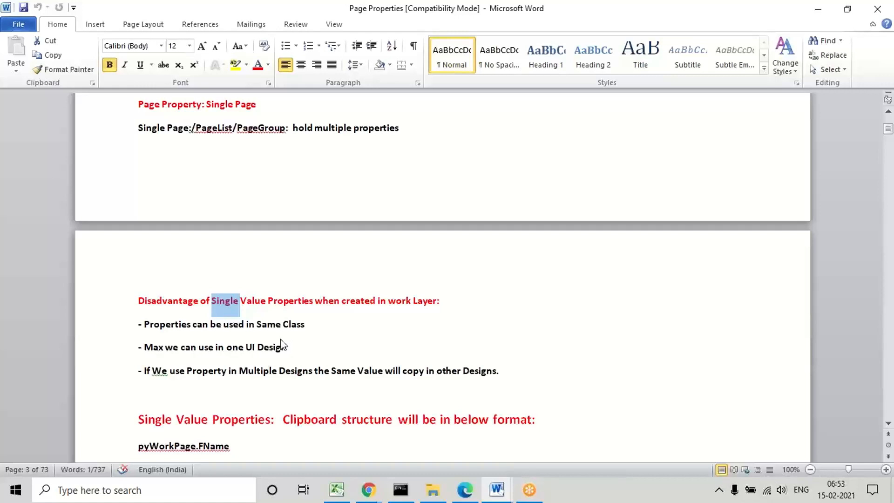
Step: Mark the three disadvantages of Single Value Properties one after another, finishing back on the same-class line
{"action": "left_click", "coordinate": [161, 330]}
{"action": "triple_click", "coordinate": [161, 329]}
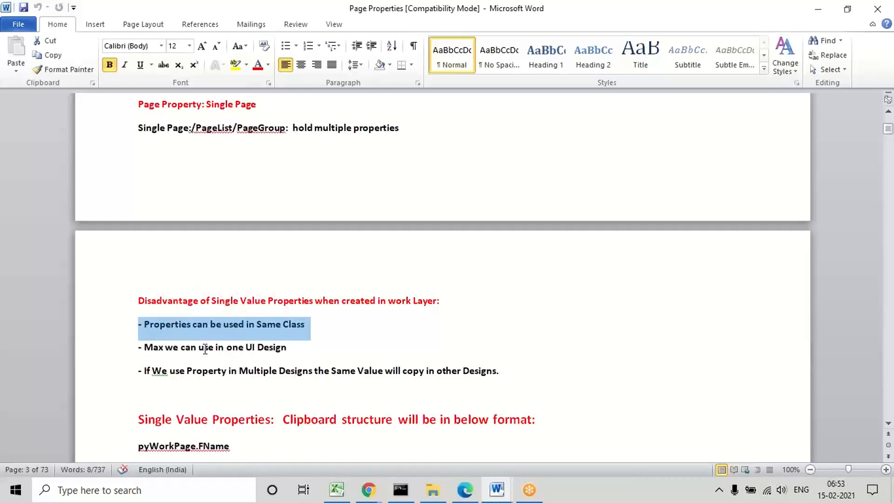
{"action": "triple_click", "coordinate": [204, 352]}
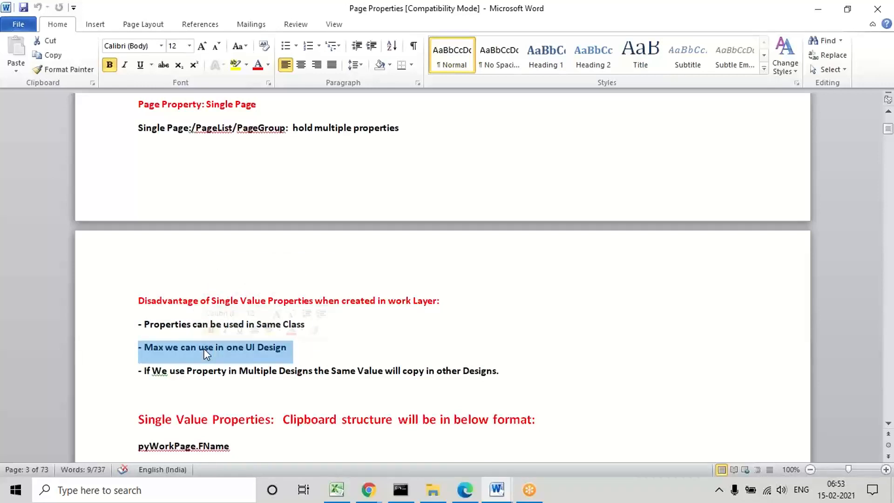
{"action": "triple_click", "coordinate": [163, 370]}
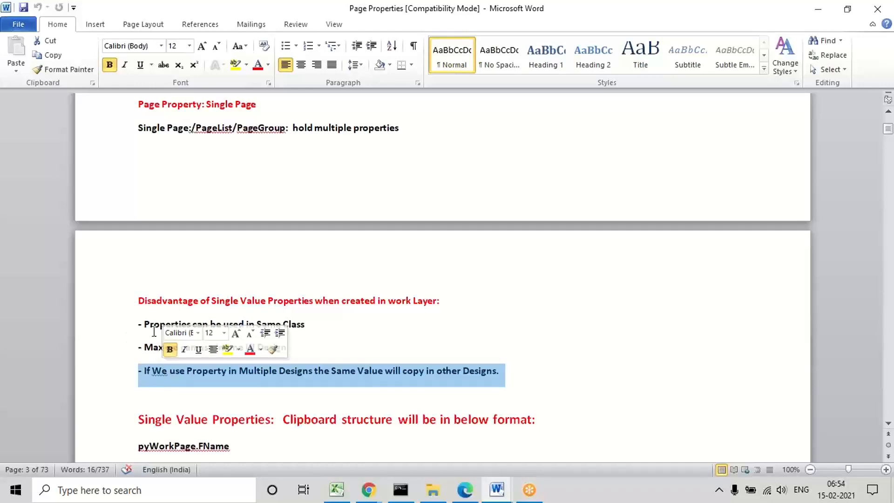
{"action": "triple_click", "coordinate": [141, 324]}
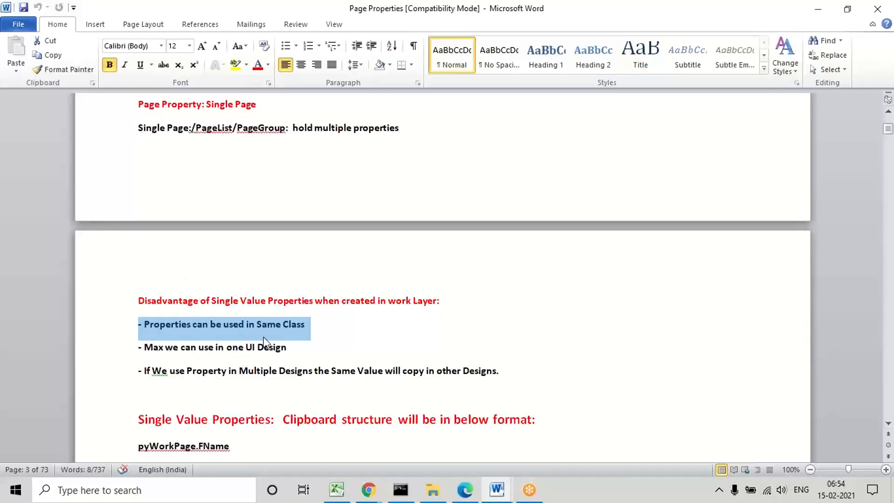
Step: Mark "Single Page" and its word "Single" in the line about holding multiple properties
{"action": "left_click", "coordinate": [136, 126]}
{"action": "left_click_drag", "start_coordinate": [136, 127], "coordinate": [186, 132]}
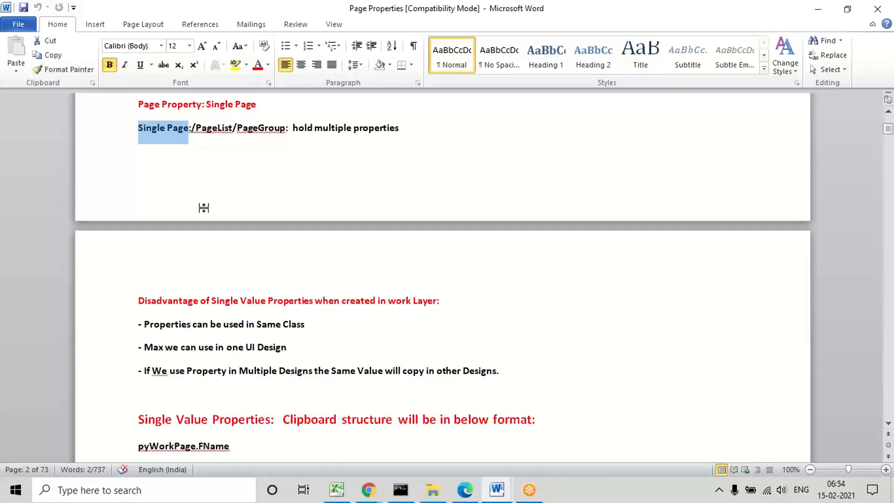
{"action": "left_click", "coordinate": [183, 299]}
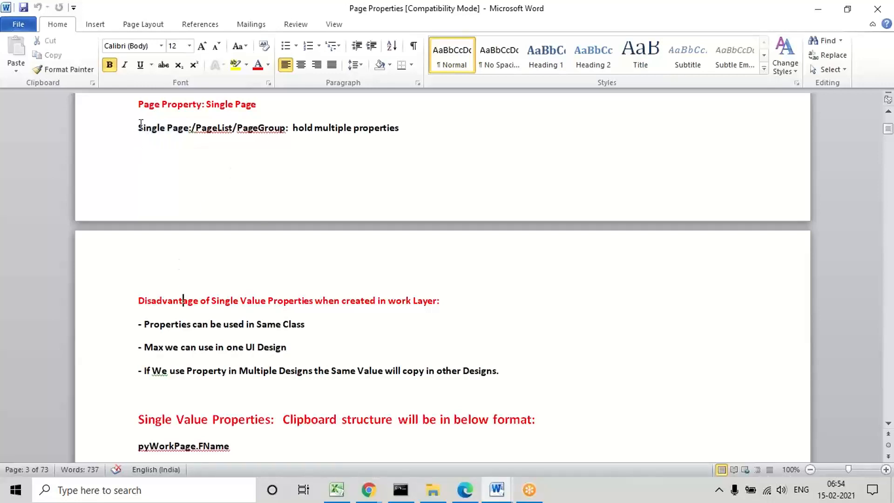
{"action": "double_click", "coordinate": [155, 134]}
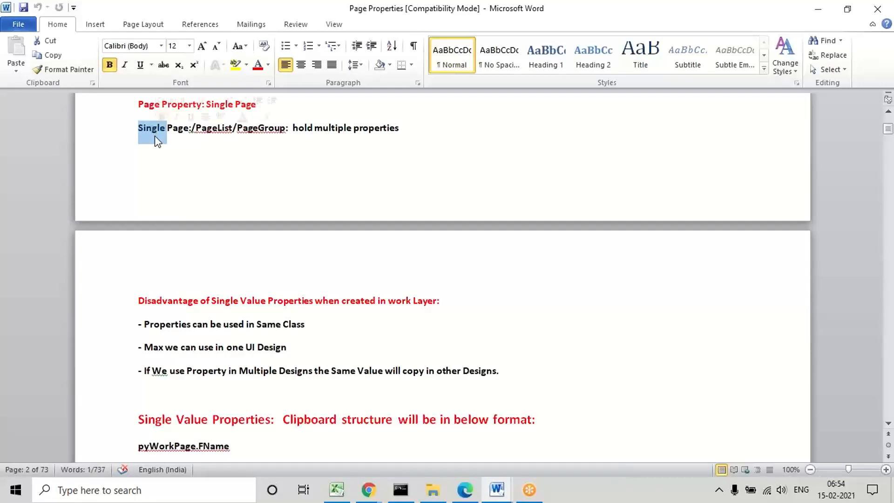
Step: Move on to the clipboard structure of Single Value Properties, marking the word "Clipboard" and the pyWorkPage.FName entry
{"action": "left_click", "coordinate": [184, 385]}
{"action": "key", "text": "Down"}
{"action": "key", "text": "Down"}
{"action": "key", "text": "Down"}
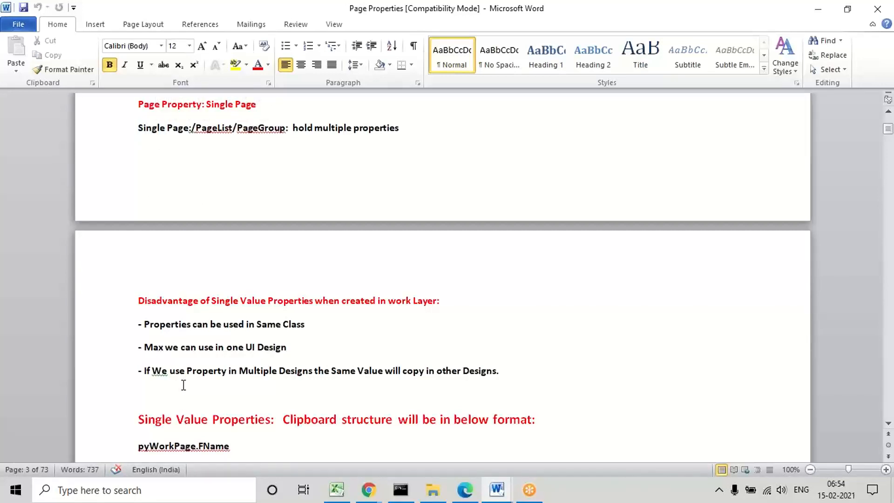
{"action": "key", "text": "Down"}
{"action": "key", "text": "Down"}
{"action": "key", "text": "Down"}
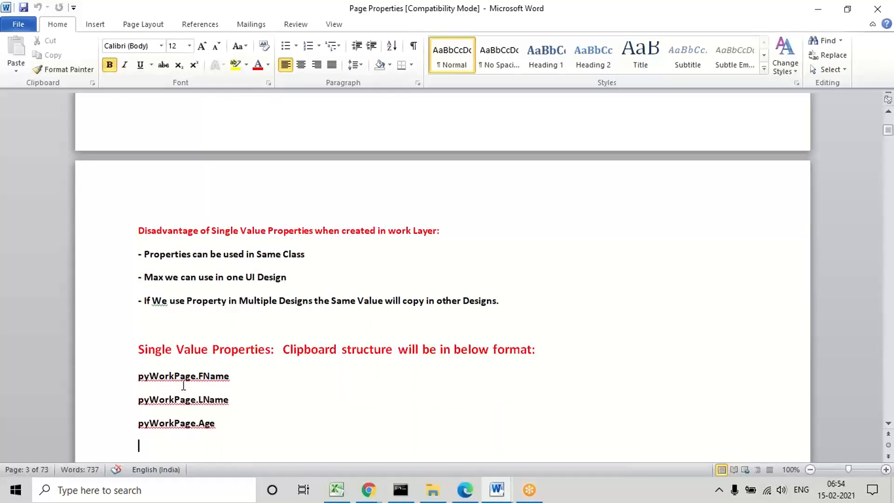
{"action": "left_click", "coordinate": [299, 348]}
{"action": "double_click", "coordinate": [300, 348]}
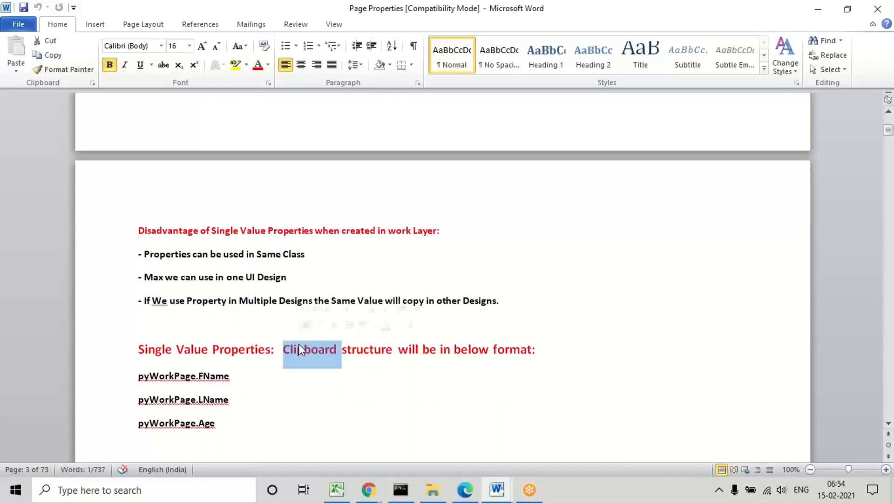
{"action": "double_click", "coordinate": [155, 377]}
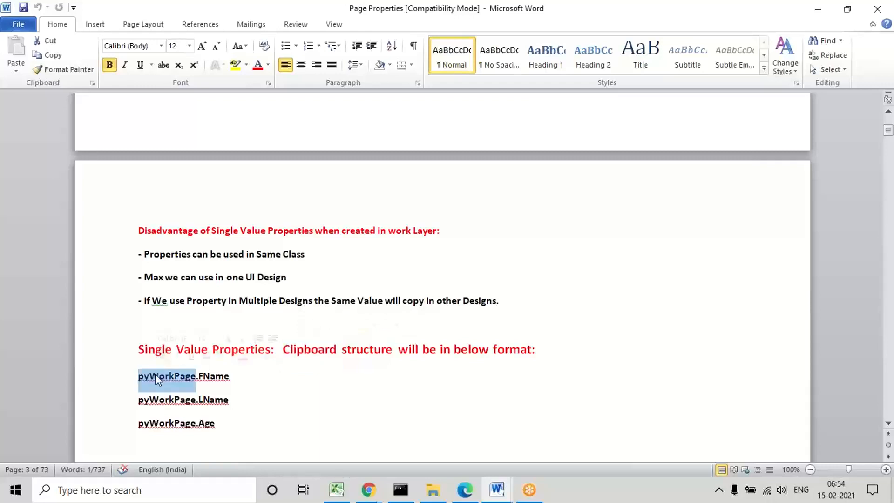
{"action": "double_click", "coordinate": [231, 378]}
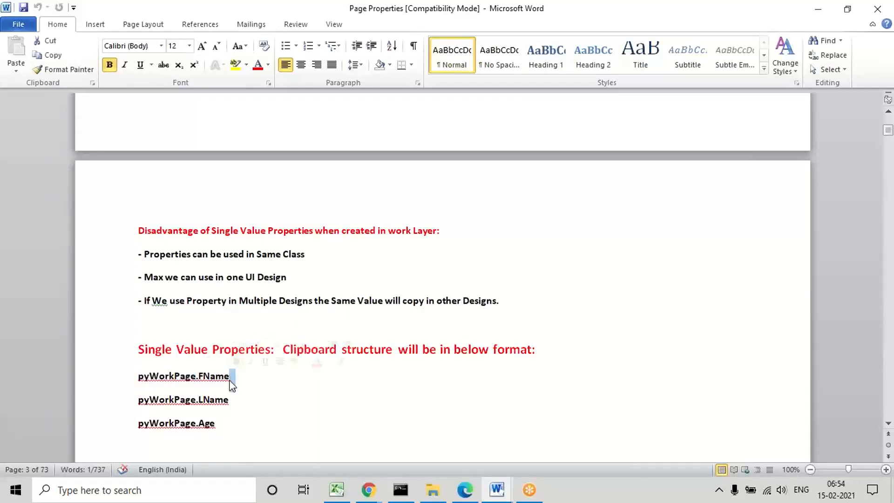
{"action": "triple_click", "coordinate": [201, 375]}
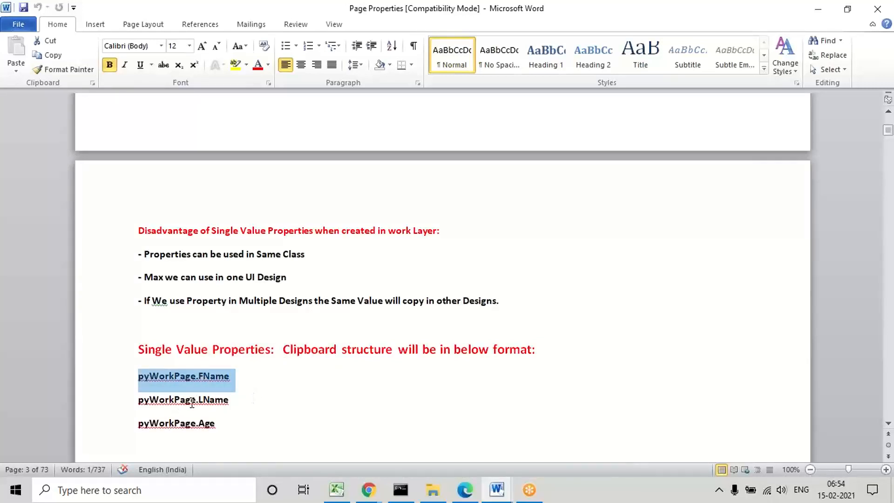
Step: Mark the pyWorkPage.LName entry and move on to the Data Class example below the Single Value clipboard structure
{"action": "triple_click", "coordinate": [170, 400]}
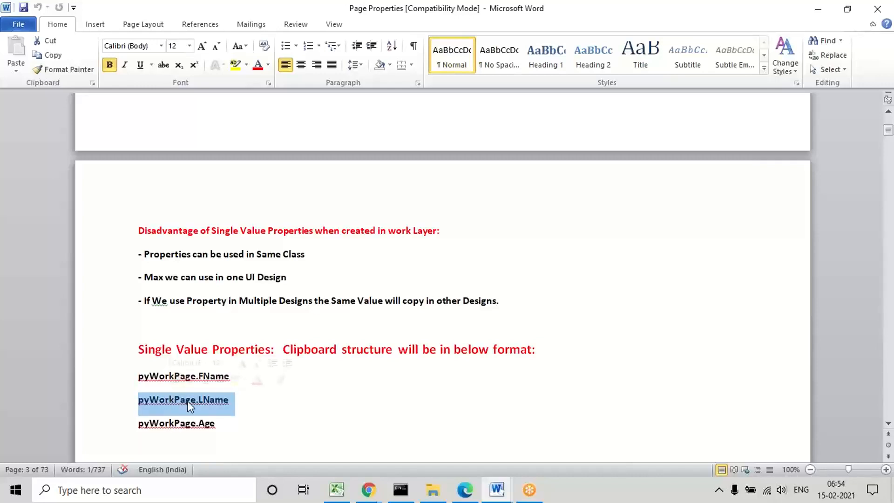
{"action": "left_click", "coordinate": [277, 427]}
{"action": "key", "text": "Return"}
{"action": "key", "text": "Down"}
{"action": "key", "text": "Down"}
{"action": "key", "text": "Down"}
{"action": "key", "text": "Down"}
{"action": "key", "text": "Down"}
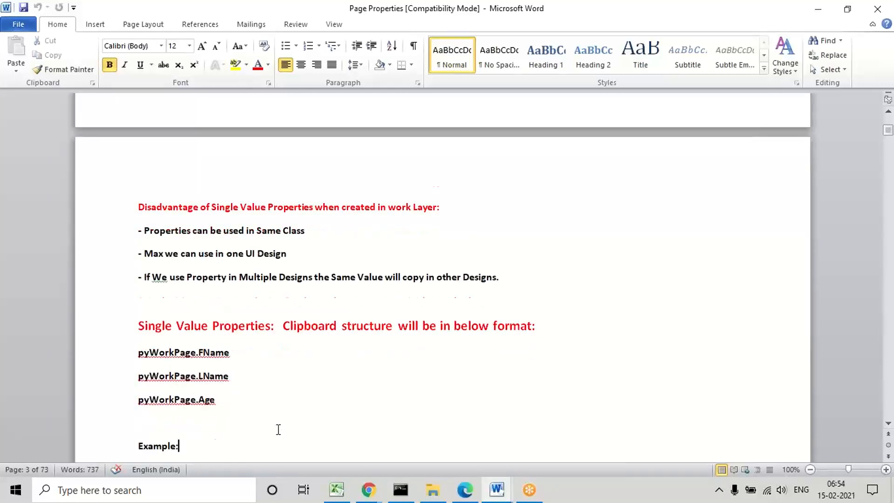
{"action": "key", "text": "Down"}
{"action": "key", "text": "Down"}
{"action": "key", "text": "Down"}
{"action": "key", "text": "Down"}
{"action": "key", "text": "Down"}
{"action": "key", "text": "Down"}
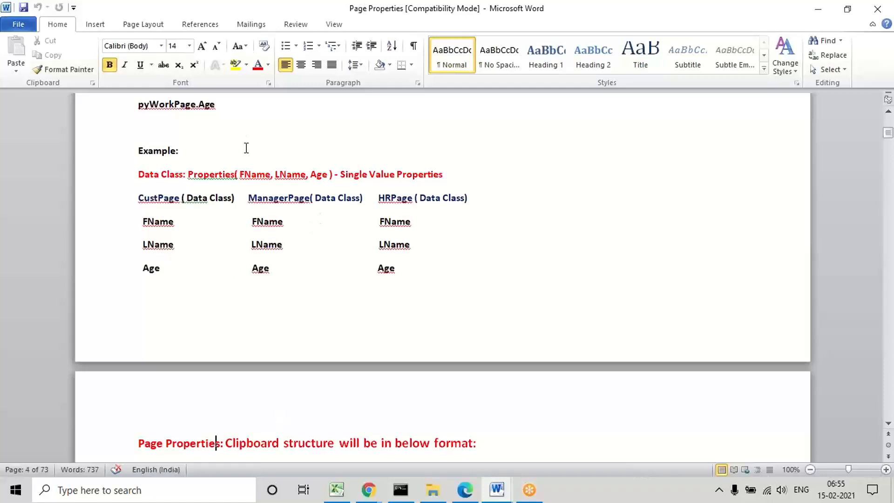
Step: Mark the word "Data" and the whole Data Class line listing FName, LName and Age in the example
{"action": "double_click", "coordinate": [141, 176]}
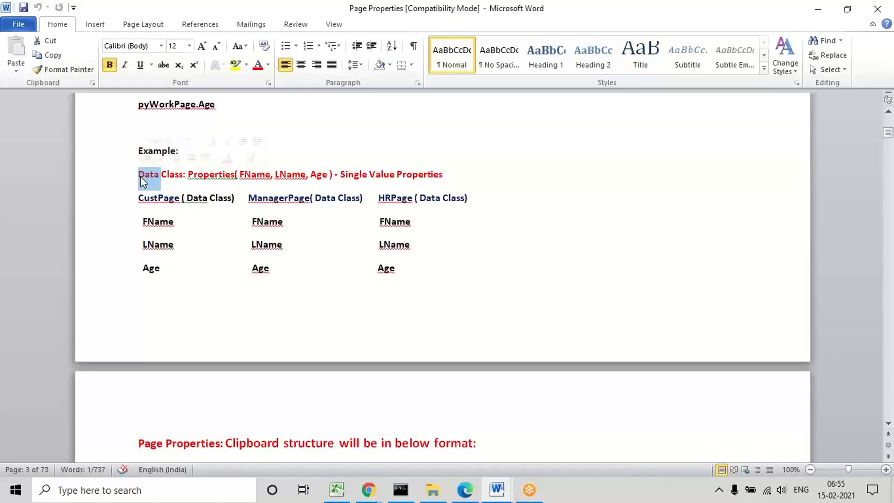
{"action": "left_click", "coordinate": [196, 287]}
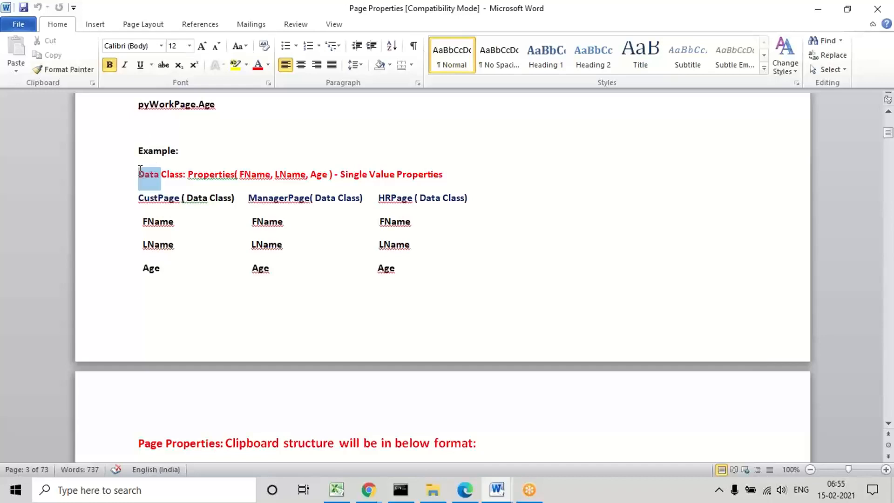
{"action": "triple_click", "coordinate": [140, 174]}
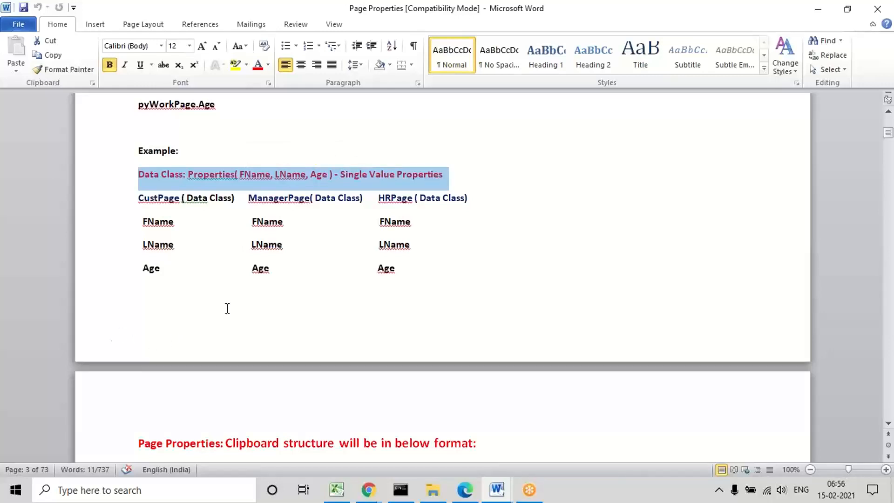
{"action": "left_click", "coordinate": [165, 323]}
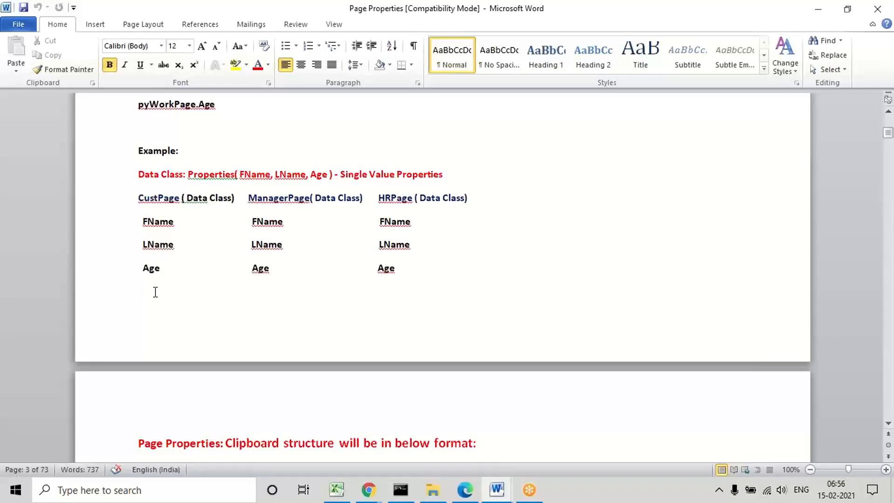
Step: Mark CustPage, MangrPage and HRPage one after another in the clipboard structure of Page Properties
{"action": "key", "text": "Down"}
{"action": "key", "text": "Down"}
{"action": "key", "text": "Down"}
{"action": "key", "text": "Down"}
{"action": "key", "text": "Down"}
{"action": "key", "text": "Down"}
{"action": "key", "text": "Down"}
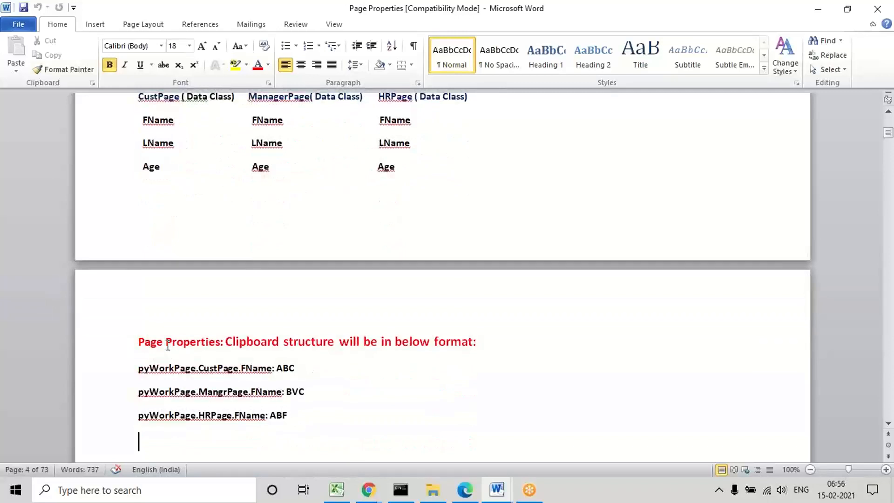
{"action": "key", "text": "Down"}
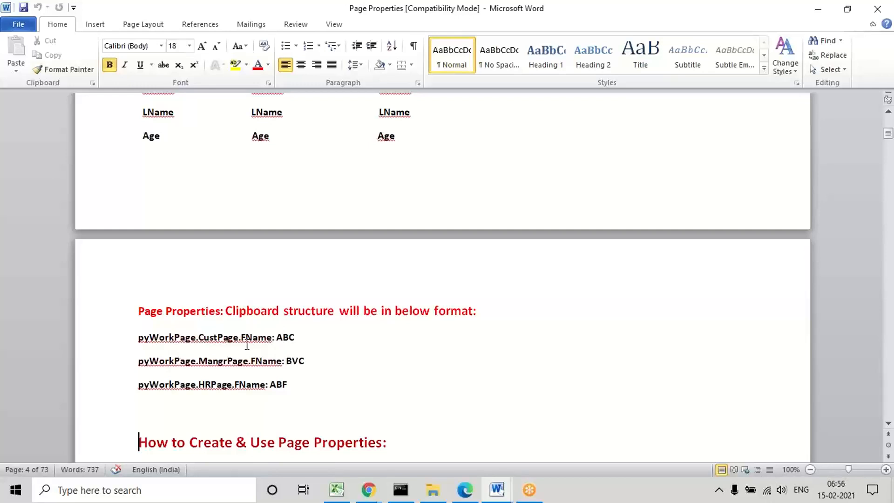
{"action": "double_click", "coordinate": [214, 340]}
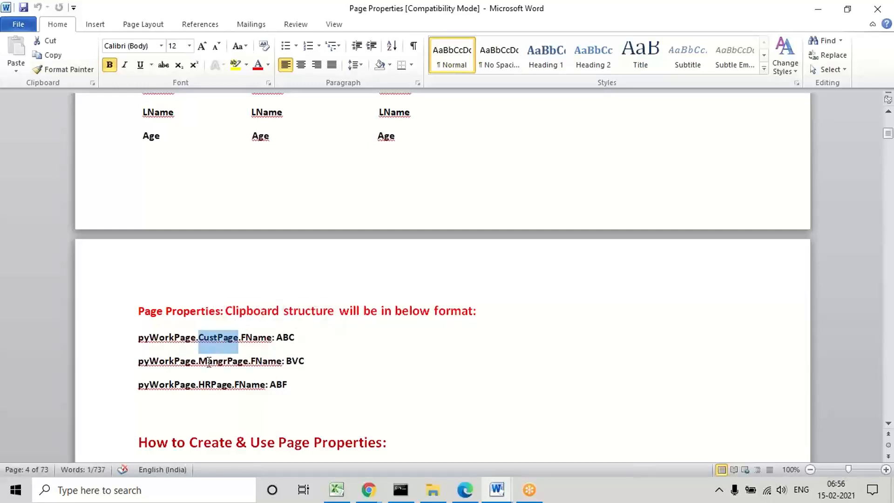
{"action": "double_click", "coordinate": [208, 362]}
{"action": "double_click", "coordinate": [206, 382]}
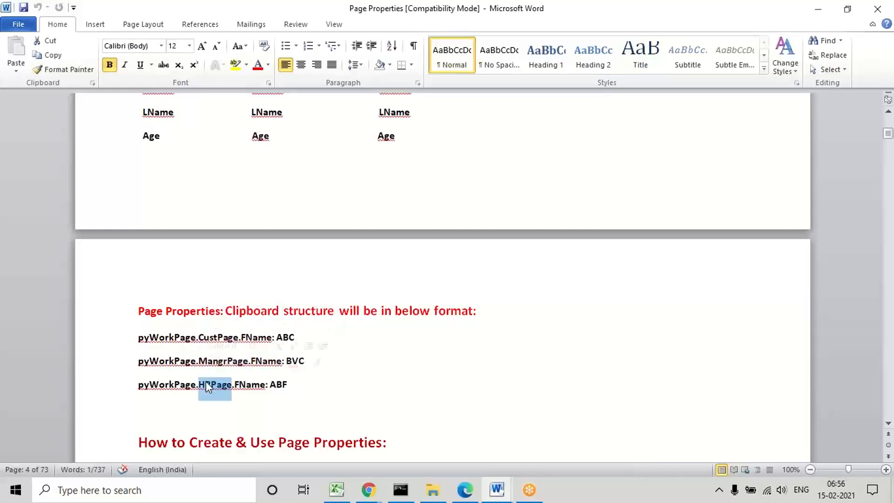
{"action": "left_click", "coordinate": [279, 405]}
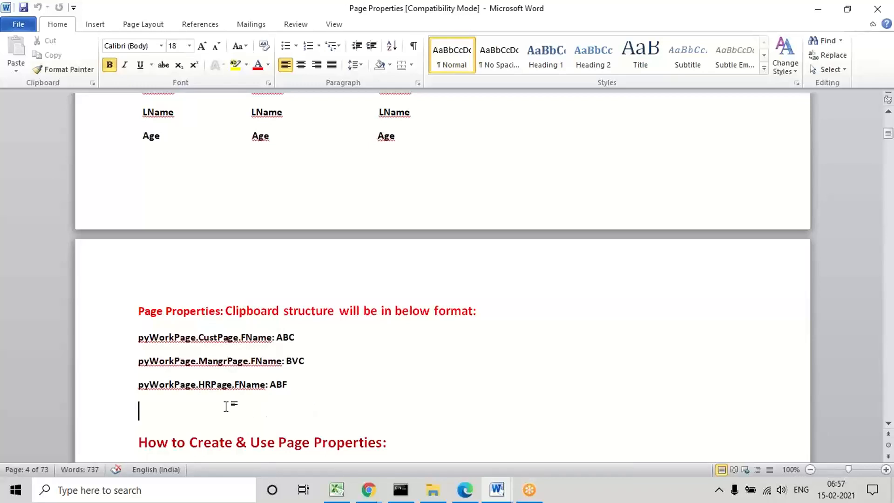
Step: Go through Step1 to Step4 of "How to Create & Use Page Properties", marking each in turn
{"action": "key", "text": "Down"}
{"action": "key", "text": "Down"}
{"action": "key", "text": "Down"}
{"action": "key", "text": "Down"}
{"action": "key", "text": "Down"}
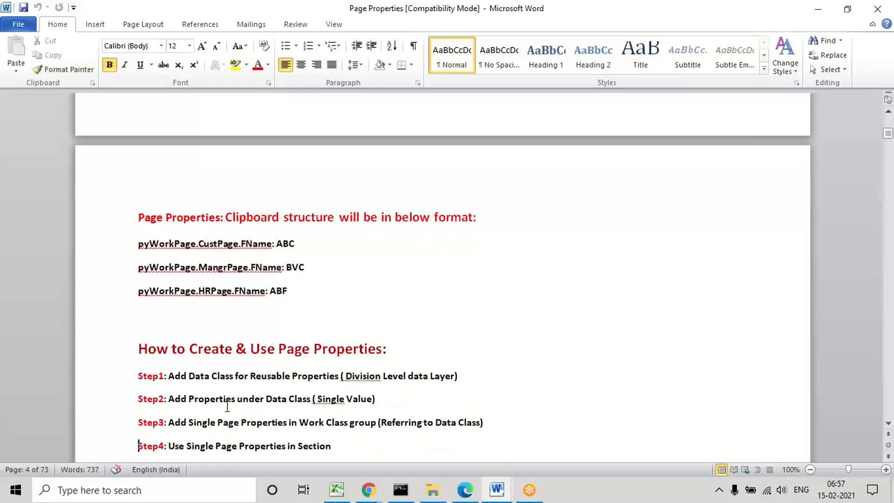
{"action": "key", "text": "Down"}
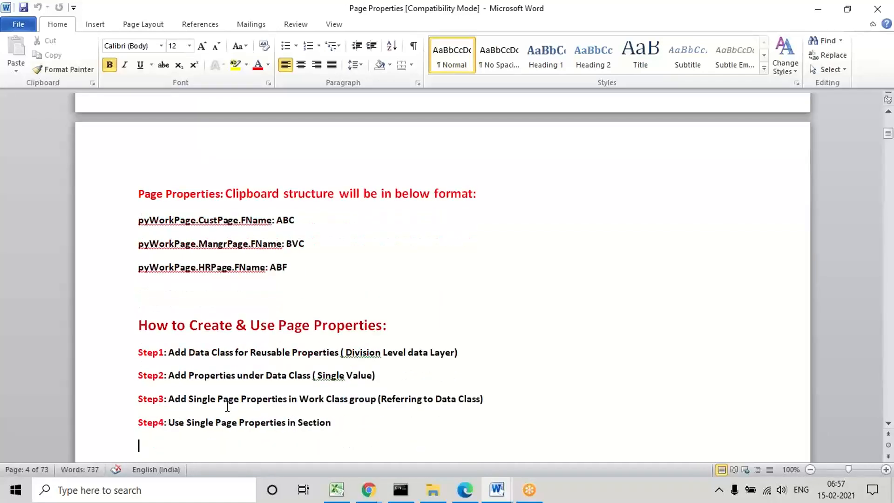
{"action": "triple_click", "coordinate": [211, 352]}
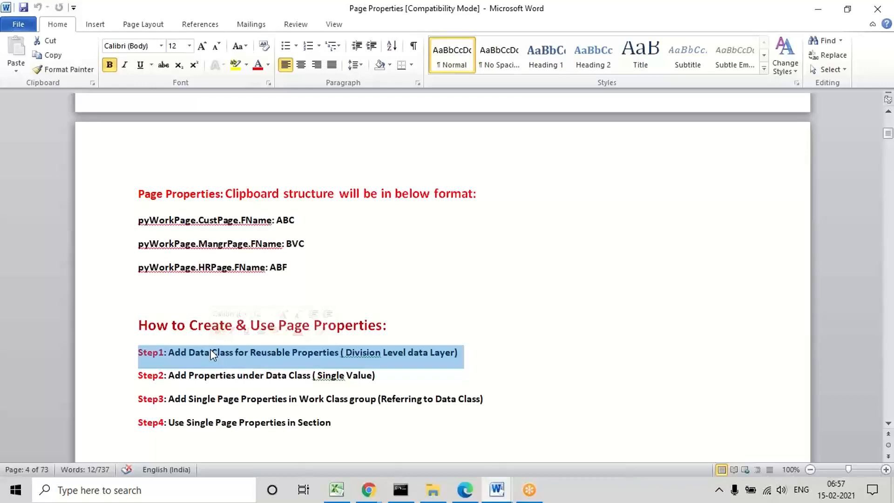
{"action": "triple_click", "coordinate": [237, 378]}
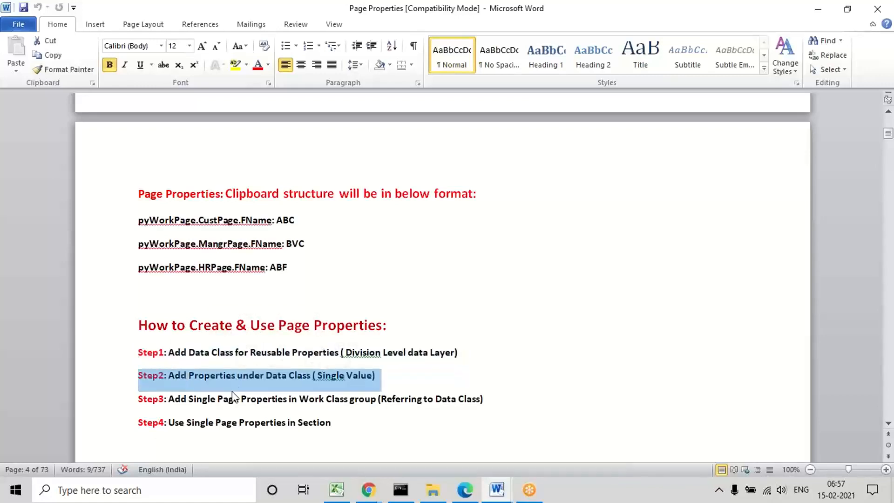
{"action": "double_click", "coordinate": [225, 411]}
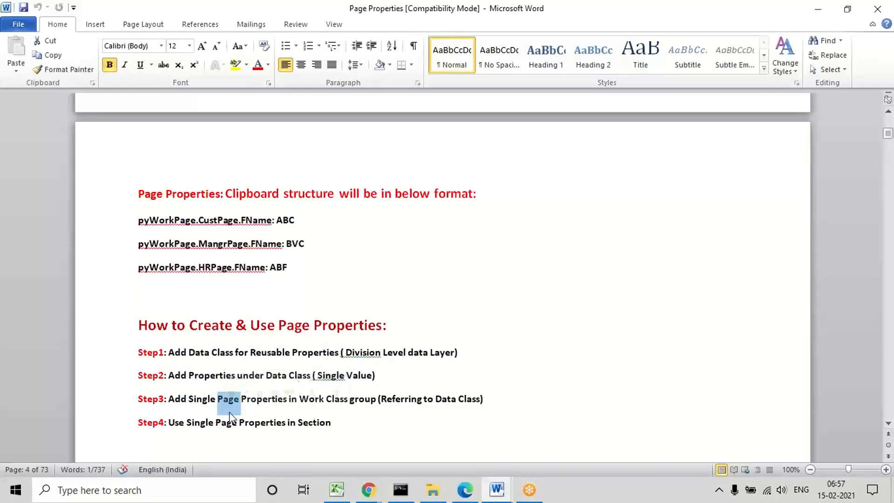
{"action": "left_click", "coordinate": [392, 424]}
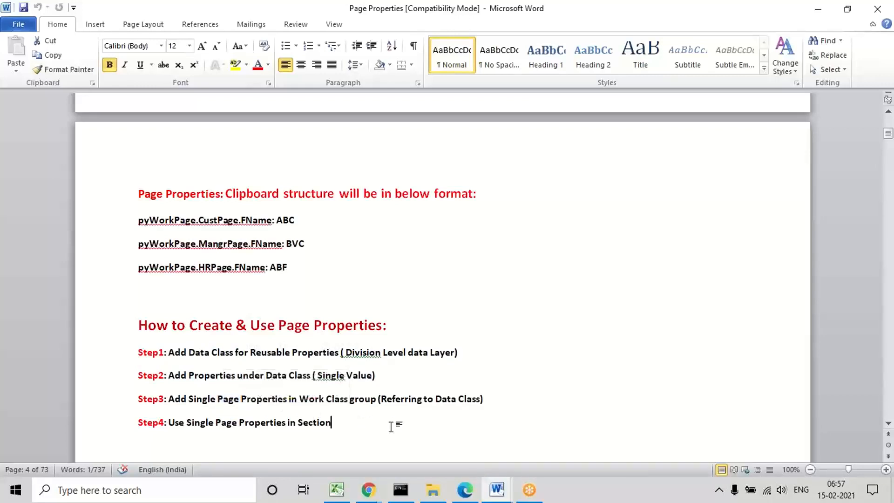
{"action": "triple_click", "coordinate": [448, 400]}
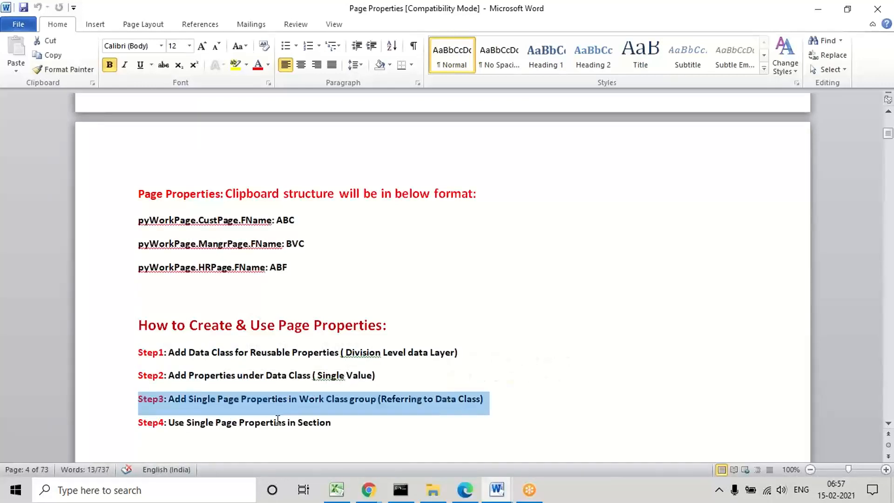
{"action": "triple_click", "coordinate": [259, 423]}
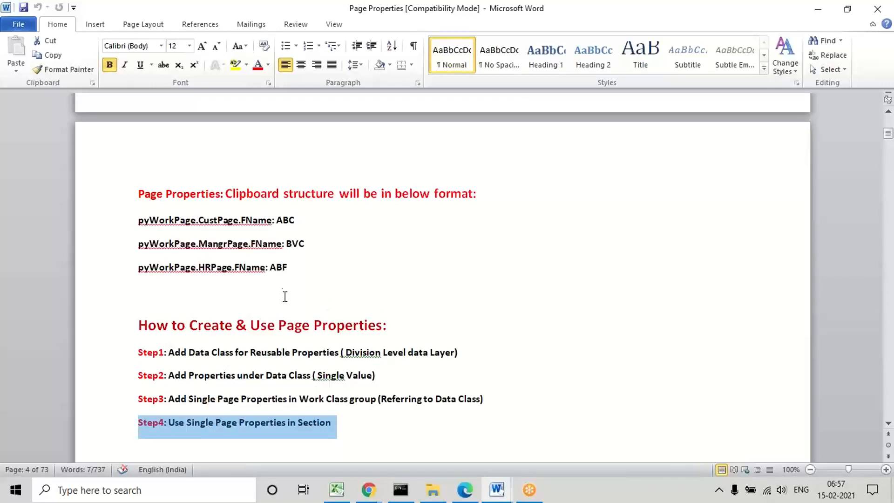
Step: Return to the first page and mark the "Types of Page Properties" heading and the line about referring to some Data Class
{"action": "left_click", "coordinate": [197, 299]}
{"action": "key", "text": "Up"}
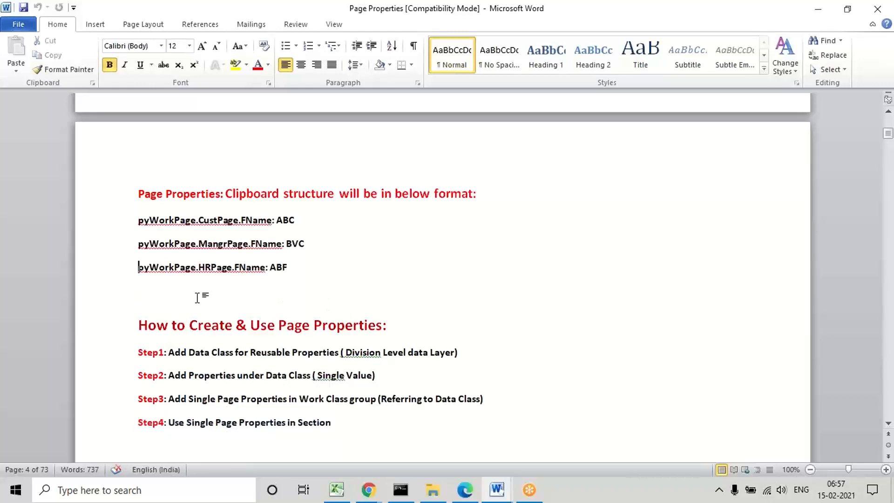
{"action": "key", "text": "Up"}
{"action": "key", "text": "Up"}
{"action": "key", "text": "Up"}
{"action": "key", "text": "Up"}
{"action": "key", "text": "Up"}
{"action": "key", "text": "Up"}
{"action": "key", "text": "Up"}
{"action": "key", "text": "Up"}
{"action": "key", "text": "Up"}
{"action": "key", "text": "Up"}
{"action": "key", "text": "Up"}
{"action": "key", "text": "Up"}
{"action": "key", "text": "Up"}
{"action": "key", "text": "Up"}
{"action": "key", "text": "Up"}
{"action": "key", "text": "Up"}
{"action": "key", "text": "Up"}
{"action": "key", "text": "Up"}
{"action": "key", "text": "Up"}
{"action": "key", "text": "Up"}
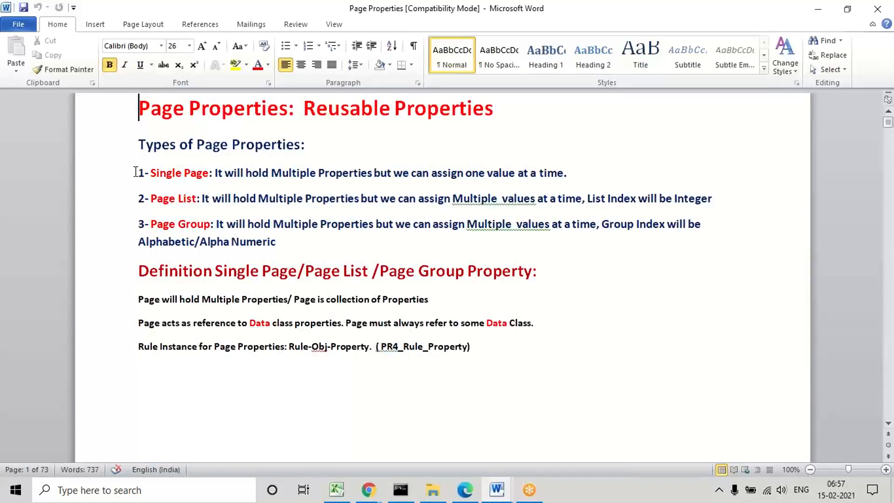
{"action": "triple_click", "coordinate": [171, 146]}
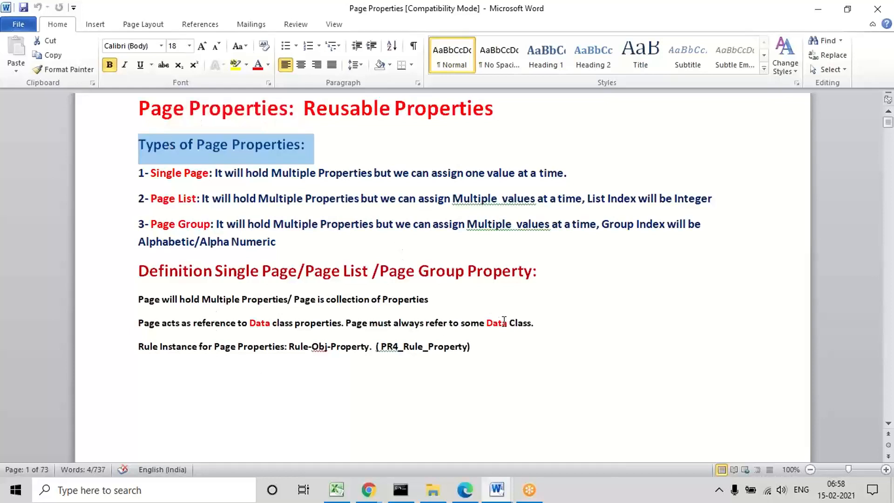
{"action": "triple_click", "coordinate": [487, 323]}
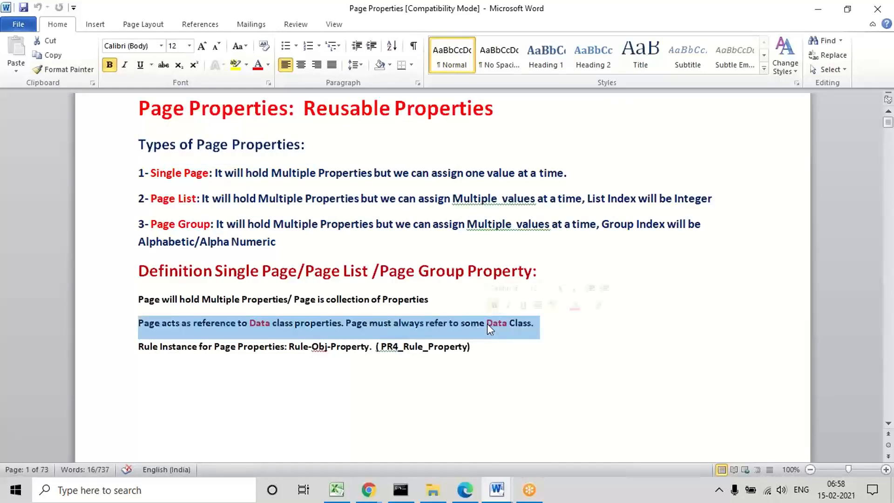
{"action": "left_click", "coordinate": [434, 380]}
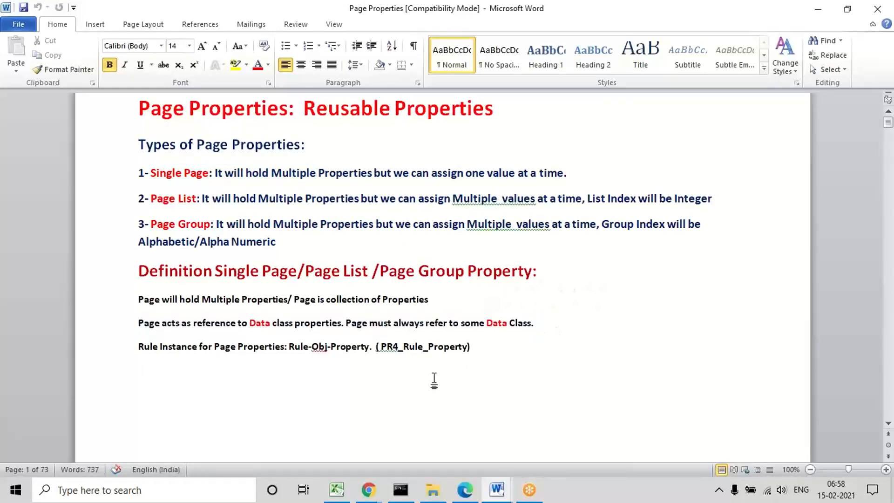
Step: Review the Single Page, Page List and Page Group examples and the "Working with Single Page Property" section
{"action": "key", "text": "Down"}
{"action": "key", "text": "Down"}
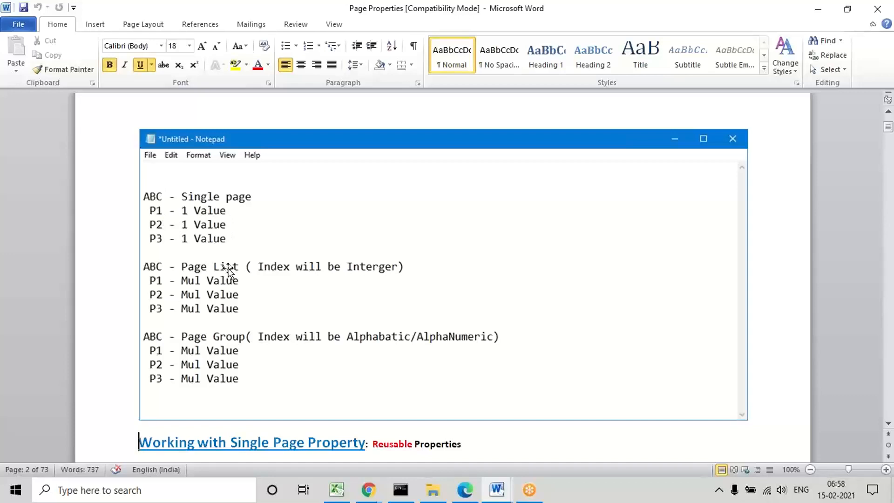
{"action": "key", "text": "Down"}
{"action": "key", "text": "Down"}
{"action": "key", "text": "Down"}
{"action": "key", "text": "Down"}
{"action": "key", "text": "Down"}
{"action": "key", "text": "Down"}
{"action": "key", "text": "Down"}
{"action": "key", "text": "Down"}
{"action": "key", "text": "Down"}
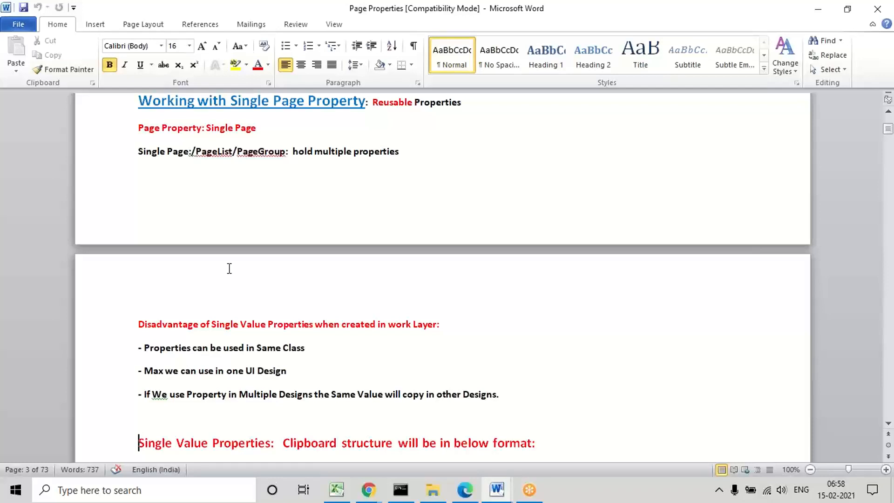
Step: Review the Single Value clipboard structure, the Data Class example and the Page Properties clipboard structure
{"action": "key", "text": "Down"}
{"action": "key", "text": "Down"}
{"action": "key", "text": "Down"}
{"action": "key", "text": "Down"}
{"action": "key", "text": "Down"}
{"action": "key", "text": "Down"}
{"action": "key", "text": "Down"}
{"action": "key", "text": "Down"}
{"action": "key", "text": "Down"}
{"action": "key", "text": "Down"}
{"action": "key", "text": "Down"}
{"action": "key", "text": "Down"}
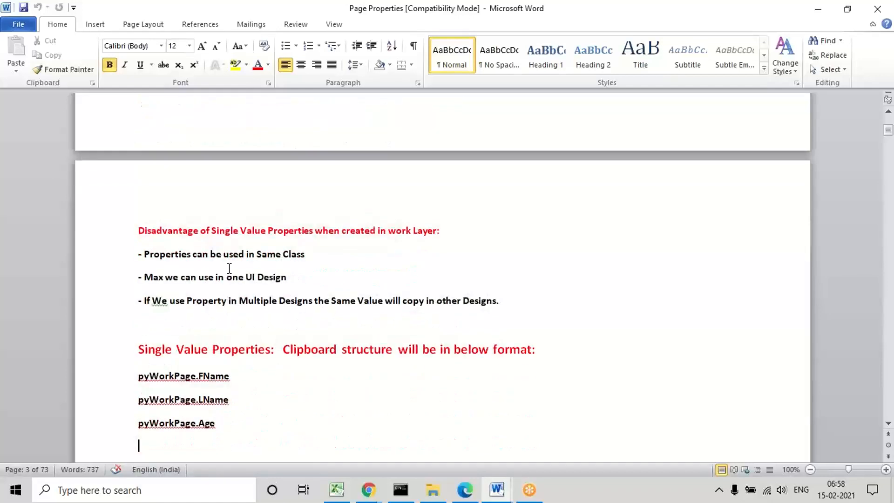
{"action": "key", "text": "Down"}
{"action": "key", "text": "Down"}
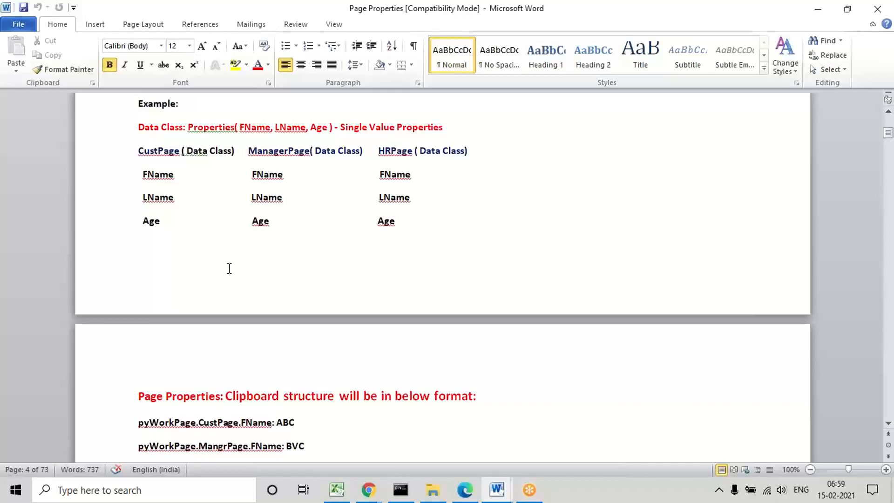
{"action": "key", "text": "Down"}
Step: Mark "Properties" in Step2 and the full Step3 and Step4 lines, finishing at the "Working with Single Page Properties" heading
{"action": "key", "text": "Down"}
{"action": "key", "text": "Down"}
{"action": "key", "text": "Down"}
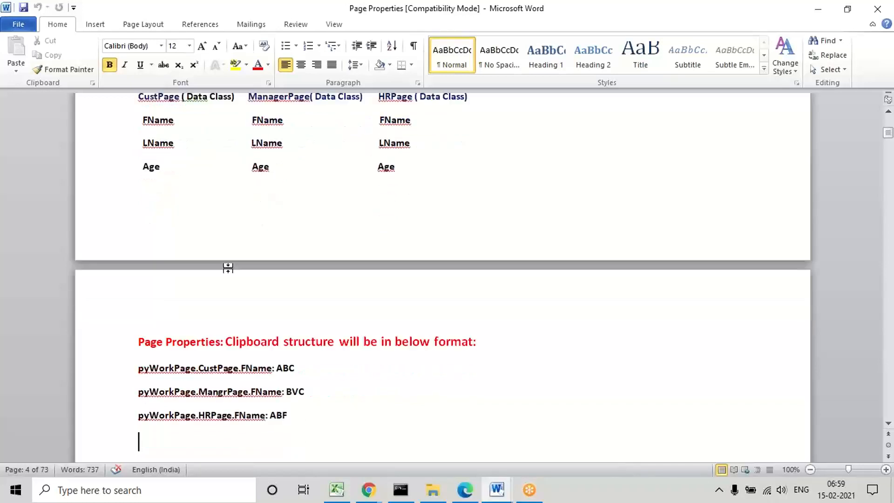
{"action": "key", "text": "Down"}
{"action": "key", "text": "Down"}
{"action": "key", "text": "Down"}
{"action": "key", "text": "Down"}
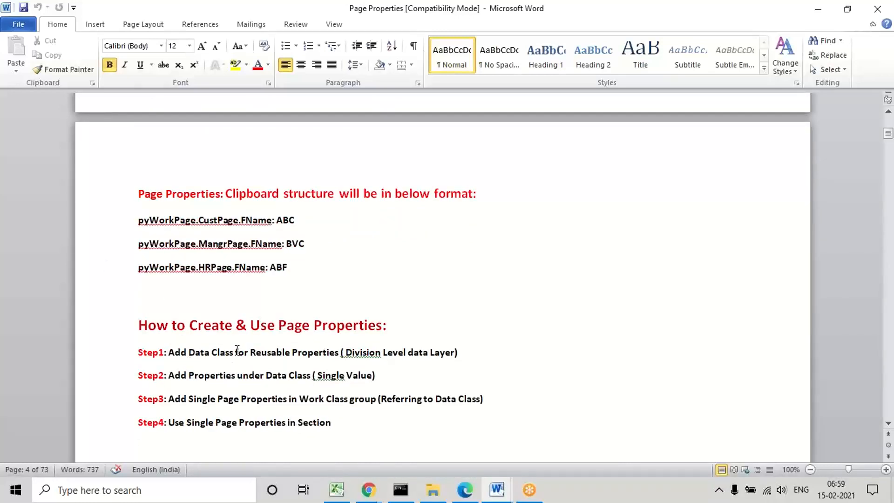
{"action": "triple_click", "coordinate": [208, 370]}
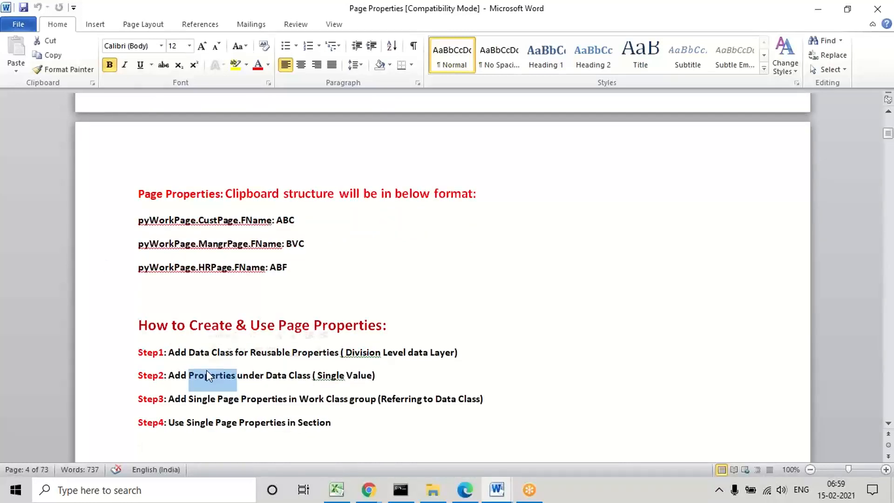
{"action": "triple_click", "coordinate": [249, 401]}
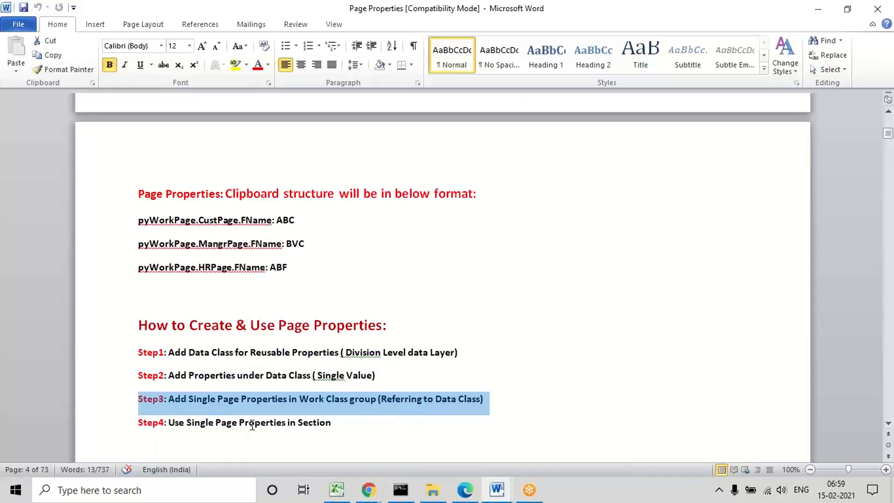
{"action": "triple_click", "coordinate": [224, 424]}
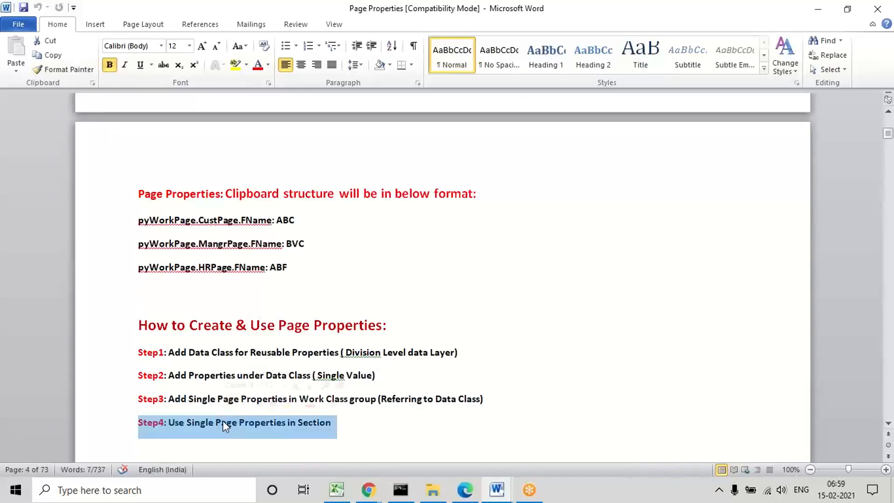
{"action": "key", "text": "Down"}
{"action": "key", "text": "Down"}
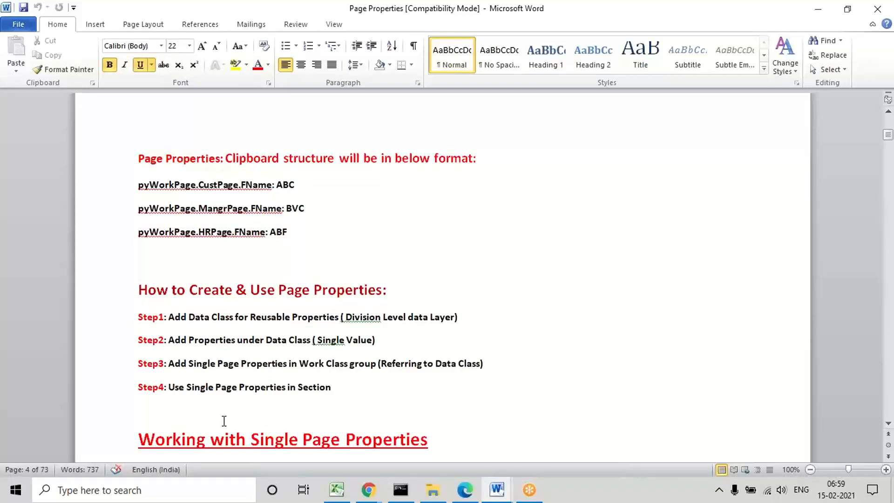
Step: Mark "to Collect Vehicle Details & Claims Details" in the Req line, followed by its words "Vehicle" and "Claims" in alternation
{"action": "key", "text": "Down"}
{"action": "key", "text": "Down"}
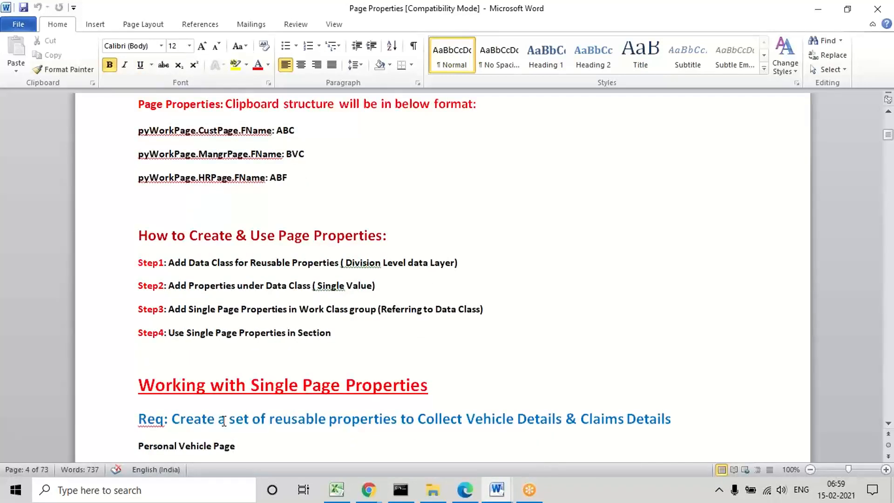
{"action": "key", "text": "Down"}
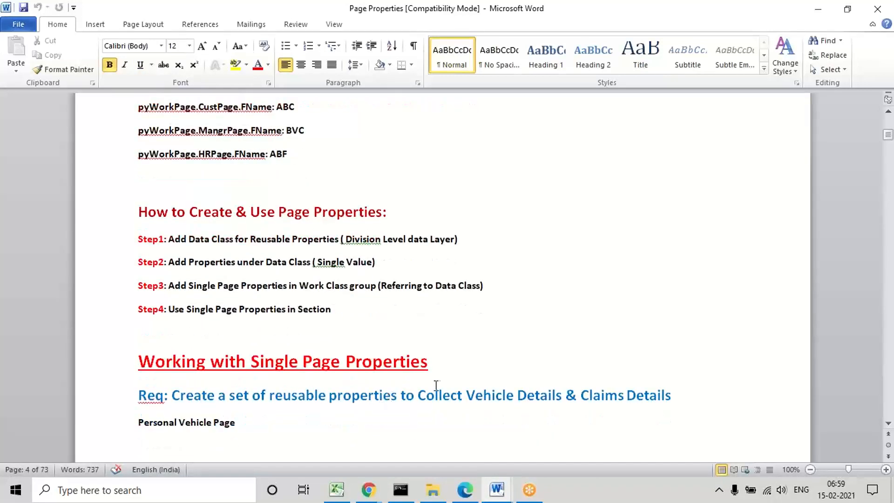
{"action": "left_click_drag", "start_coordinate": [413, 396], "coordinate": [650, 405]}
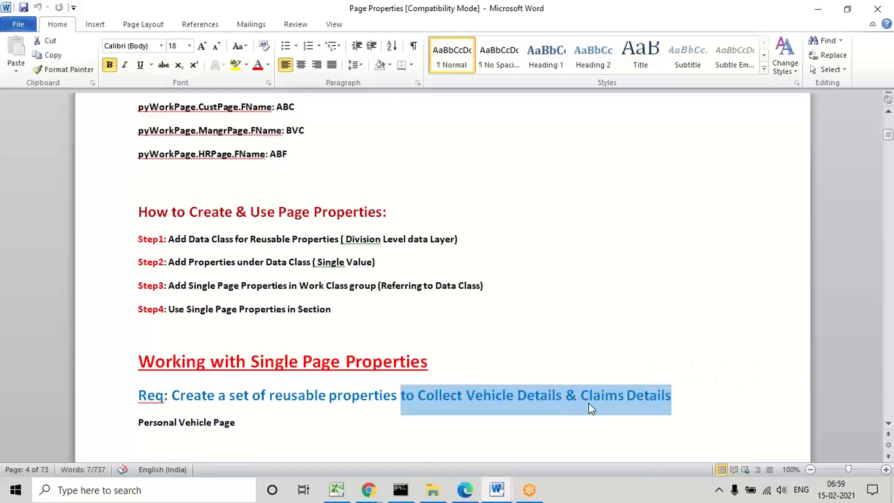
{"action": "left_click", "coordinate": [492, 396]}
{"action": "double_click", "coordinate": [492, 396]}
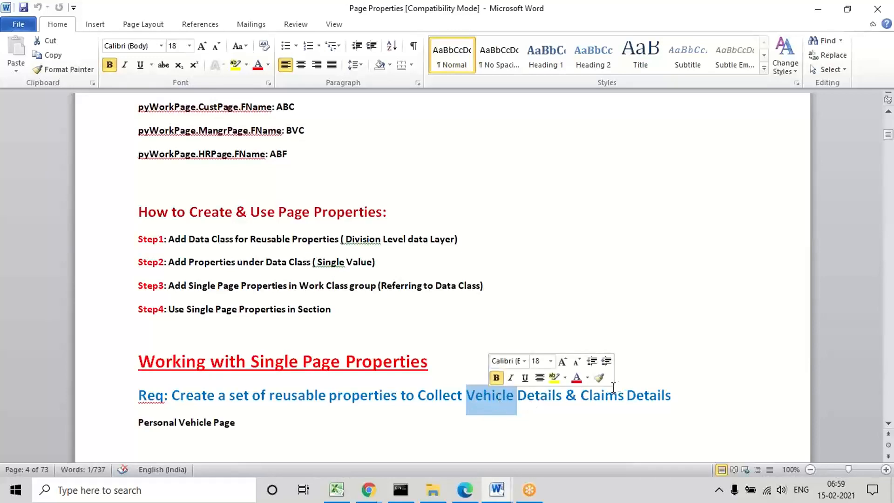
{"action": "double_click", "coordinate": [596, 398]}
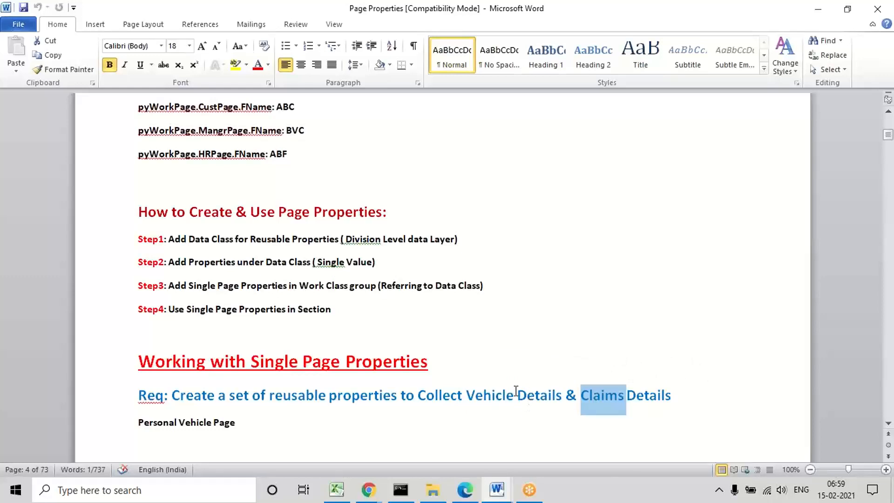
{"action": "double_click", "coordinate": [485, 396]}
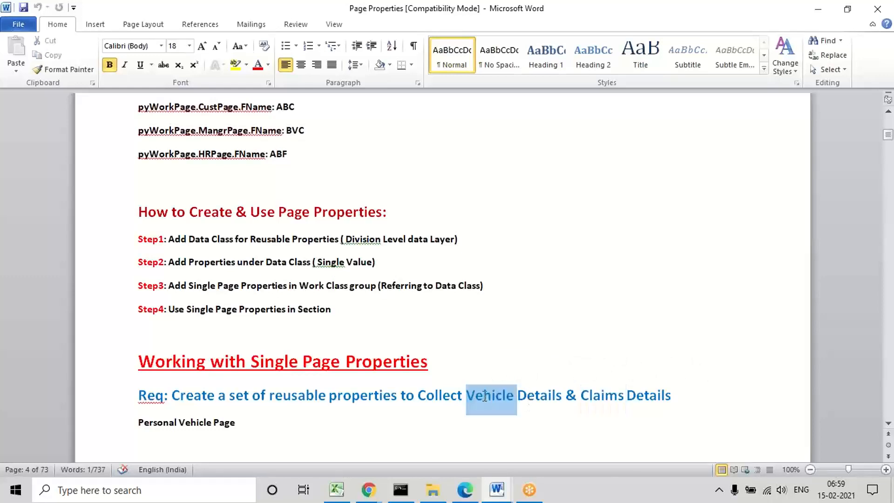
{"action": "double_click", "coordinate": [593, 398]}
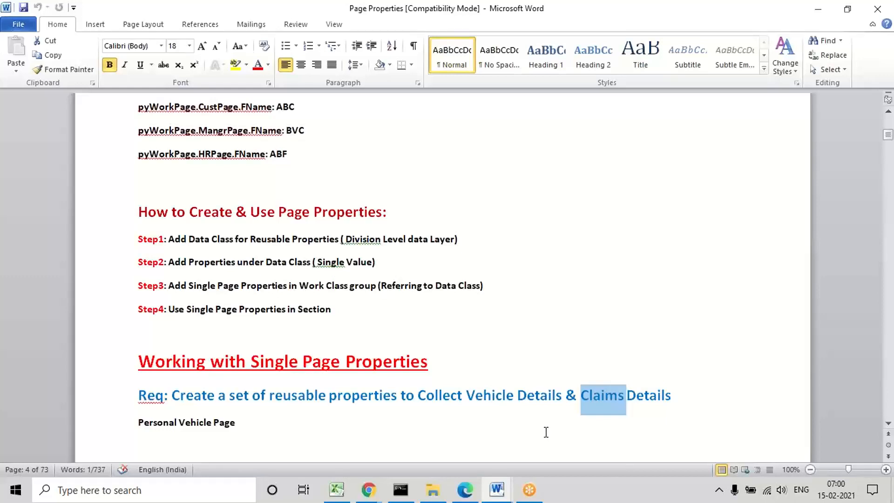
{"action": "double_click", "coordinate": [482, 396]}
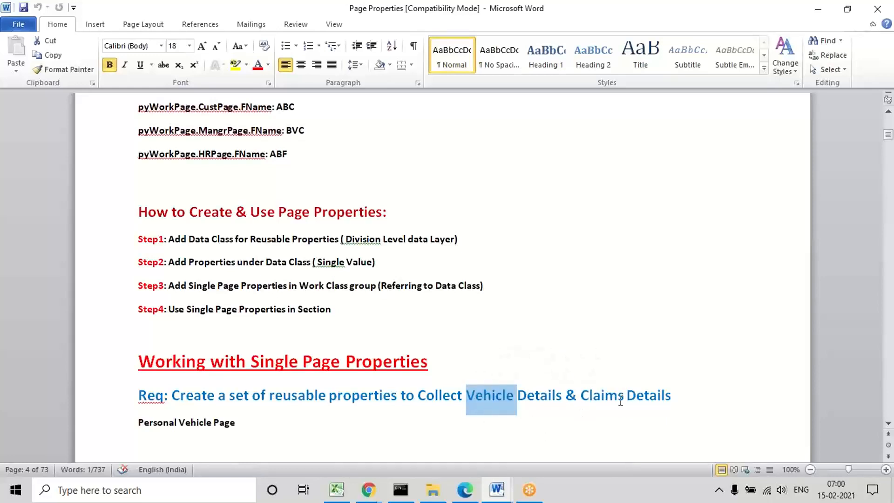
{"action": "left_click", "coordinate": [551, 423]}
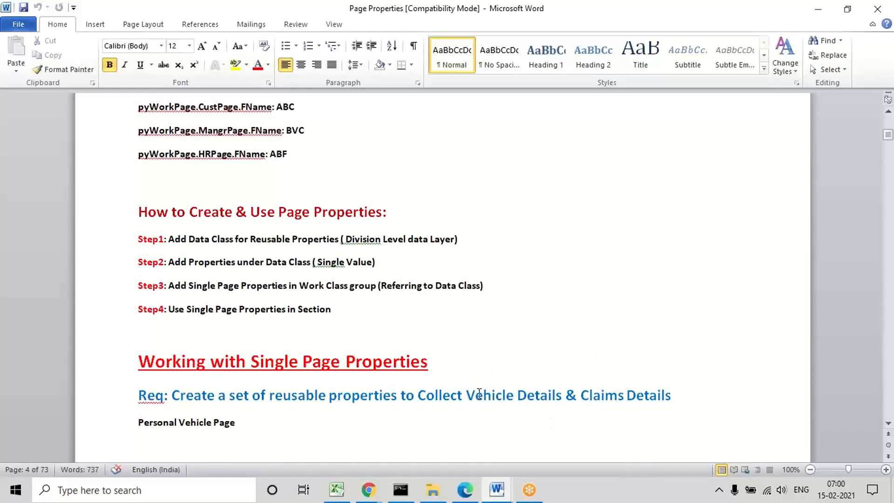
Step: Mark the words "Vehicle" and "Claims" in the requirement line again and clear the selection
{"action": "double_click", "coordinate": [480, 399]}
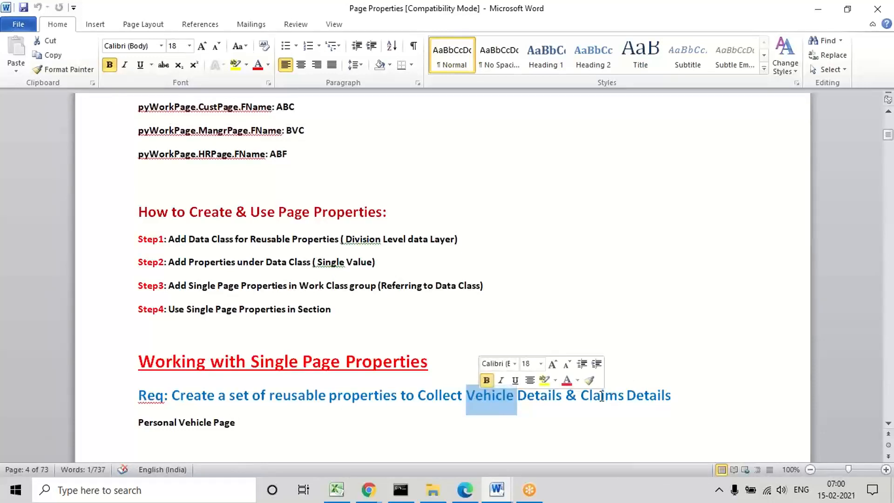
{"action": "double_click", "coordinate": [602, 400]}
{"action": "left_click", "coordinate": [494, 401]}
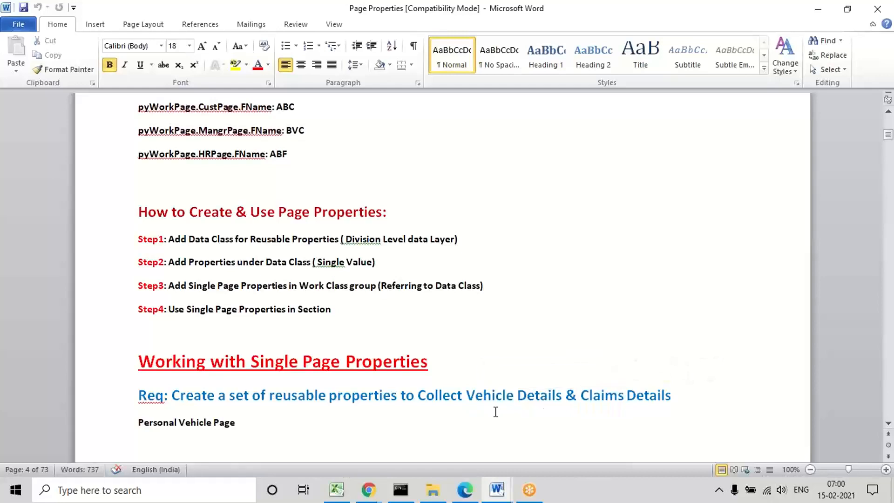
{"action": "double_click", "coordinate": [492, 402]}
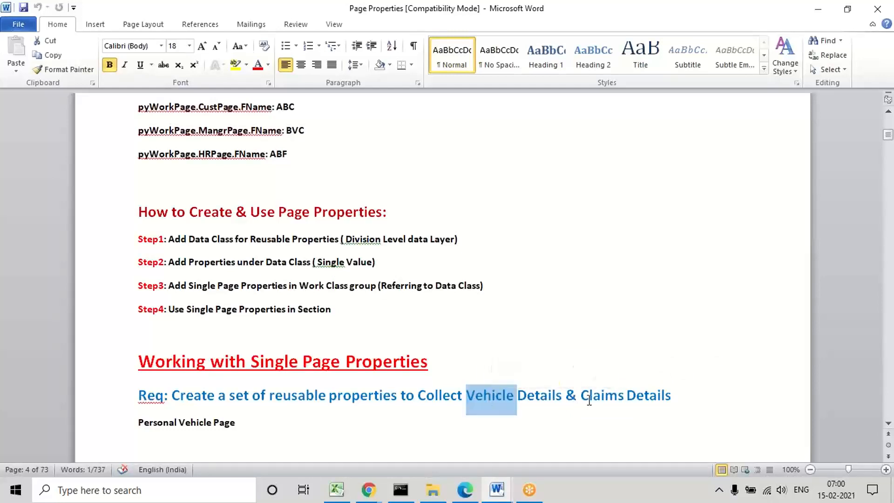
{"action": "left_click", "coordinate": [611, 403]}
{"action": "double_click", "coordinate": [612, 403]}
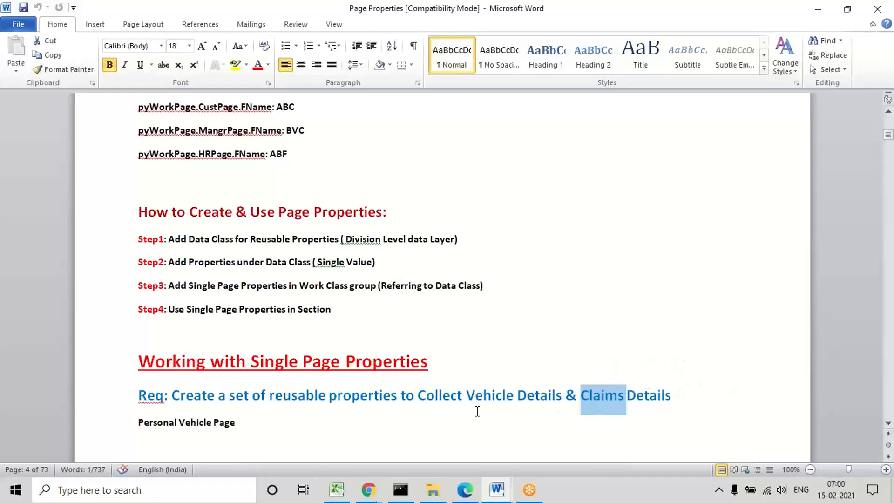
{"action": "left_click", "coordinate": [392, 420]}
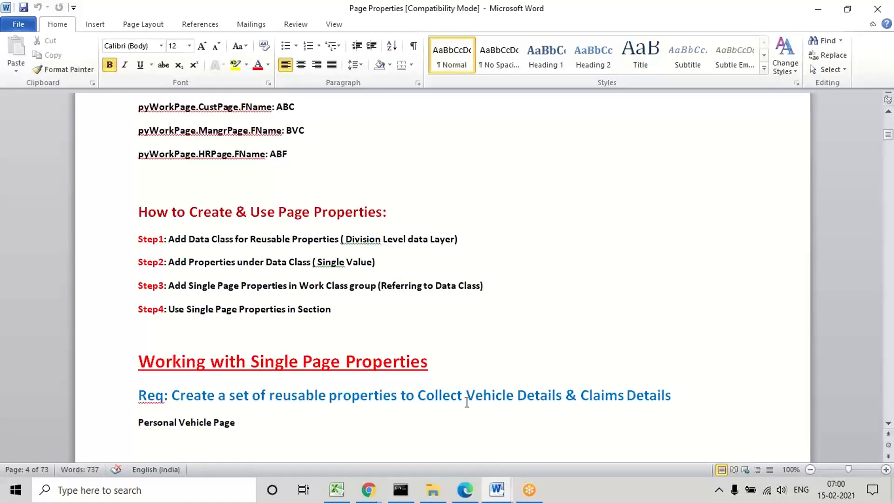
Step: Mark "Vehicle" and "Collect" in the requirement line above Personal Vehicle Page, finishing with nothing selected
{"action": "double_click", "coordinate": [494, 393]}
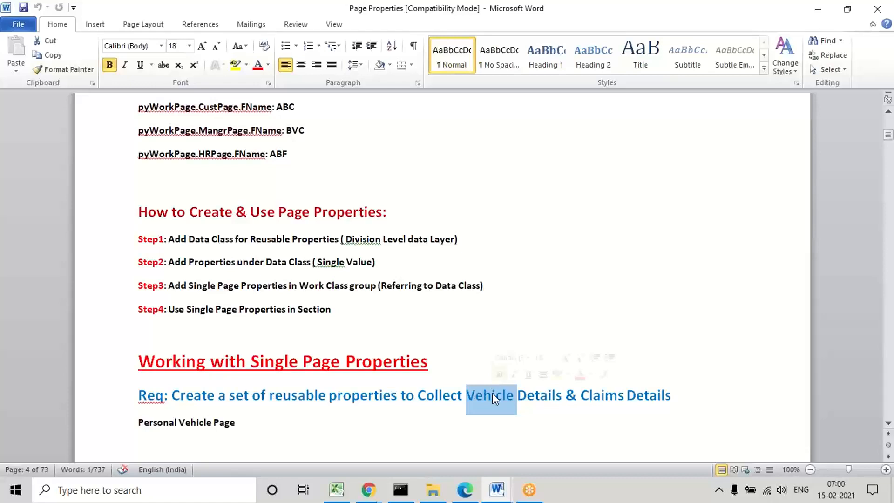
{"action": "left_click", "coordinate": [467, 432]}
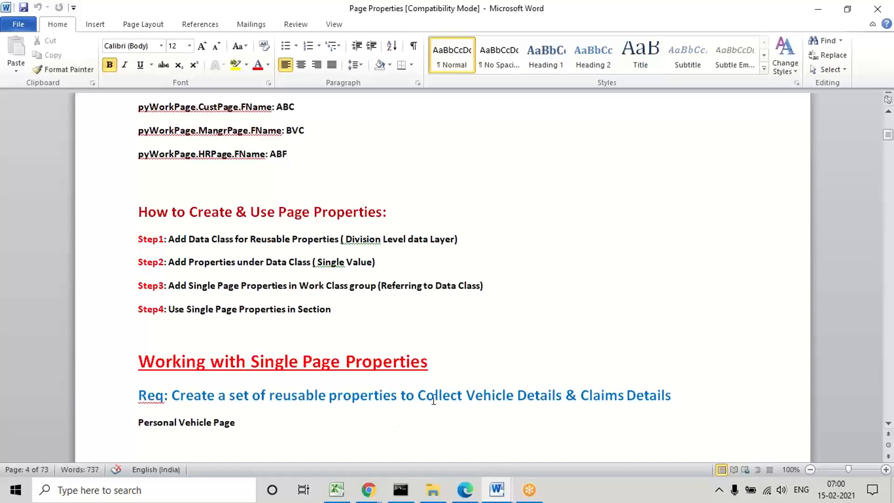
{"action": "double_click", "coordinate": [477, 398]}
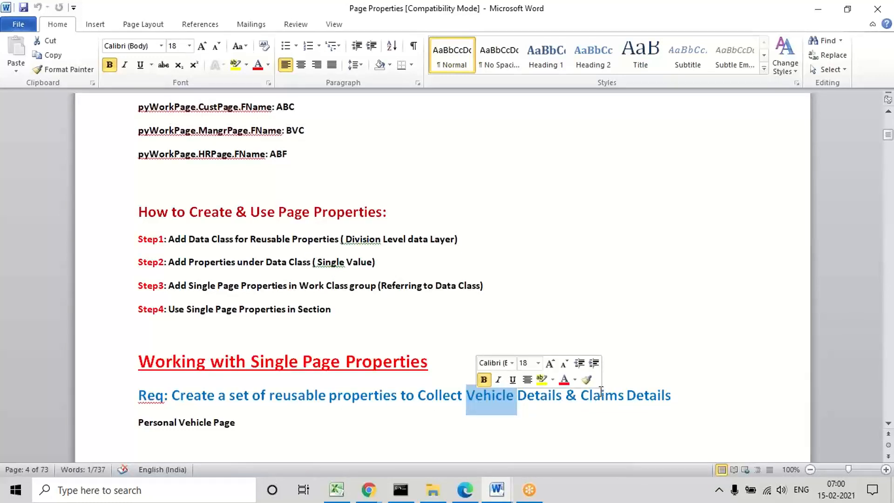
{"action": "left_click", "coordinate": [548, 419]}
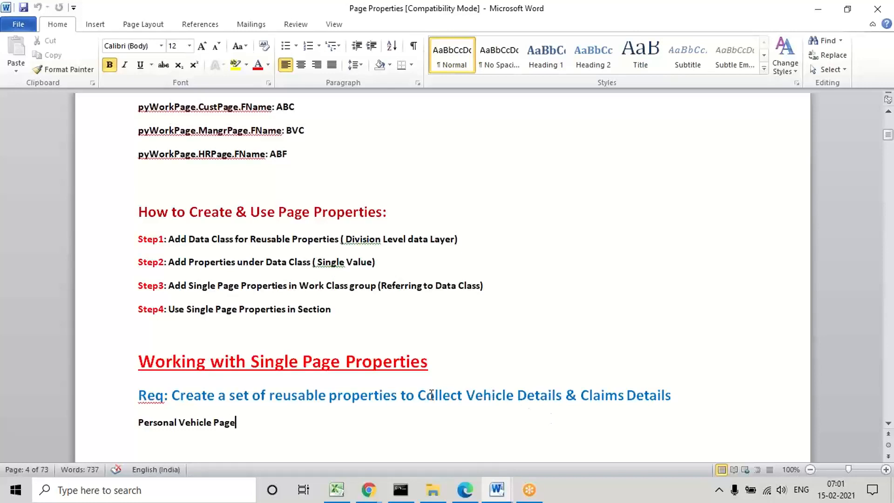
{"action": "double_click", "coordinate": [458, 395]}
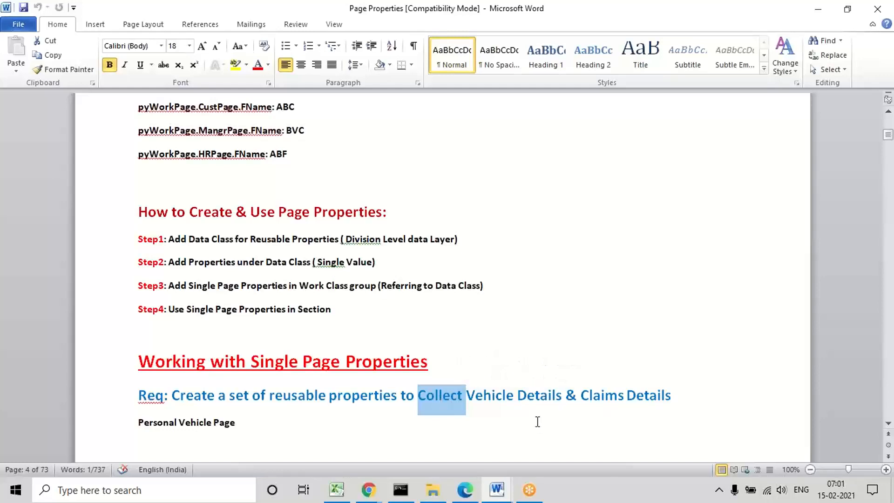
{"action": "left_click", "coordinate": [497, 395]}
{"action": "double_click", "coordinate": [497, 395]}
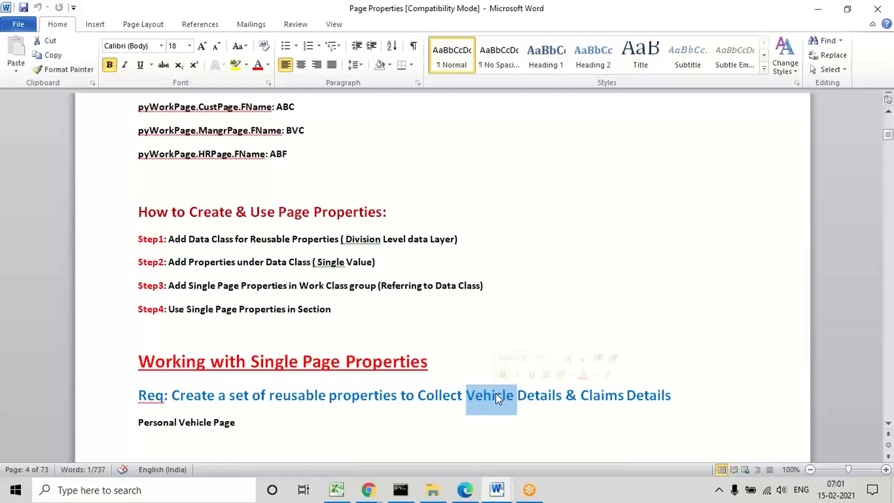
{"action": "left_click", "coordinate": [501, 425]}
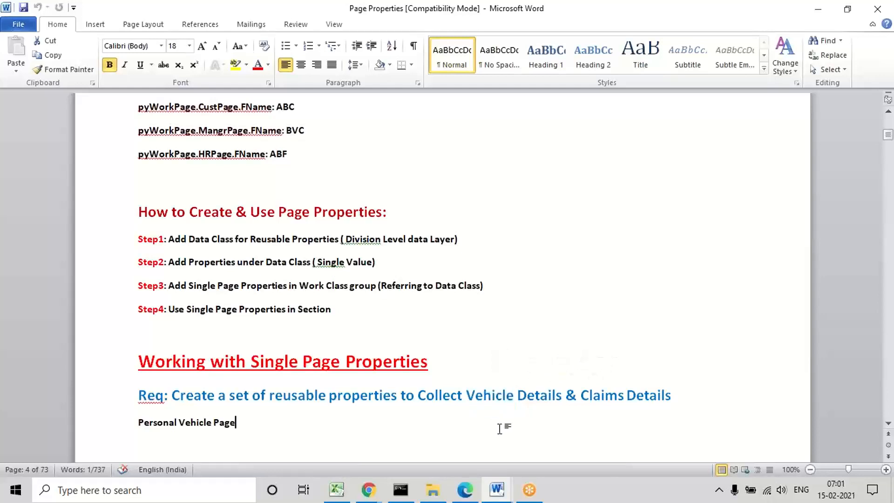
{"action": "double_click", "coordinate": [486, 394]}
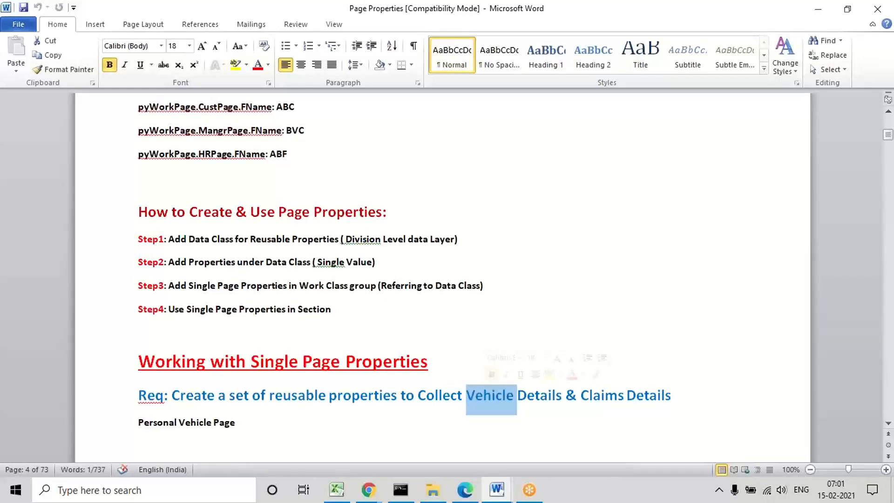
{"action": "left_click", "coordinate": [385, 401]}
{"action": "key", "text": "Down"}
{"action": "key", "text": "Return"}
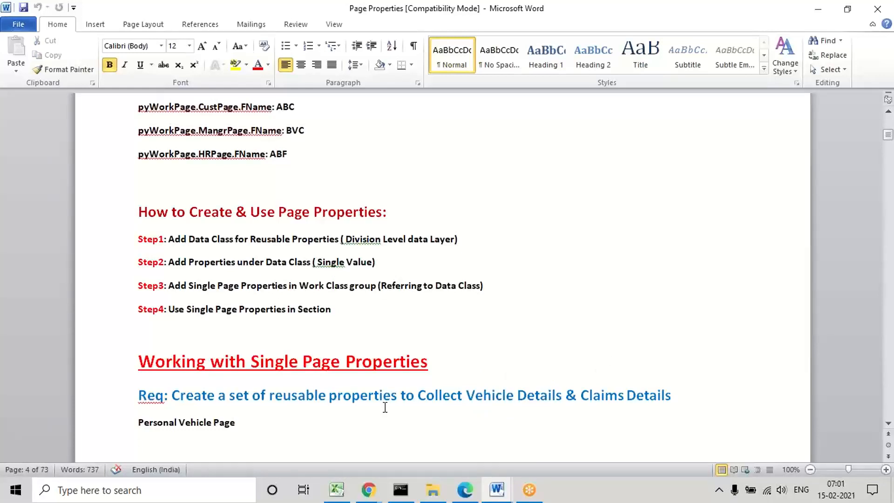
Step: Switch to Pega Dev Studio in the browser and start adding a data type to the application
{"action": "left_click", "coordinate": [464, 490]}
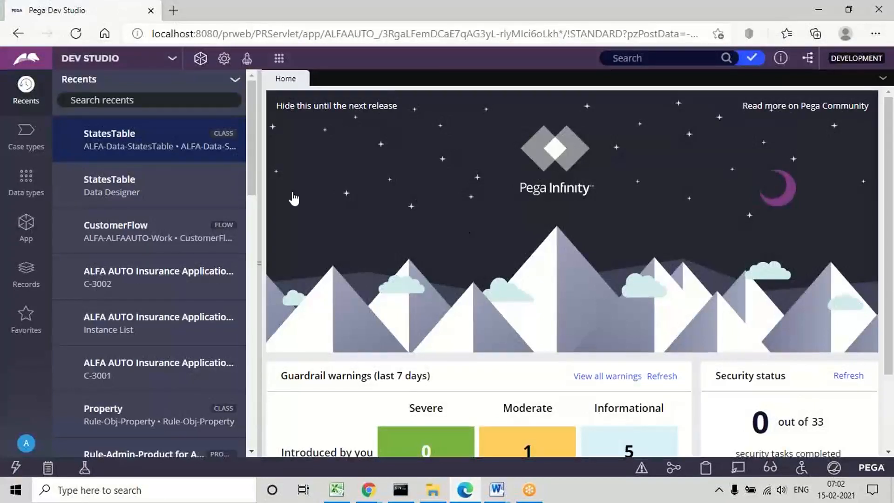
{"action": "left_click", "coordinate": [23, 235]}
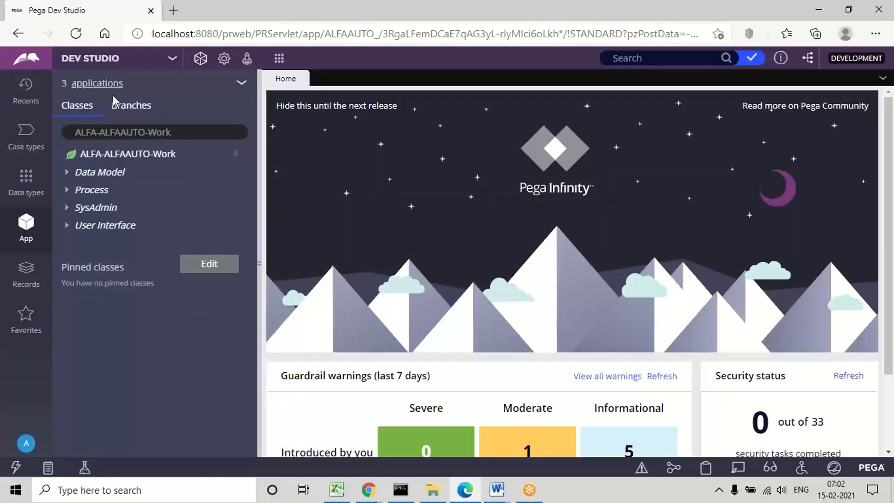
{"action": "left_click", "coordinate": [26, 183]}
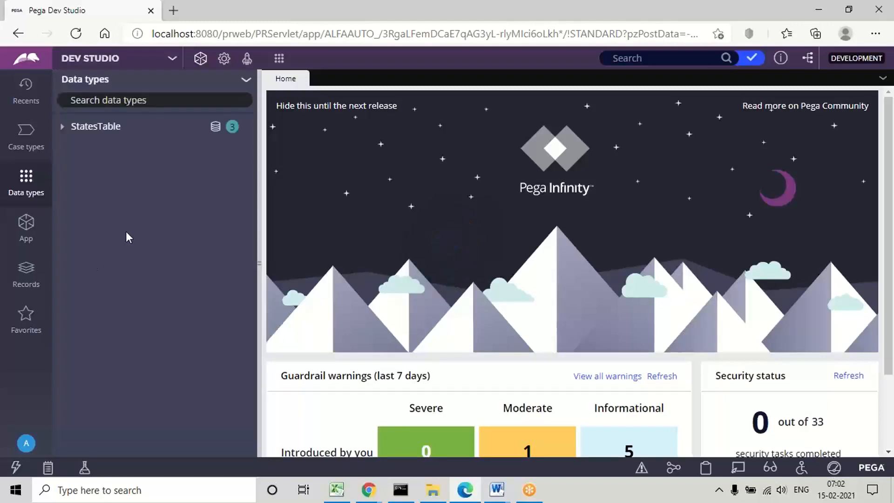
{"action": "left_click", "coordinate": [243, 86]}
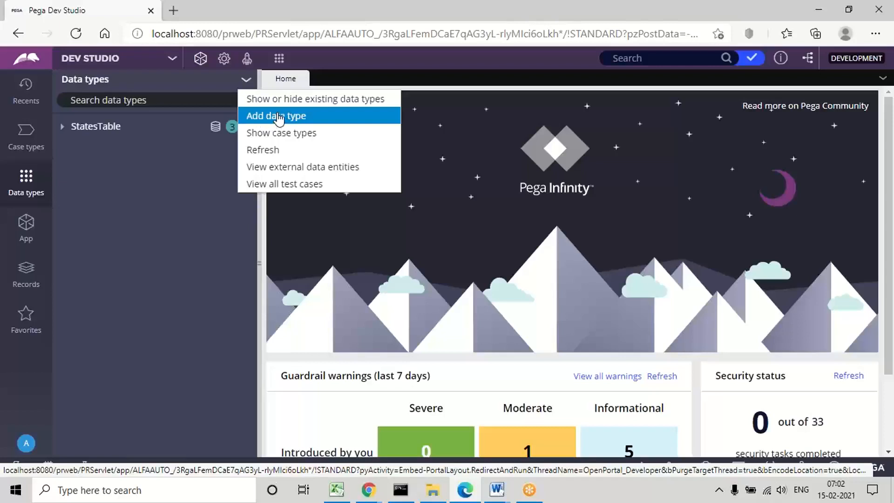
{"action": "left_click", "coordinate": [279, 120]}
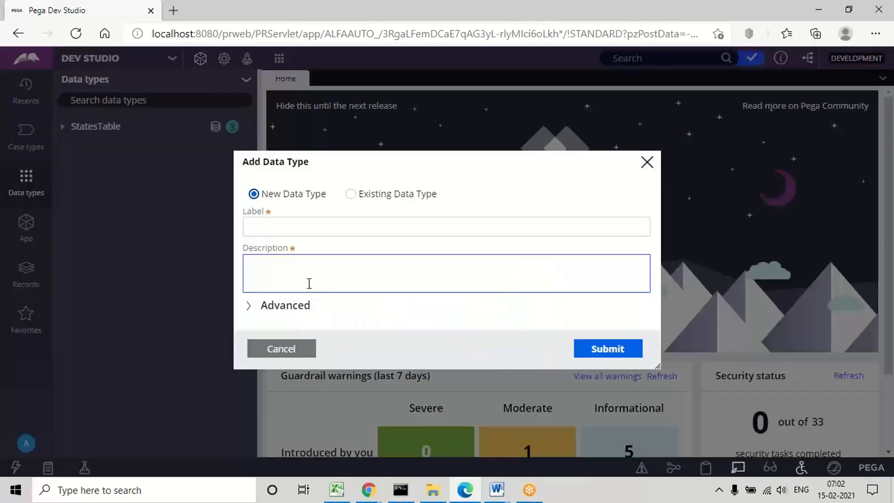
Step: Label the new data type Vehicle and enter Vehicle as its description
{"action": "left_click", "coordinate": [262, 222]}
{"action": "type", "text": "V"}
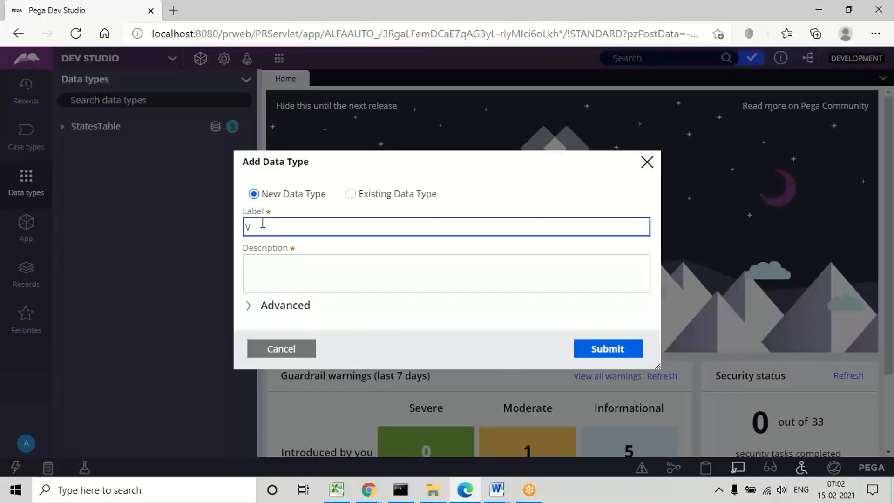
{"action": "type", "text": "ehicle"}
{"action": "left_click", "coordinate": [274, 256]}
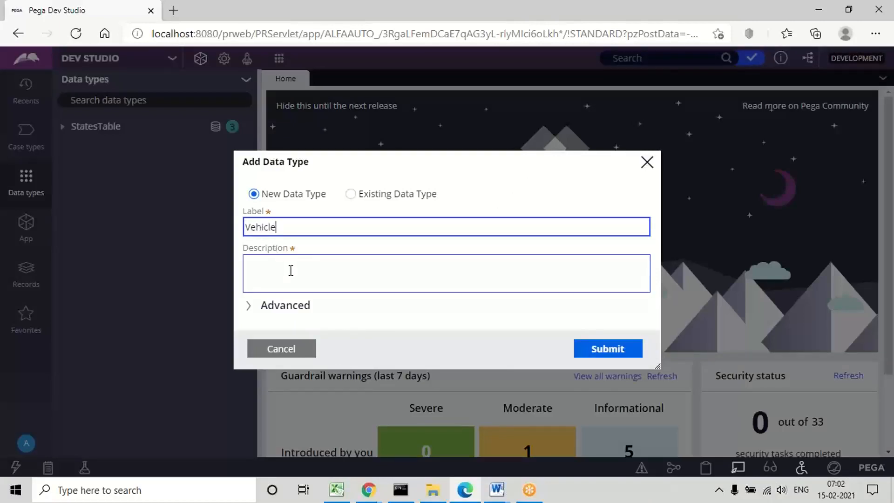
{"action": "left_click", "coordinate": [263, 274]}
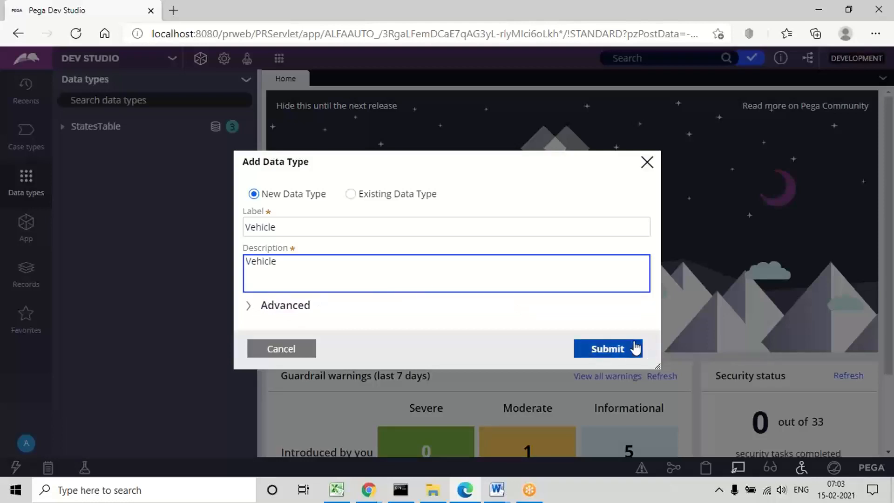
Step: Check the parent class in the advanced settings and create the Vehicle data type
{"action": "left_click", "coordinate": [250, 308]}
{"action": "left_click", "coordinate": [272, 250]}
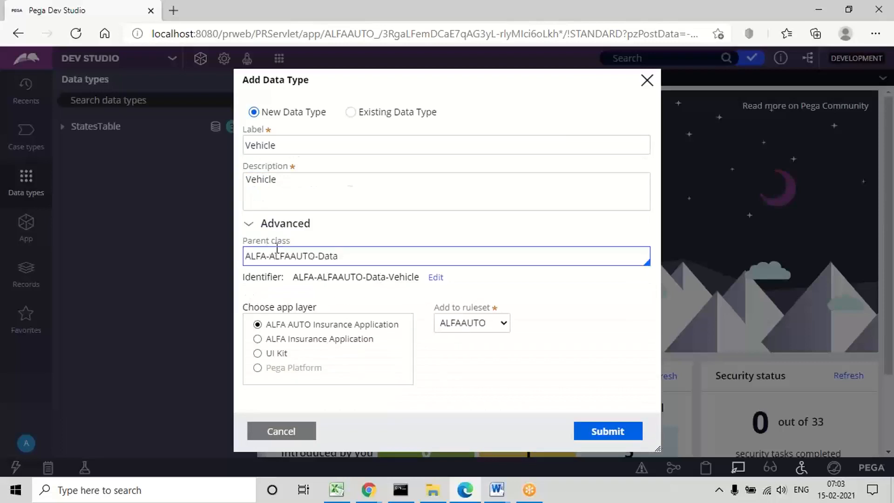
{"action": "triple_click", "coordinate": [298, 256]}
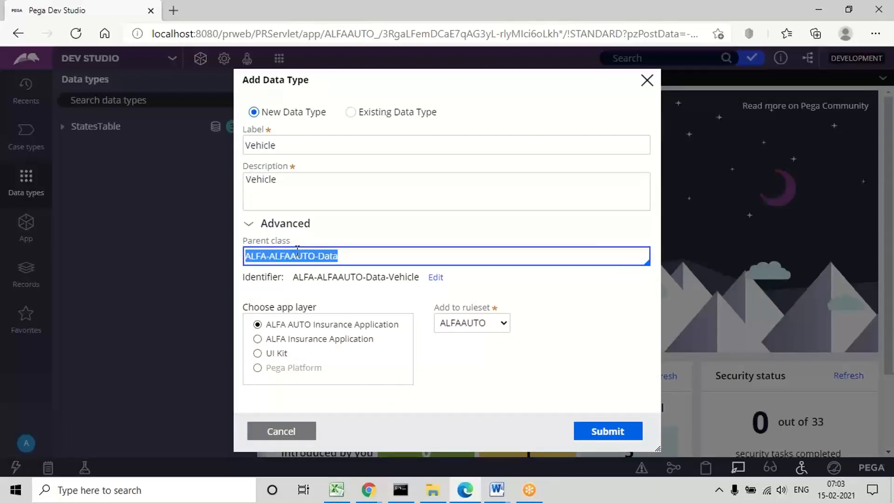
{"action": "left_click", "coordinate": [249, 224]}
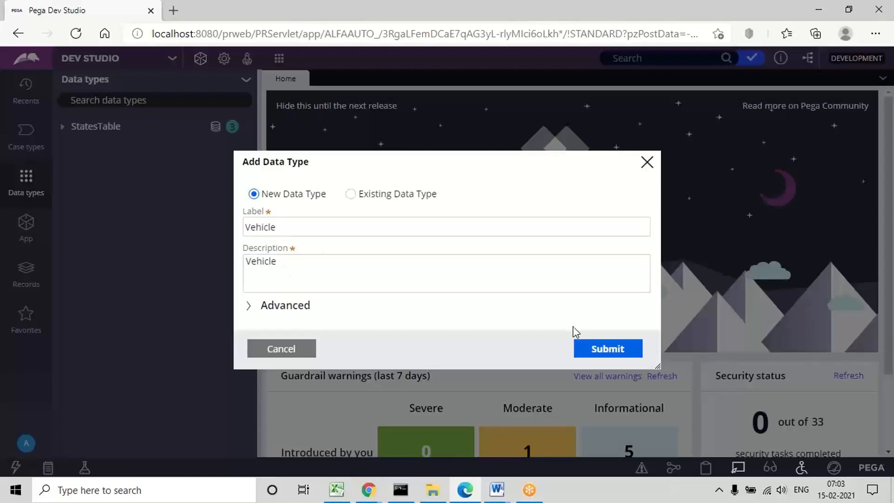
{"action": "left_click", "coordinate": [613, 352]}
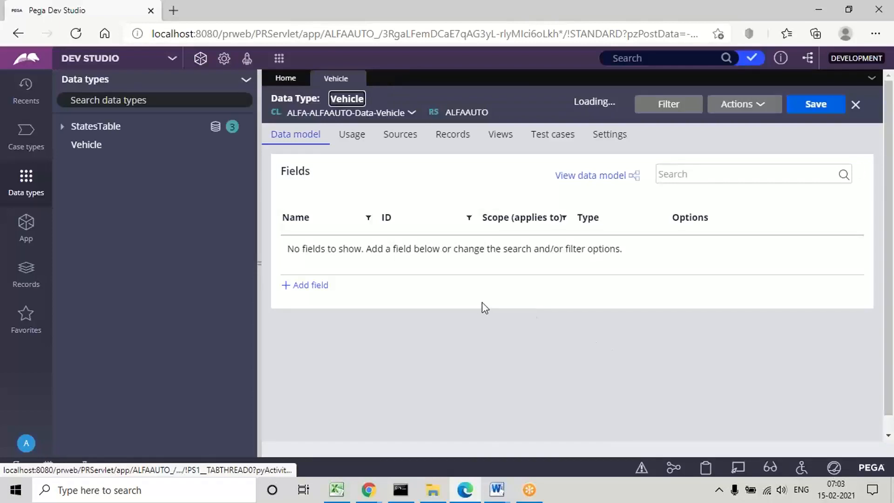
Step: Add a field named VIN to the Vehicle data type, keeping the Text (single line) type
{"action": "left_click", "coordinate": [310, 287]}
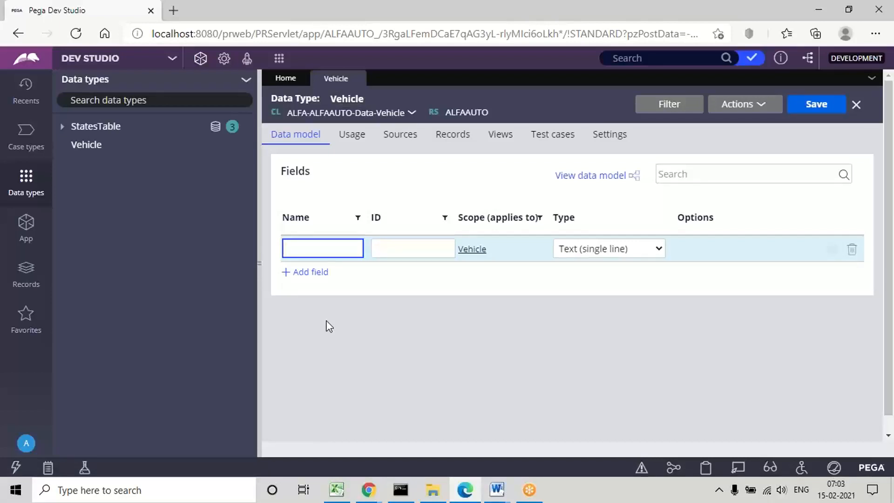
{"action": "left_click", "coordinate": [305, 249]}
{"action": "type", "text": "C"}
{"action": "type", "text": "VIN"}
{"action": "left_click", "coordinate": [415, 247]}
{"action": "left_click", "coordinate": [336, 255]}
{"action": "left_click", "coordinate": [549, 302]}
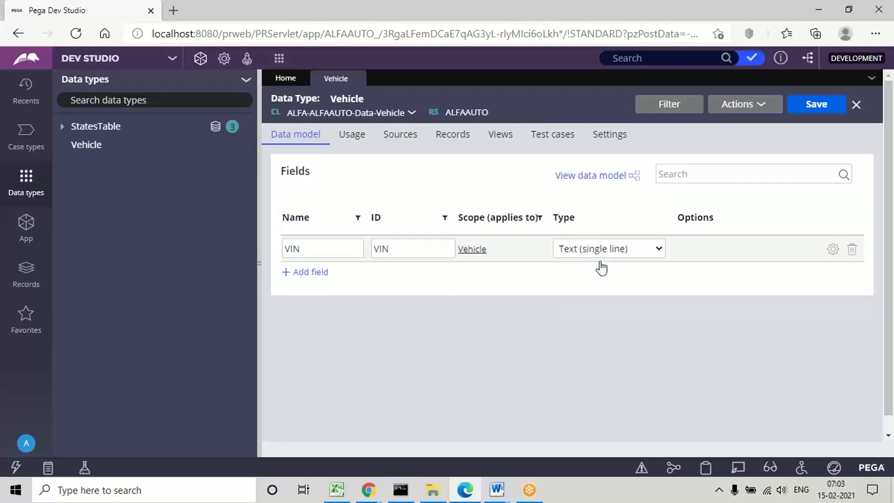
Step: Add a Brand field of type Text (single line) below VIN in the Vehicle data model
{"action": "left_click", "coordinate": [316, 278]}
{"action": "type", "text": "M"}
{"action": "key", "text": "BackSpace"}
{"action": "type", "text": "Brand"}
{"action": "left_click", "coordinate": [399, 275]}
{"action": "left_click", "coordinate": [410, 329]}
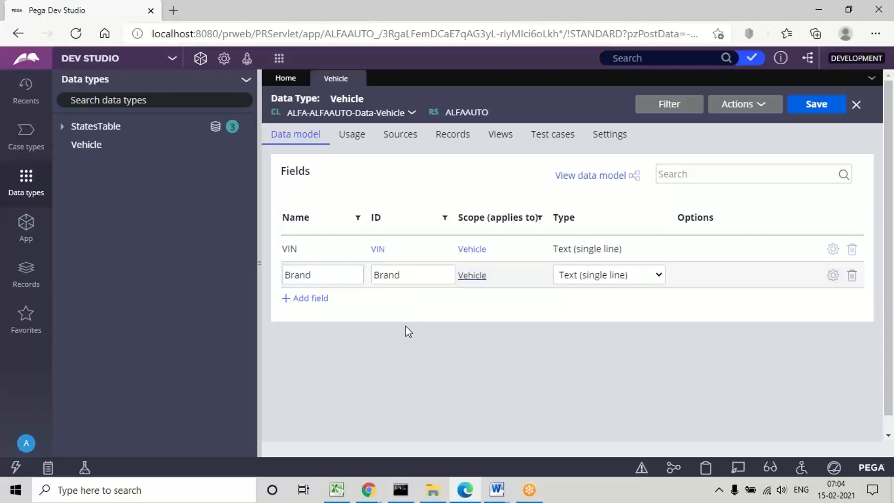
Step: Add a Model field of type Text (single line) below Brand in the Vehicle data model
{"action": "left_click", "coordinate": [307, 299]}
{"action": "type", "text": "Model"}
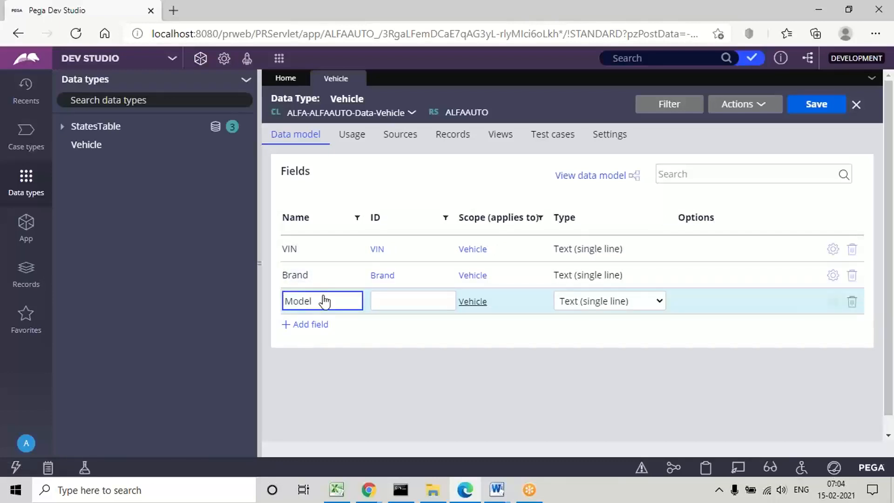
{"action": "left_click", "coordinate": [410, 300]}
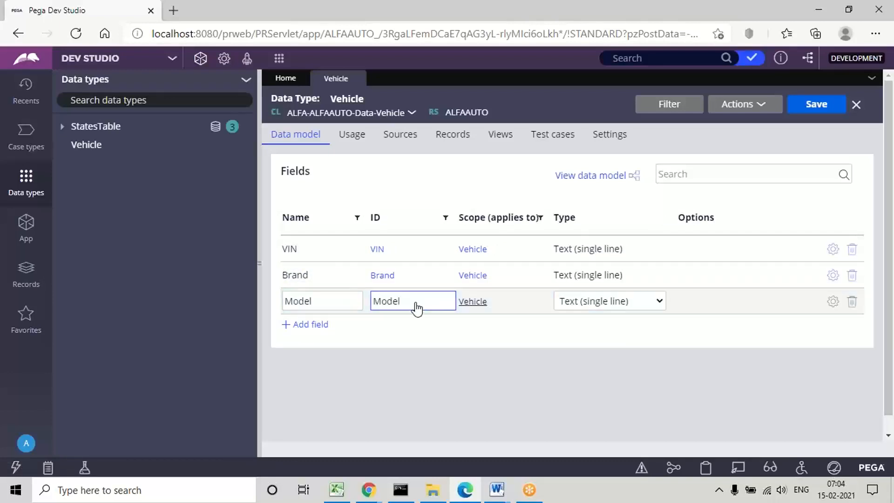
{"action": "left_click", "coordinate": [407, 340]}
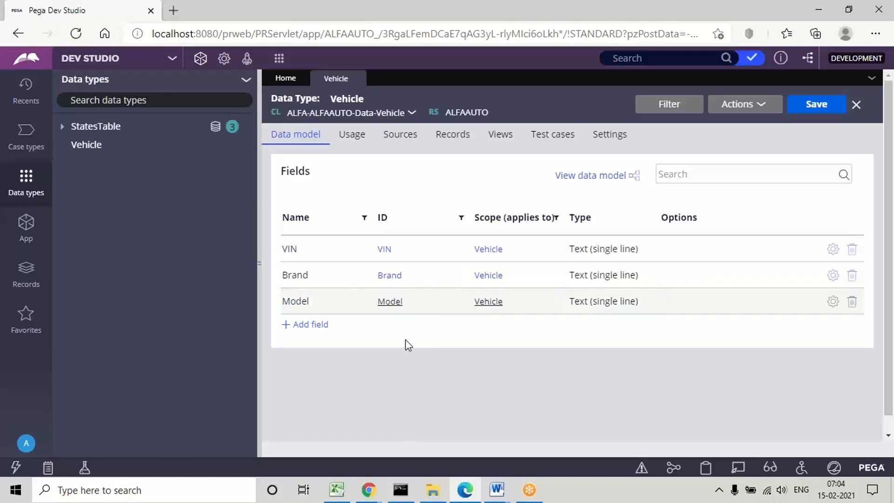
Step: Add a MakeYear field to the Vehicle data model and set its type to Integer
{"action": "left_click", "coordinate": [310, 325]}
{"action": "type", "text": "MakesYea"}
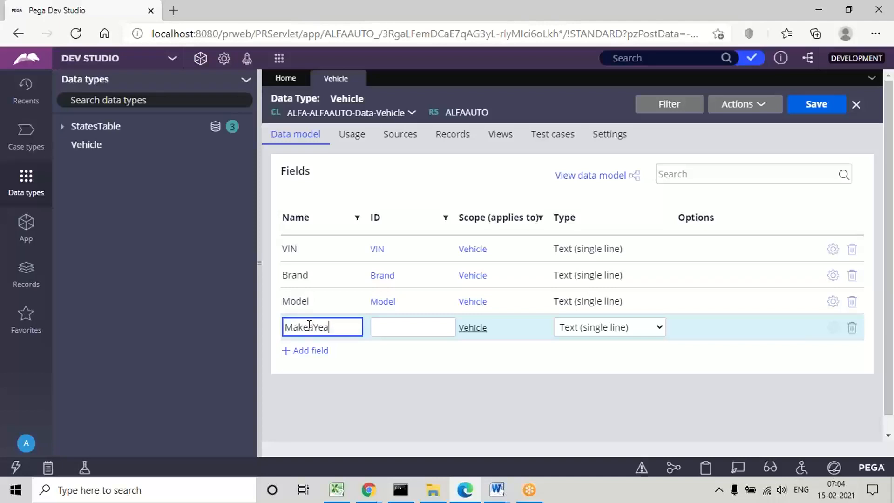
{"action": "key", "text": "BackSpace"}
{"action": "key", "text": "BackSpace"}
{"action": "key", "text": "BackSpace"}
{"action": "type", "text": "ear"}
{"action": "left_click", "coordinate": [377, 326]}
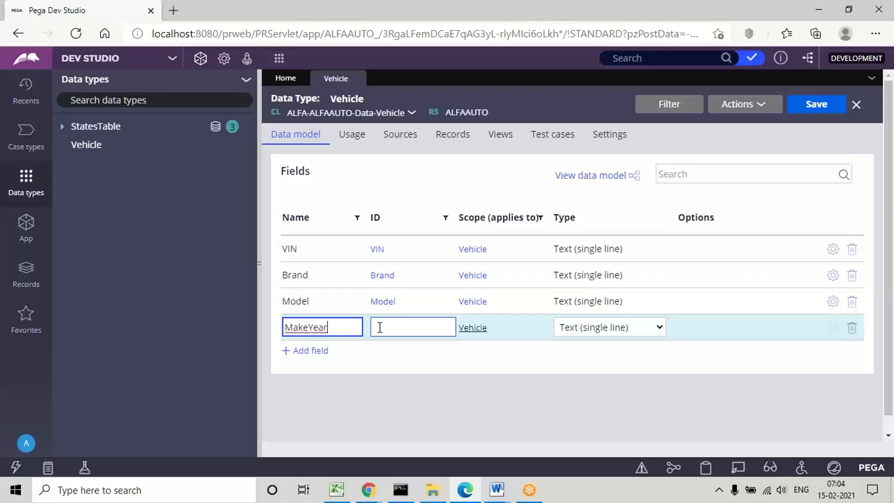
{"action": "left_click", "coordinate": [616, 332]}
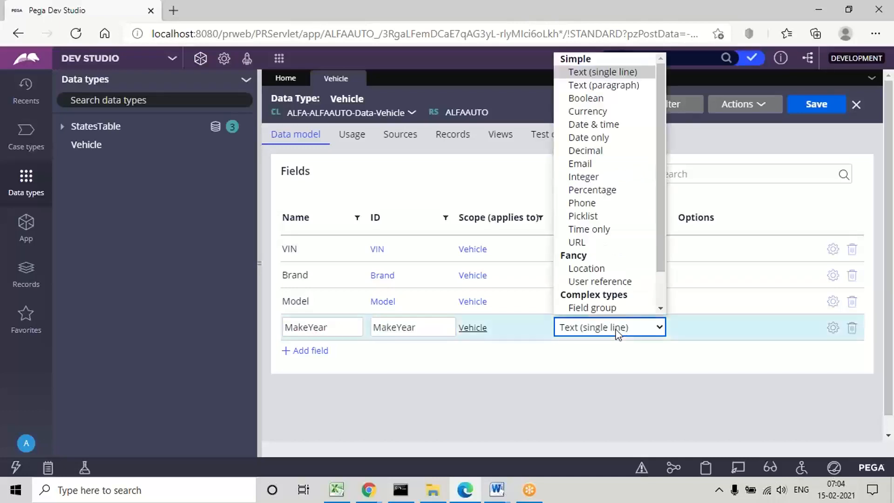
{"action": "left_click", "coordinate": [582, 177]}
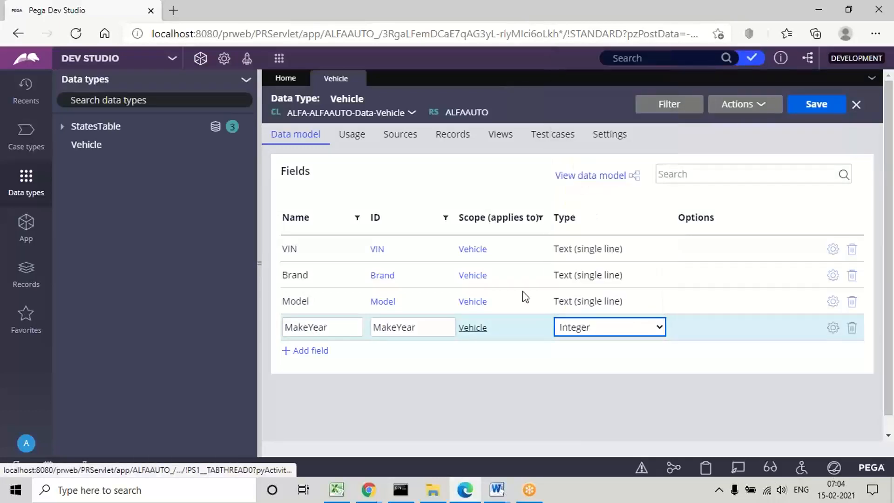
{"action": "left_click", "coordinate": [383, 379]}
Step: Add a PriorInsurance field to the Vehicle data model and set its type to Picklist
{"action": "left_click", "coordinate": [311, 352]}
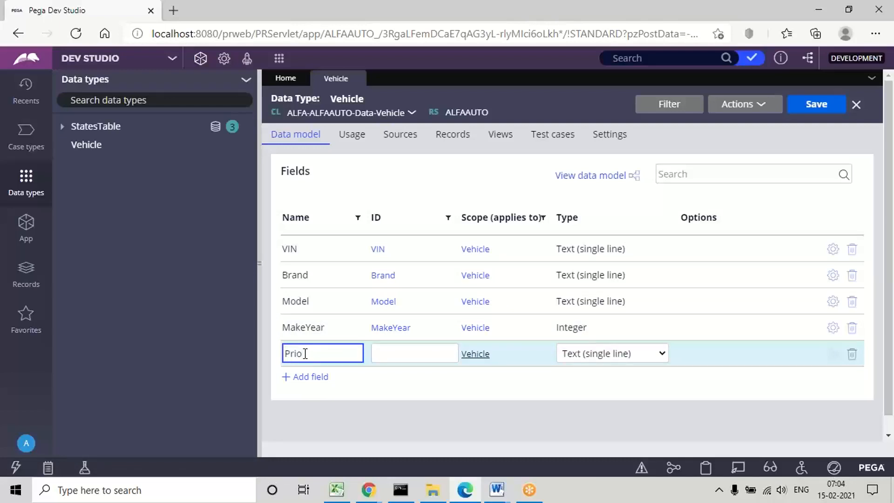
{"action": "type", "text": "PriorInsurance"}
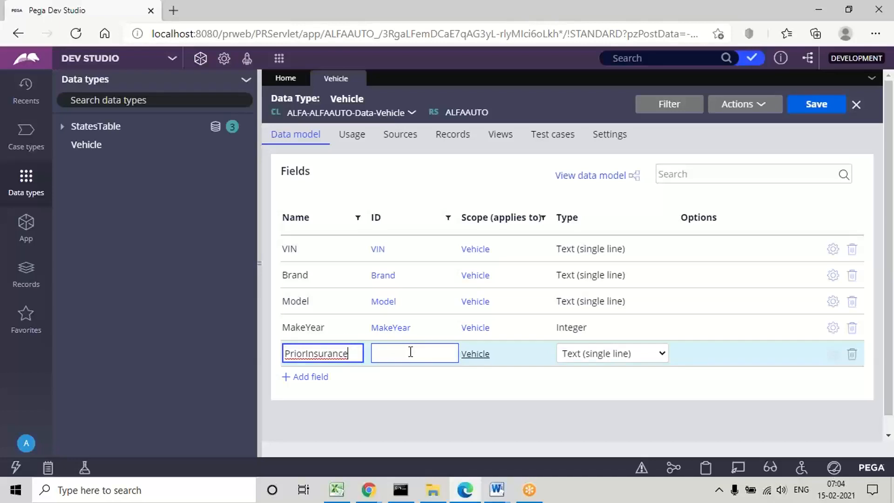
{"action": "left_click", "coordinate": [401, 350]}
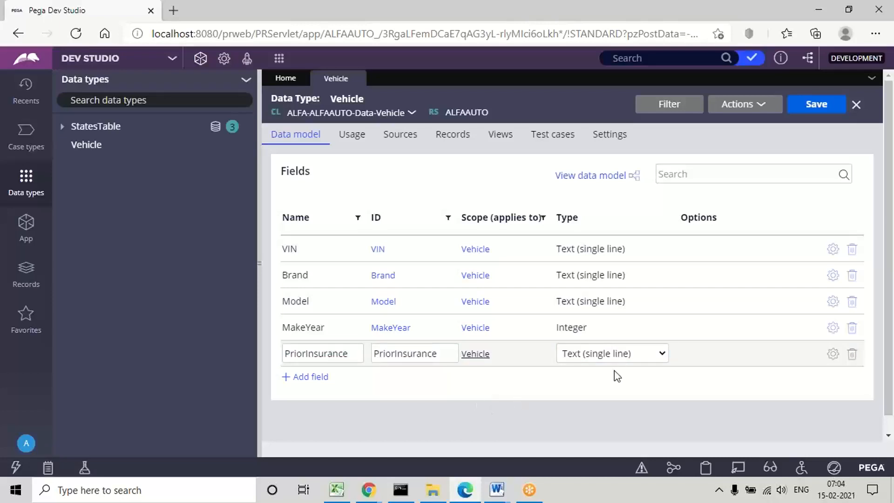
{"action": "left_click", "coordinate": [580, 354]}
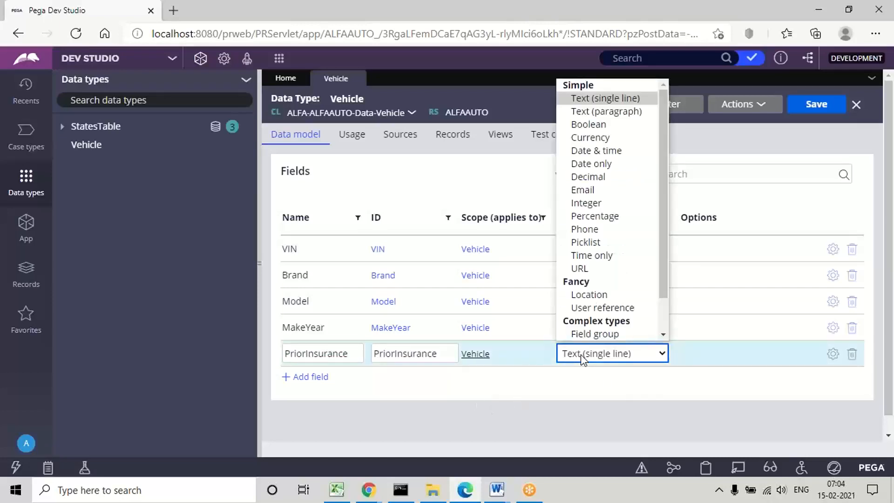
{"action": "left_click", "coordinate": [587, 244]}
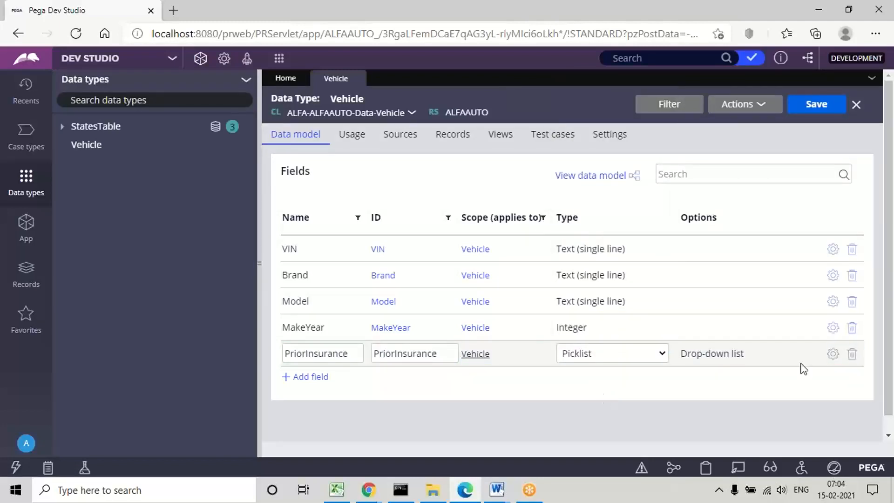
Step: Configure the PriorInsurance picklist to display as radio buttons with the local choices Yes and No
{"action": "left_click", "coordinate": [833, 355]}
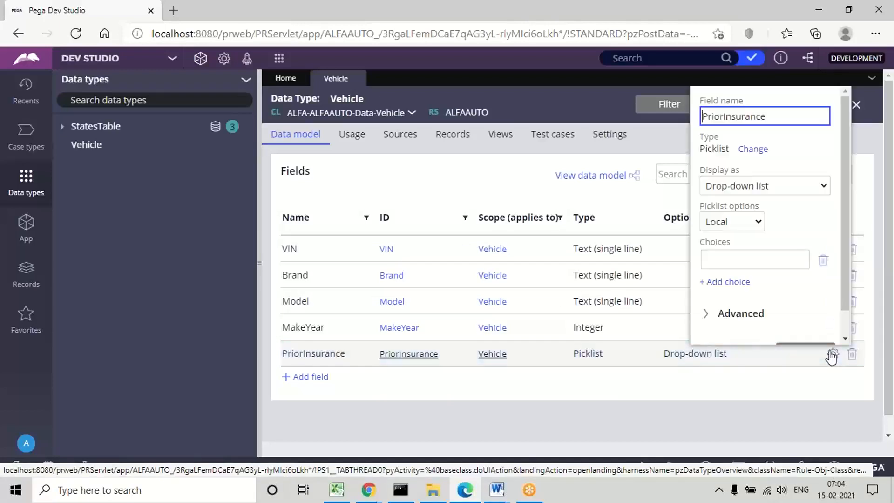
{"action": "left_click", "coordinate": [764, 185]}
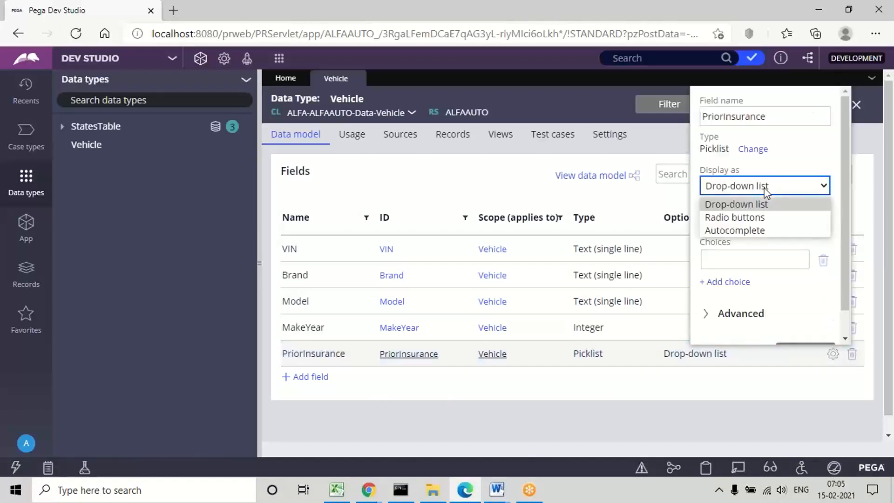
{"action": "left_click", "coordinate": [748, 217]}
{"action": "left_click", "coordinate": [724, 260]}
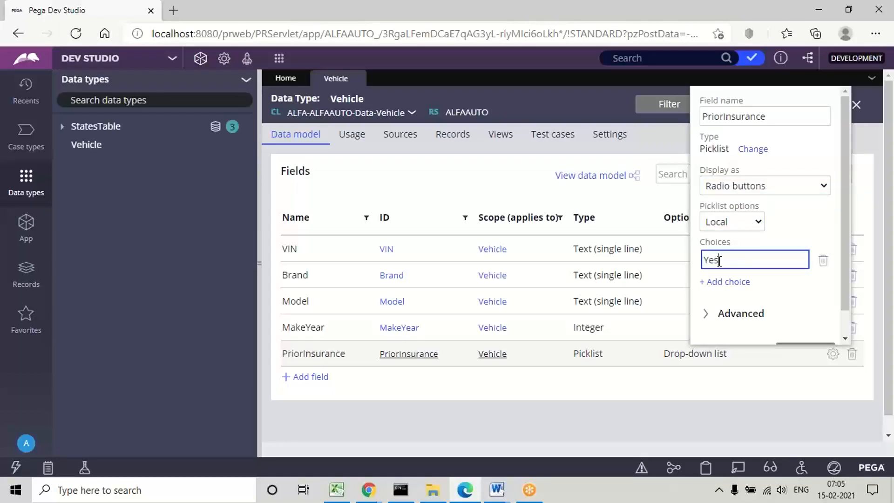
{"action": "left_click", "coordinate": [722, 282]}
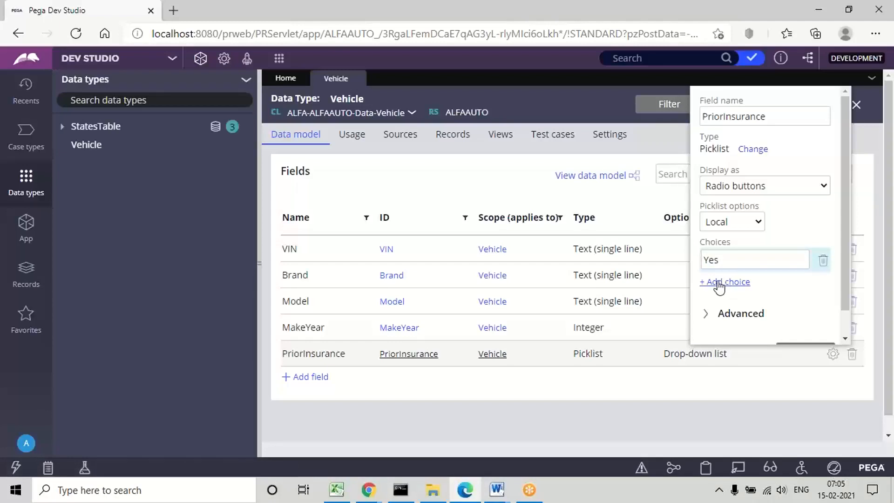
{"action": "type", "text": "No"}
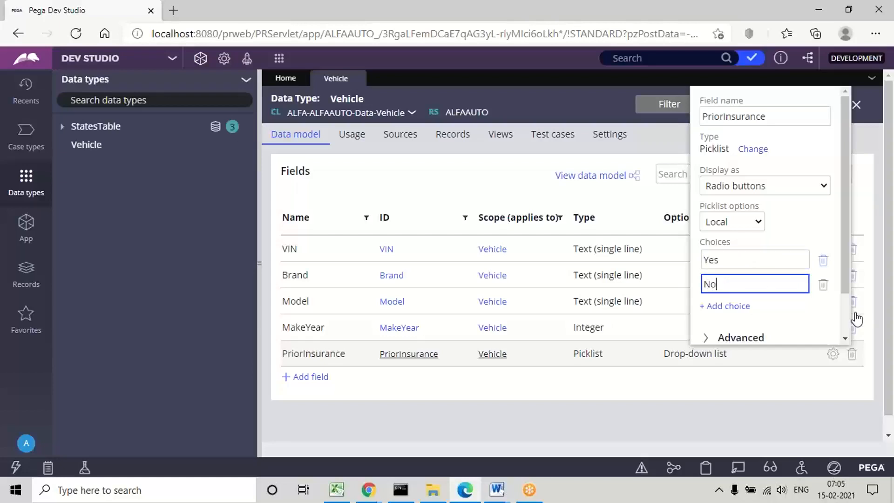
{"action": "scroll", "coordinate": [844, 319], "scroll_direction": "down", "scroll_amount": 1}
{"action": "left_click", "coordinate": [806, 325]}
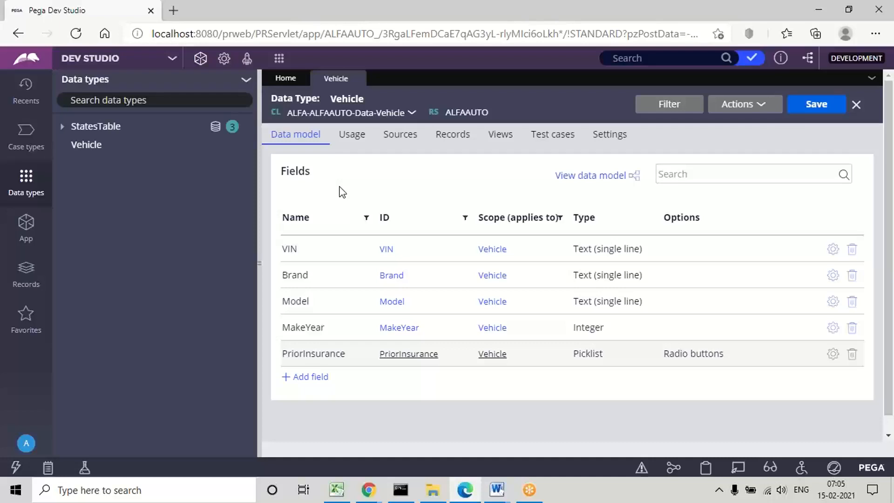
Step: Examine the Vehicle data type's record source settings alongside its list of fields, finishing on the data model
{"action": "left_click", "coordinate": [457, 141]}
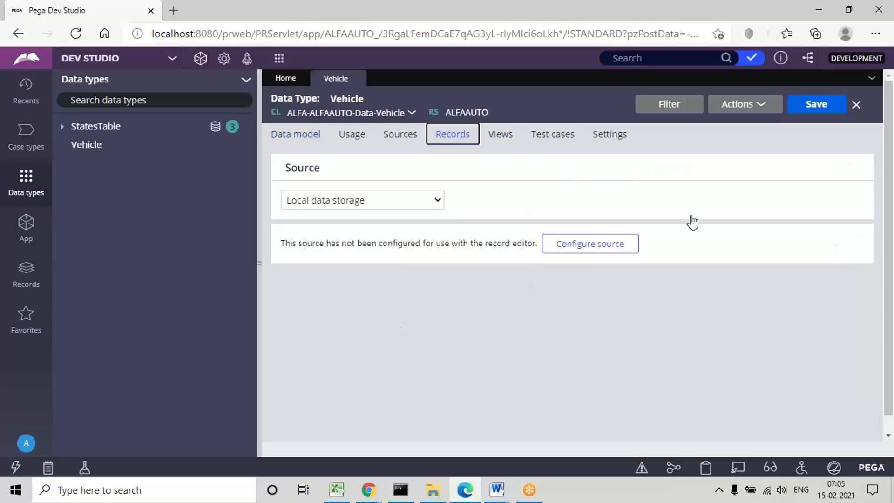
{"action": "left_click", "coordinate": [295, 134]}
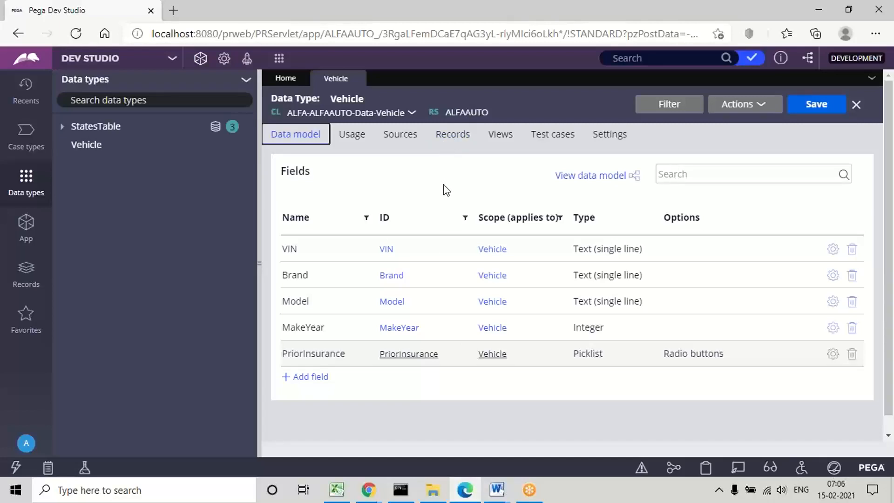
{"action": "left_click", "coordinate": [451, 141]}
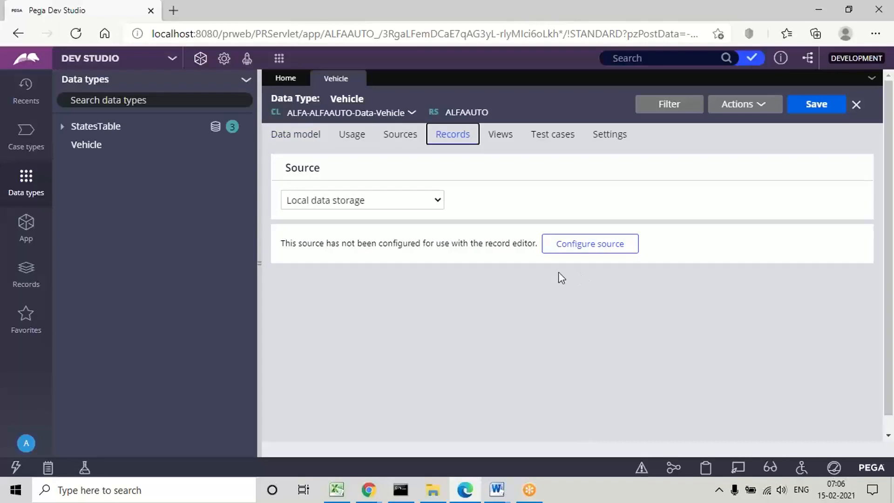
{"action": "left_click", "coordinate": [303, 137]}
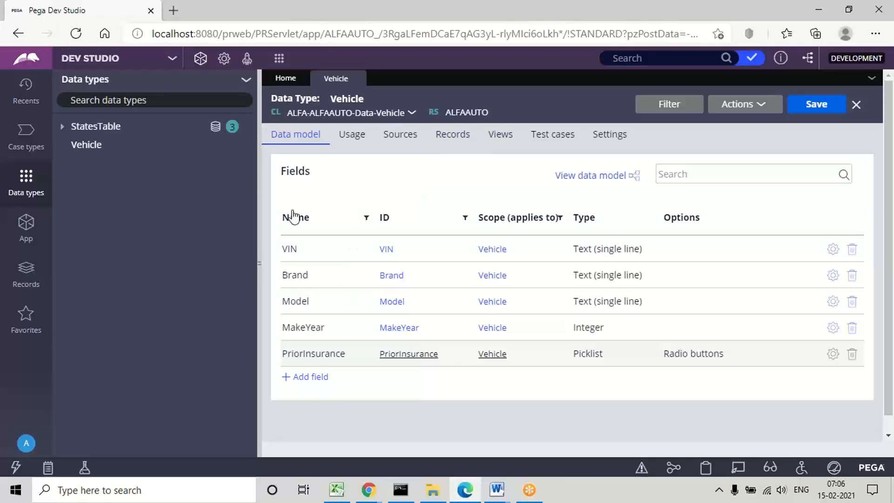
{"action": "left_click", "coordinate": [437, 141]}
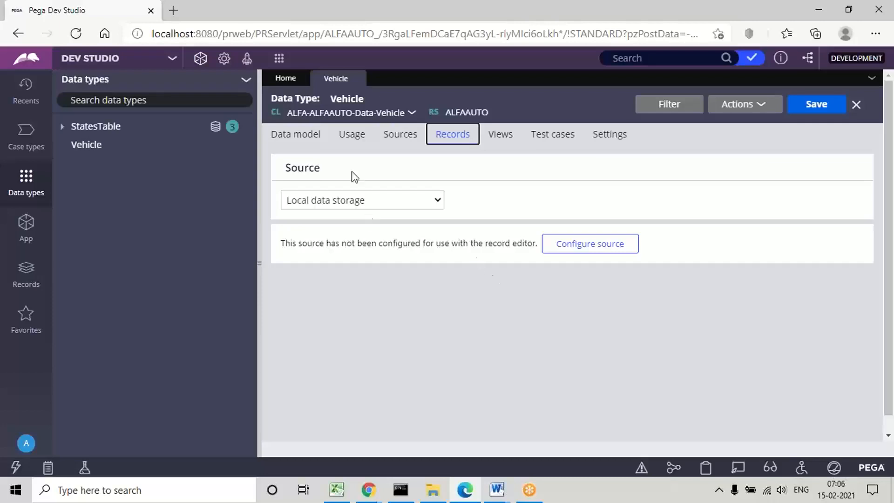
{"action": "left_click", "coordinate": [294, 140]}
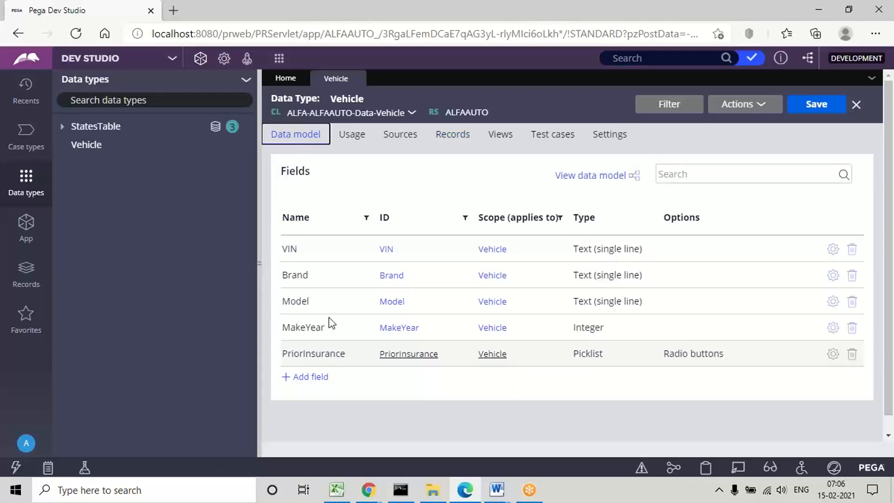
{"action": "left_click", "coordinate": [388, 408]}
Step: Switch to the Page Properties document in Word and mark "Claims" in the requirement line
{"action": "left_click", "coordinate": [496, 490]}
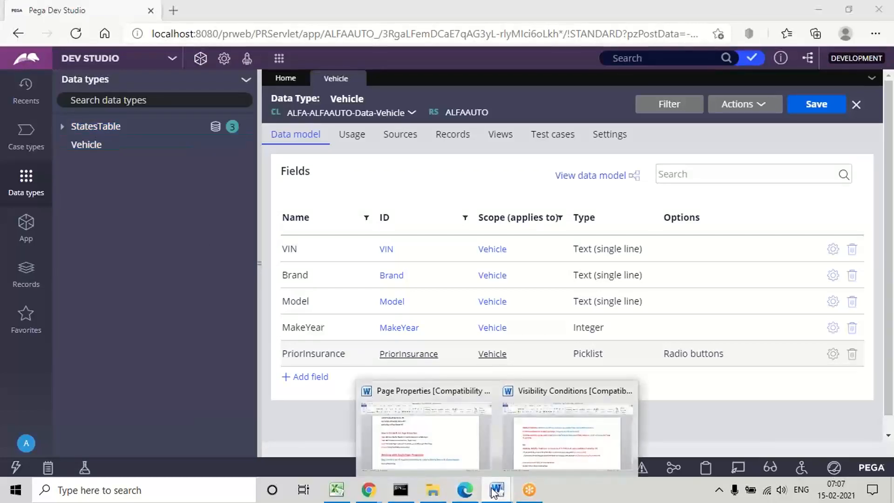
{"action": "left_click", "coordinate": [441, 454]}
{"action": "double_click", "coordinate": [599, 394]}
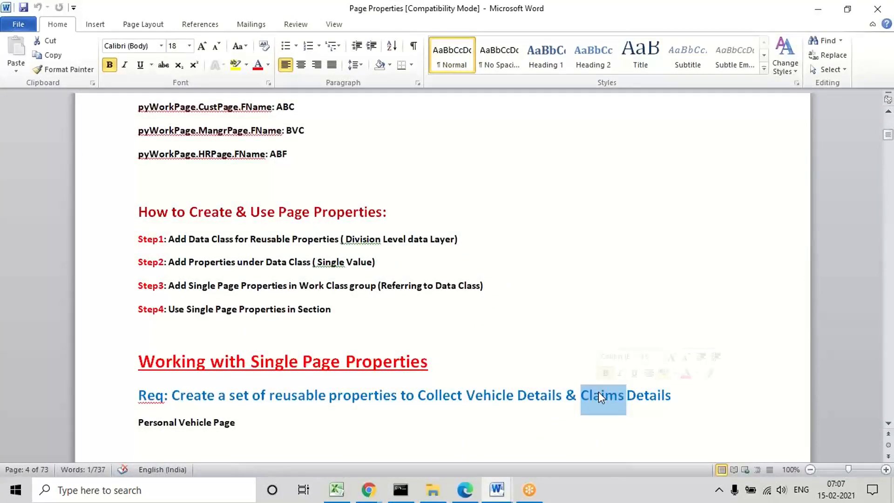
Step: Return to Pega Dev Studio and start a new data type with Claims as its label and description
{"action": "left_click", "coordinate": [816, 10]}
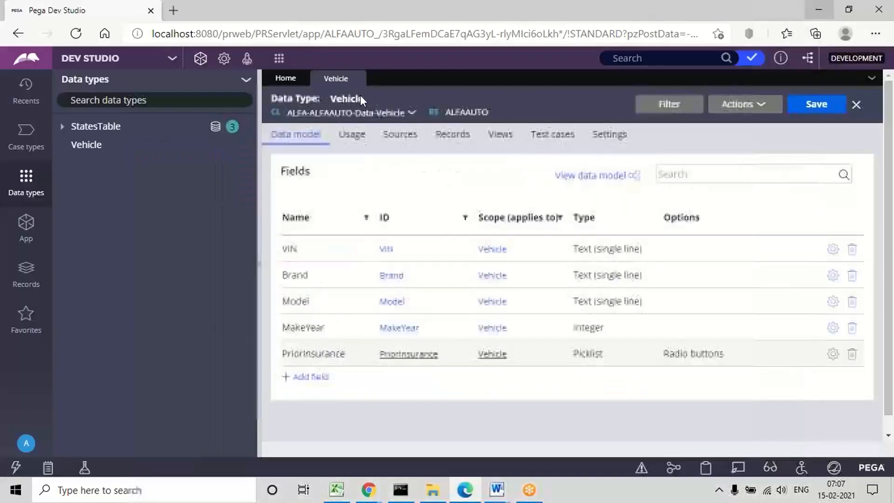
{"action": "left_click", "coordinate": [247, 82]}
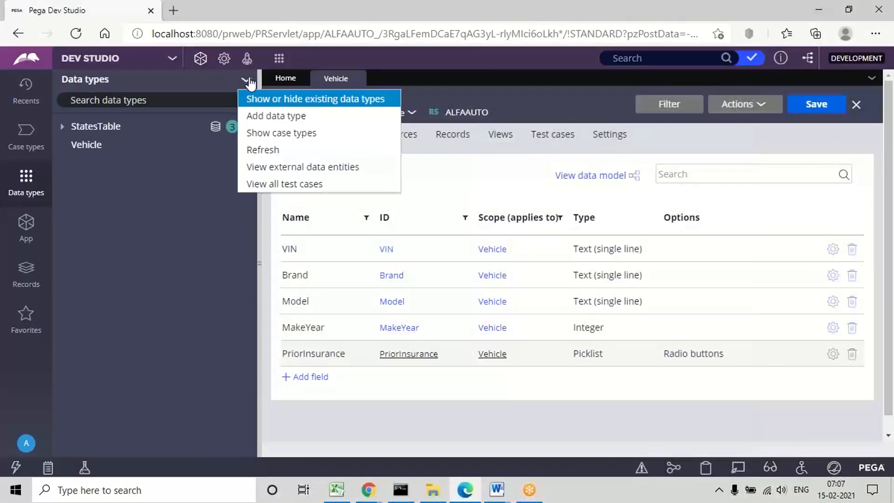
{"action": "left_click", "coordinate": [289, 116]}
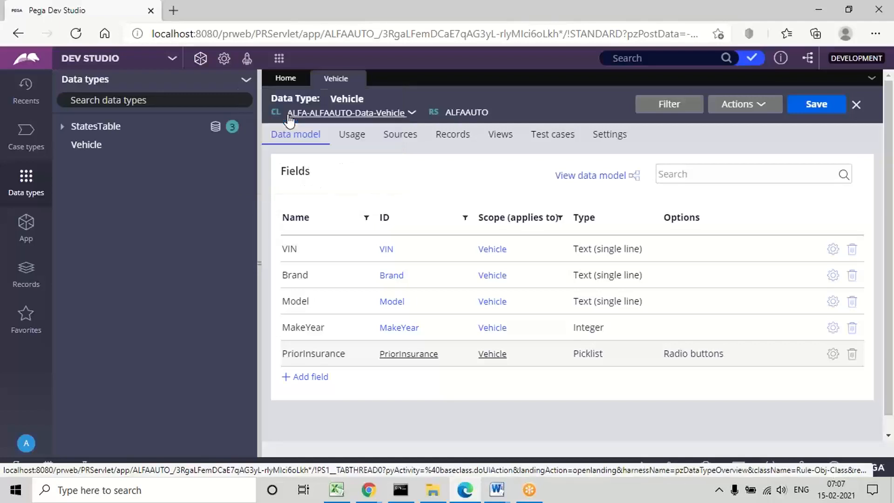
{"action": "left_click", "coordinate": [266, 220]}
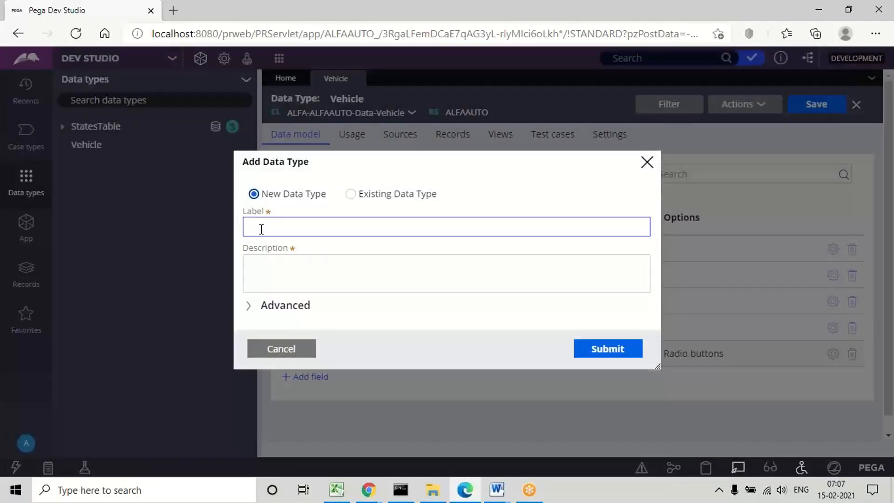
{"action": "type", "text": "Claims"}
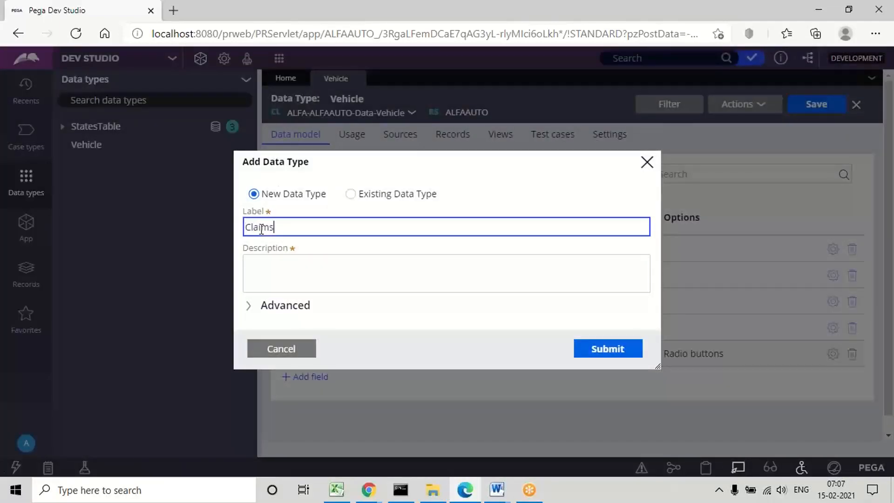
{"action": "left_click", "coordinate": [275, 270]}
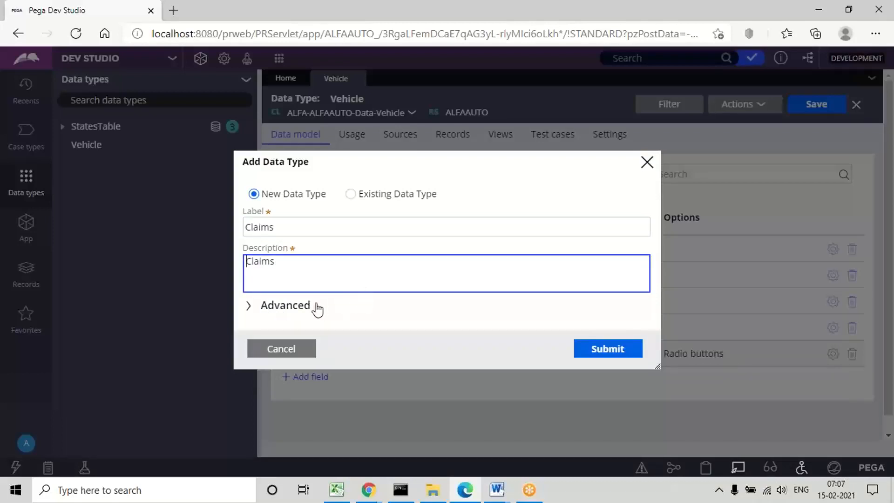
Step: Submit the new Claims data type and add a PriorClaims field of type Boolean to it
{"action": "left_click", "coordinate": [609, 357]}
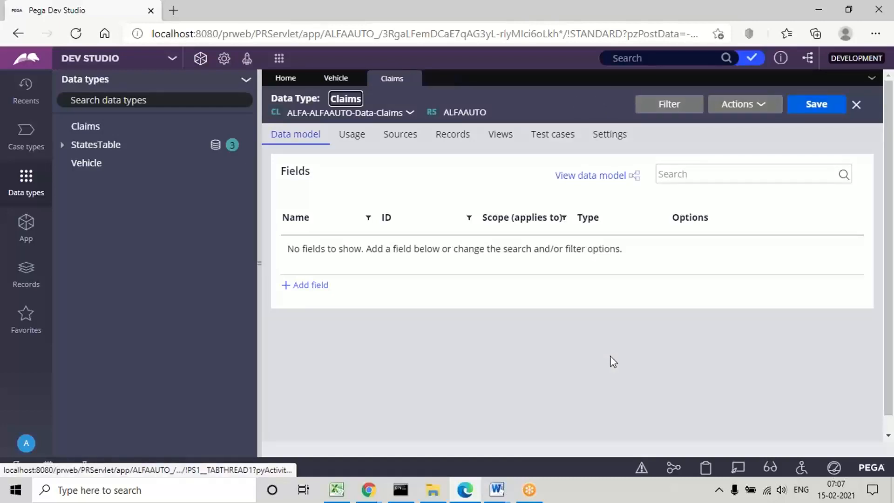
{"action": "left_click", "coordinate": [308, 286]}
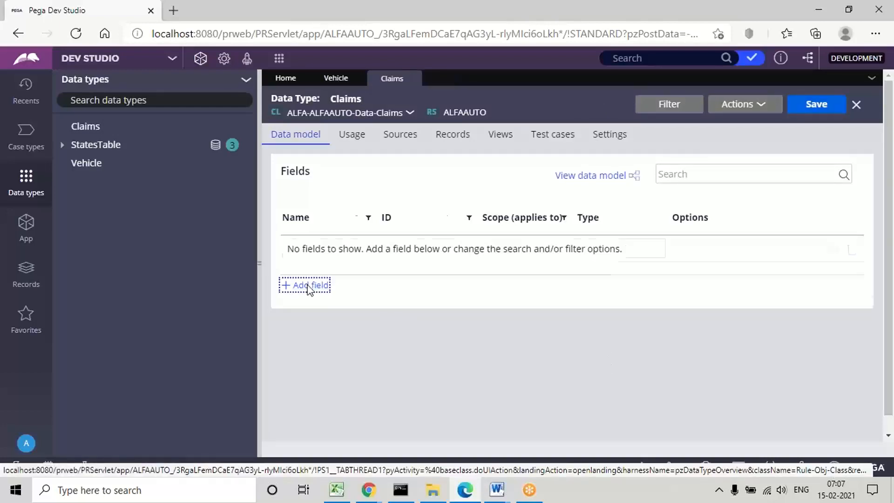
{"action": "type", "text": "c"}
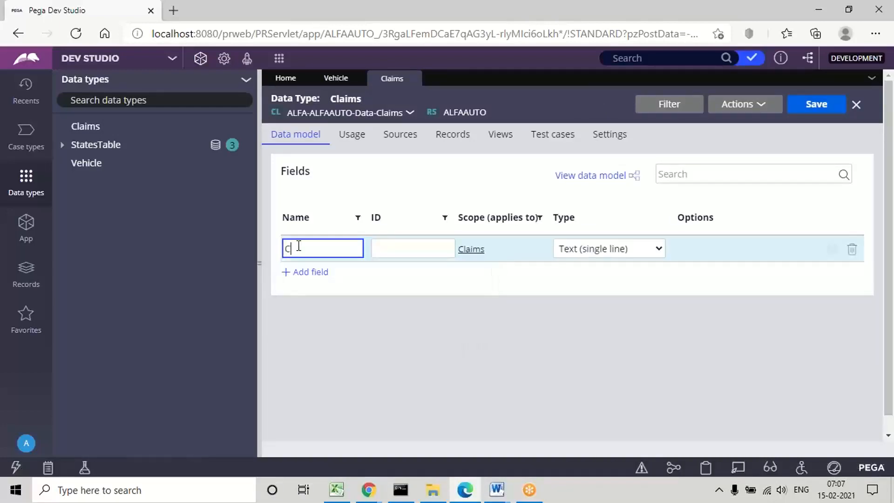
{"action": "type", "text": "la"}
{"action": "type", "text": "crClai"}
{"action": "left_click", "coordinate": [390, 255]}
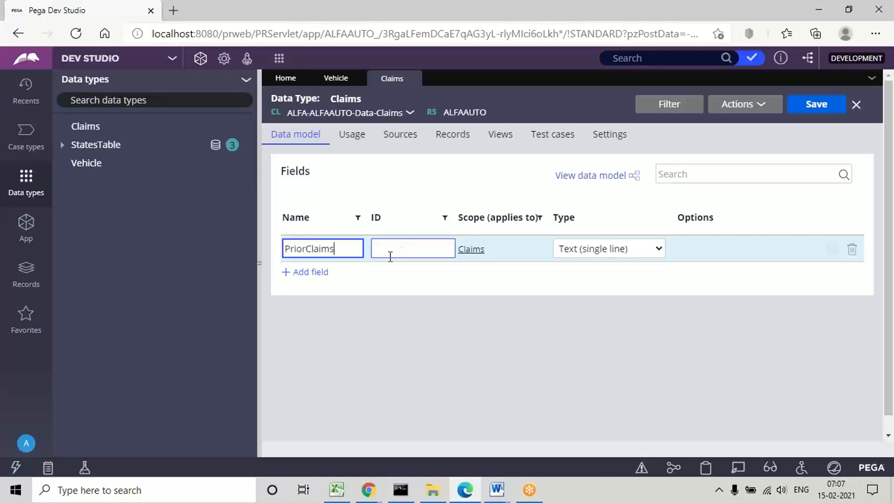
{"action": "left_click", "coordinate": [600, 253]}
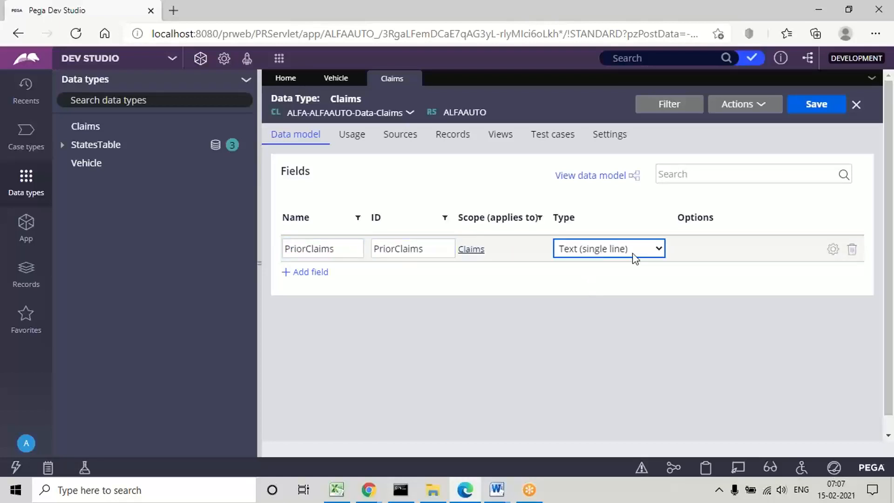
{"action": "left_click", "coordinate": [605, 251]}
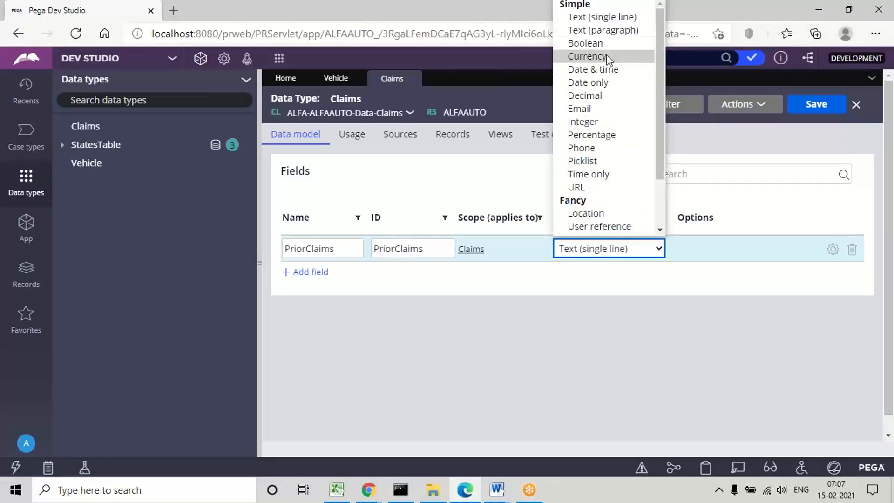
{"action": "left_click", "coordinate": [586, 43]}
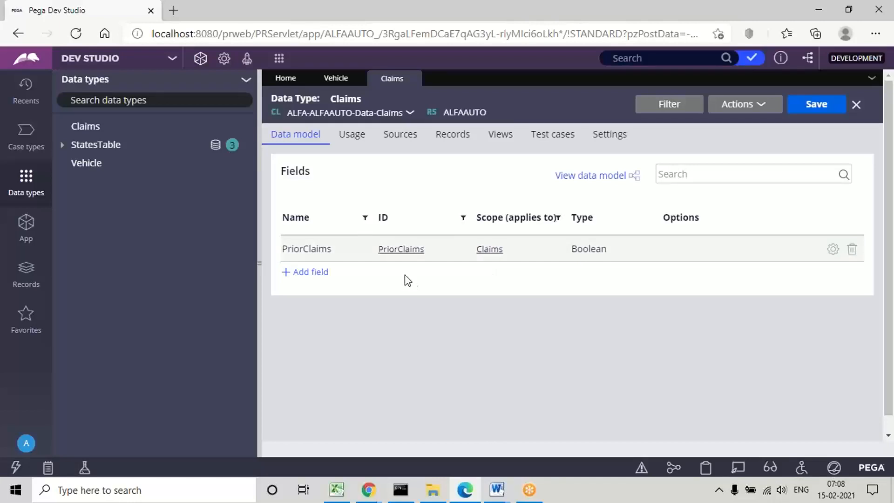
Step: Add a ClaimAmount field of type Currency to the Claims data type
{"action": "left_click", "coordinate": [311, 272]}
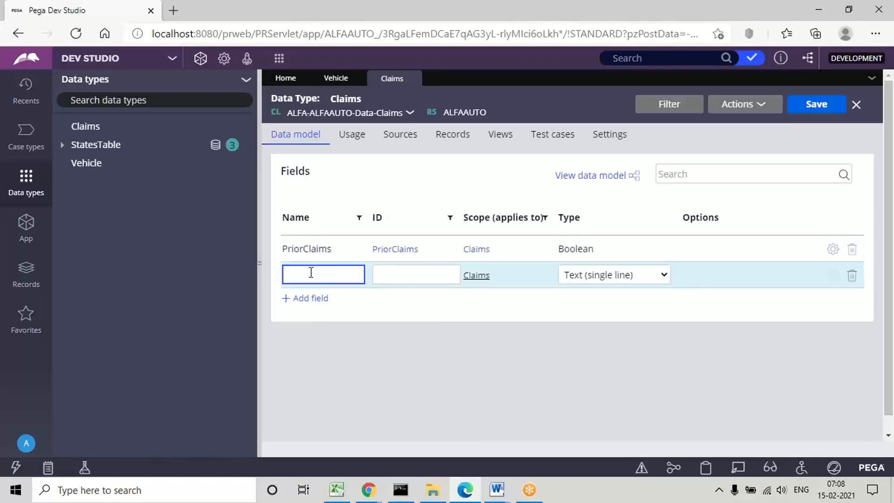
{"action": "type", "text": "ClaimAmount"}
{"action": "left_click", "coordinate": [427, 273]}
{"action": "left_click", "coordinate": [610, 279]}
{"action": "left_click", "coordinate": [610, 276]}
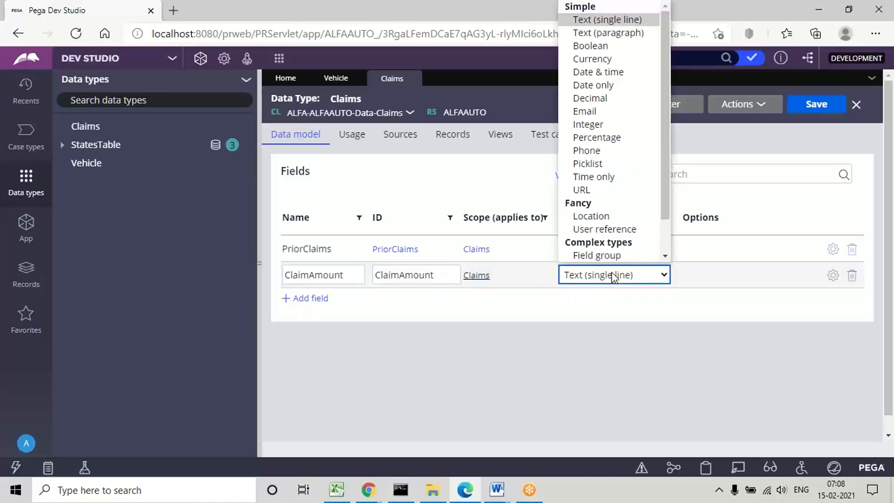
{"action": "left_click", "coordinate": [602, 59]}
{"action": "left_click", "coordinate": [404, 329]}
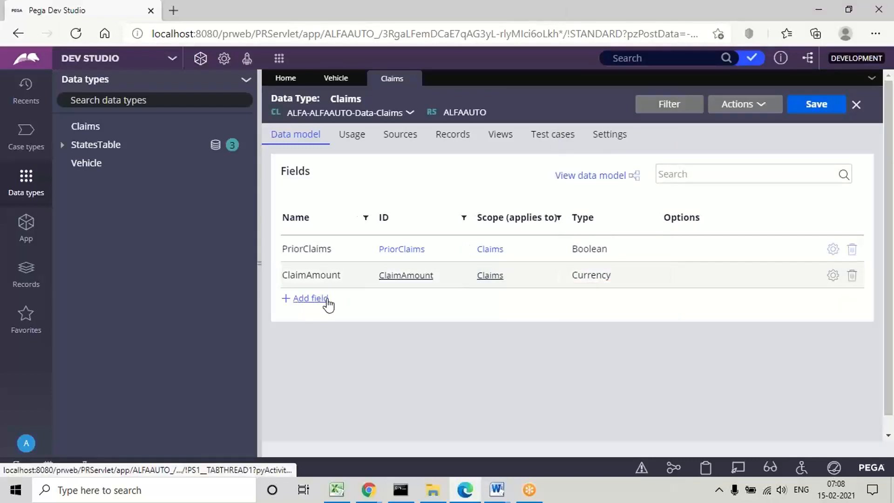
{"action": "left_click", "coordinate": [304, 300]}
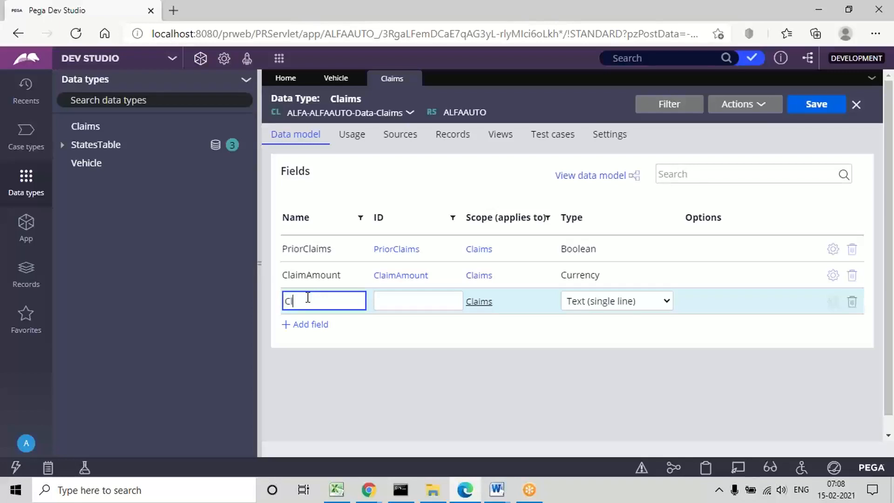
{"action": "type", "text": "ClaomReason"}
{"action": "left_click", "coordinate": [379, 300]}
{"action": "left_click", "coordinate": [595, 301]}
{"action": "left_click", "coordinate": [311, 300]}
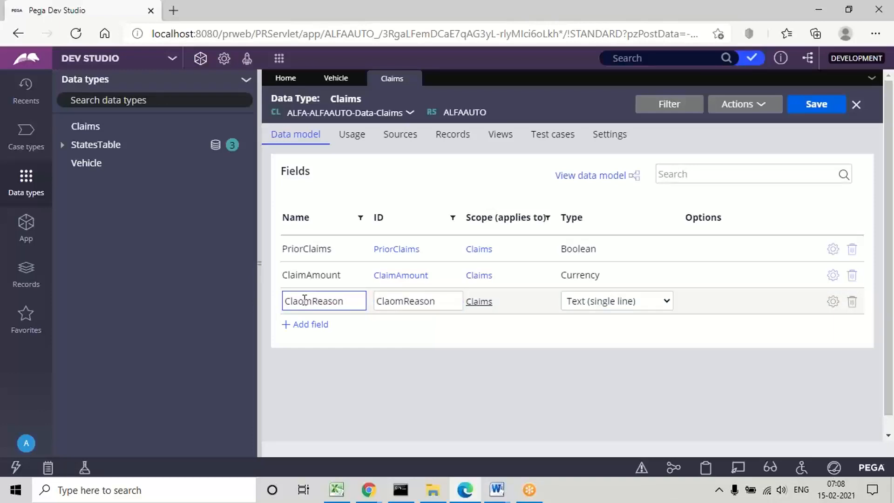
{"action": "key", "text": "BackSpace"}
{"action": "type", "text": "i"}
{"action": "left_click", "coordinate": [418, 348]}
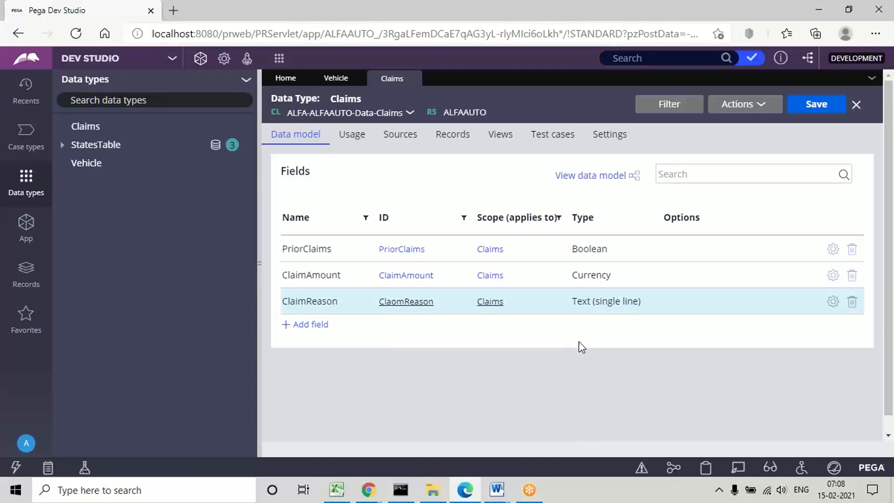
{"action": "left_click", "coordinate": [393, 303]}
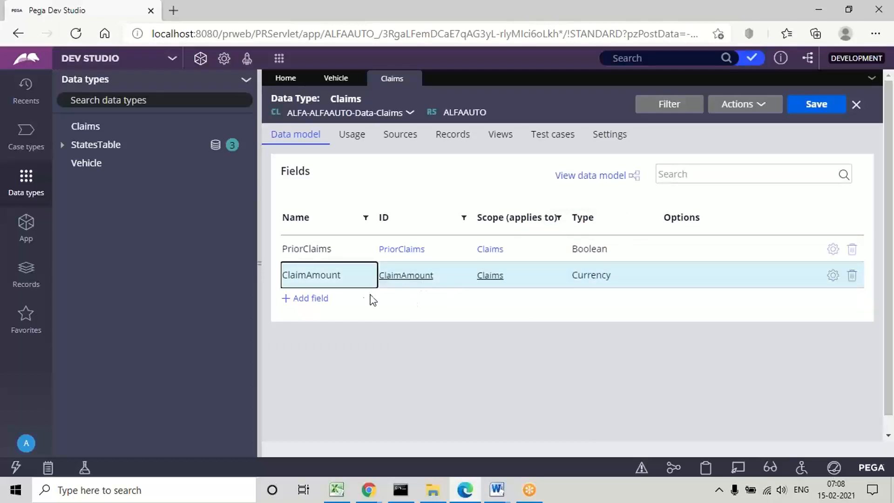
Step: Add a ClaimReason field of type Text (paragraph) to the Claims data type
{"action": "left_click", "coordinate": [311, 299]}
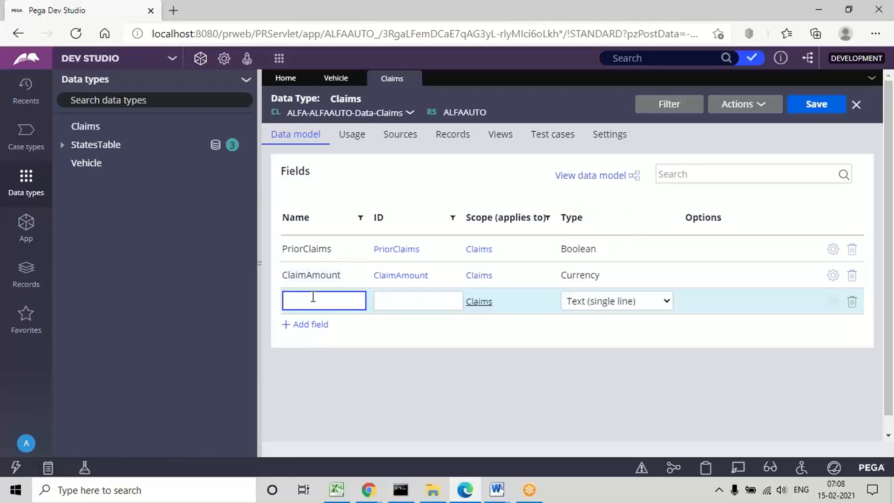
{"action": "type", "text": "aimReason"}
{"action": "left_click", "coordinate": [411, 302]}
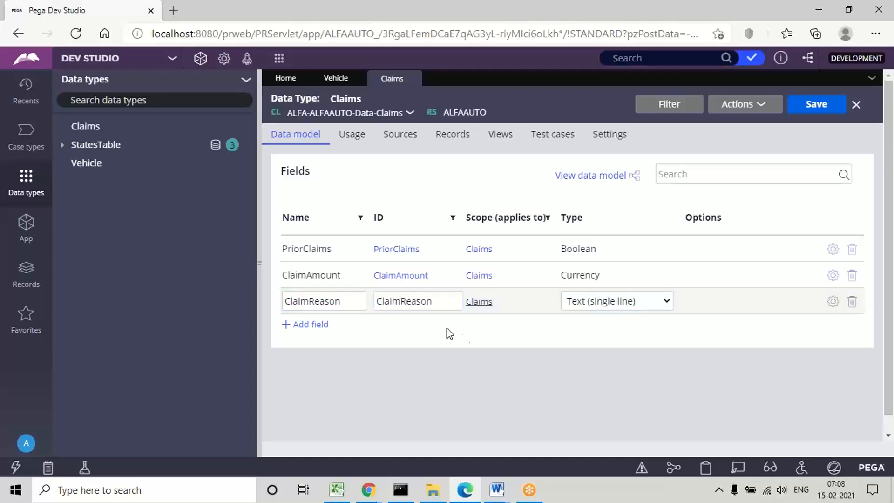
{"action": "left_click", "coordinate": [629, 301]}
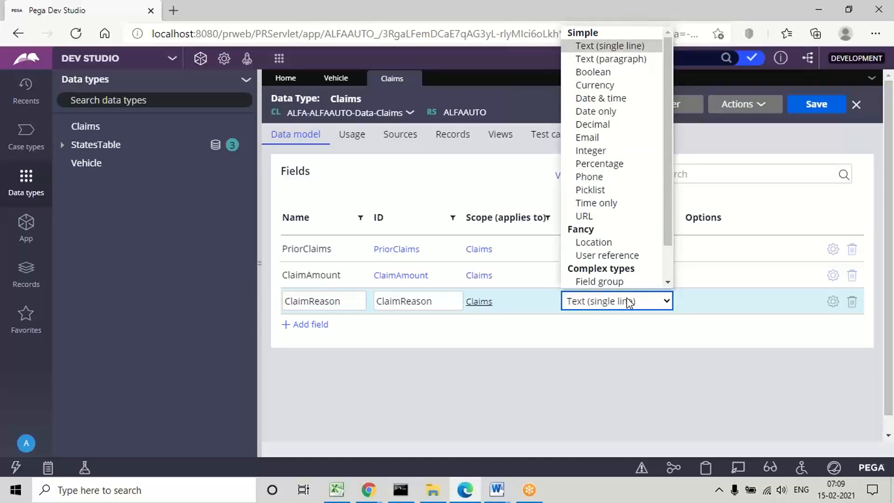
{"action": "left_click", "coordinate": [610, 59]}
{"action": "left_click", "coordinate": [544, 345]}
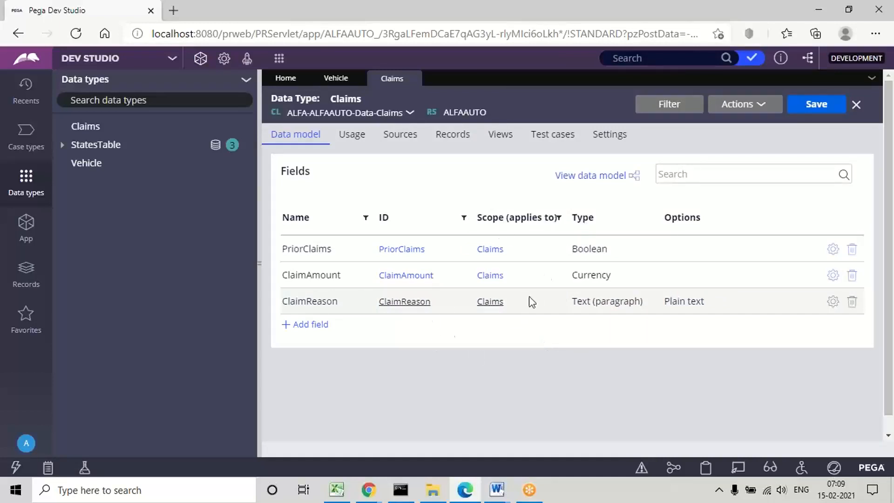
Step: Compare the Vehicle and Claims field lists, and switch to the Page Properties document in Word to examine Steps 1 to 3 for creating page properties
{"action": "left_click", "coordinate": [335, 78]}
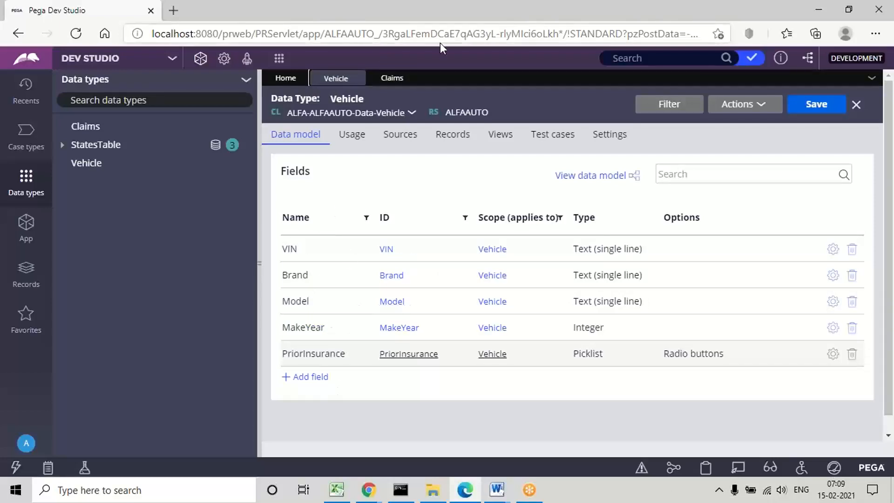
{"action": "left_click", "coordinate": [393, 79]}
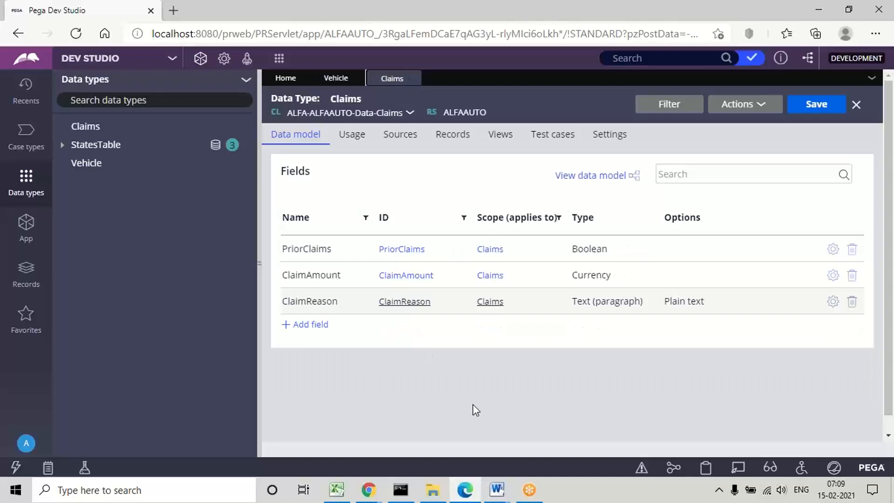
{"action": "left_click", "coordinate": [502, 493]}
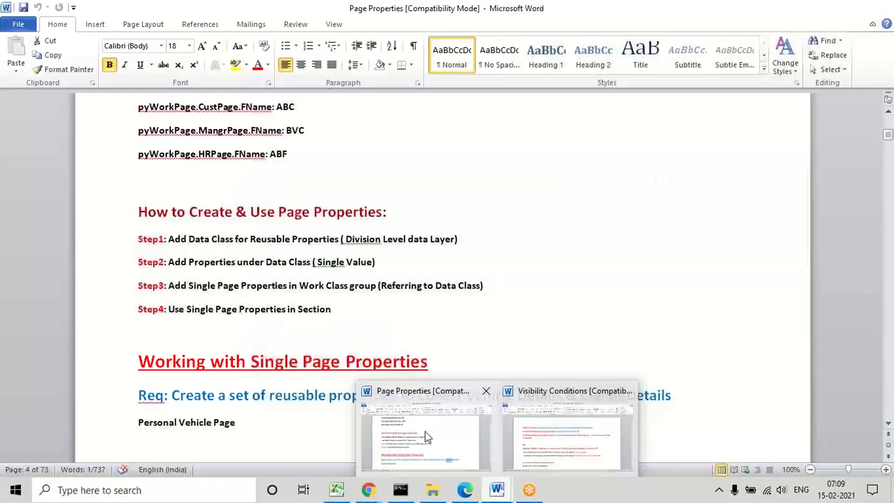
{"action": "left_click", "coordinate": [415, 431]}
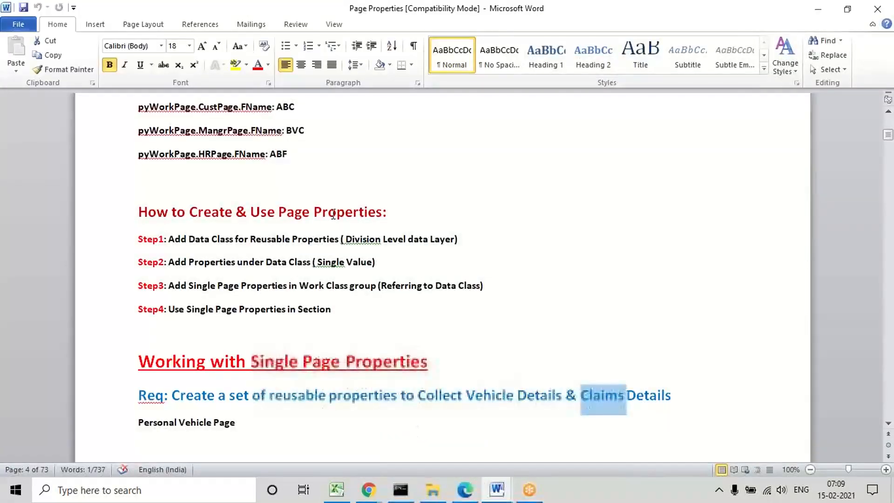
{"action": "triple_click", "coordinate": [283, 239]}
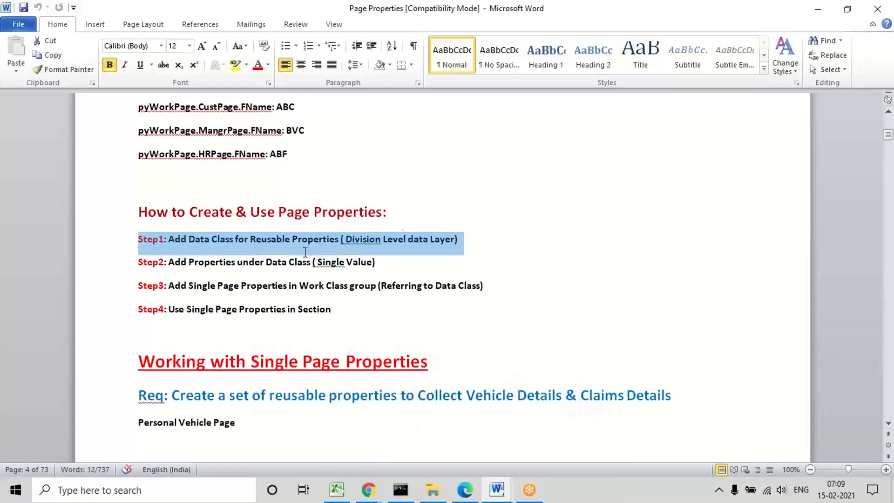
{"action": "triple_click", "coordinate": [235, 263]}
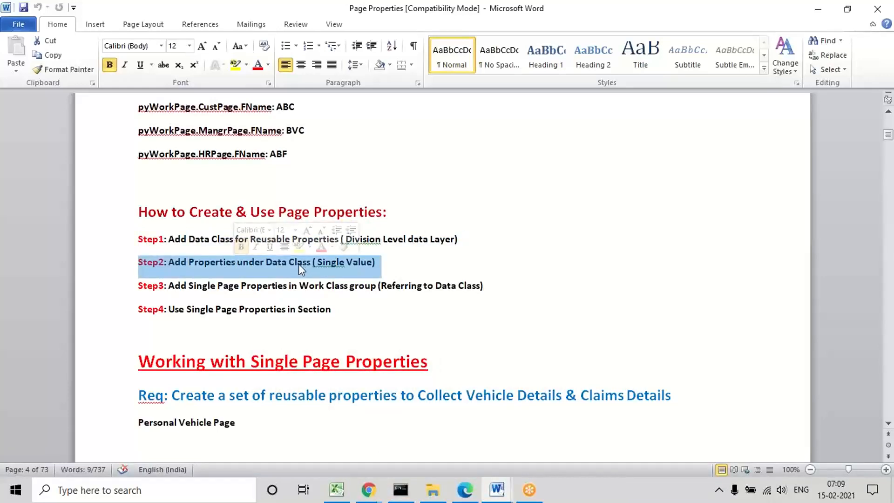
{"action": "triple_click", "coordinate": [201, 286]}
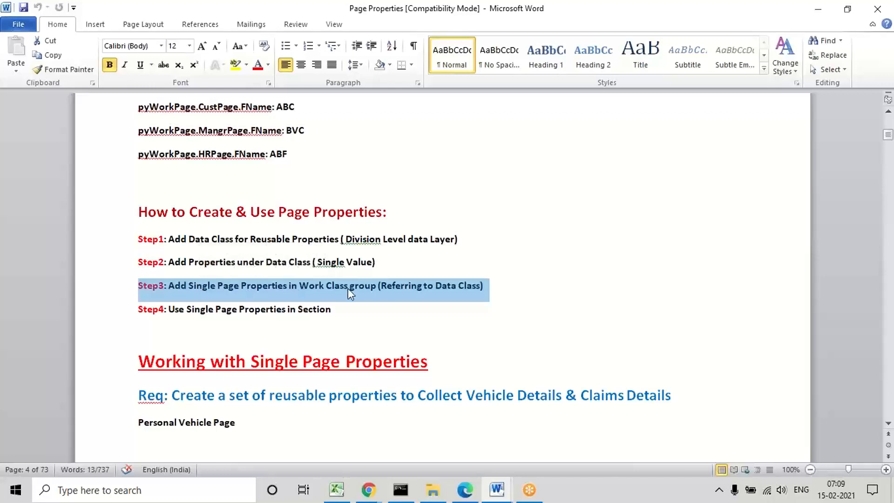
{"action": "double_click", "coordinate": [322, 285]}
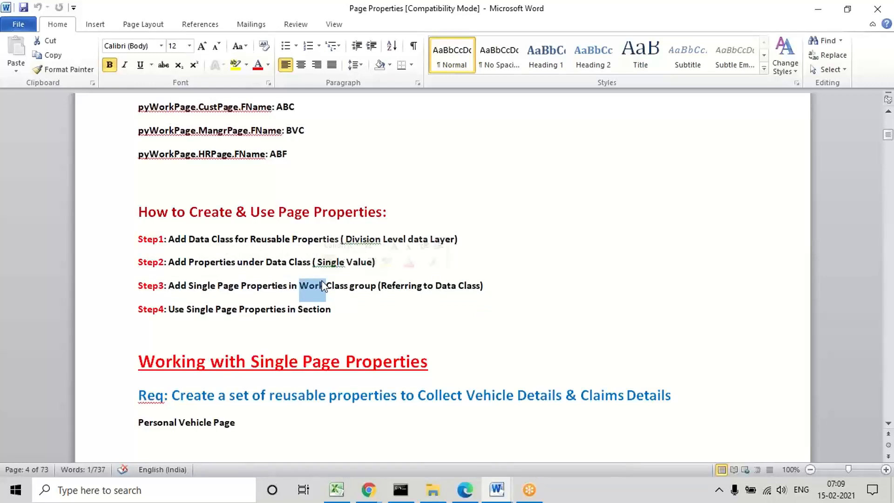
{"action": "triple_click", "coordinate": [398, 285]}
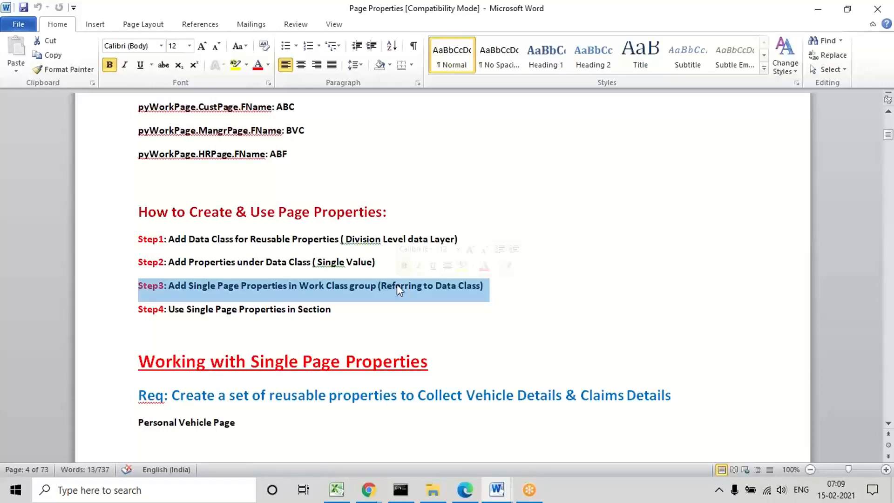
{"action": "double_click", "coordinate": [445, 286]}
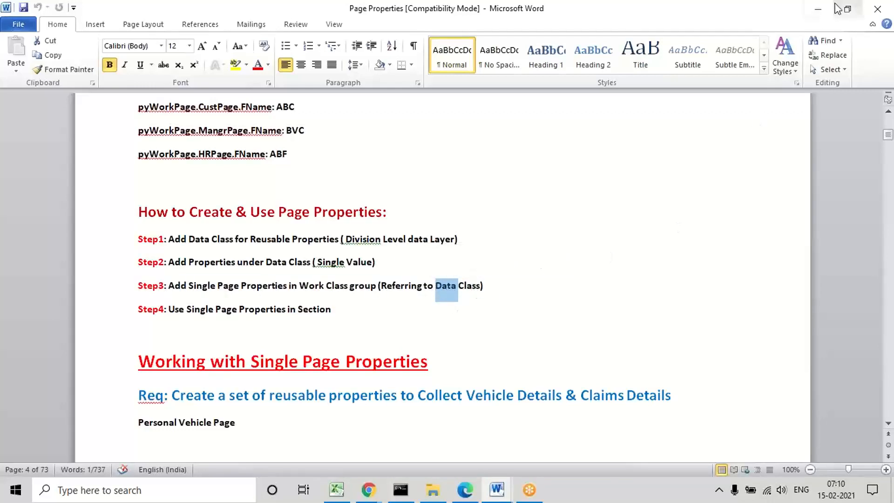
Step: Switch to Pega Dev Studio and create a property named PersonalVehiclePage in the ALFA-ALFAAUTO-Work class
{"action": "left_click", "coordinate": [818, 8]}
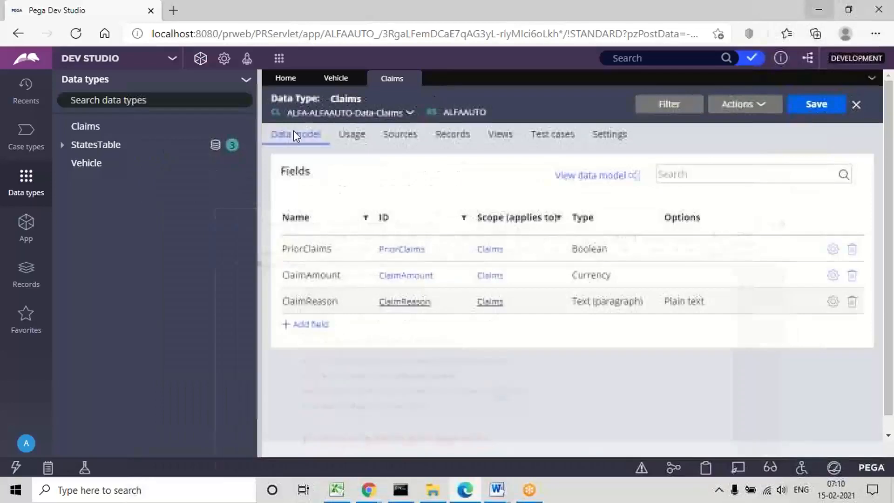
{"action": "left_click", "coordinate": [22, 229]}
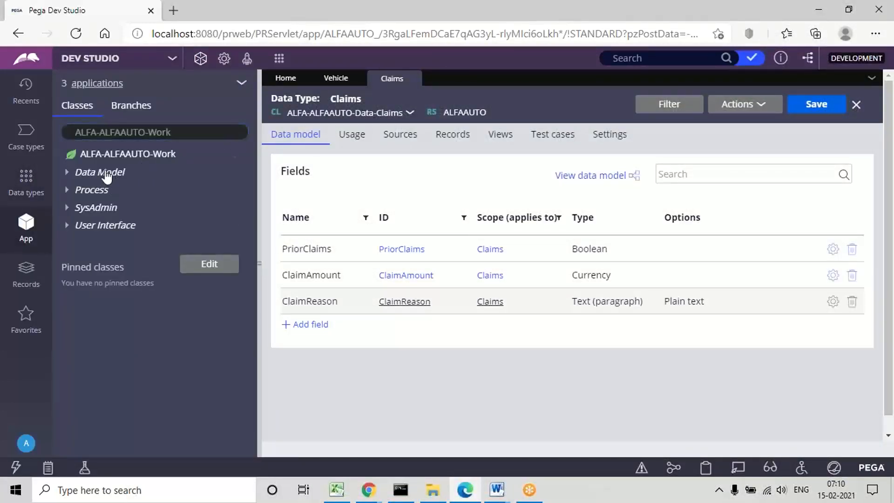
{"action": "left_click", "coordinate": [106, 173]}
{"action": "right_click", "coordinate": [106, 173]}
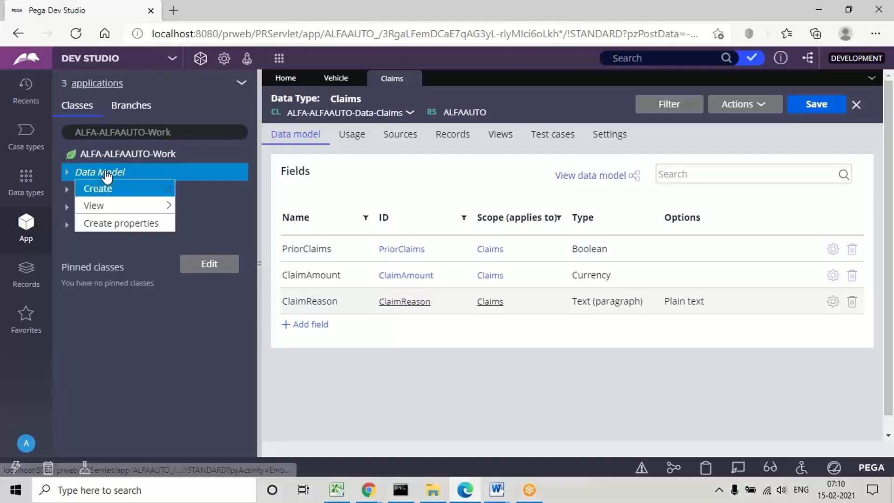
{"action": "mouse_move", "coordinate": [154, 191]}
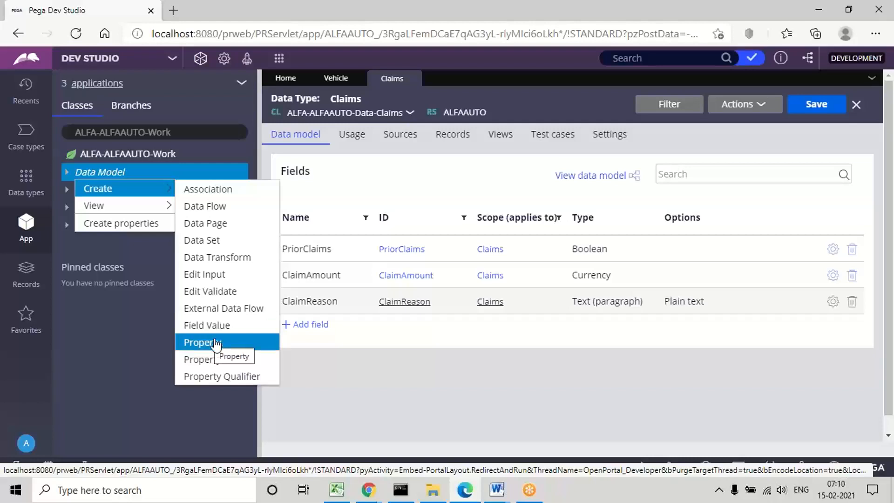
{"action": "left_click", "coordinate": [201, 344]}
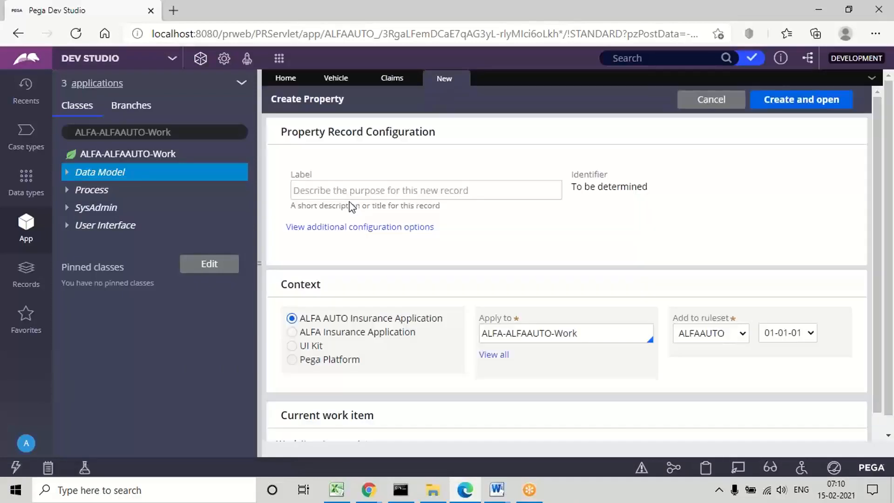
{"action": "left_click", "coordinate": [319, 189]}
{"action": "type", "text": "PersonalVehiclePage"}
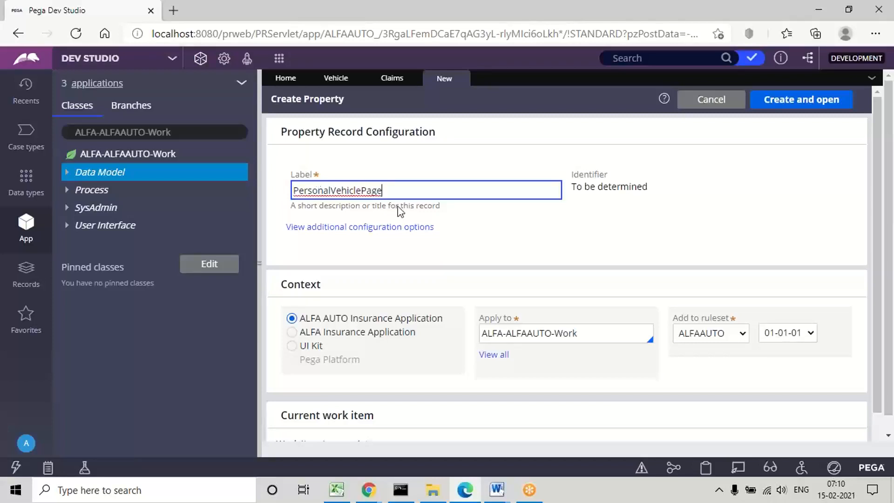
{"action": "left_click", "coordinate": [489, 224]}
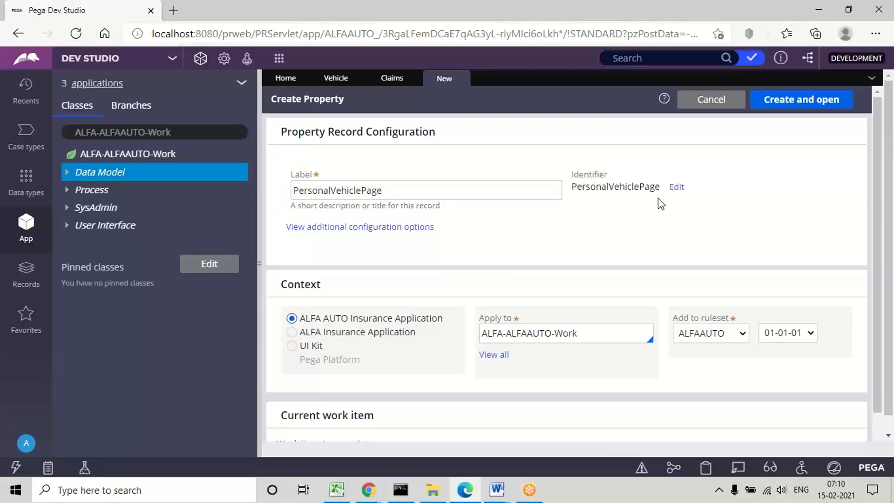
{"action": "left_click", "coordinate": [792, 100]}
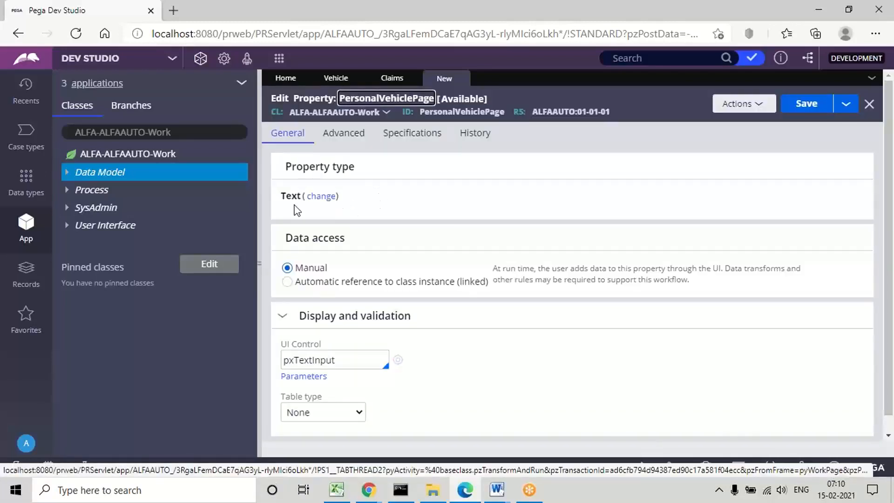
Step: Make PersonalVehiclePage a Single Page property with page definition ALFA-ALFAAUTO-Data-Vehicle, and save it
{"action": "left_click", "coordinate": [321, 198]}
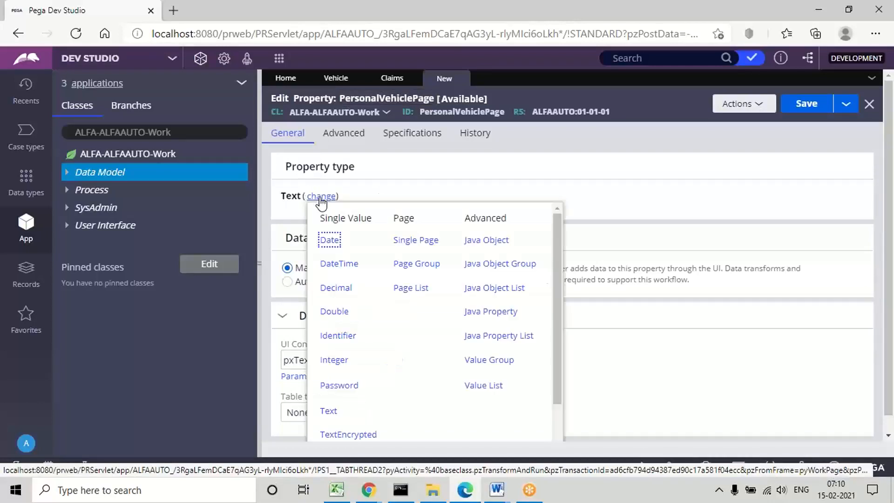
{"action": "left_click", "coordinate": [416, 241]}
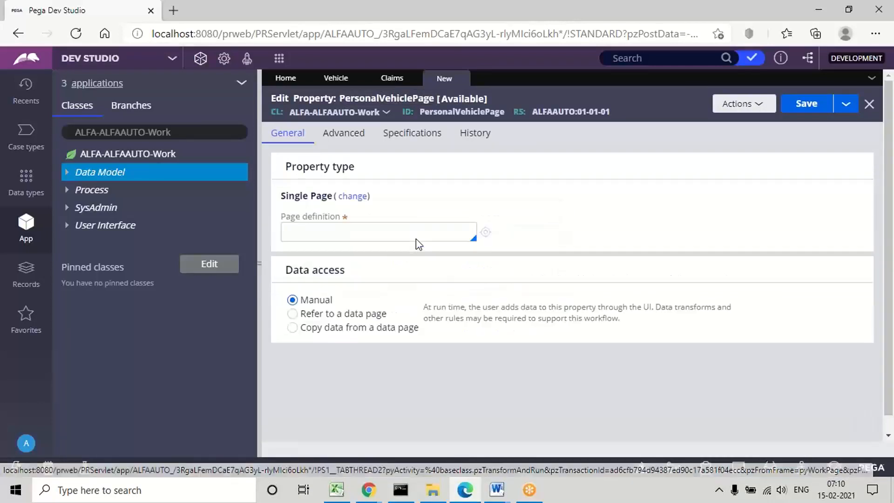
{"action": "left_click", "coordinate": [312, 229]}
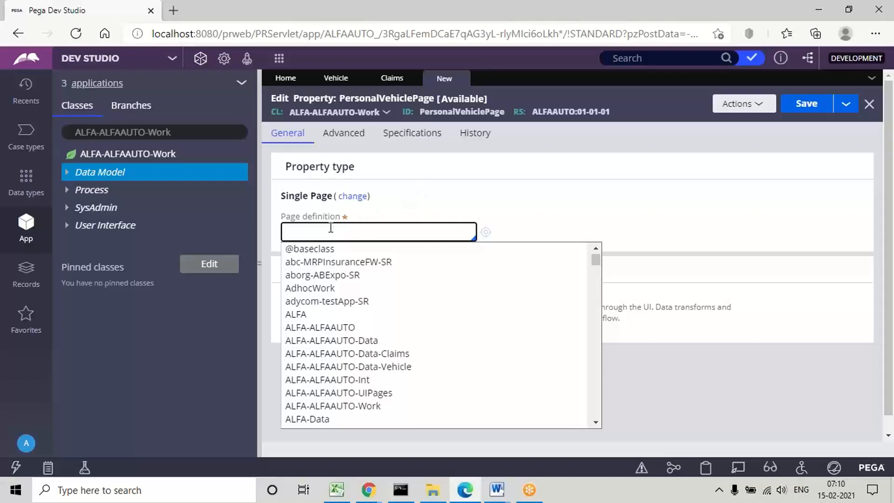
{"action": "key", "text": "Down"}
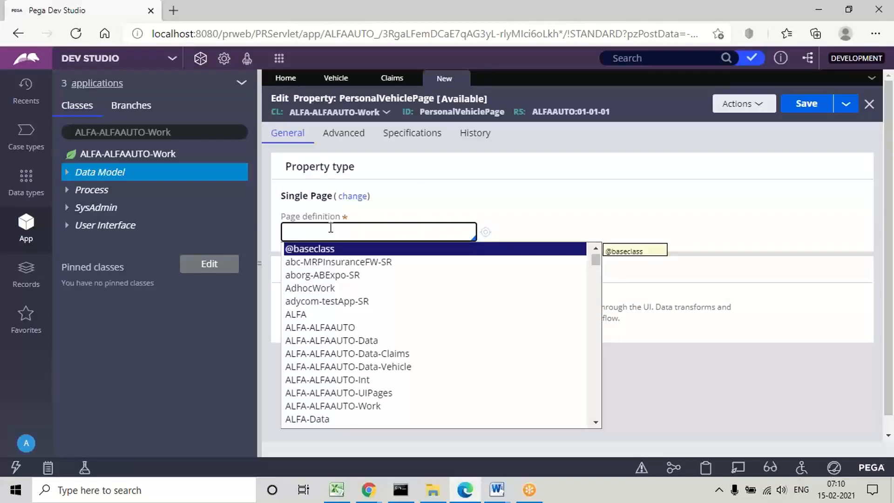
{"action": "key", "text": "Down"}
{"action": "key", "text": "Down"}
{"action": "key", "text": "Down"}
{"action": "key", "text": "Down"}
{"action": "key", "text": "Down"}
{"action": "key", "text": "Down"}
{"action": "key", "text": "Down"}
{"action": "key", "text": "Down"}
{"action": "key", "text": "Down"}
{"action": "key", "text": "Down"}
{"action": "key", "text": "Up"}
{"action": "key", "text": "Return"}
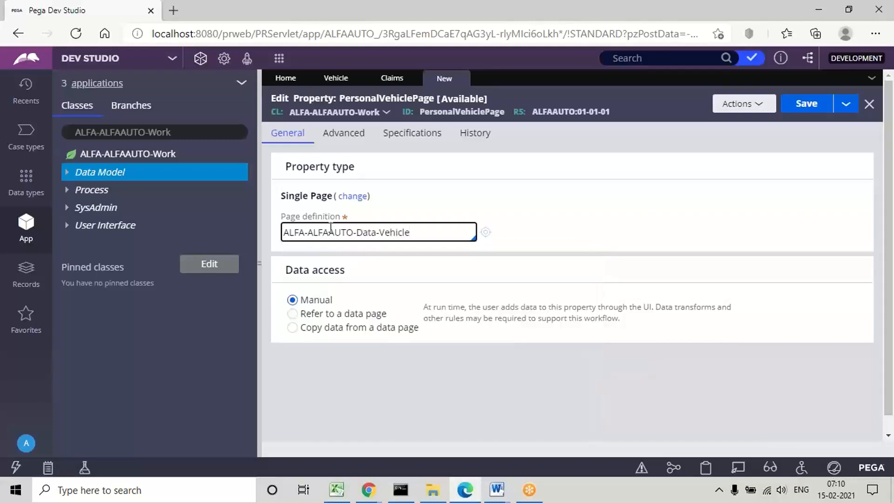
{"action": "key", "text": "ctrl+a"}
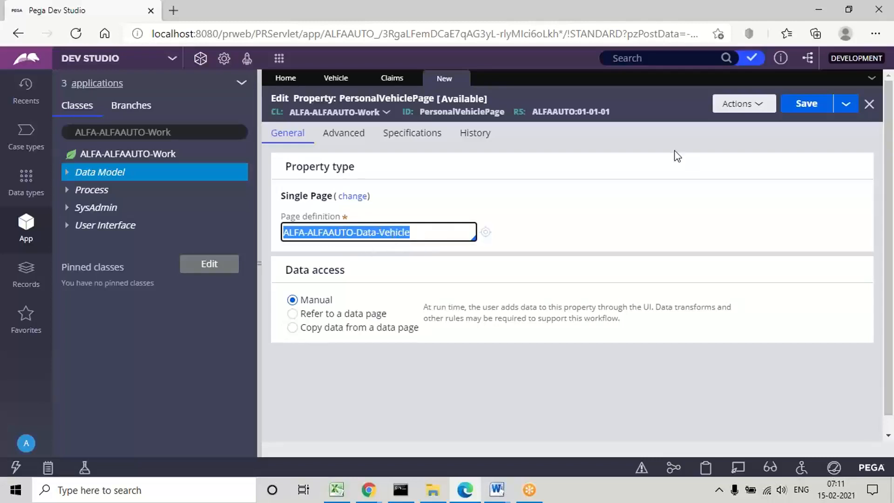
{"action": "left_click", "coordinate": [807, 104]}
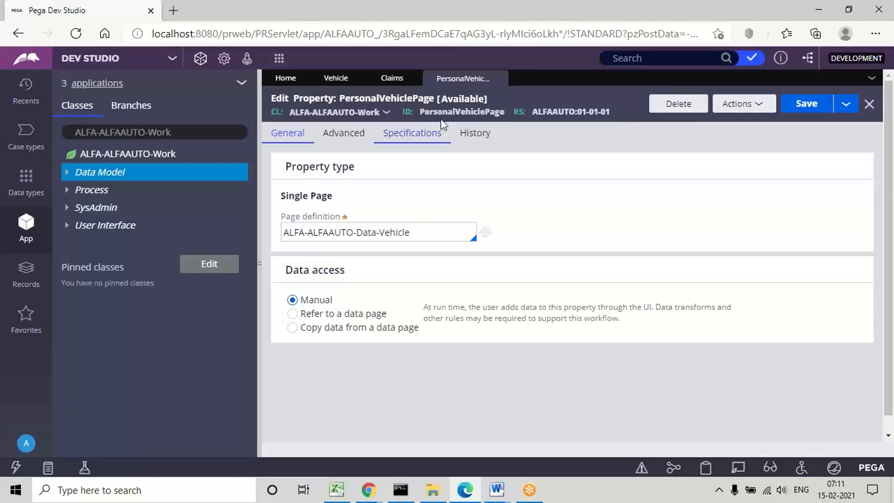
{"action": "triple_click", "coordinate": [403, 231]}
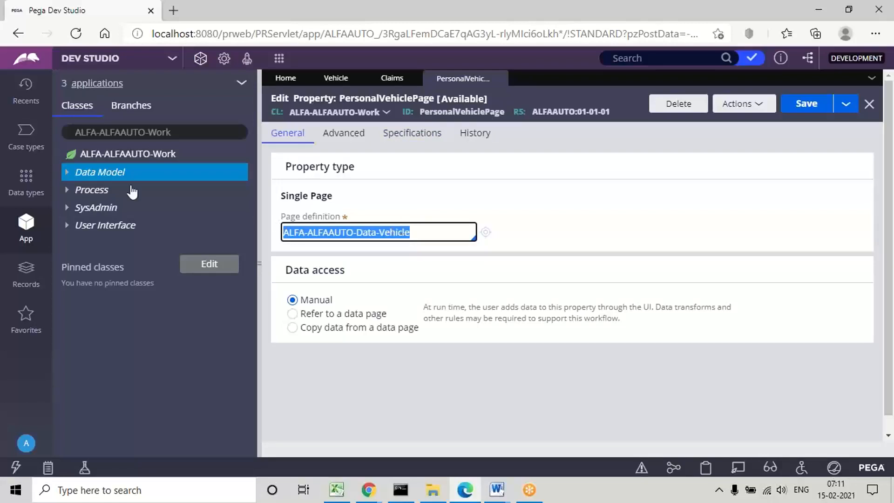
Step: Create a property named ClaimsPage in the ALFA-ALFAAUTO-Work class and change its property type to Single Page
{"action": "left_click", "coordinate": [99, 177]}
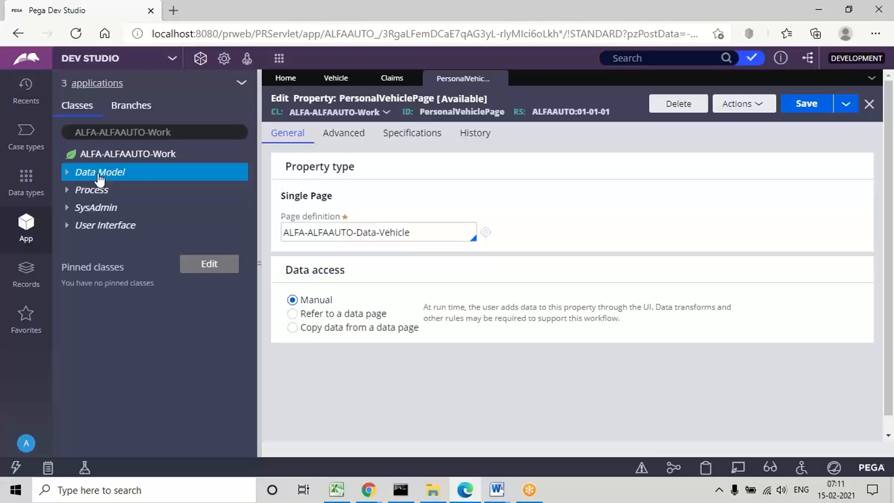
{"action": "right_click", "coordinate": [100, 177]}
{"action": "mouse_move", "coordinate": [135, 188]}
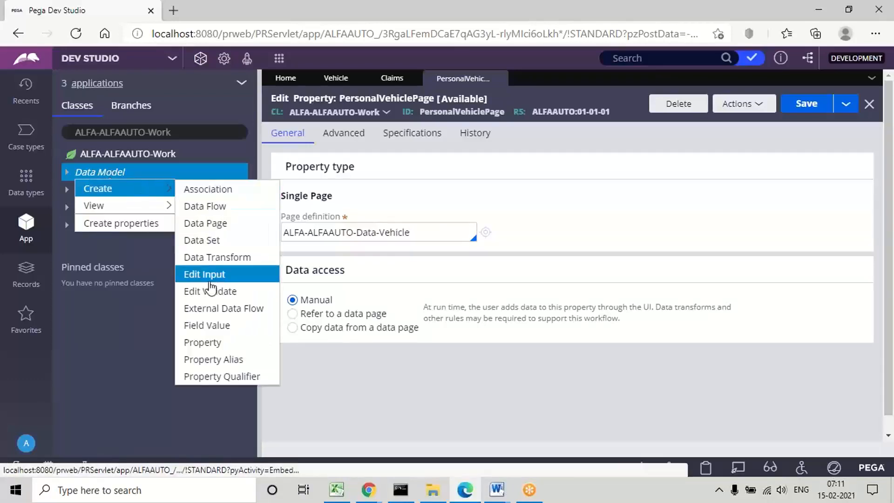
{"action": "left_click", "coordinate": [214, 343]}
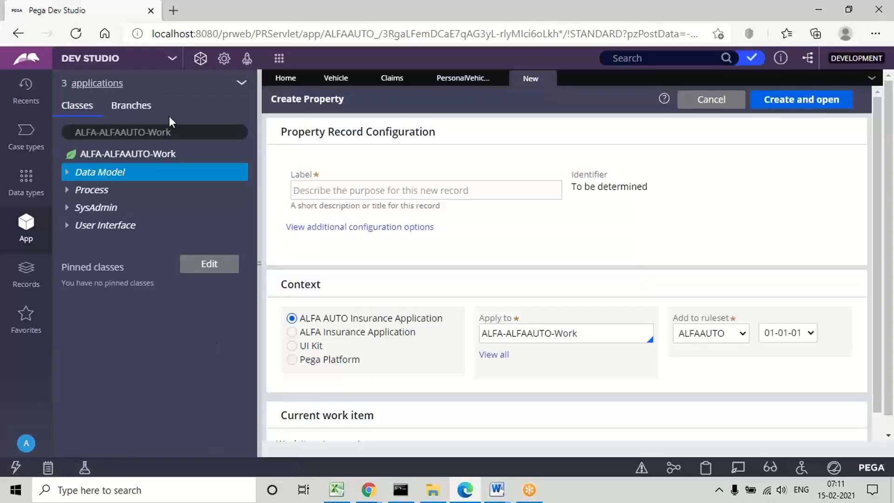
{"action": "left_click", "coordinate": [320, 191]}
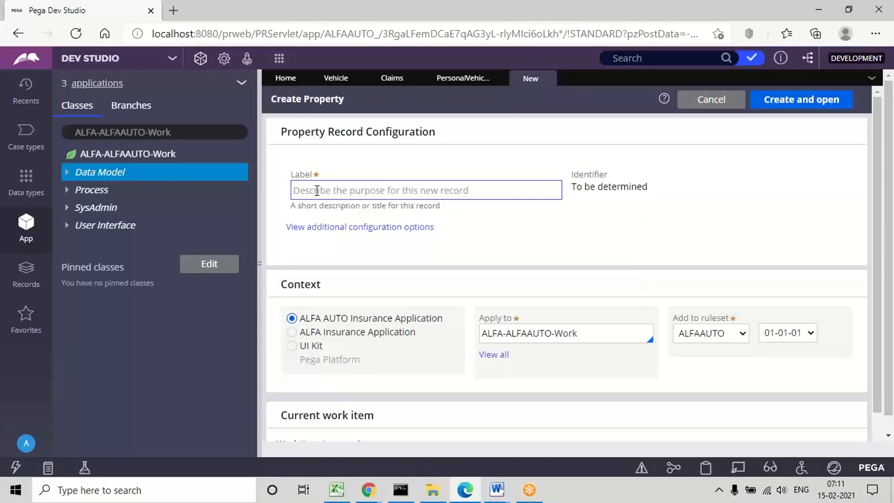
{"action": "type", "text": "ClaimsPage"}
{"action": "left_click", "coordinate": [565, 219]}
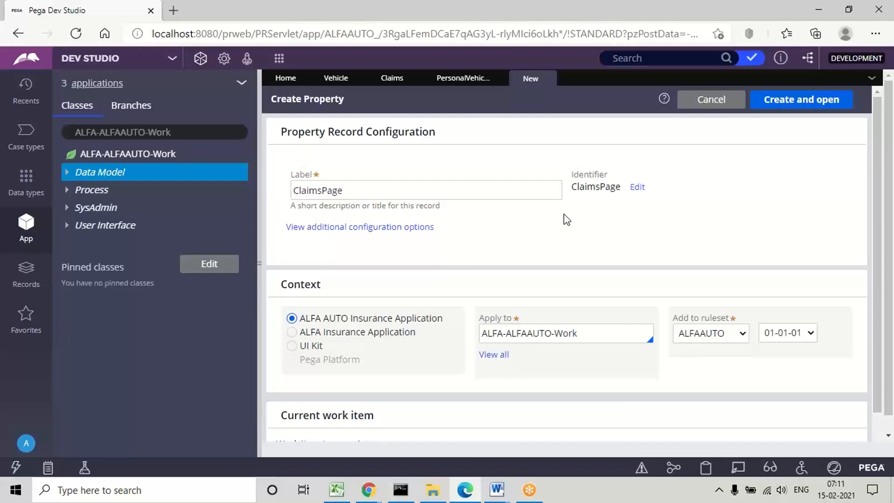
{"action": "left_click", "coordinate": [790, 98]}
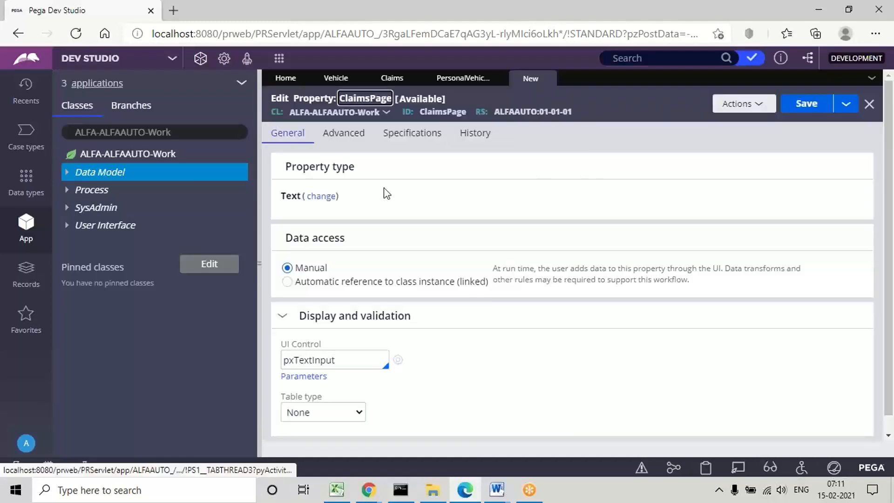
{"action": "left_click", "coordinate": [322, 197]}
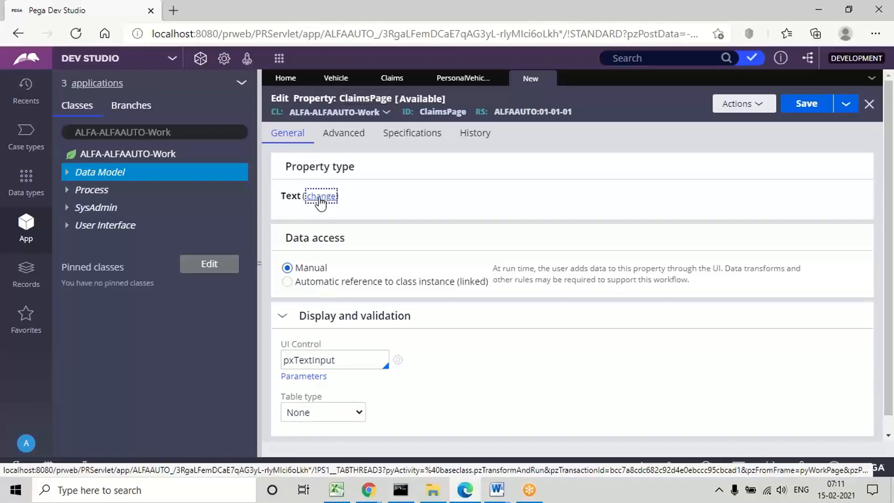
{"action": "left_click", "coordinate": [411, 240]}
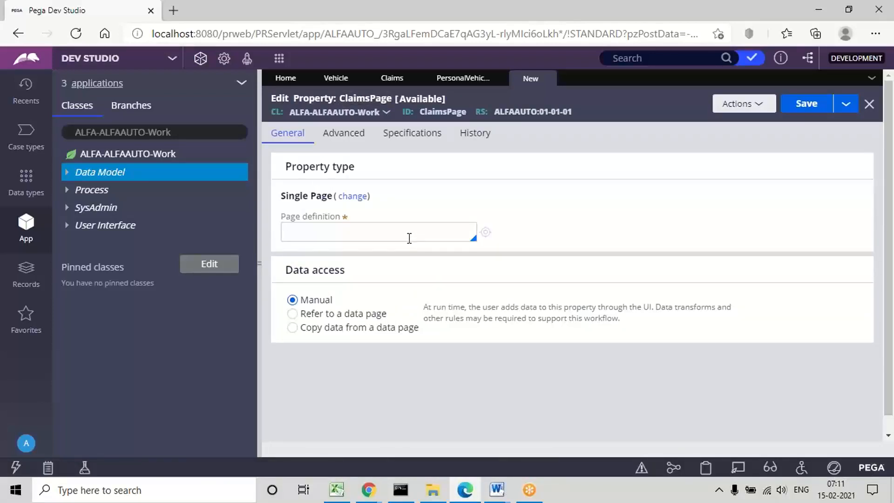
Step: Try Page List as the property type of ClaimsPage and return it to Single Page
{"action": "left_click", "coordinate": [353, 196]}
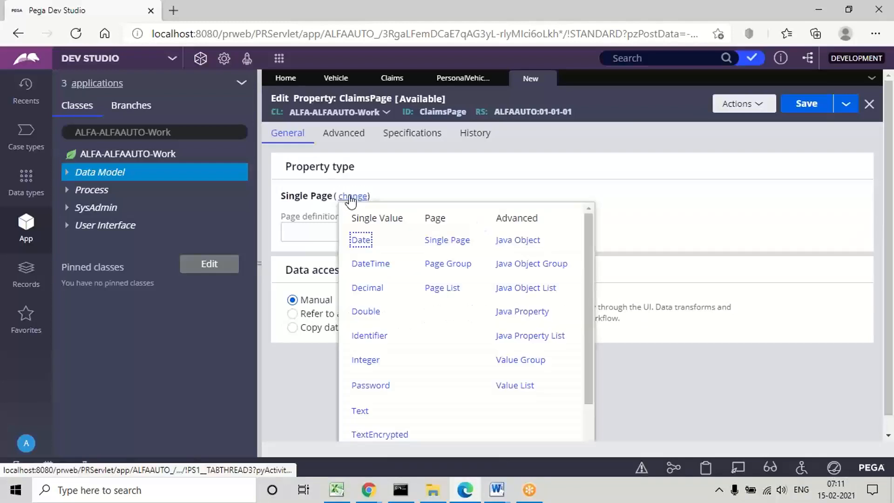
{"action": "left_click", "coordinate": [447, 289]}
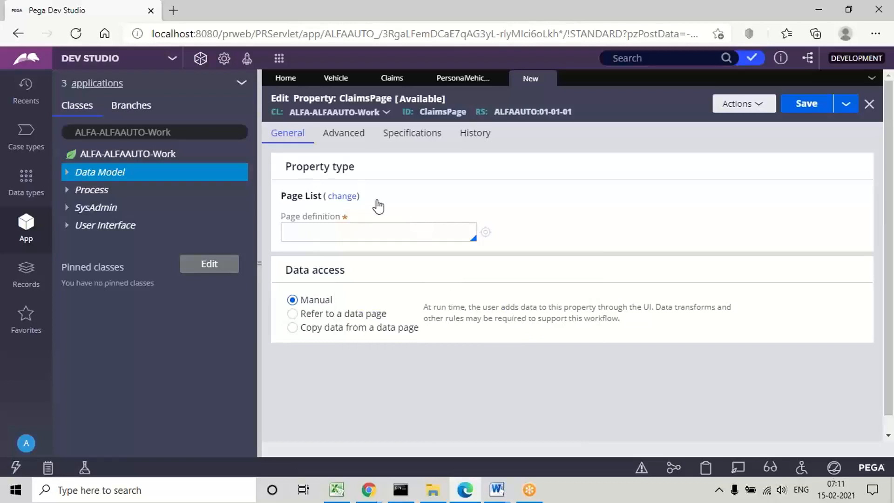
{"action": "left_click", "coordinate": [337, 198]}
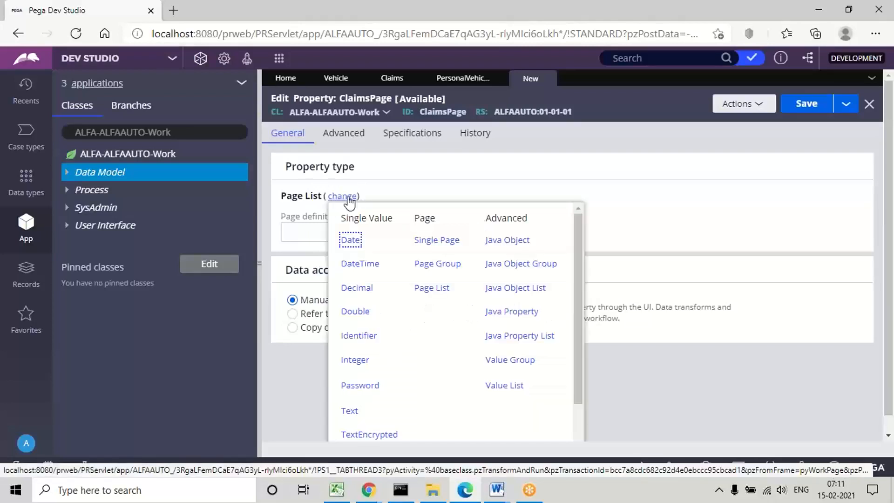
{"action": "left_click", "coordinate": [435, 241]}
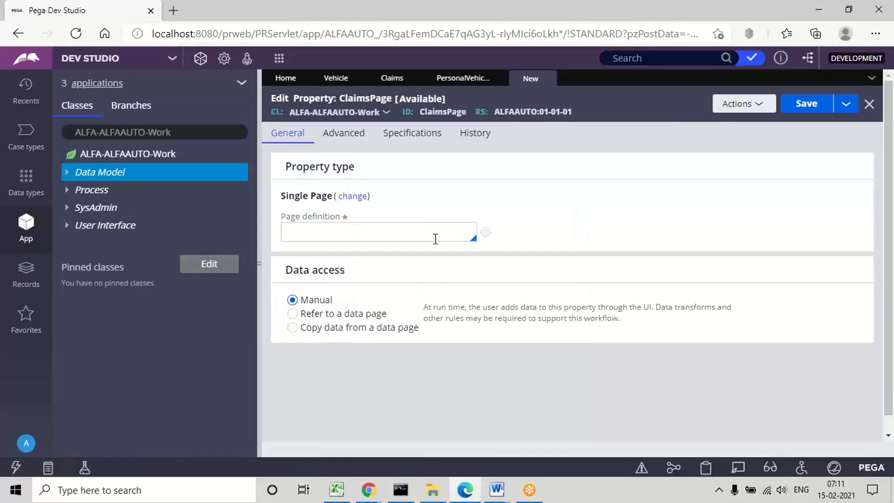
Step: Set the page definition of ClaimsPage to ALFA-ALFAAUTO-Data-Claims and save the property
{"action": "left_click", "coordinate": [313, 234]}
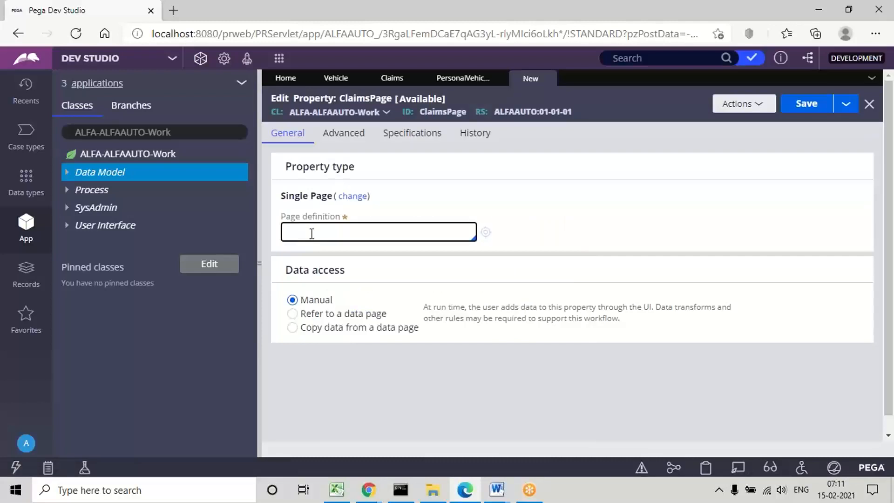
{"action": "type", "text": "al"}
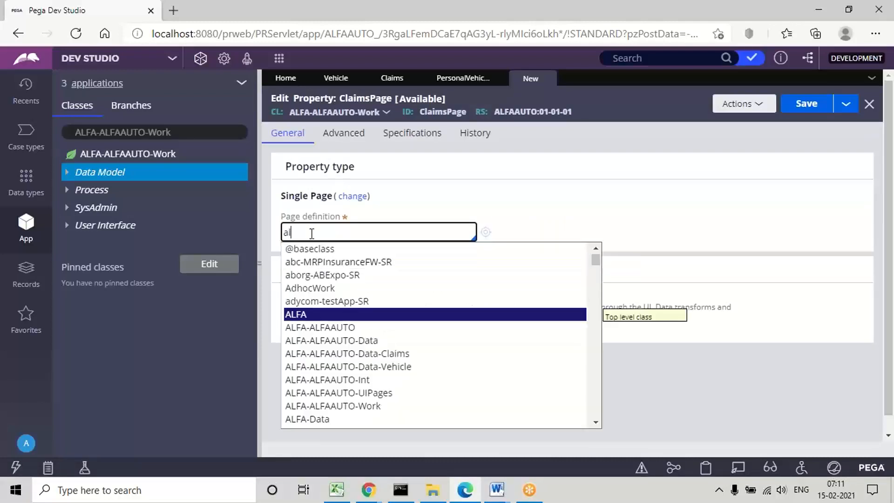
{"action": "key", "text": "Down"}
{"action": "key", "text": "Down"}
{"action": "key", "text": "Down"}
{"action": "key", "text": "Return"}
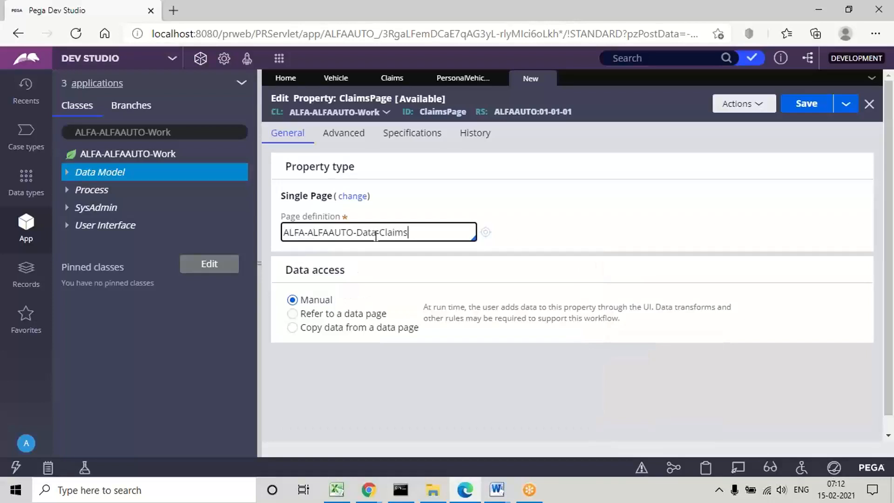
{"action": "left_click", "coordinate": [808, 107]}
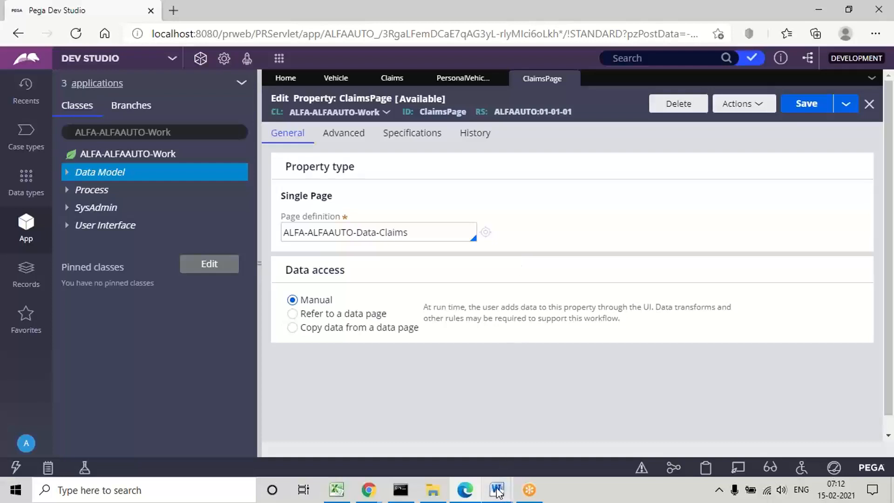
Step: Switch to the Page Properties document in Word and review the first three steps under "How to Create & Use Page Properties"
{"action": "mouse_move", "coordinate": [497, 489]}
{"action": "left_click", "coordinate": [450, 450]}
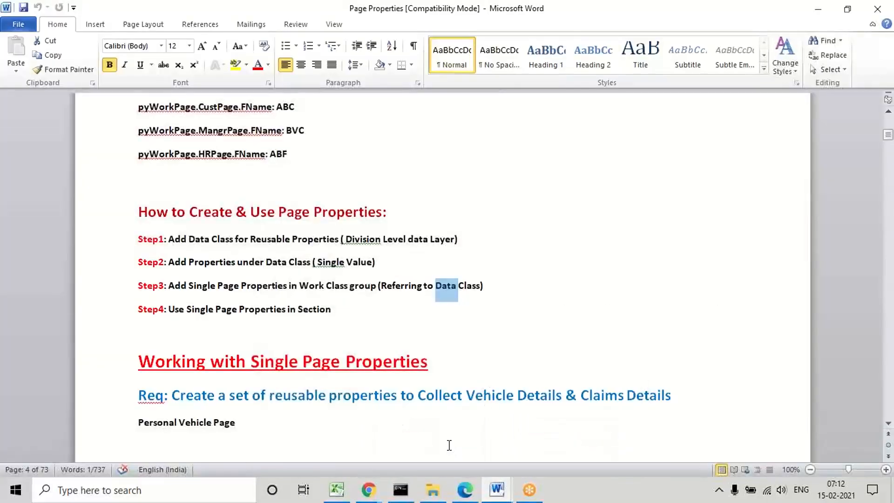
{"action": "triple_click", "coordinate": [186, 212]}
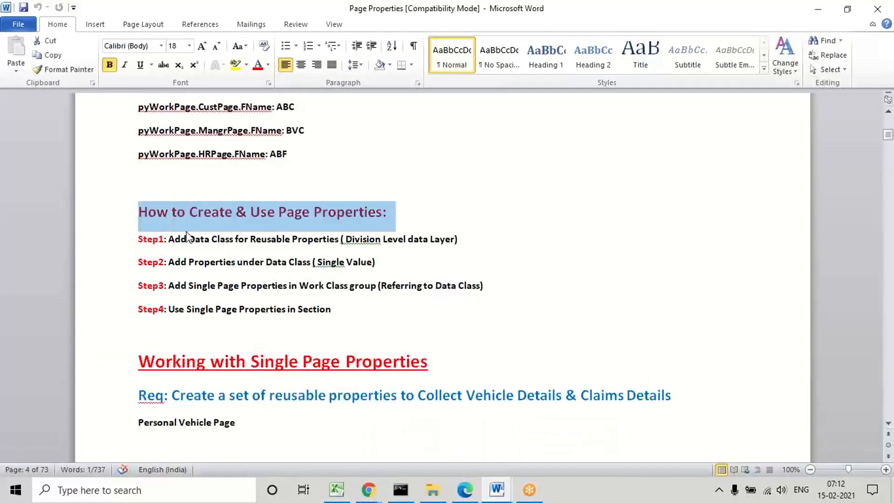
{"action": "triple_click", "coordinate": [223, 241]}
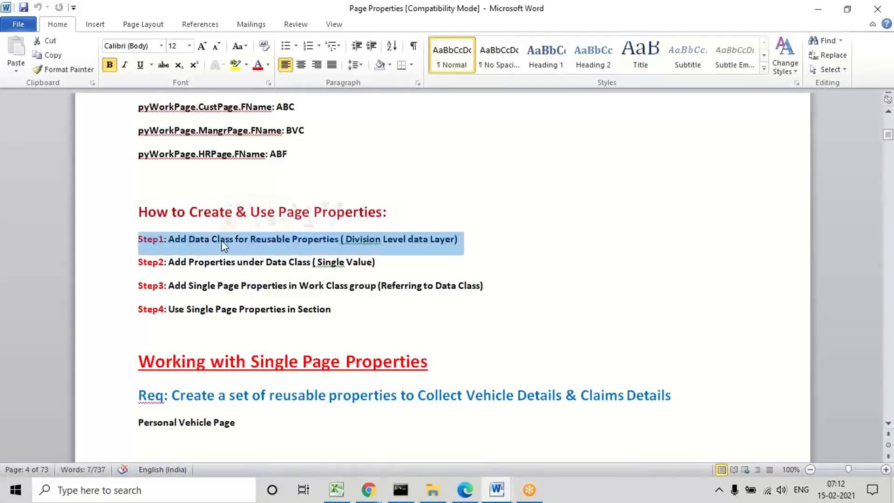
{"action": "double_click", "coordinate": [258, 269]}
{"action": "left_click", "coordinate": [258, 269]}
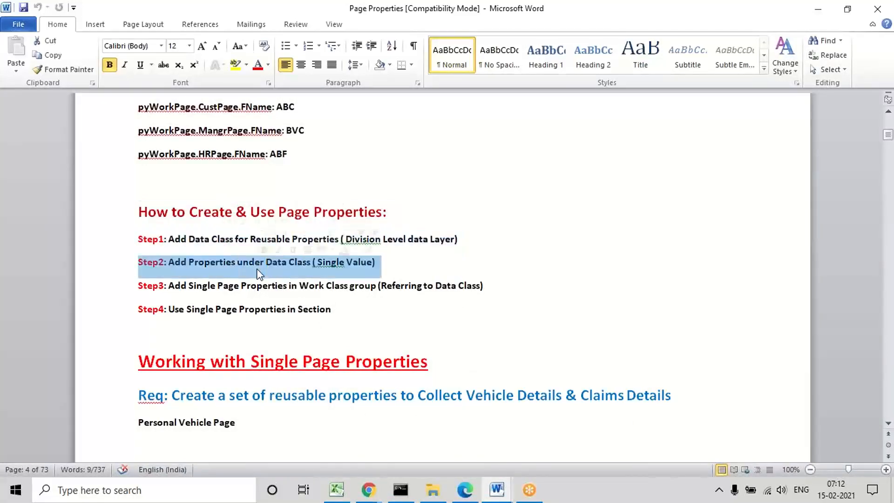
{"action": "triple_click", "coordinate": [251, 291]}
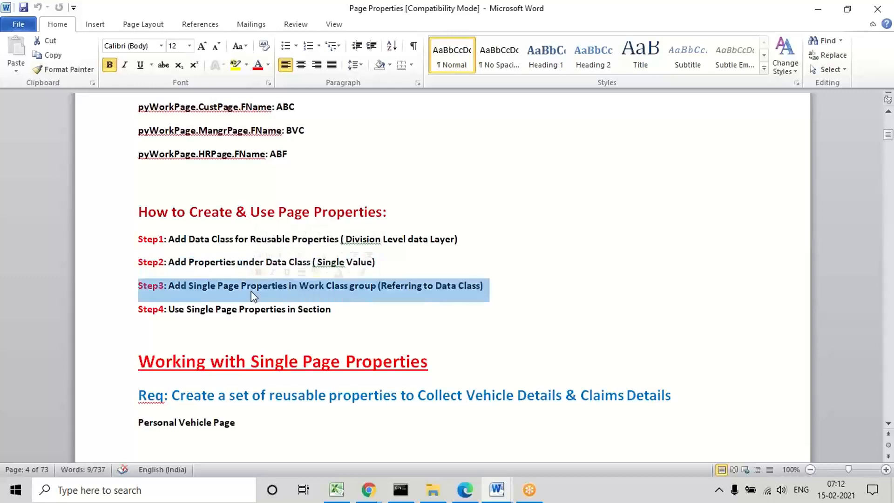
Step: Read through the document's walkthrough for the Vehicle data type and the PersonalVehiclePage single page property, up to the Claims requirement
{"action": "left_click", "coordinate": [393, 319]}
{"action": "left_click", "coordinate": [356, 333]}
{"action": "key", "text": "Down"}
{"action": "key", "text": "Down"}
{"action": "key", "text": "Down"}
{"action": "key", "text": "Down"}
{"action": "key", "text": "Down"}
{"action": "key", "text": "Down"}
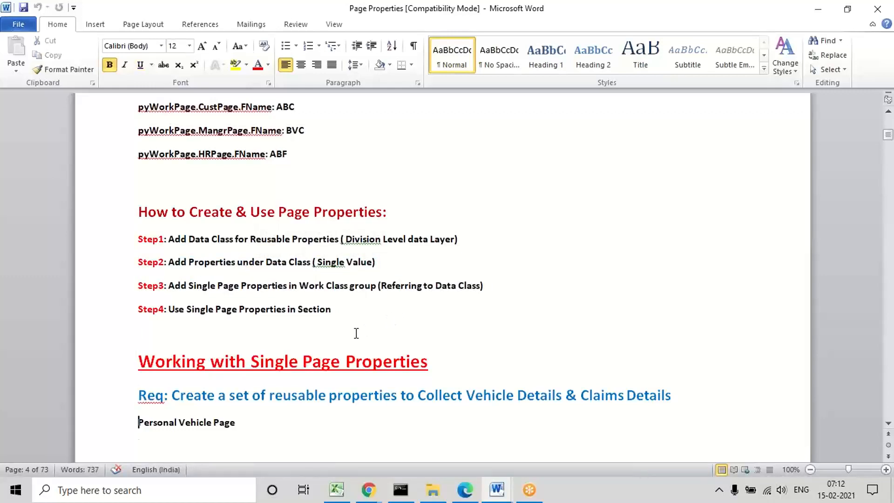
{"action": "key", "text": "Down"}
{"action": "key", "text": "Down"}
{"action": "key", "text": "Down"}
{"action": "key", "text": "Down"}
{"action": "key", "text": "Down"}
{"action": "key", "text": "Down"}
{"action": "key", "text": "Down"}
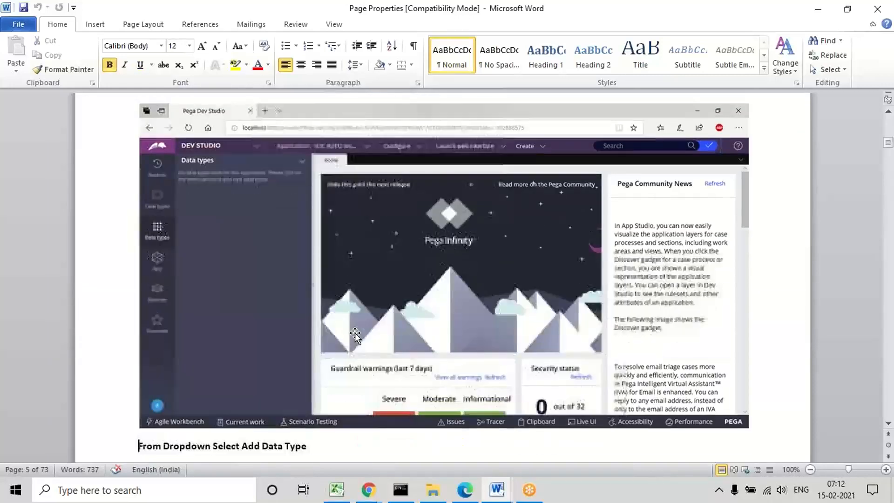
{"action": "key", "text": "Down"}
{"action": "key", "text": "Down"}
{"action": "key", "text": "Down"}
{"action": "key", "text": "Down"}
{"action": "key", "text": "Down"}
{"action": "key", "text": "Down"}
{"action": "key", "text": "Down"}
{"action": "key", "text": "Down"}
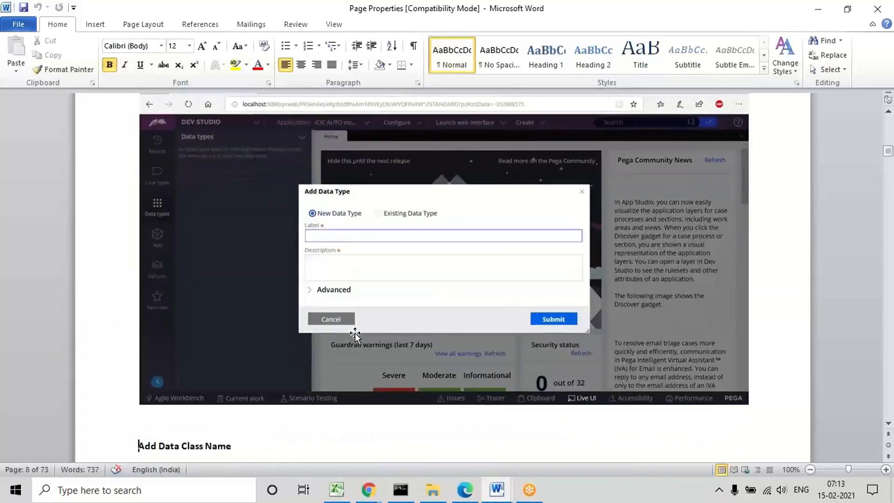
{"action": "key", "text": "Down"}
{"action": "key", "text": "Down"}
{"action": "key", "text": "Down"}
{"action": "key", "text": "Down"}
{"action": "key", "text": "Down"}
{"action": "key", "text": "Down"}
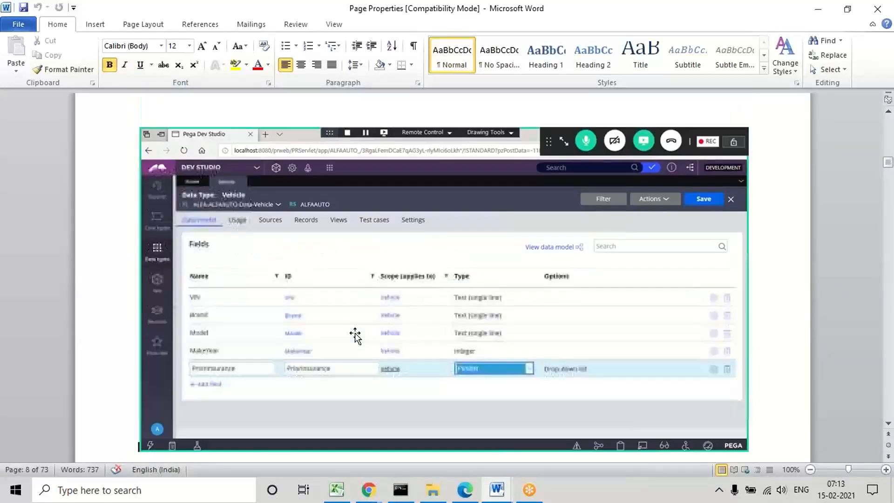
{"action": "key", "text": "Down"}
{"action": "key", "text": "Down"}
{"action": "key", "text": "Down"}
{"action": "key", "text": "Down"}
{"action": "key", "text": "Down"}
{"action": "key", "text": "Down"}
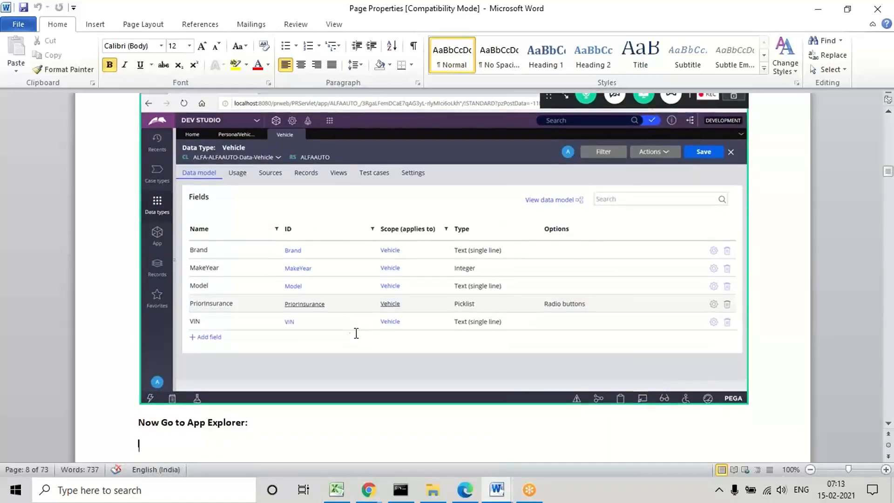
{"action": "key", "text": "Down"}
{"action": "key", "text": "Down"}
{"action": "key", "text": "Down"}
{"action": "key", "text": "Down"}
{"action": "key", "text": "Down"}
{"action": "key", "text": "Down"}
{"action": "key", "text": "Down"}
{"action": "key", "text": "Down"}
{"action": "key", "text": "Down"}
{"action": "key", "text": "Down"}
{"action": "key", "text": "Down"}
{"action": "key", "text": "Down"}
{"action": "key", "text": "Down"}
{"action": "key", "text": "Down"}
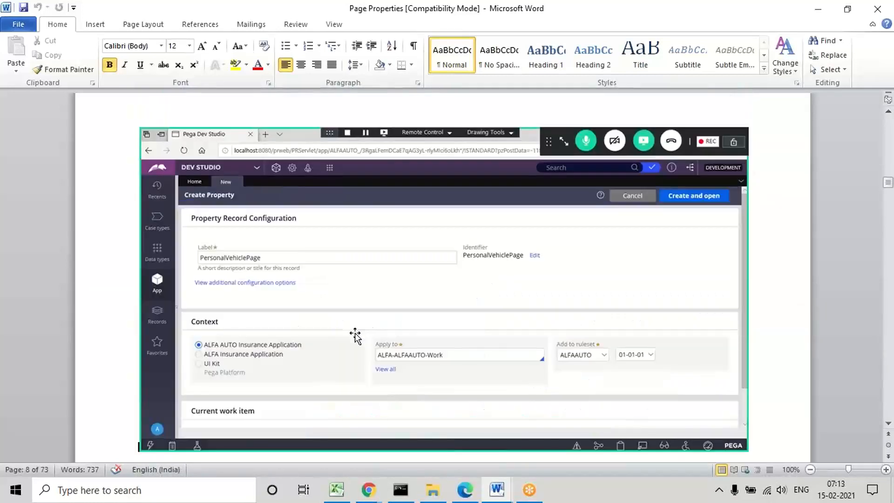
{"action": "key", "text": "Down"}
{"action": "key", "text": "Down"}
{"action": "key", "text": "Down"}
{"action": "key", "text": "Down"}
{"action": "key", "text": "Down"}
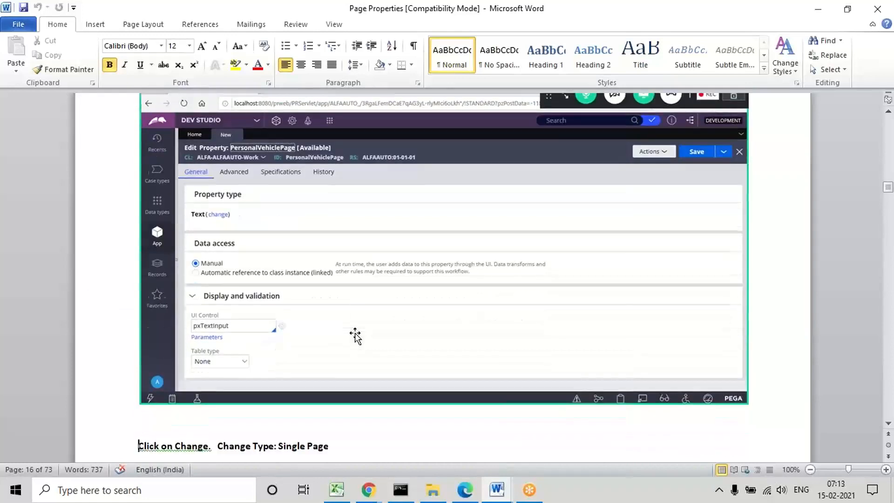
{"action": "key", "text": "Down"}
{"action": "key", "text": "Down"}
{"action": "key", "text": "Down"}
{"action": "key", "text": "Down"}
{"action": "key", "text": "Down"}
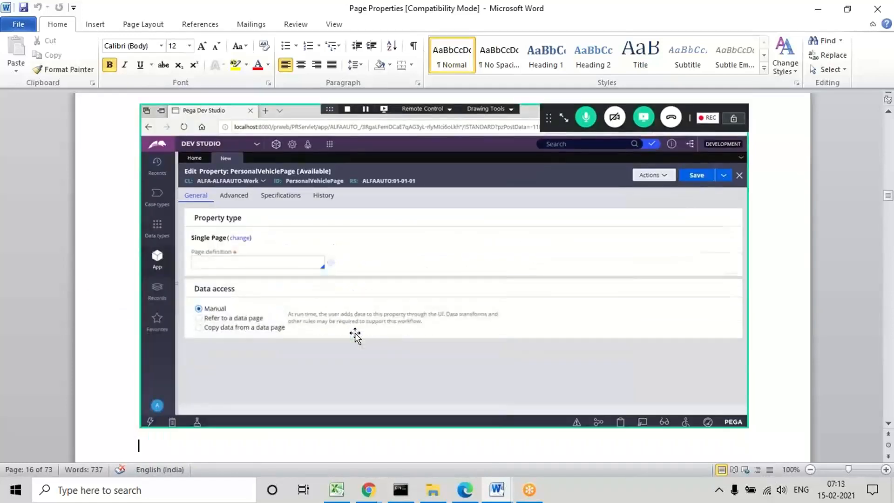
{"action": "key", "text": "Down"}
{"action": "key", "text": "Down"}
{"action": "key", "text": "Down"}
{"action": "key", "text": "Down"}
{"action": "key", "text": "Down"}
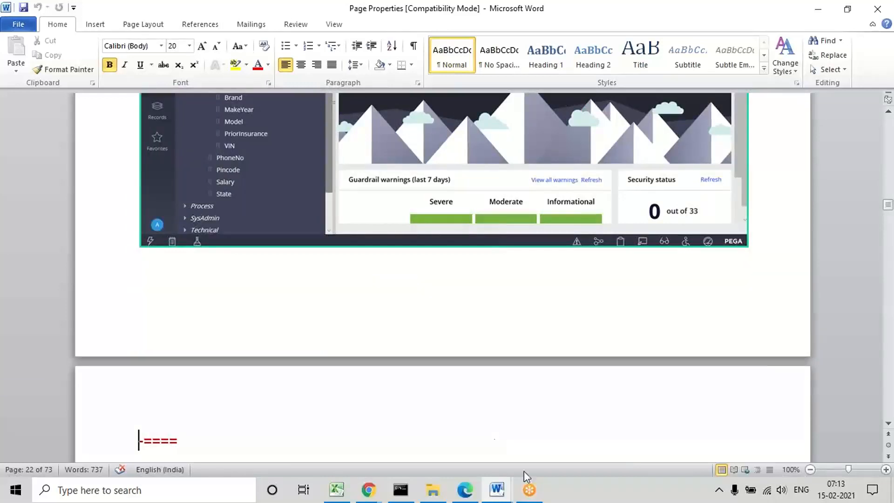
Step: Switch to Pega Dev Studio and examine the fields under ClaimsPage and PersonalVehiclePage in the ALFA-ALFAAUTO-Work data model, then collapse it
{"action": "left_click", "coordinate": [465, 490]}
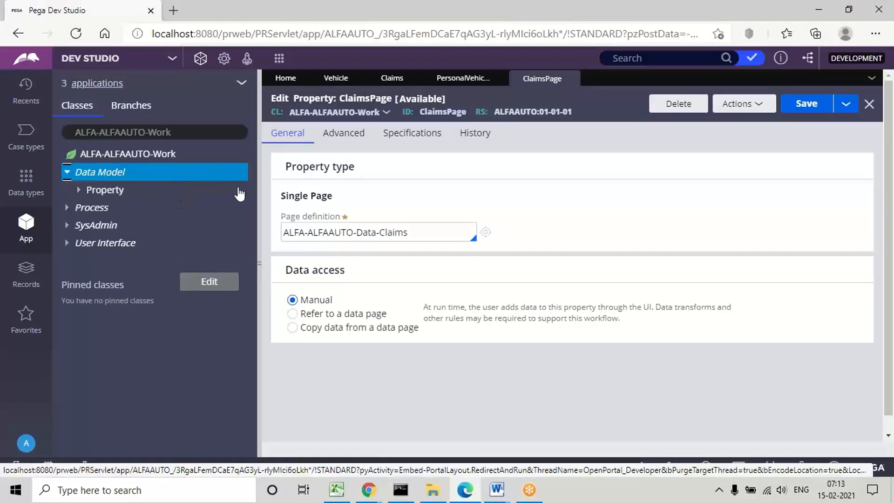
{"action": "left_click", "coordinate": [79, 191]}
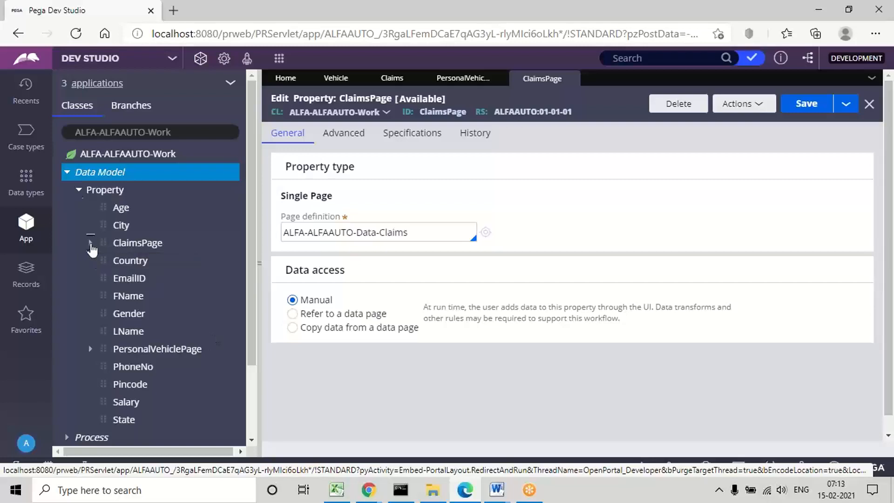
{"action": "left_click", "coordinate": [91, 244]}
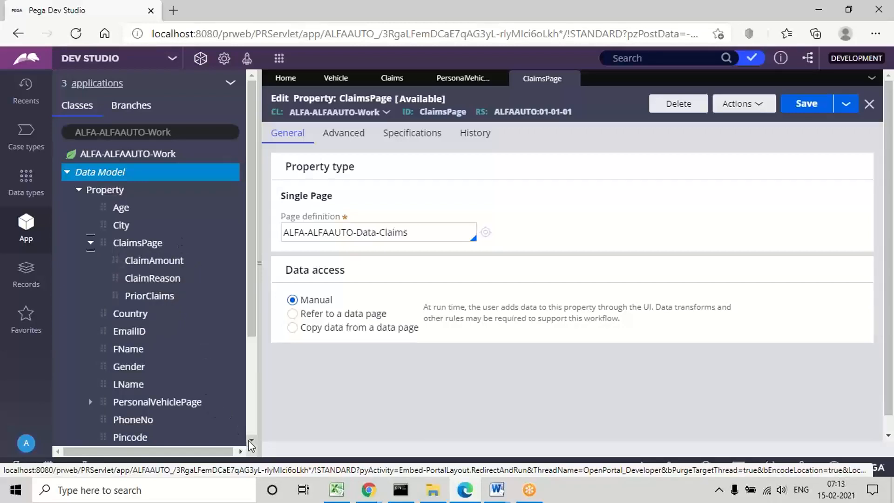
{"action": "scroll", "coordinate": [249, 444], "scroll_direction": "down", "scroll_amount": 1}
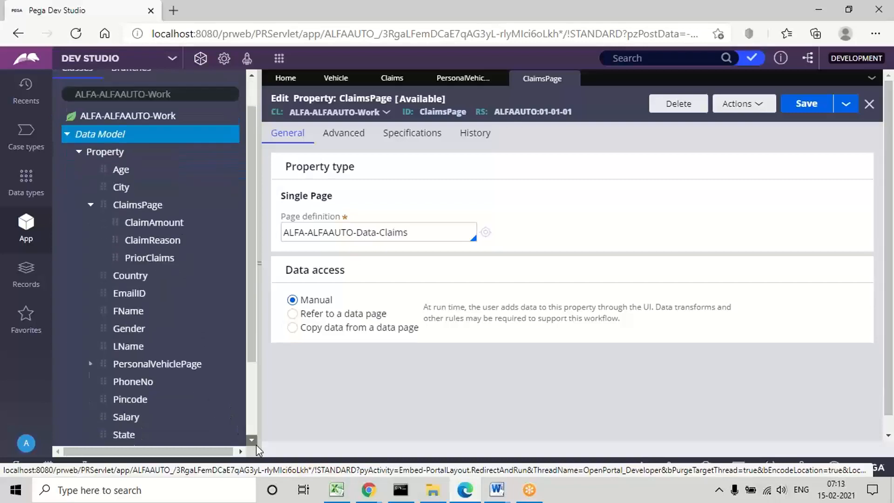
{"action": "left_click", "coordinate": [90, 355]}
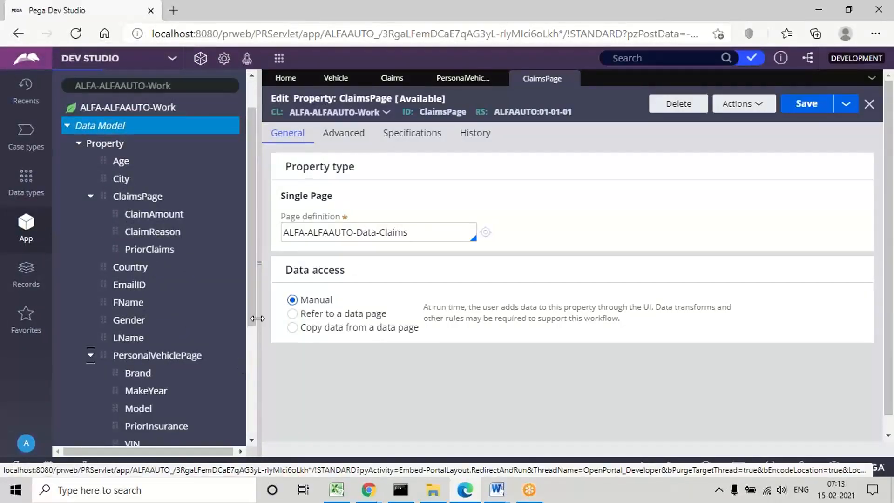
{"action": "left_click_drag", "start_coordinate": [249, 311], "coordinate": [255, 340]}
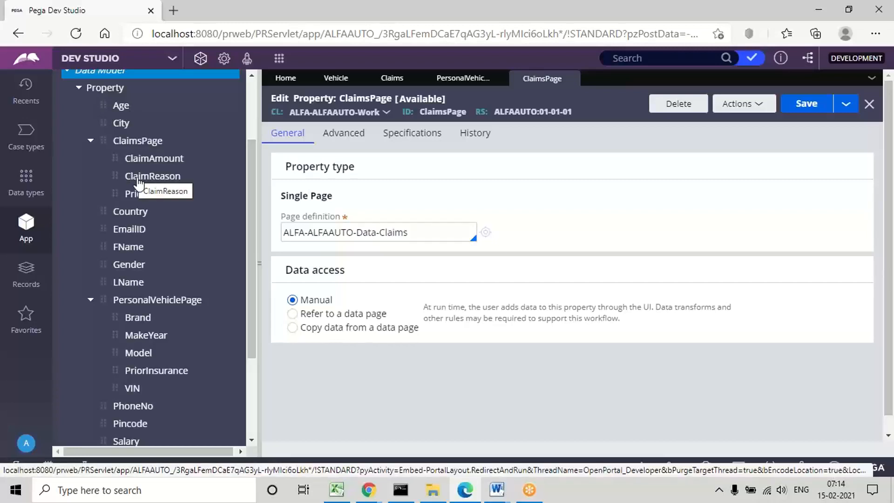
{"action": "scroll", "coordinate": [254, 110], "scroll_direction": "up", "scroll_amount": 3}
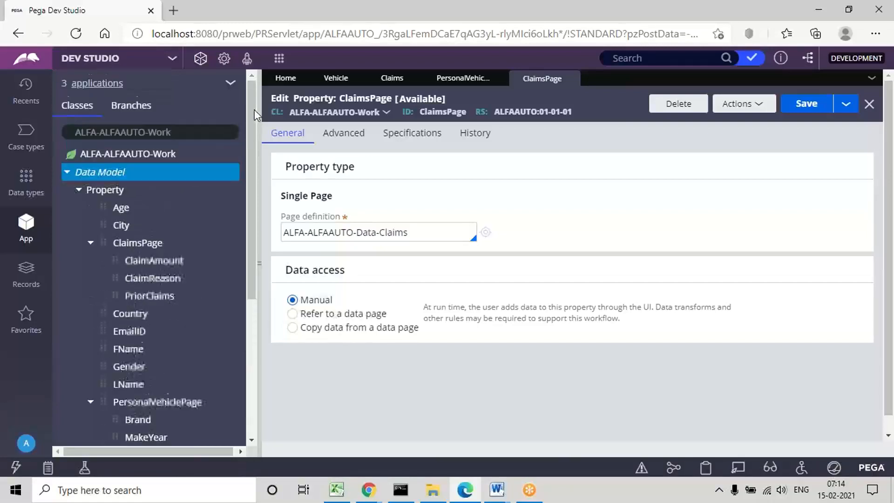
{"action": "left_click", "coordinate": [69, 173]}
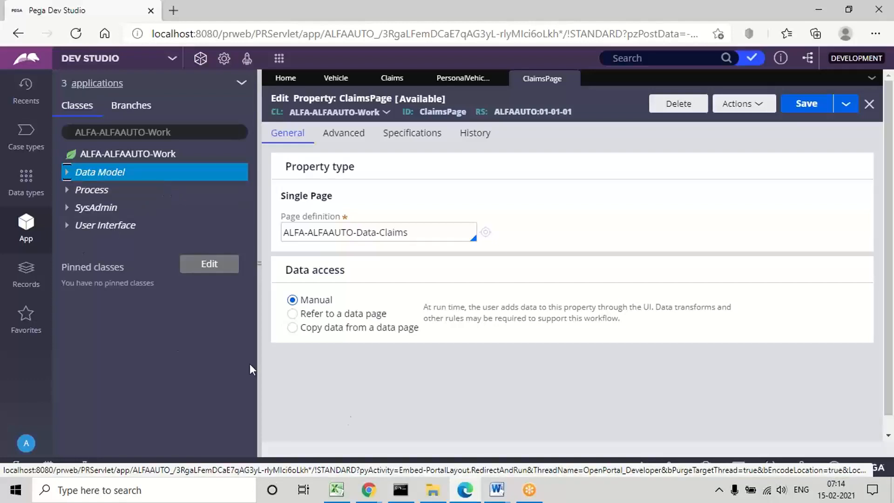
Step: Return to the Page Properties document in Word and review the walkthrough for the Claims data class and the ClaimsPage property
{"action": "left_click", "coordinate": [497, 491]}
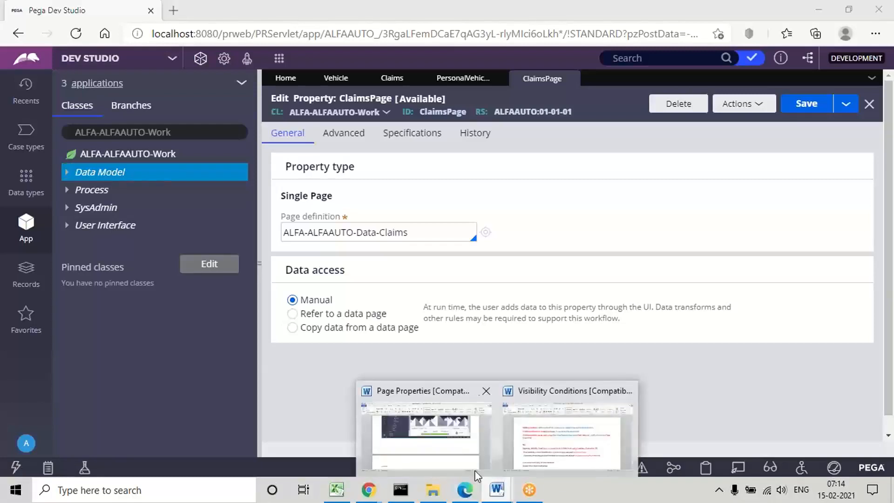
{"action": "left_click", "coordinate": [425, 460]}
{"action": "scroll", "coordinate": [429, 457], "scroll_direction": "down", "scroll_amount": 8}
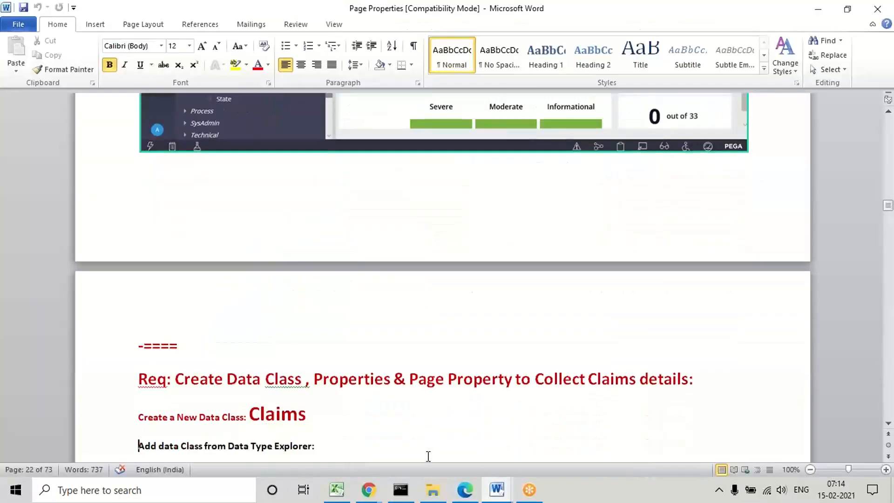
{"action": "scroll", "coordinate": [427, 456], "scroll_direction": "down", "scroll_amount": 20}
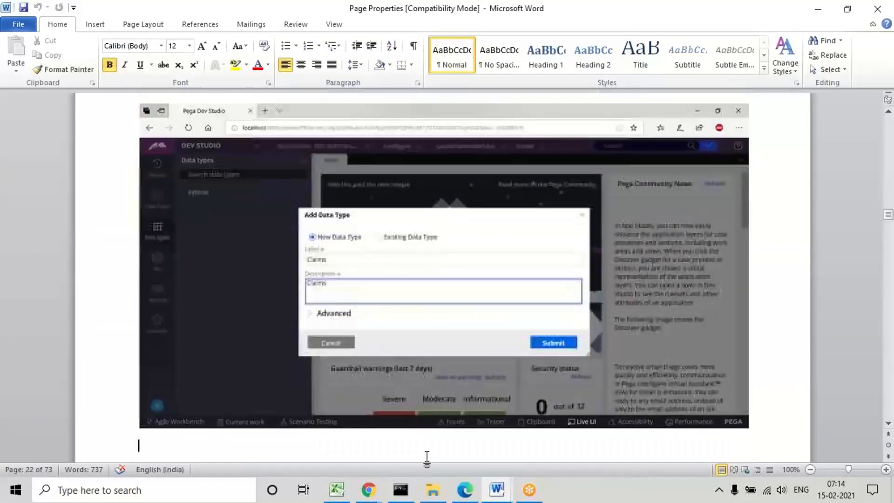
{"action": "scroll", "coordinate": [428, 456], "scroll_direction": "down", "scroll_amount": 15}
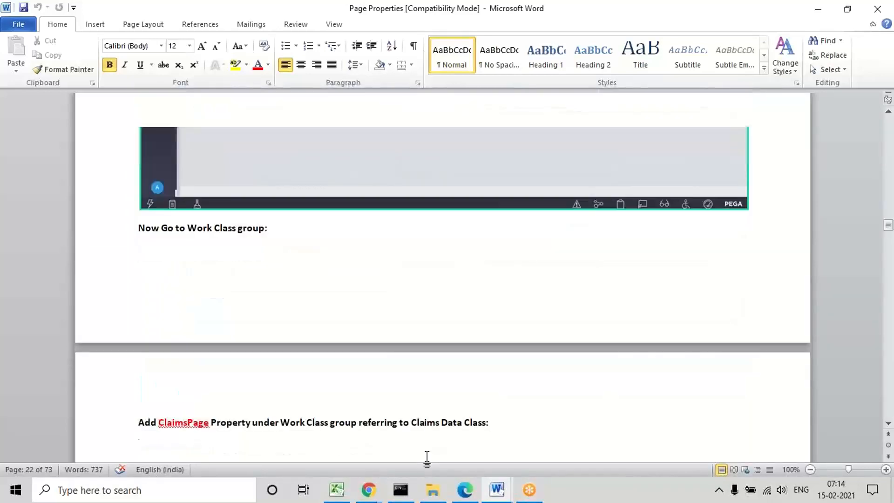
{"action": "scroll", "coordinate": [429, 457], "scroll_direction": "down", "scroll_amount": 20}
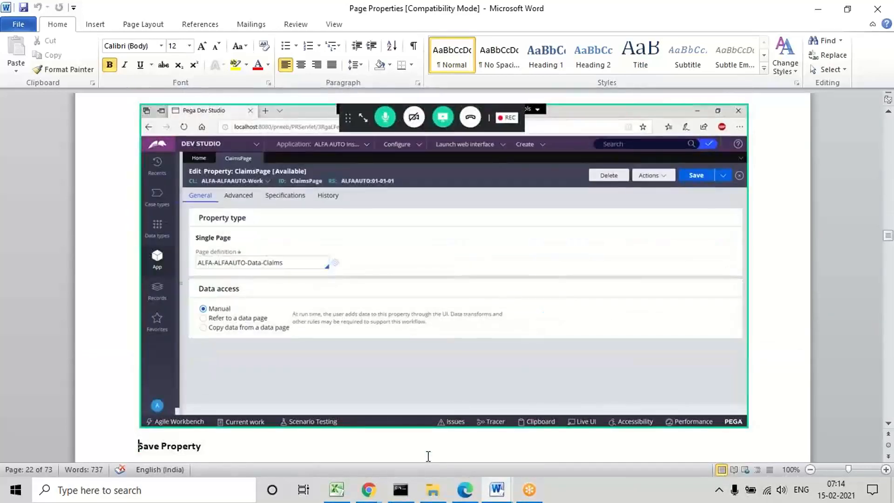
{"action": "scroll", "coordinate": [429, 456], "scroll_direction": "down", "scroll_amount": 1}
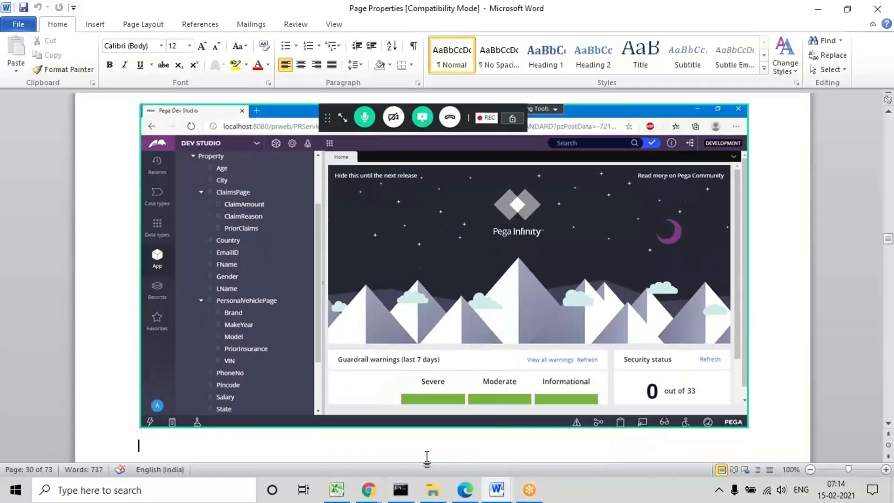
{"action": "scroll", "coordinate": [427, 457], "scroll_direction": "down", "scroll_amount": 1}
Step: Read the requirement under "Using Single Page Properties in Section" about adding both page properties to a new section in different layouts
{"action": "key", "text": "Down"}
{"action": "key", "text": "Down"}
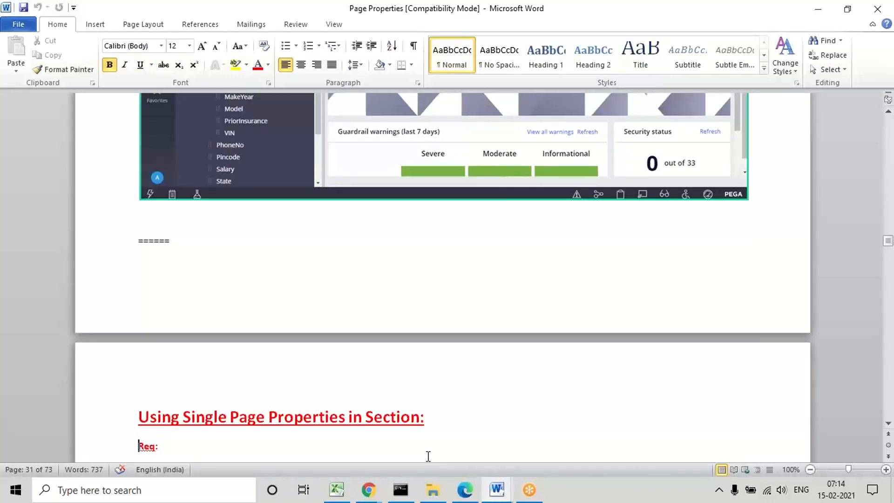
{"action": "key", "text": "Down"}
{"action": "key", "text": "Down"}
{"action": "key", "text": "Down"}
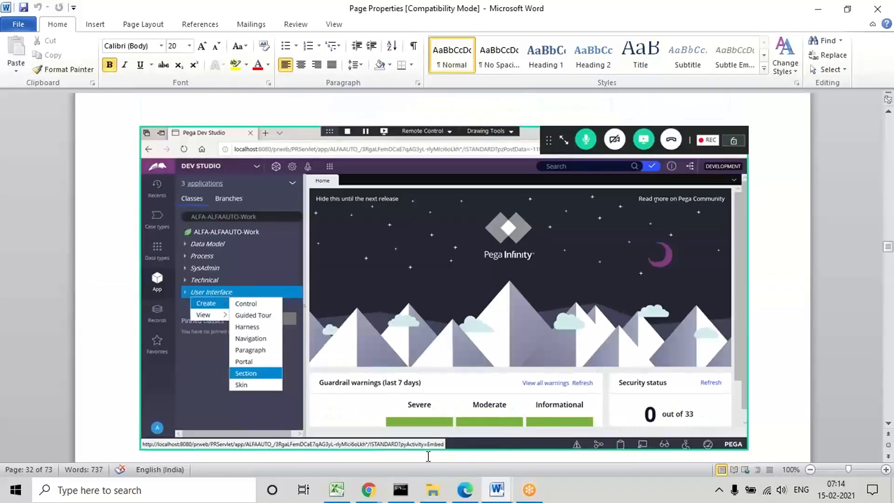
{"action": "key", "text": "Up"}
{"action": "key", "text": "Up"}
{"action": "key", "text": "Up"}
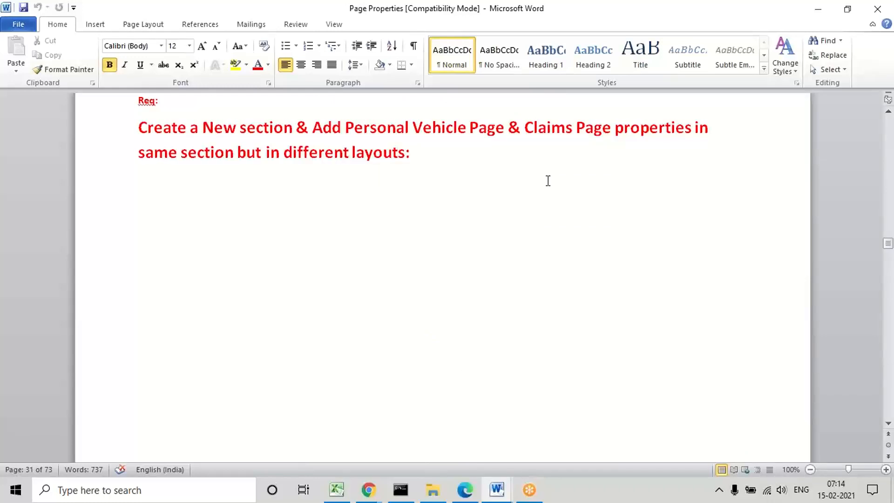
{"action": "double_click", "coordinate": [466, 125]}
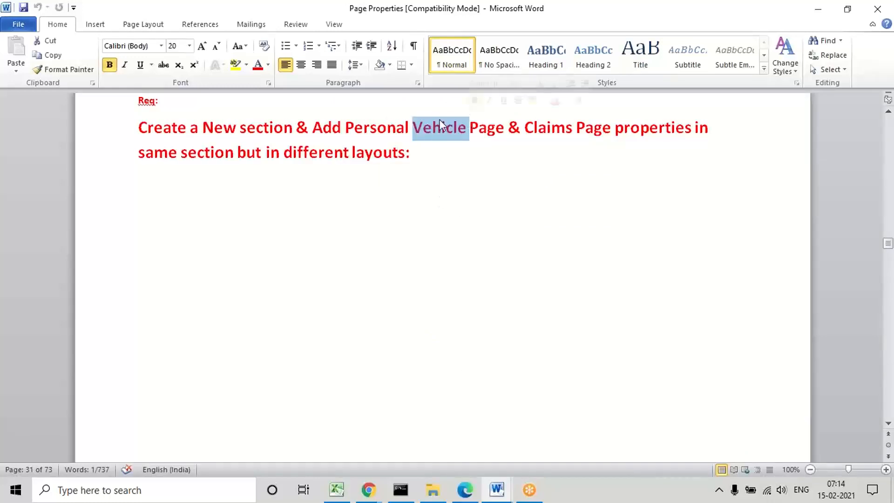
{"action": "double_click", "coordinate": [353, 129]}
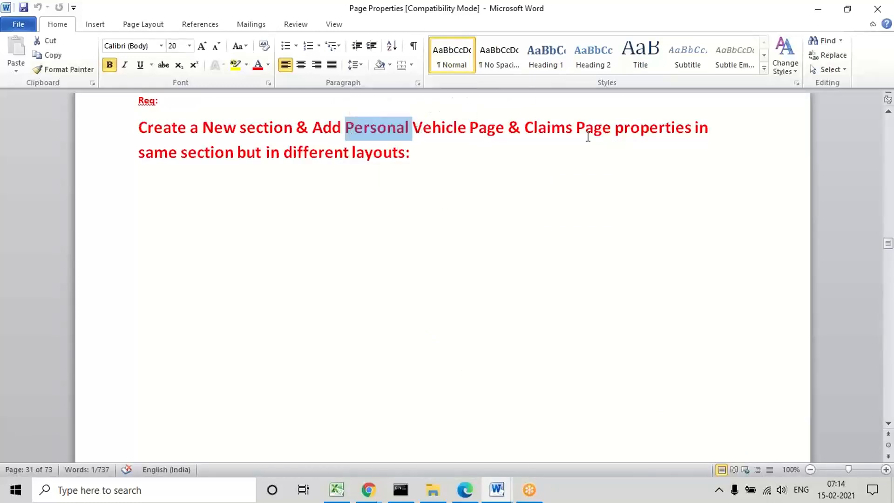
{"action": "double_click", "coordinate": [557, 126]}
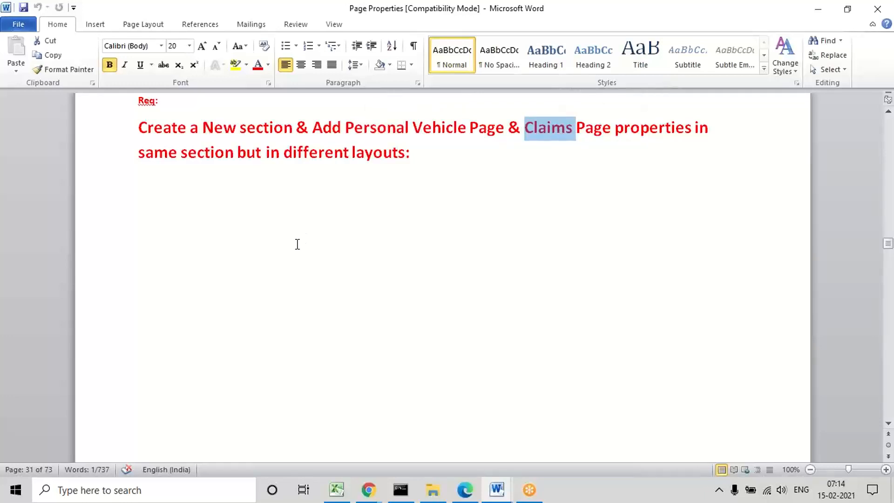
{"action": "double_click", "coordinate": [322, 159]}
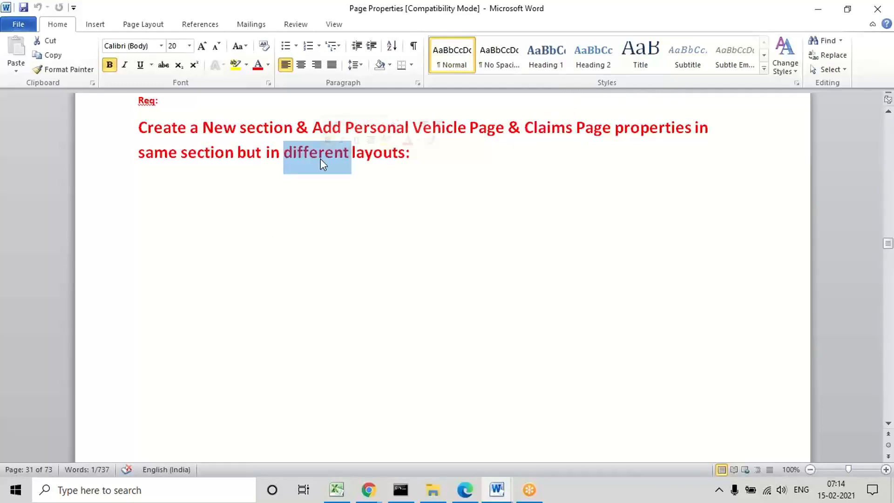
Step: Reread the requirement to create a new section holding the Personal Vehicle Page and Claims Page properties in different layouts
{"action": "left_click", "coordinate": [304, 220]}
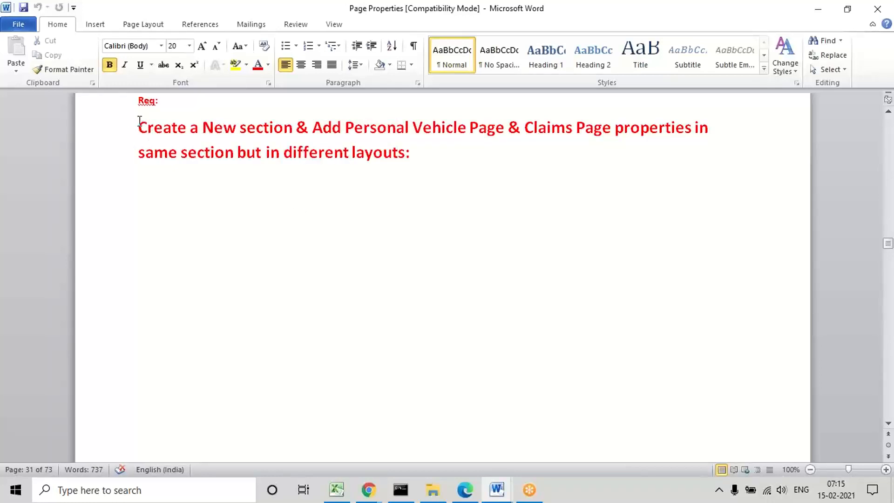
{"action": "left_click_drag", "start_coordinate": [139, 121], "coordinate": [418, 156]}
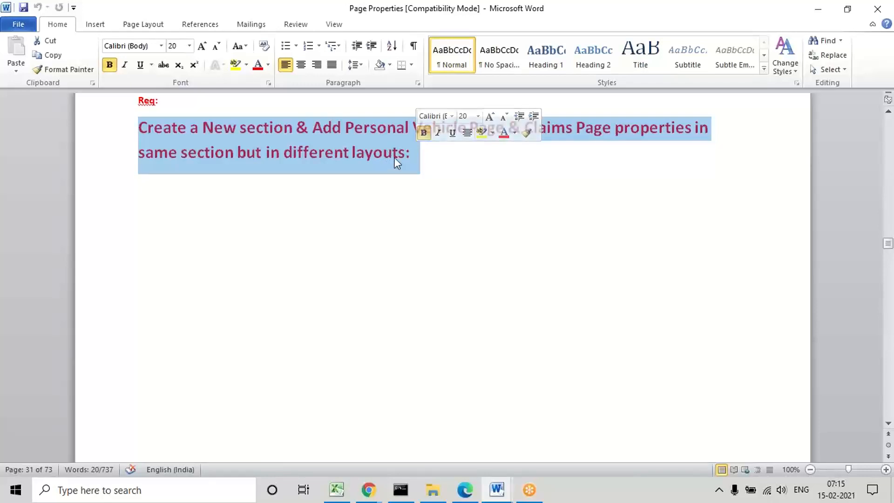
{"action": "left_click", "coordinate": [387, 180]}
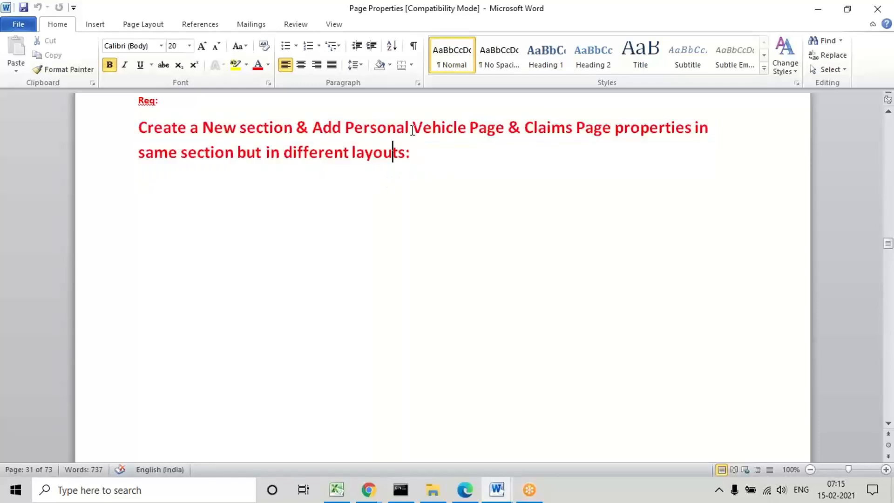
{"action": "double_click", "coordinate": [448, 127]}
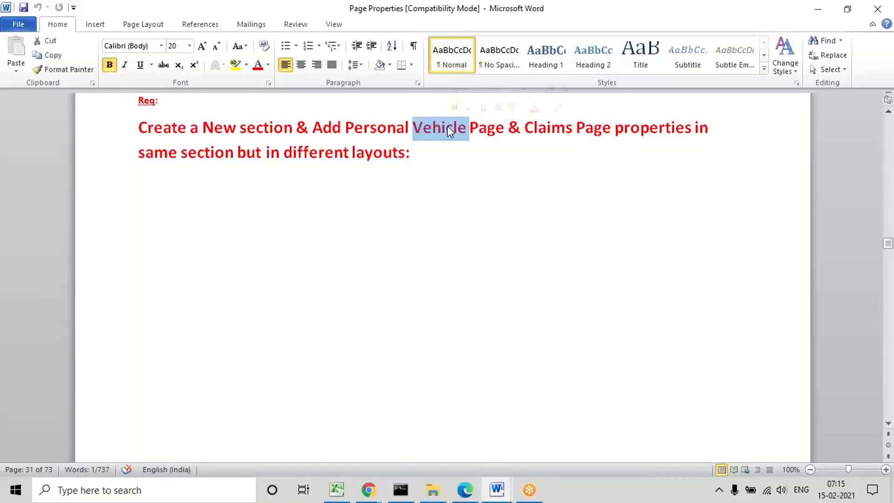
{"action": "triple_click", "coordinate": [557, 130]}
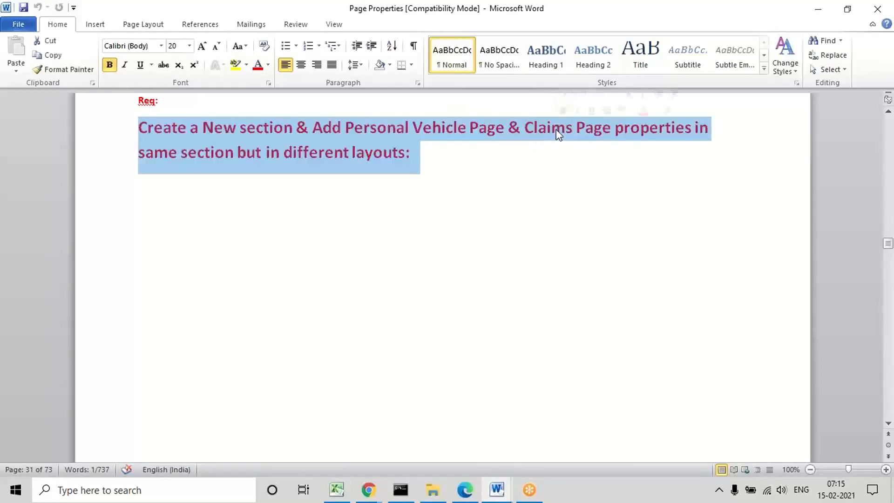
{"action": "left_click", "coordinate": [475, 198]}
Step: Switch to Pega Dev Studio and close the open ClaimsPage, PersonalVehiclePage, Claims and Vehicle rules
{"action": "left_click", "coordinate": [465, 490]}
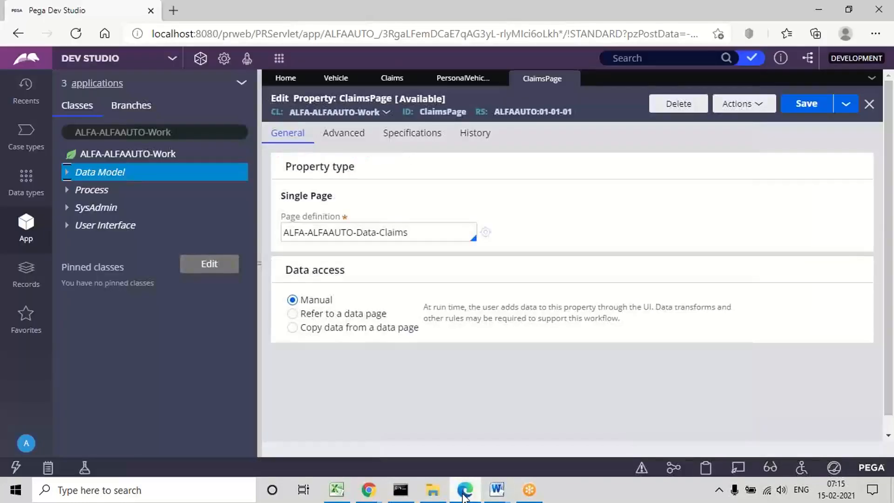
{"action": "left_click", "coordinate": [571, 78]}
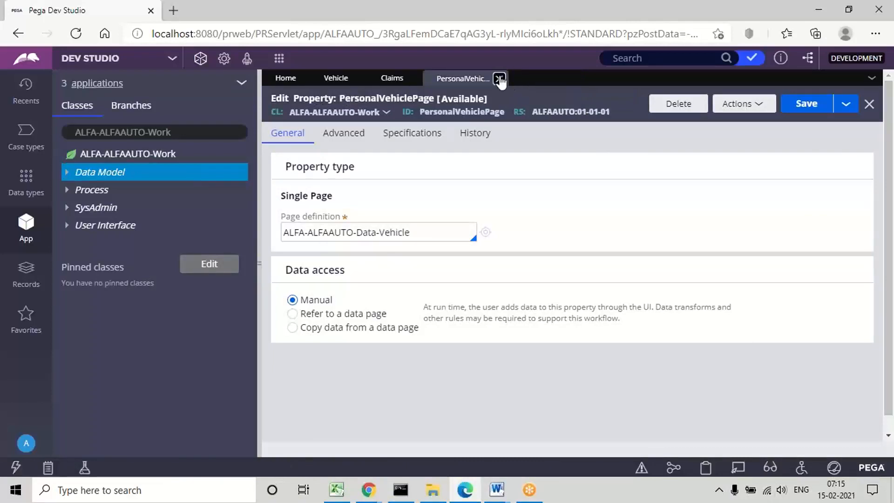
{"action": "left_click", "coordinate": [500, 79]}
{"action": "left_click", "coordinate": [413, 80]}
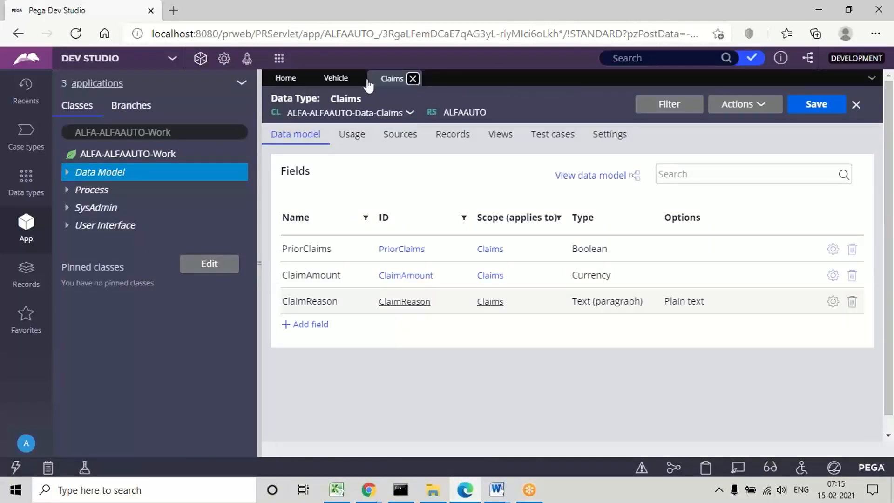
{"action": "left_click", "coordinate": [357, 78]}
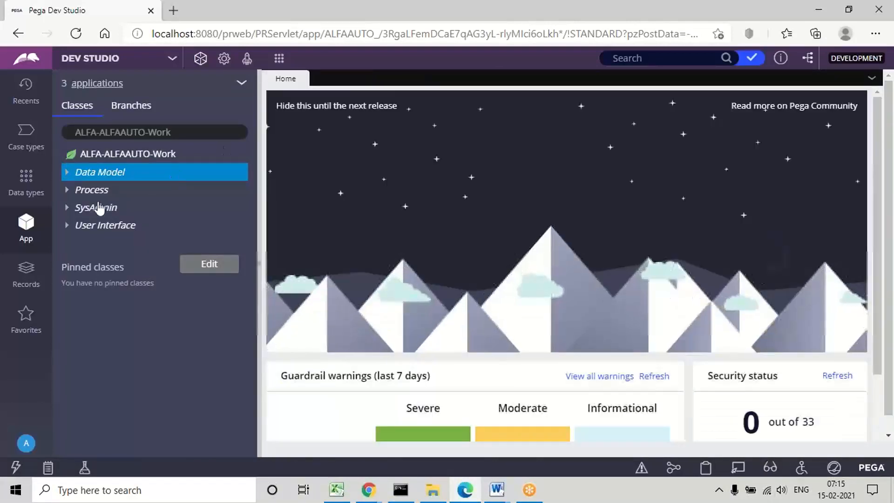
Step: Create a section rule labelled PersonalVehicleSection in the ALFA-ALFAAUTO-Work class and open it
{"action": "left_click", "coordinate": [97, 231]}
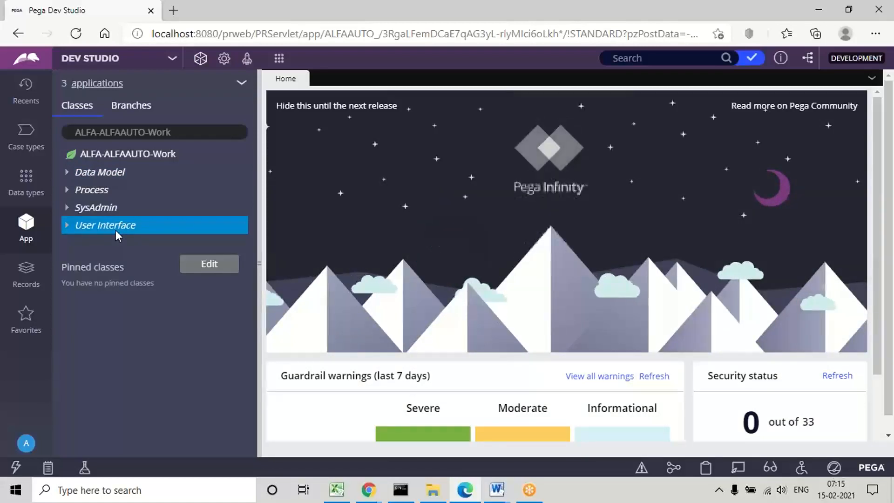
{"action": "right_click", "coordinate": [115, 230]}
{"action": "mouse_move", "coordinate": [112, 241]}
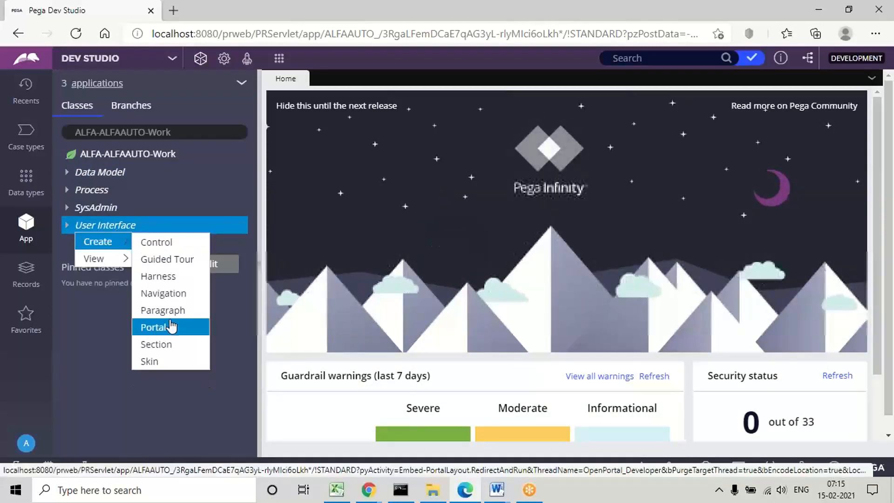
{"action": "left_click", "coordinate": [169, 355]}
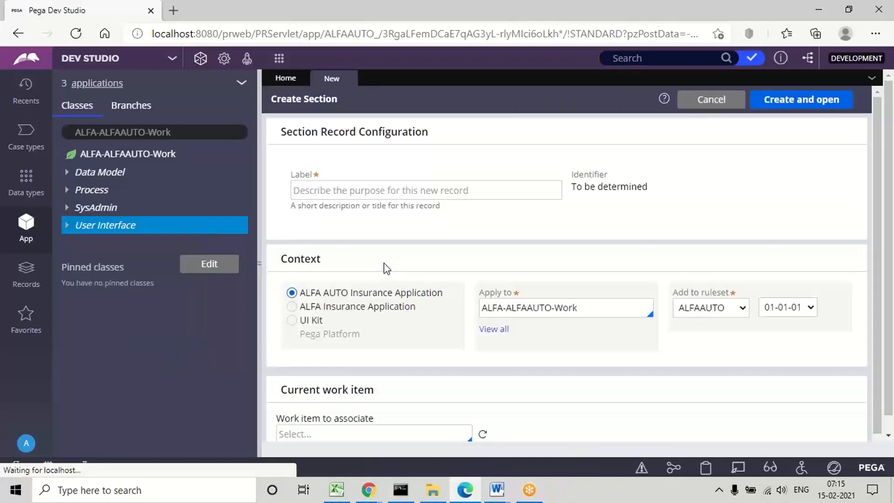
{"action": "left_click", "coordinate": [303, 189]}
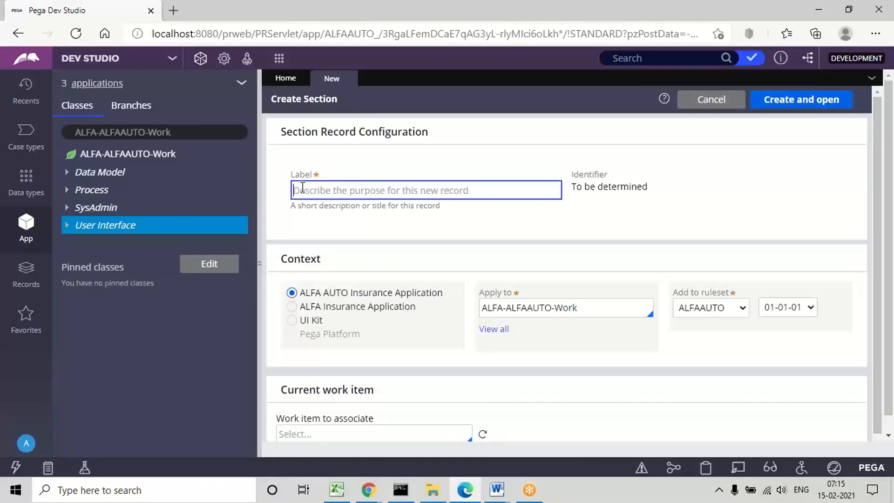
{"action": "type", "text": "Persoanl"}
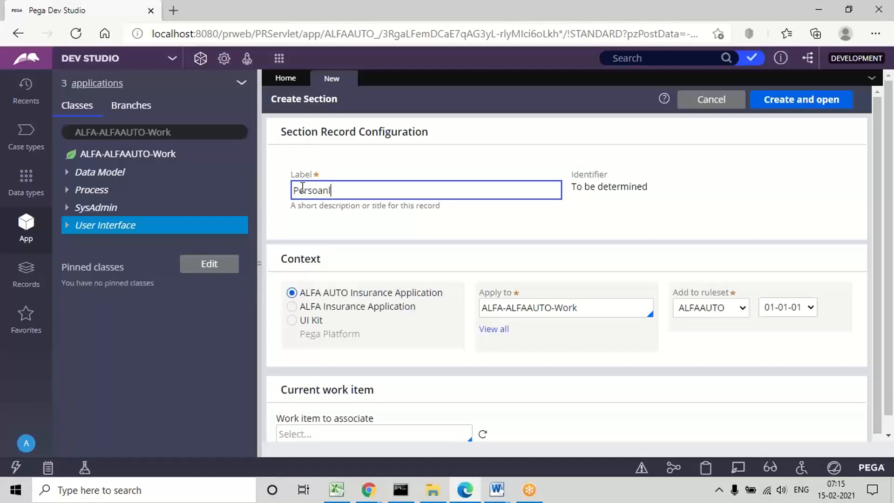
{"action": "type", "text": "nalVe"}
{"action": "type", "text": "hicleSexru"}
{"action": "key", "text": "BackSpace"}
{"action": "key", "text": "BackSpace"}
{"action": "key", "text": "BackSpace"}
{"action": "type", "text": "ction"}
{"action": "left_click", "coordinate": [501, 224]}
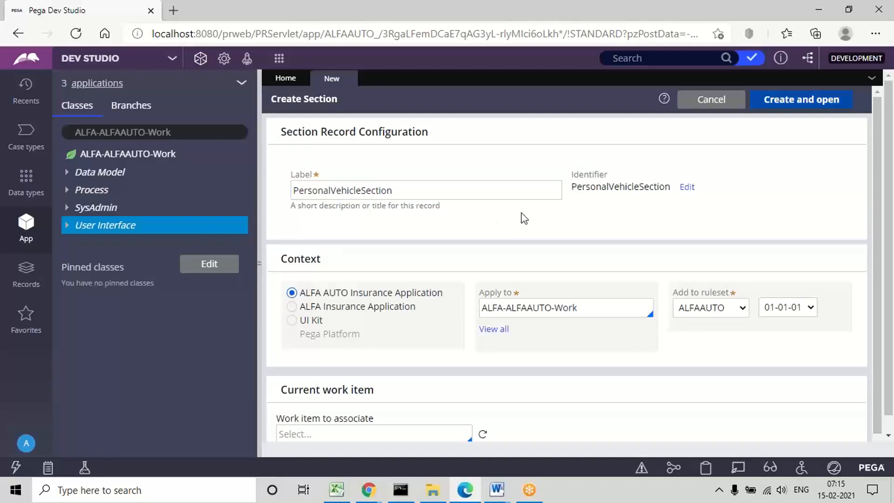
{"action": "left_click", "coordinate": [802, 103]}
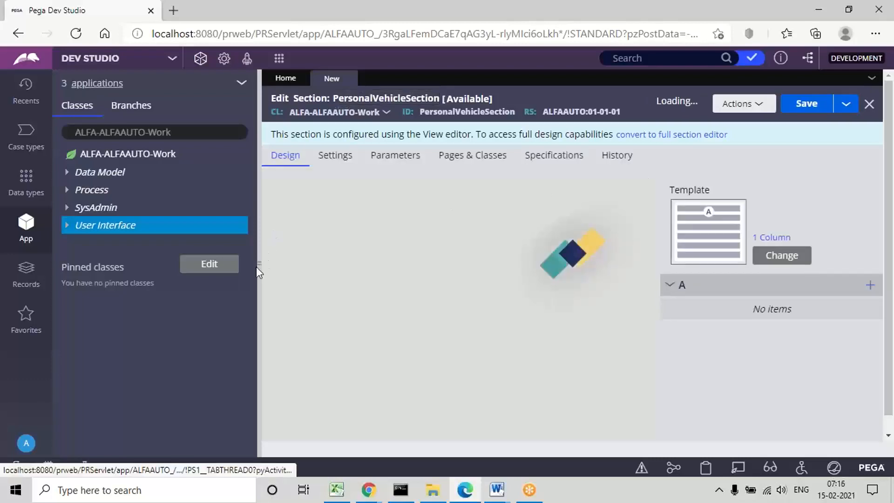
Step: Collapse the class explorer and convert PersonalVehicleSection to the full section editor
{"action": "left_click_drag", "start_coordinate": [261, 261], "coordinate": [55, 274]}
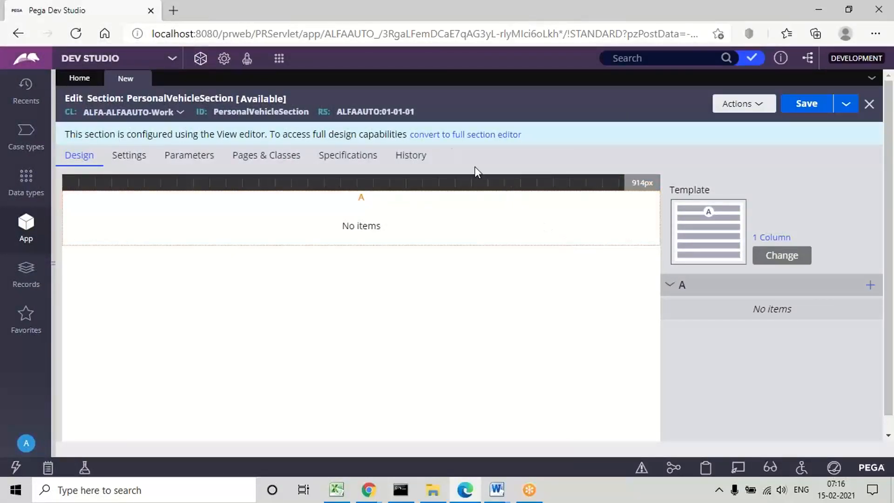
{"action": "left_click", "coordinate": [465, 135]}
{"action": "left_click", "coordinate": [634, 322]}
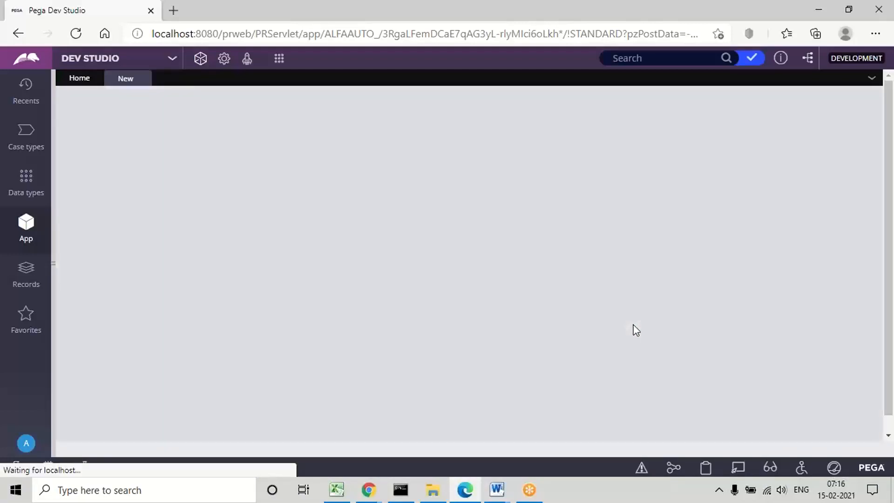
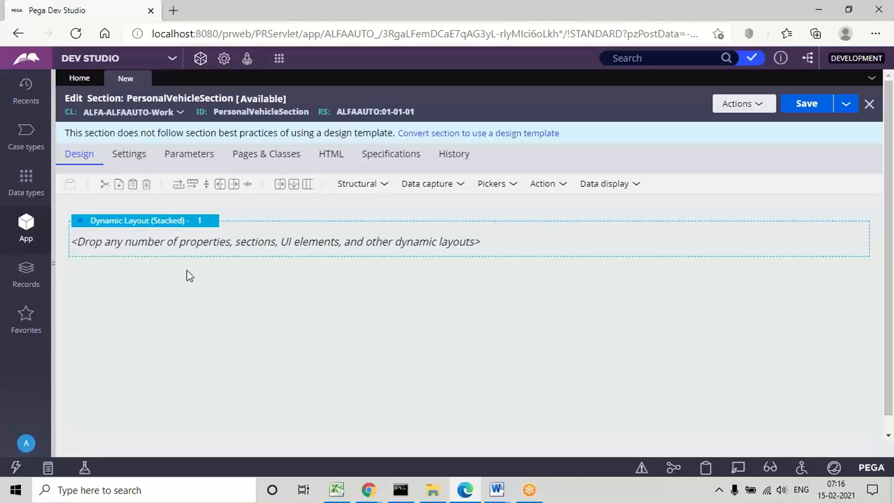
Step: Set the section's outer dynamic layout to Inline grid double and display a header titled "Provide Vehicle Info"
{"action": "left_click", "coordinate": [149, 228]}
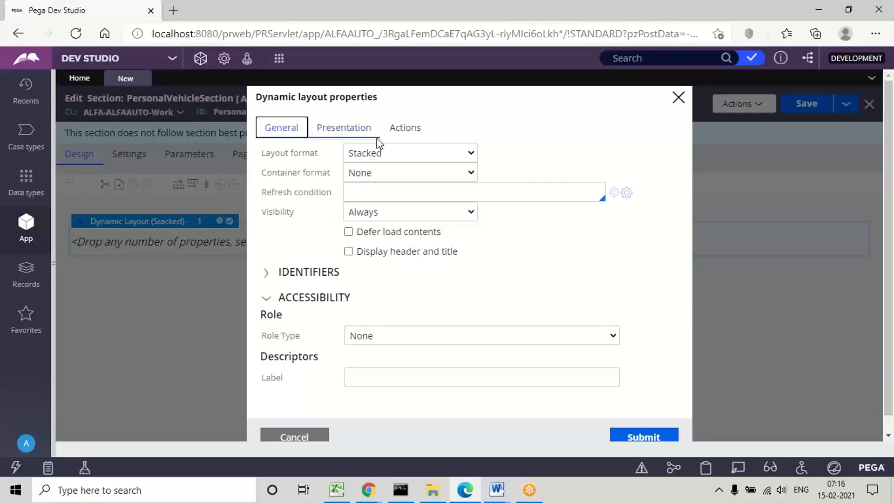
{"action": "left_click", "coordinate": [358, 155]}
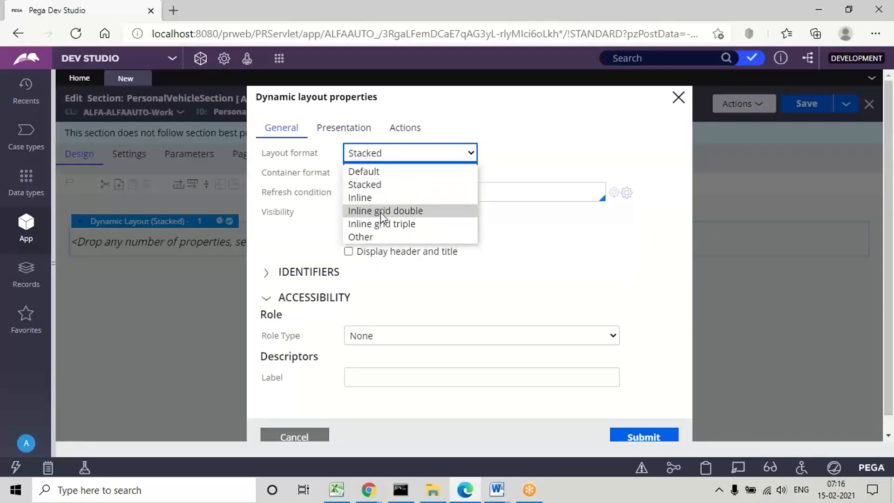
{"action": "left_click", "coordinate": [381, 213]}
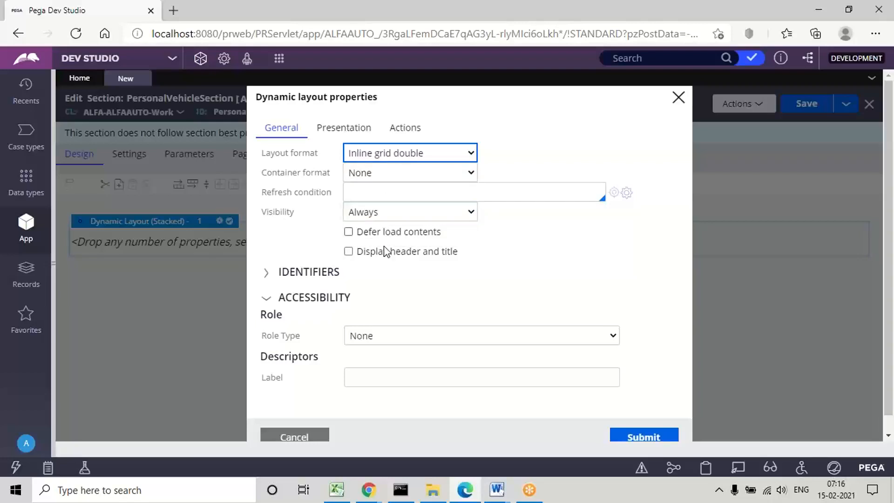
{"action": "left_click", "coordinate": [349, 252]}
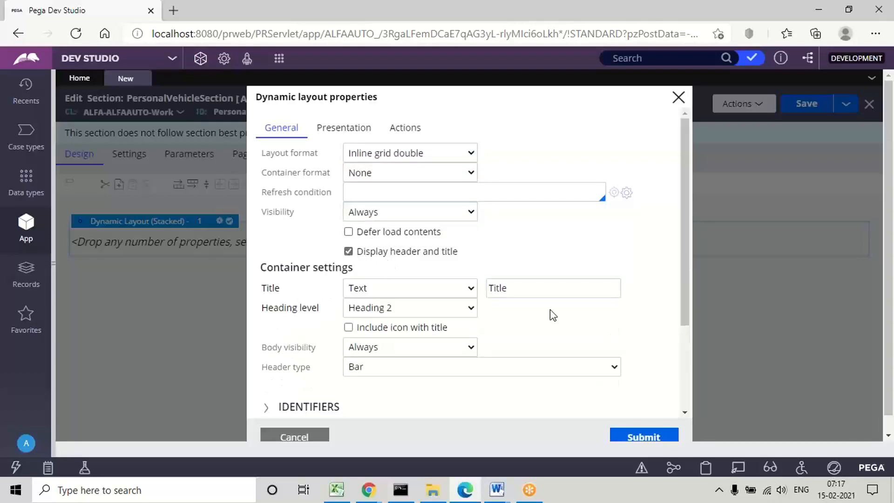
{"action": "double_click", "coordinate": [504, 288]}
{"action": "type", "text": "P"}
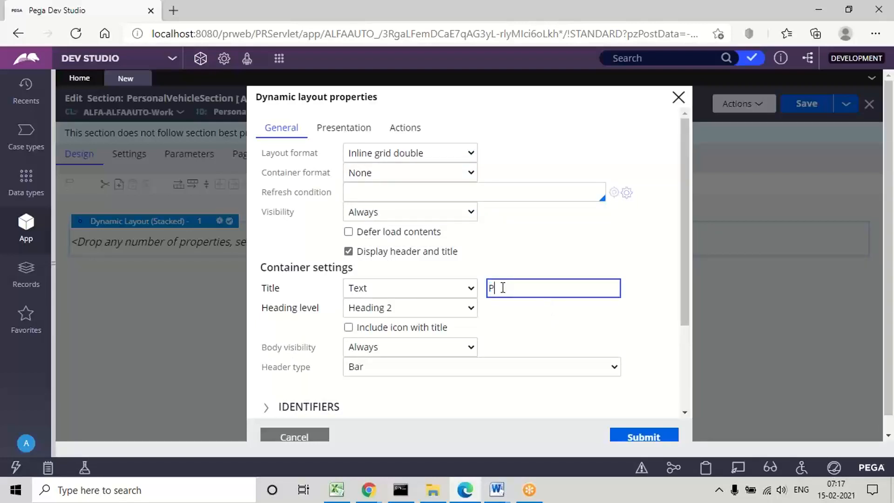
{"action": "type", "text": "rovide Vehicle Info"}
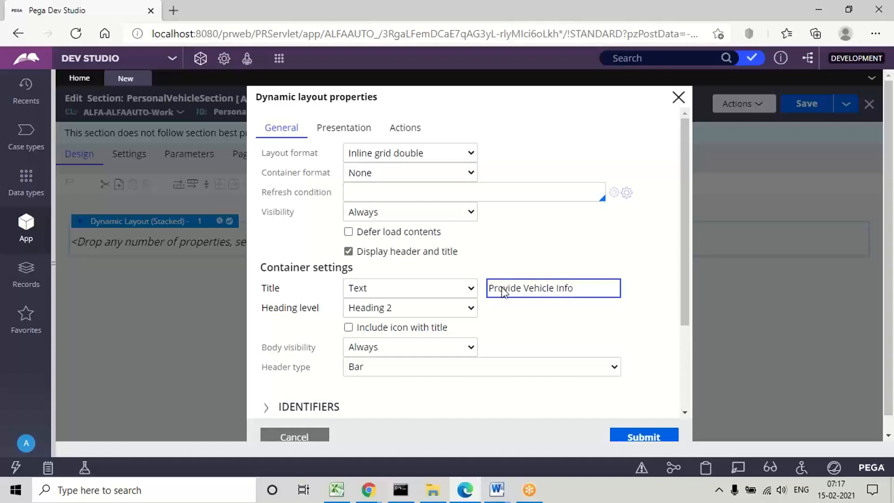
{"action": "left_click", "coordinate": [632, 438]}
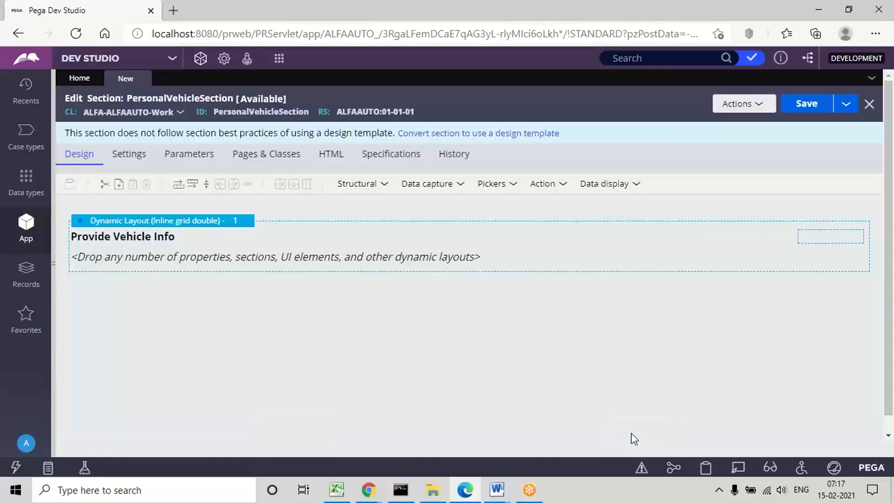
Step: Add a dynamic layout inside the Provide Vehicle Info layout and set its format to Other, "Stacked with labels left"
{"action": "left_click", "coordinate": [385, 187]}
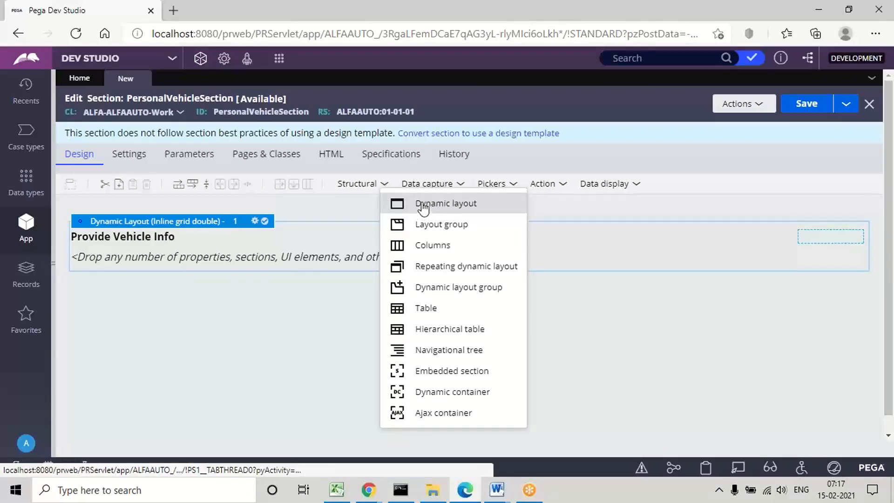
{"action": "left_click_drag", "start_coordinate": [424, 209], "coordinate": [252, 255]}
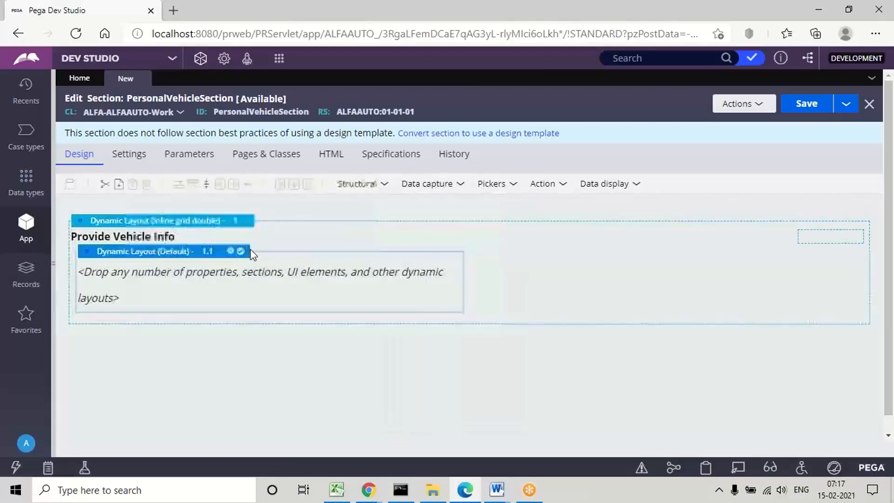
{"action": "double_click", "coordinate": [182, 251]}
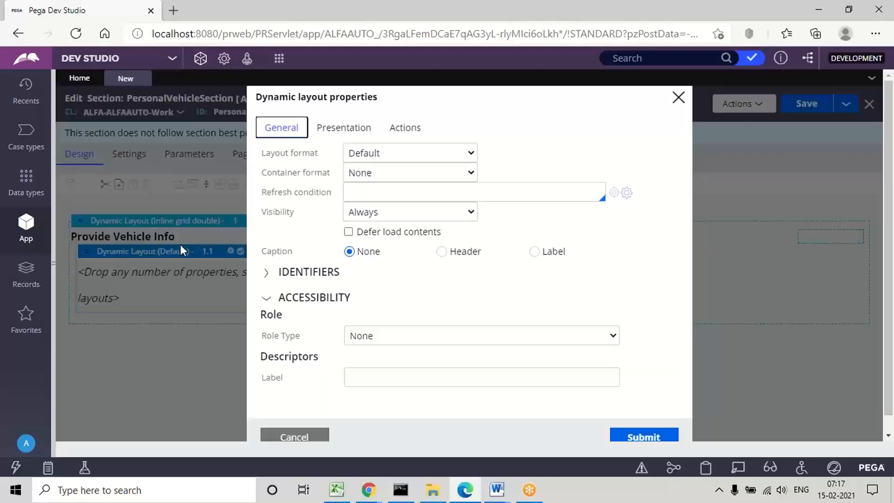
{"action": "left_click", "coordinate": [400, 155]}
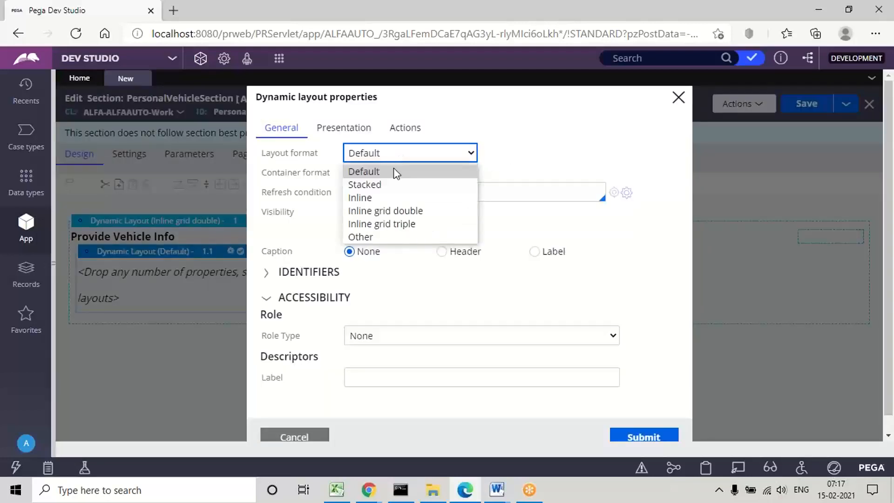
{"action": "left_click", "coordinate": [373, 235]}
{"action": "left_click", "coordinate": [508, 154]}
{"action": "type", "text": "sta"}
{"action": "key", "text": "Down"}
{"action": "key", "text": "Return"}
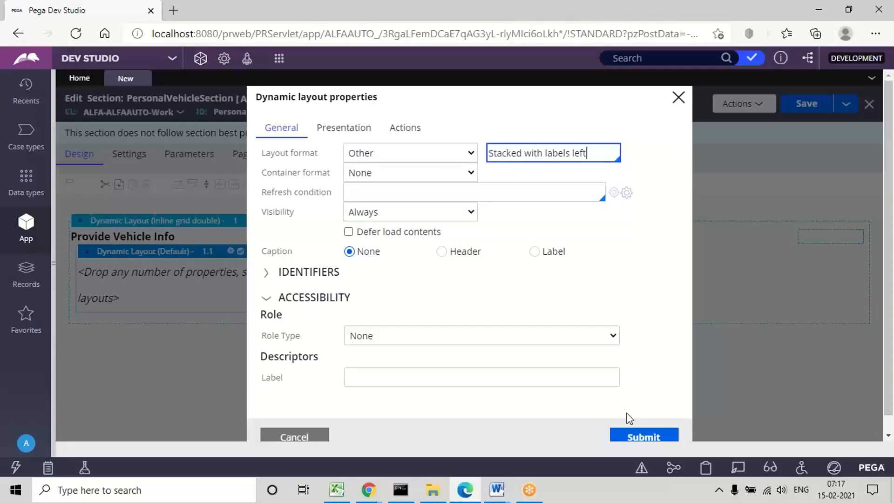
{"action": "left_click", "coordinate": [636, 436]}
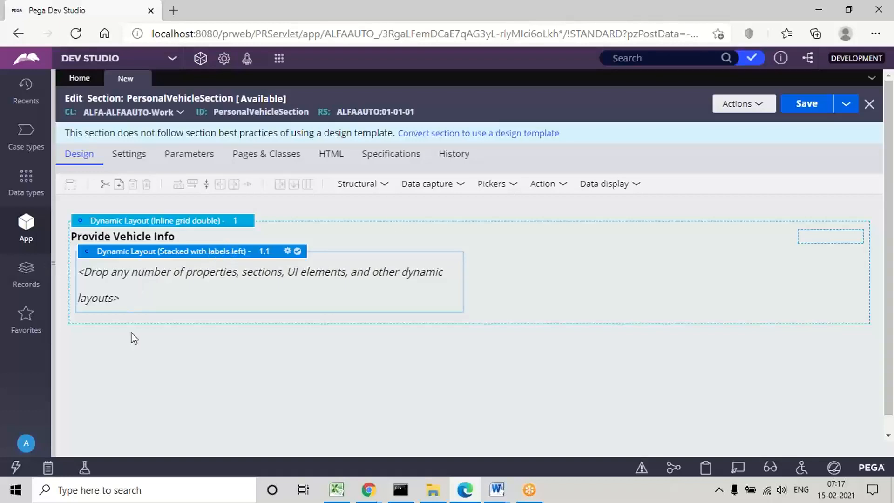
{"action": "left_click", "coordinate": [384, 185]}
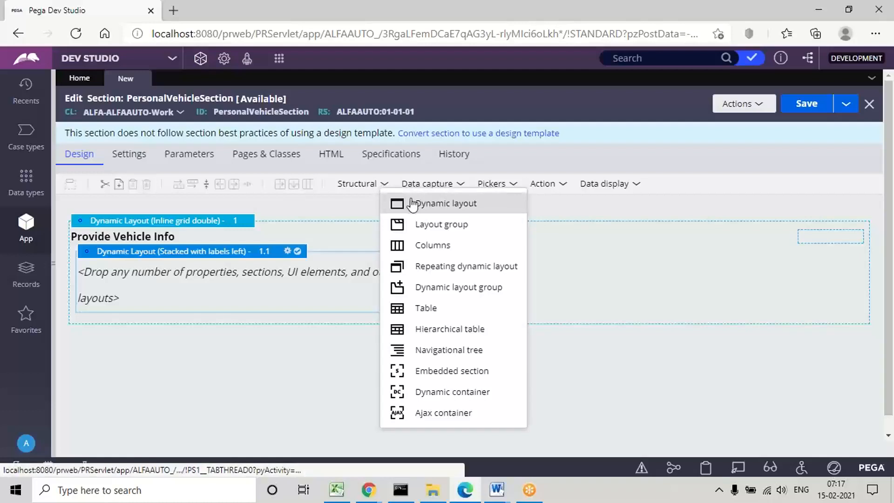
{"action": "left_click_drag", "start_coordinate": [412, 204], "coordinate": [241, 359]}
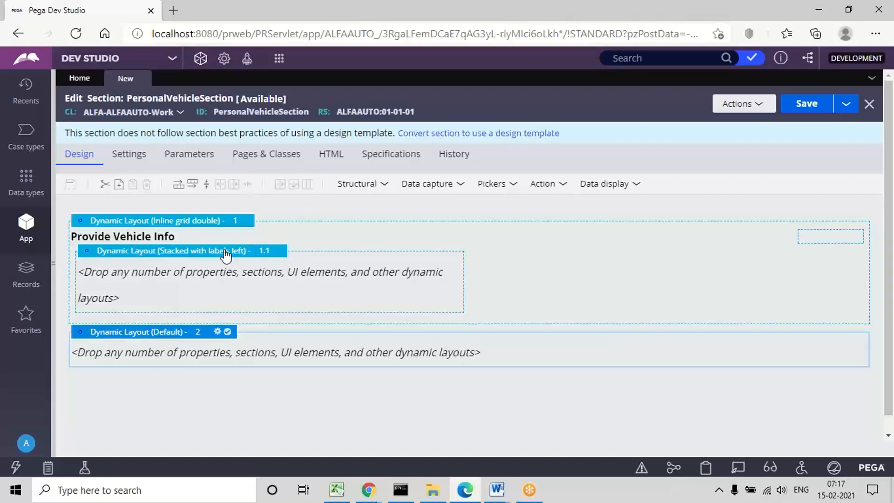
{"action": "right_click", "coordinate": [169, 336]}
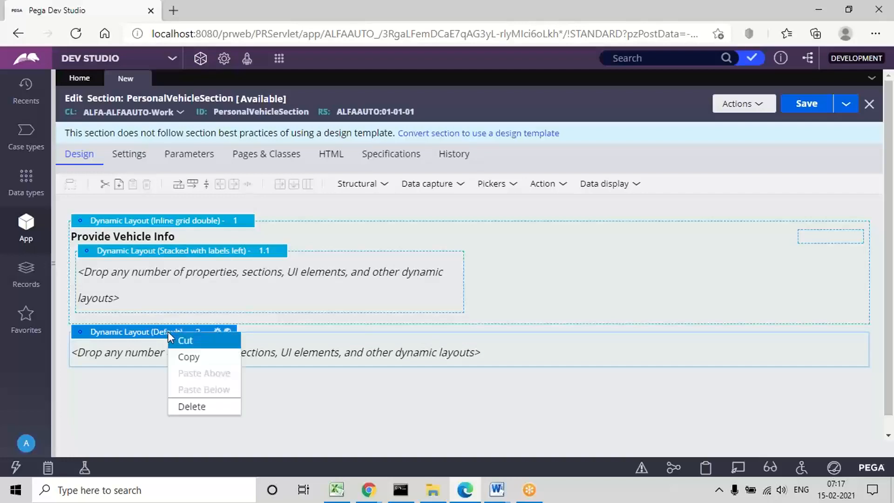
{"action": "left_click", "coordinate": [201, 407]}
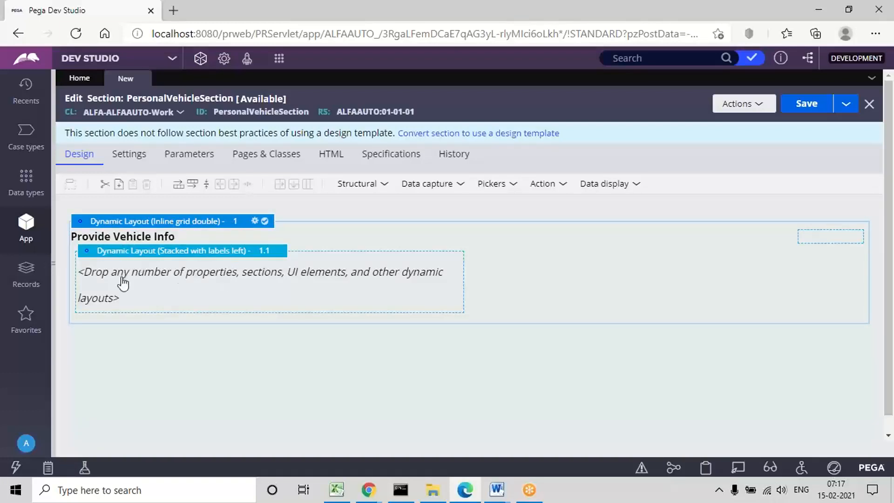
Step: Duplicate the Provide Vehicle Info layout, including its nested layout, by pasting a copy below the original
{"action": "right_click", "coordinate": [151, 219]}
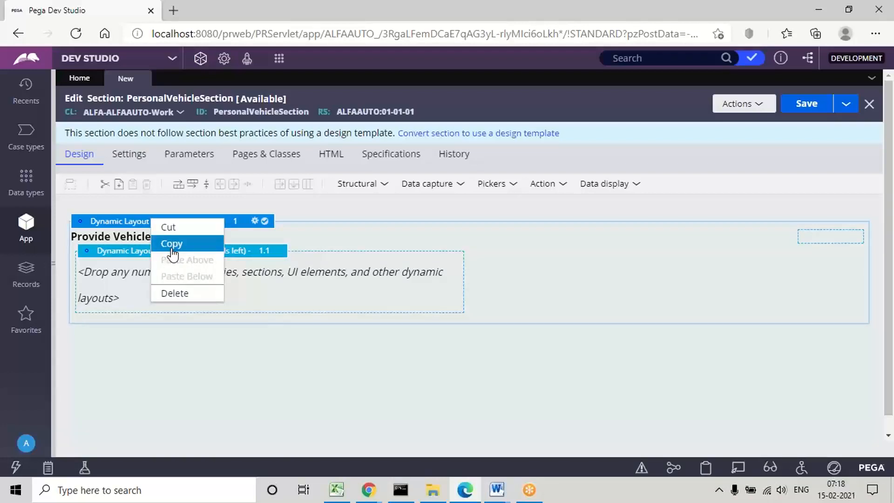
{"action": "left_click", "coordinate": [172, 249]}
{"action": "right_click", "coordinate": [138, 214]}
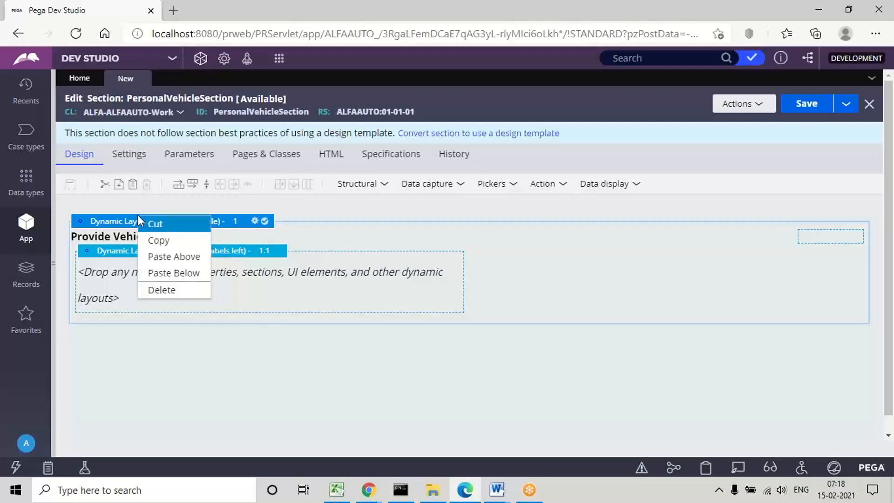
{"action": "left_click", "coordinate": [186, 278]}
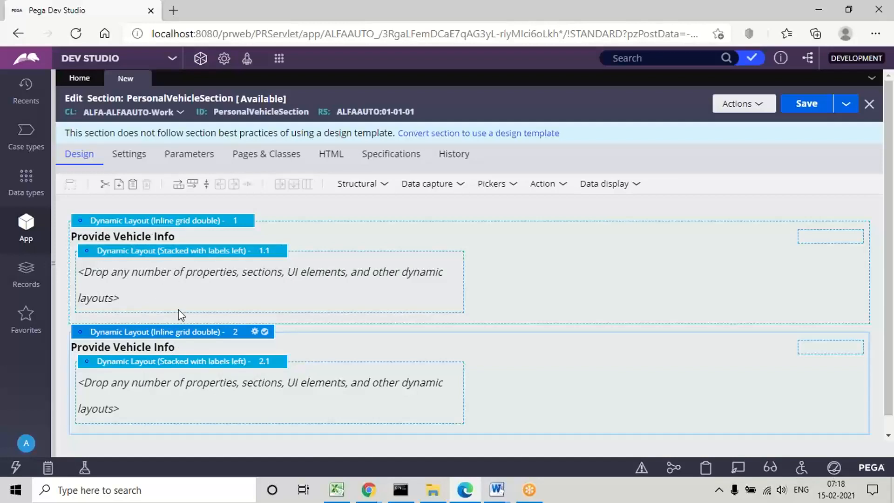
Step: Change the title of the lower copied layout to "Provide Claims Info"
{"action": "double_click", "coordinate": [144, 330]}
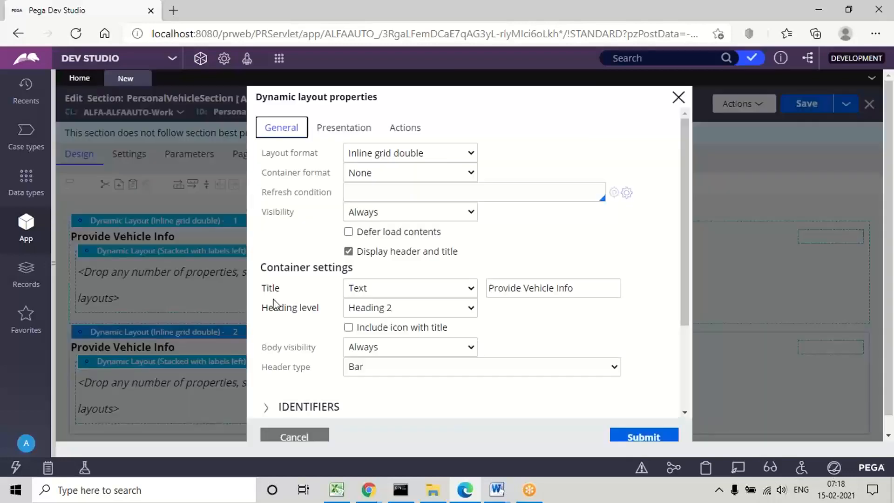
{"action": "double_click", "coordinate": [538, 289]}
{"action": "type", "text": "Car"}
{"action": "type", "text": "ms"}
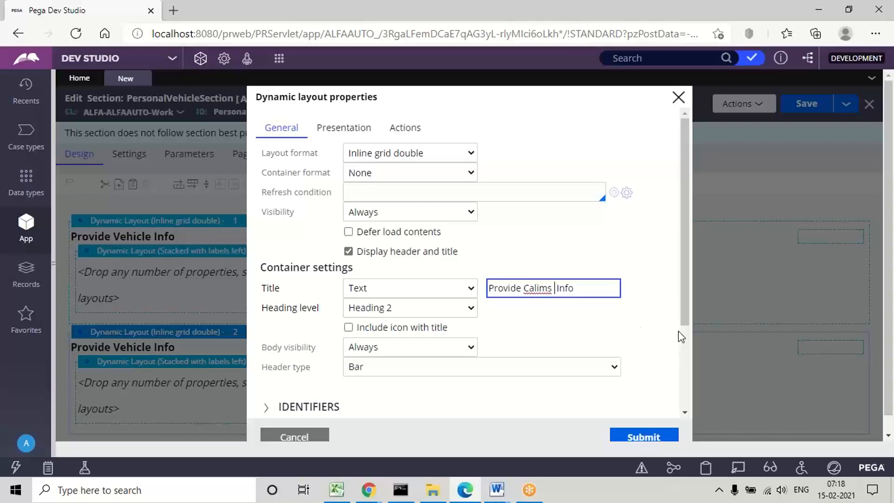
{"action": "key", "text": "BackSpace"}
{"action": "key", "text": "BackSpace"}
{"action": "key", "text": "BackSpace"}
{"action": "key", "text": "BackSpace"}
{"action": "type", "text": "laims"}
{"action": "key", "text": "BackSpace"}
{"action": "key", "text": "BackSpace"}
{"action": "key", "text": "BackSpace"}
{"action": "type", "text": "ms"}
{"action": "left_click", "coordinate": [646, 435]}
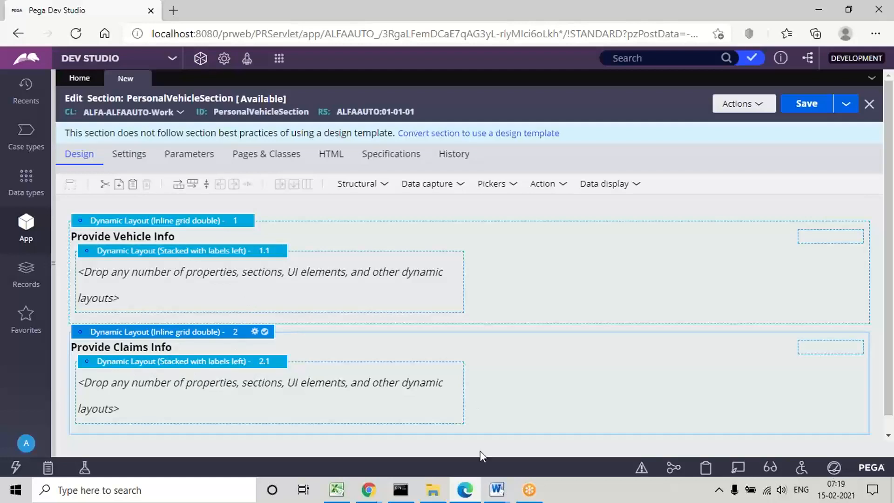
Step: Switch to the Page Properties document in Word and review its instructions from creating the section through formatting the nested layout
{"action": "left_click", "coordinate": [499, 492]}
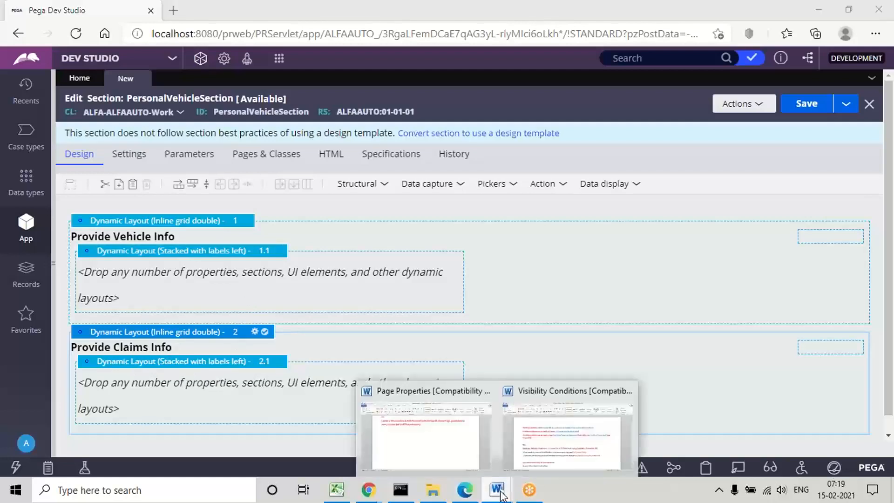
{"action": "left_click", "coordinate": [410, 458]}
{"action": "key", "text": "Down"}
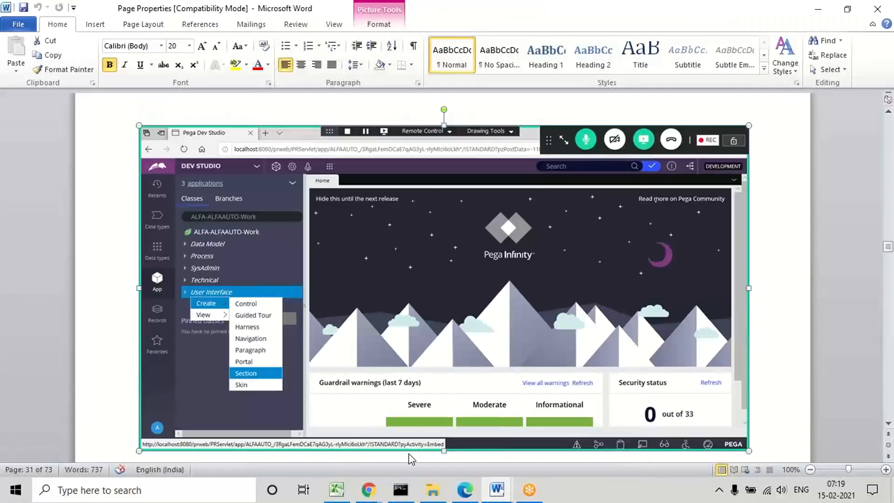
{"action": "key", "text": "Down"}
{"action": "key", "text": "Down"}
{"action": "key", "text": "Down"}
{"action": "key", "text": "Down"}
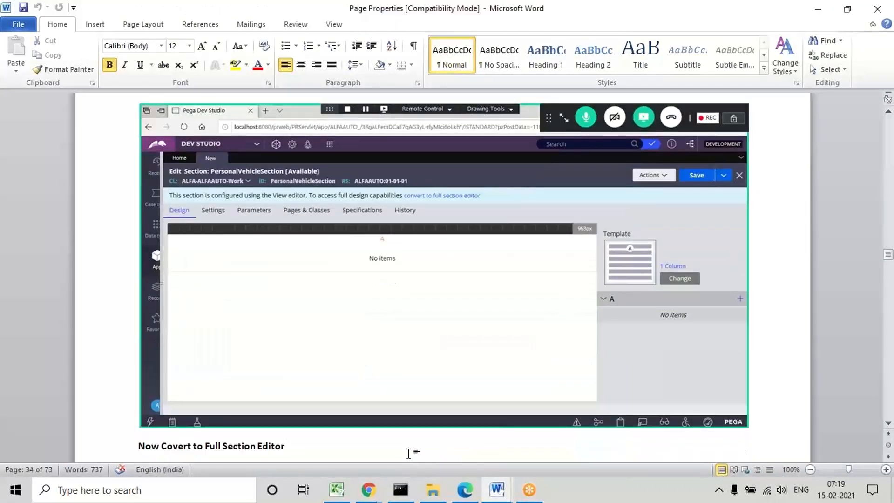
{"action": "key", "text": "Down"}
{"action": "key", "text": "Down"}
{"action": "key", "text": "Down"}
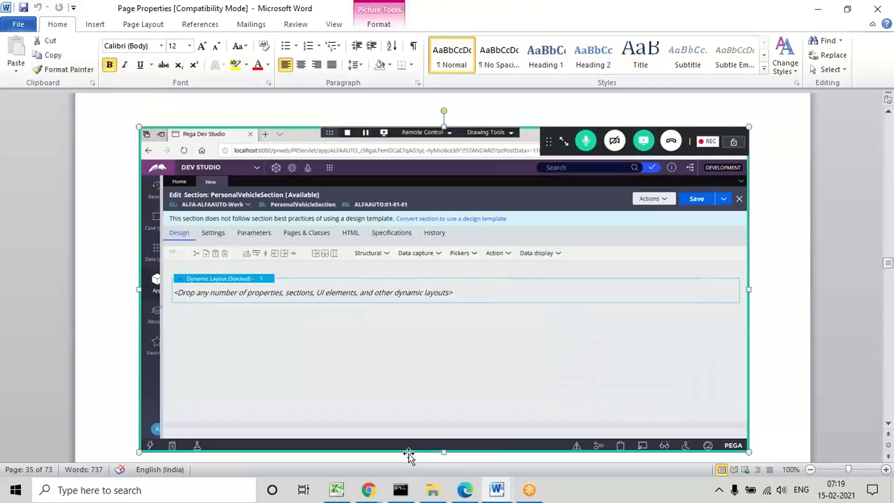
{"action": "key", "text": "Down"}
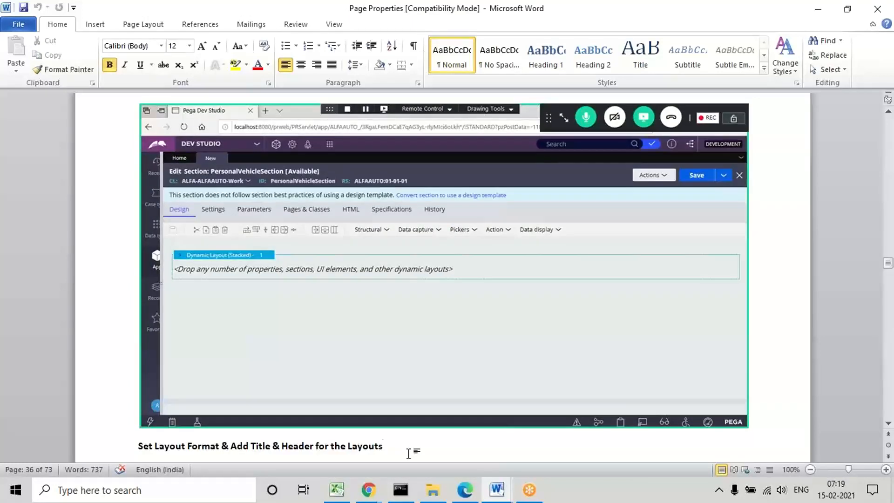
{"action": "key", "text": "Down"}
{"action": "key", "text": "Down"}
{"action": "key", "text": "Down"}
{"action": "key", "text": "Down"}
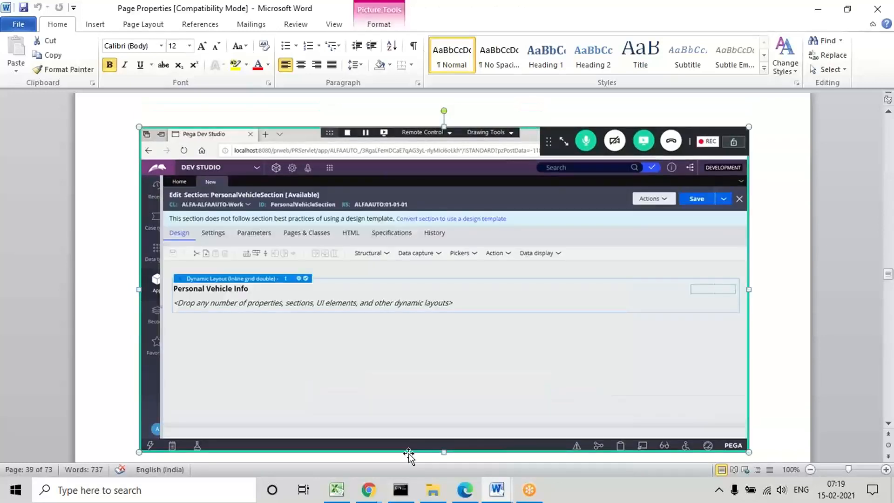
{"action": "key", "text": "Down"}
{"action": "key", "text": "Down"}
{"action": "key", "text": "Down"}
{"action": "key", "text": "Down"}
{"action": "key", "text": "Down"}
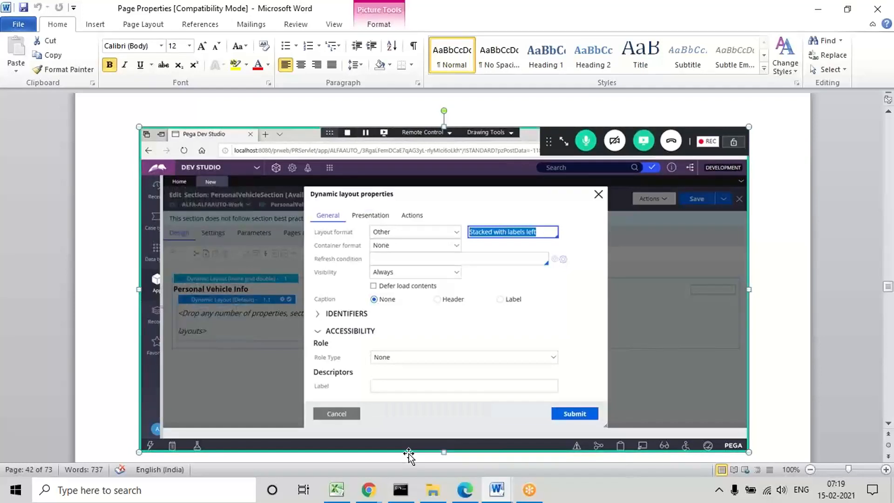
{"action": "key", "text": "Down"}
{"action": "key", "text": "Down"}
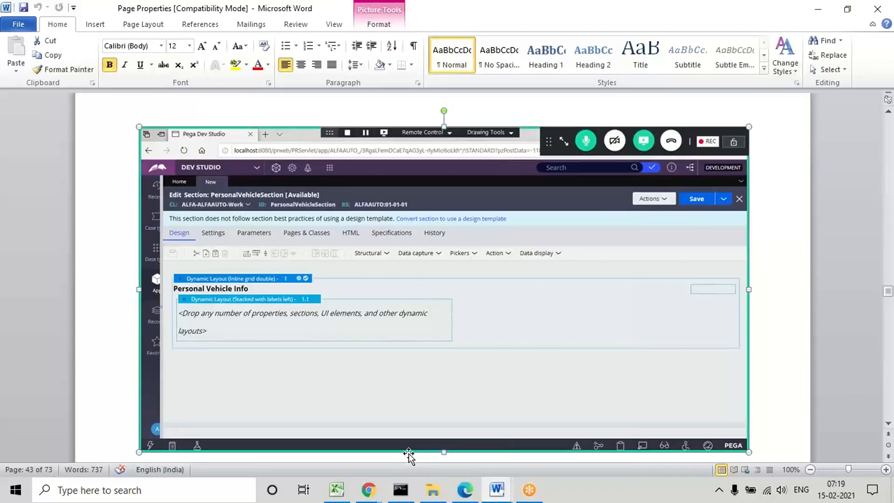
Step: Review the document's instructions for adding Layout2 for claims details by copying Layout1, pasting it below and retitling the copy
{"action": "key", "text": "Down"}
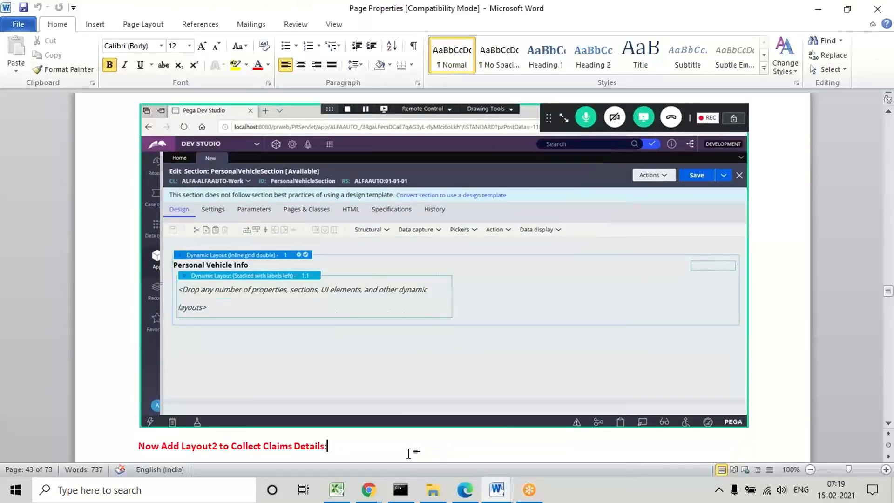
{"action": "key", "text": "Down"}
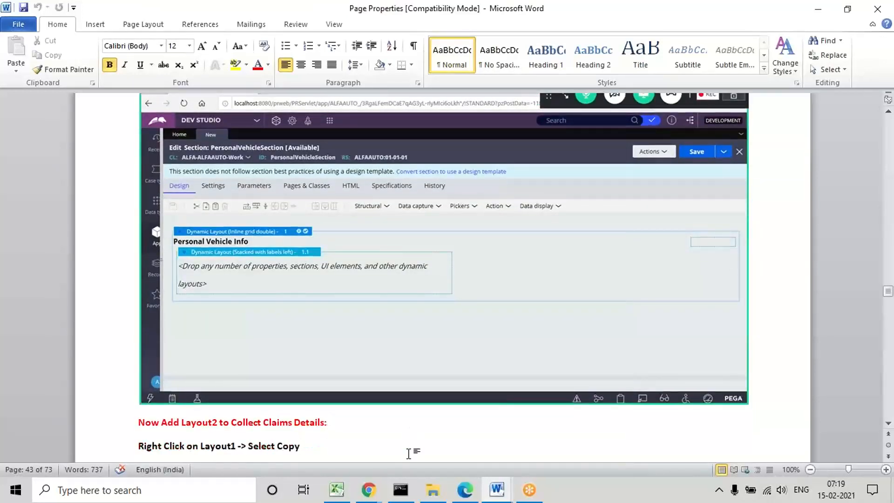
{"action": "left_click", "coordinate": [408, 453]}
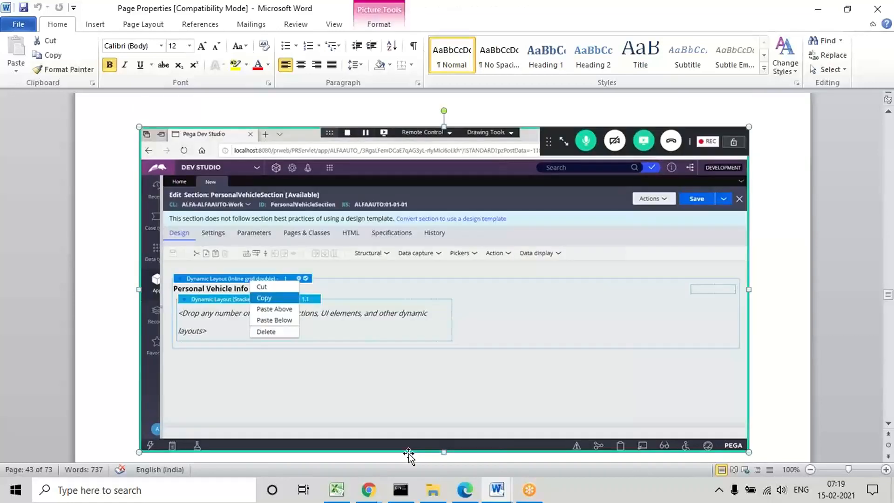
{"action": "key", "text": "Down"}
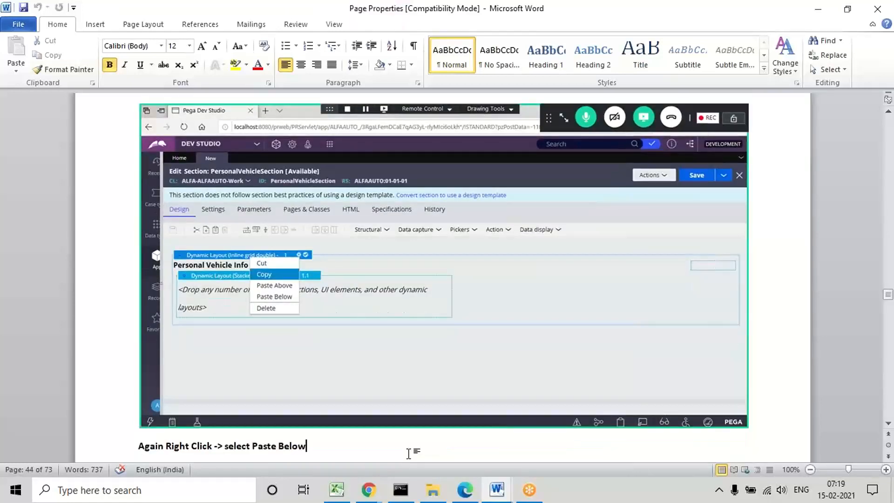
{"action": "left_click", "coordinate": [408, 453]}
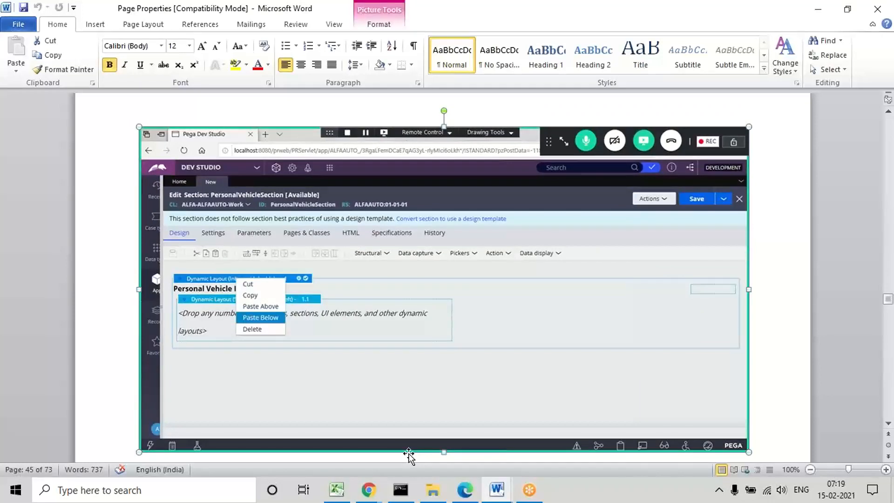
{"action": "key", "text": "Down"}
{"action": "left_click", "coordinate": [409, 454]}
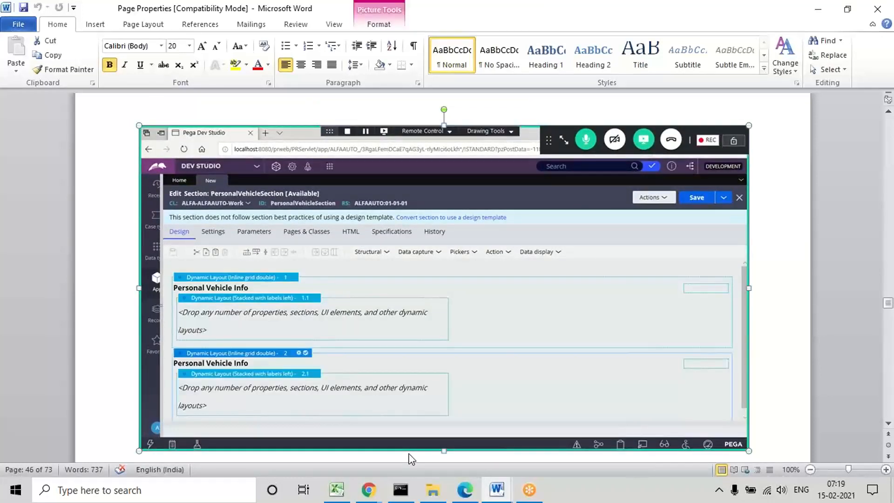
{"action": "key", "text": "Down"}
{"action": "key", "text": "Down"}
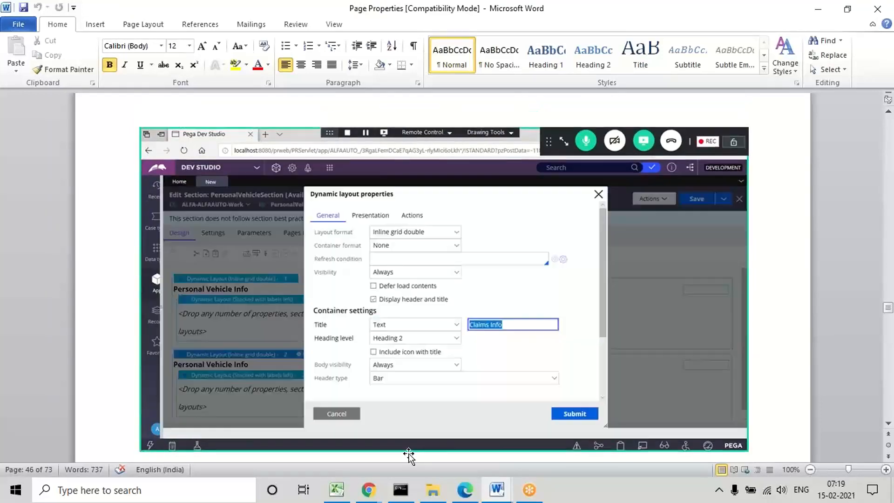
{"action": "left_click", "coordinate": [408, 453]}
{"action": "key", "text": "Down"}
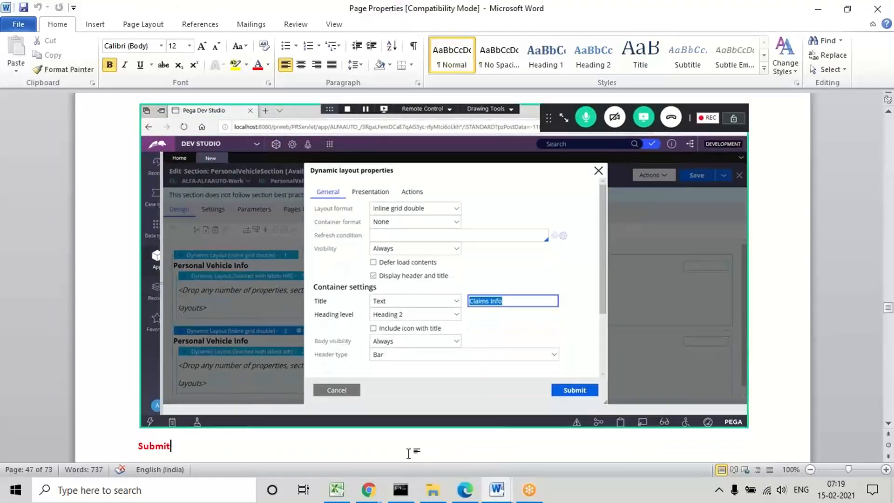
{"action": "key", "text": "Down"}
{"action": "left_click", "coordinate": [409, 454]}
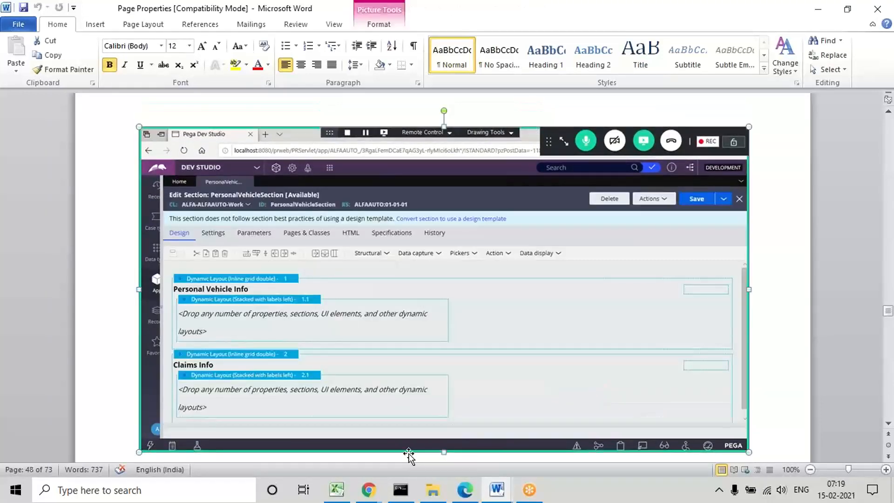
{"action": "left_click", "coordinate": [499, 491]}
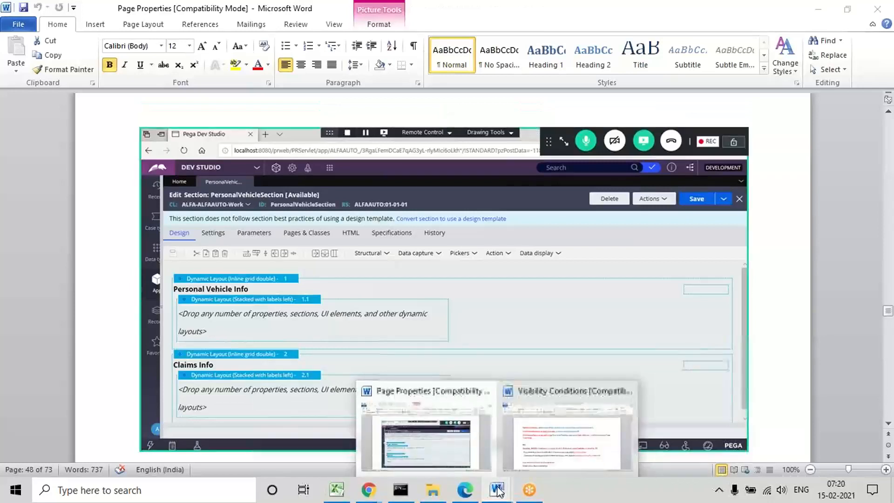
{"action": "left_click", "coordinate": [436, 454]}
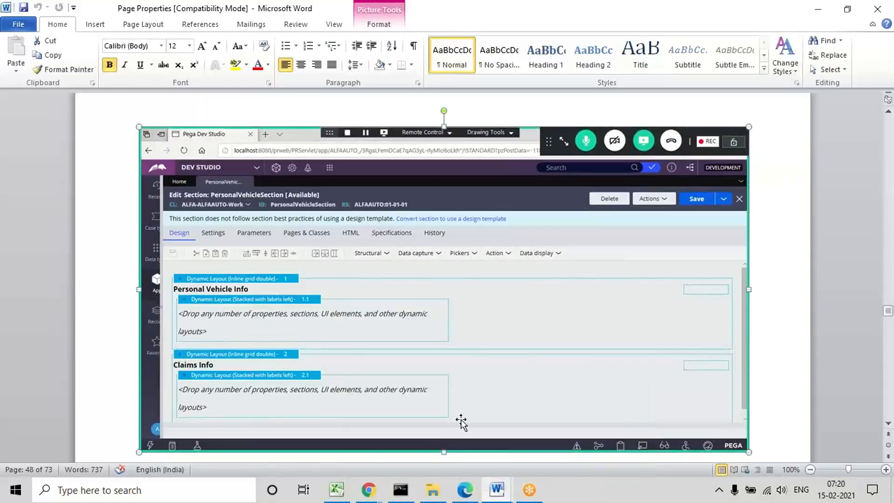
Step: Return to Pega Dev Studio in the browser, widen the App explorer and save PersonalVehicleSection
{"action": "left_click", "coordinate": [464, 490]}
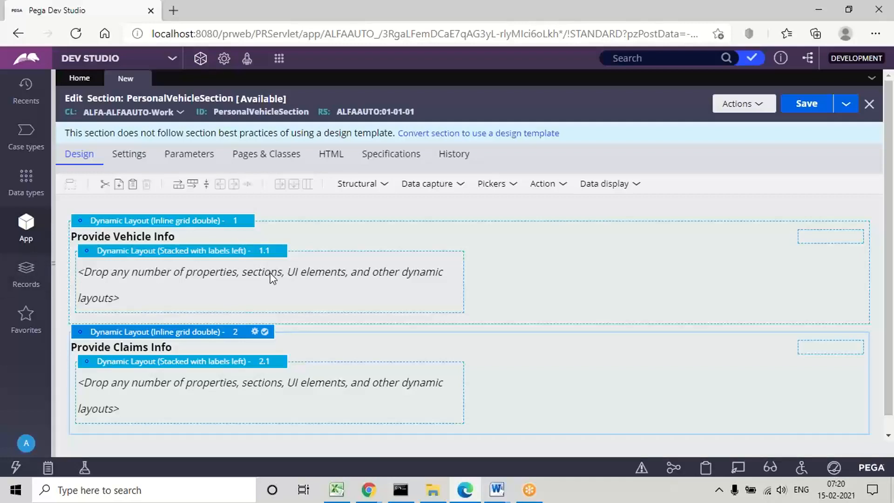
{"action": "left_click", "coordinate": [806, 59]}
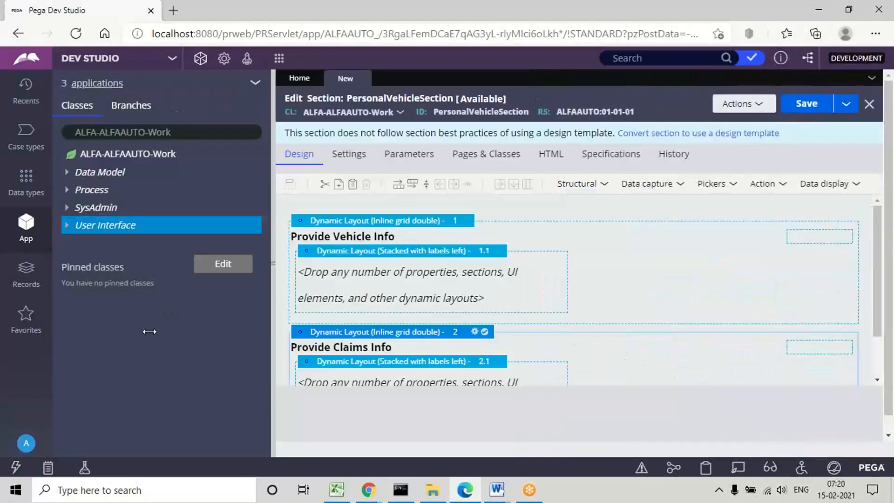
{"action": "left_click_drag", "start_coordinate": [149, 331], "coordinate": [228, 343]}
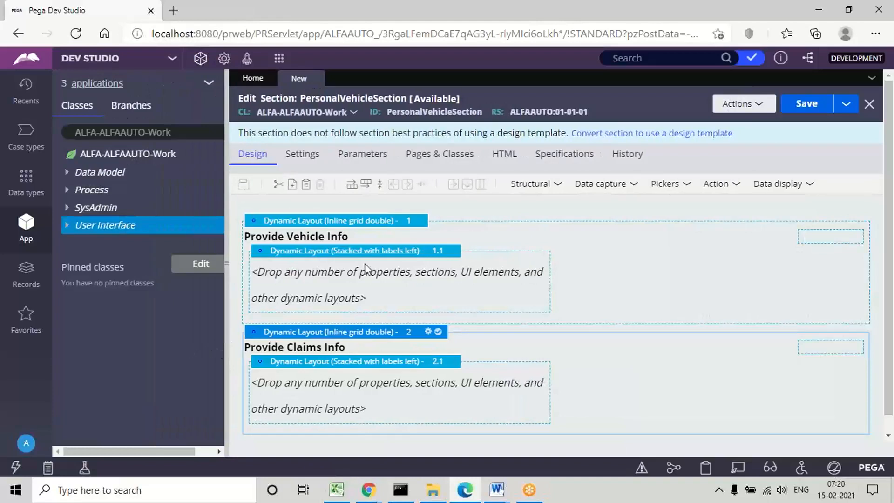
{"action": "left_click", "coordinate": [809, 106]}
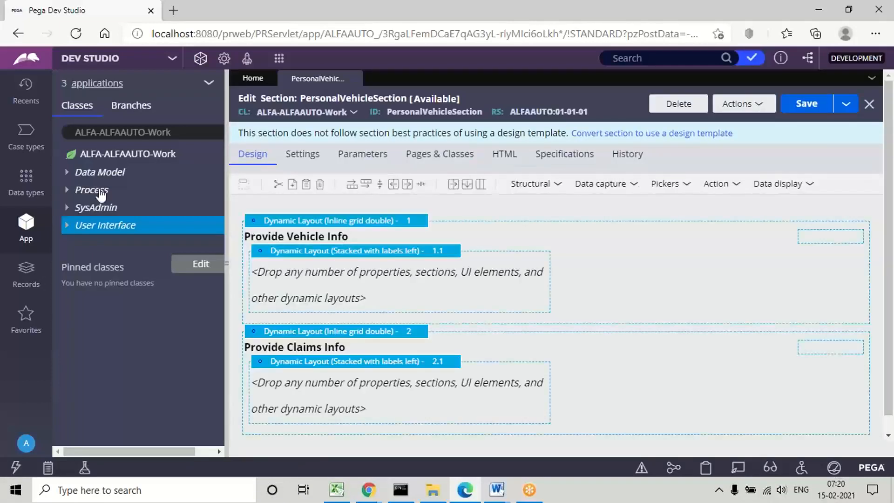
Step: Expand the work class's Data Model, place the Age property in nested layout 1.1, and delete it from the layout
{"action": "left_click", "coordinate": [67, 173]}
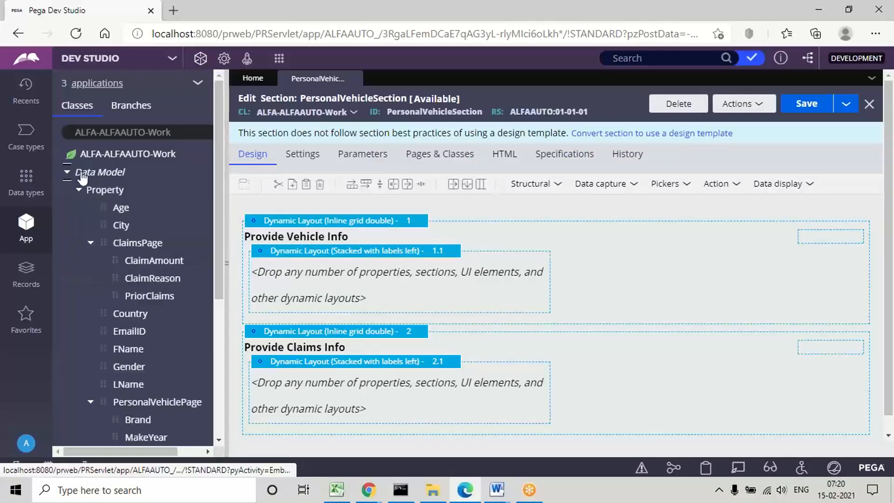
{"action": "left_click_drag", "start_coordinate": [105, 210], "coordinate": [298, 276]}
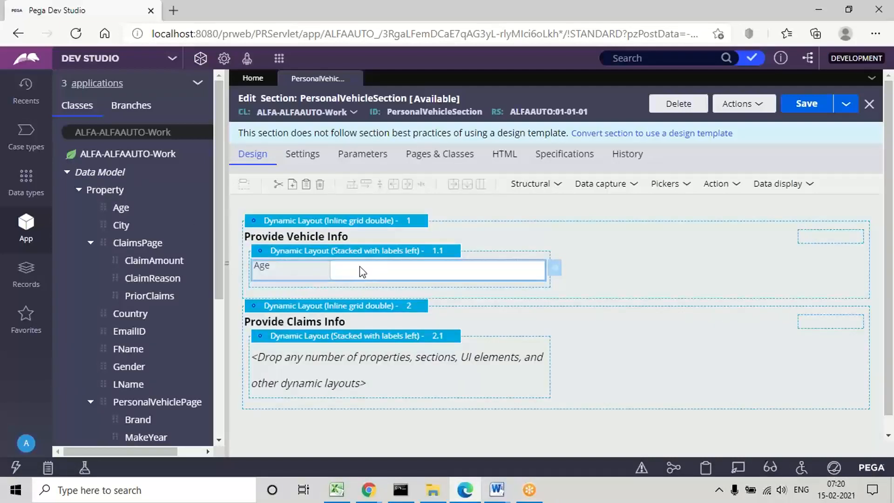
{"action": "right_click", "coordinate": [359, 268]}
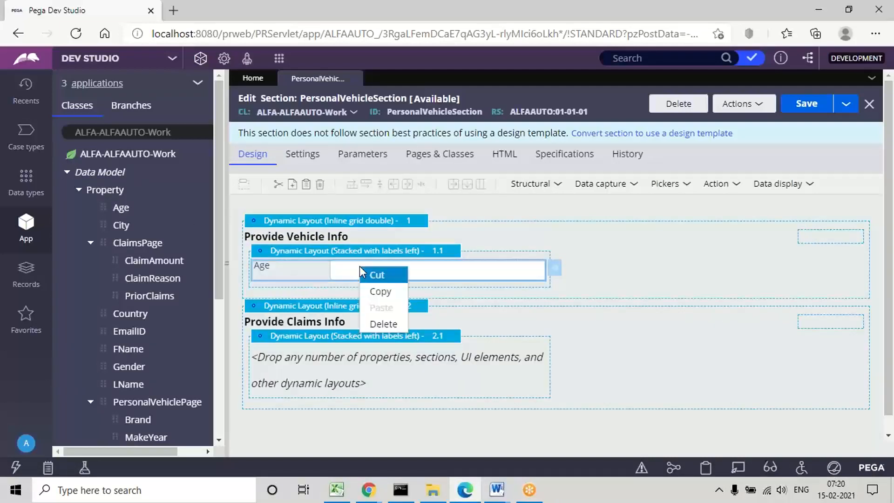
{"action": "left_click", "coordinate": [387, 324]}
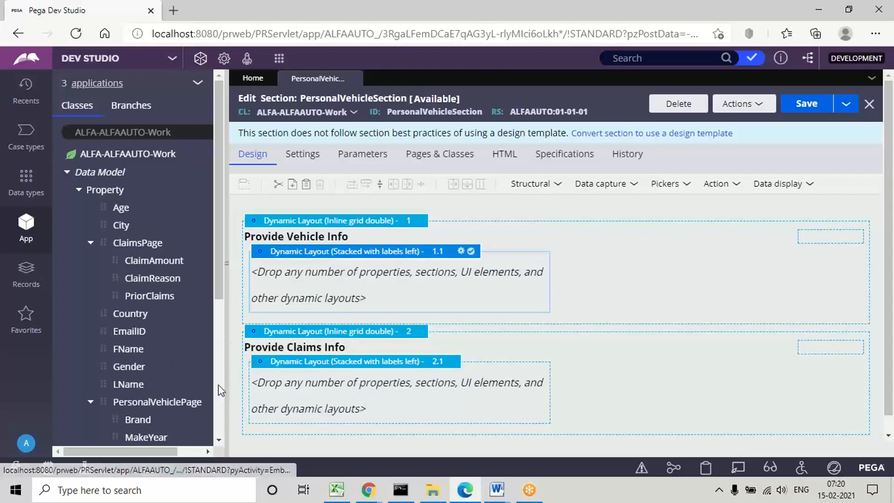
Step: Try to place the Brand property of PersonalVehiclePage directly in nested layout 1.1, cancelling the page and class selection
{"action": "scroll", "coordinate": [221, 443], "scroll_direction": "down", "scroll_amount": 1}
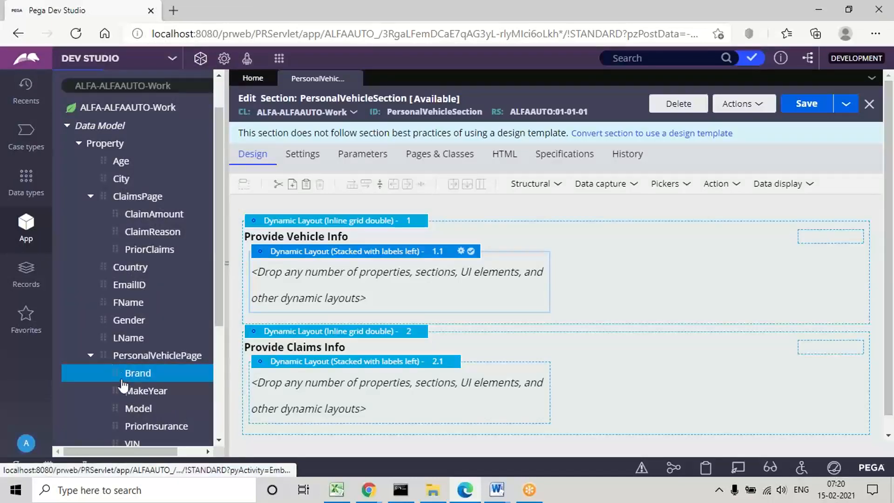
{"action": "left_click_drag", "start_coordinate": [114, 373], "coordinate": [340, 286]}
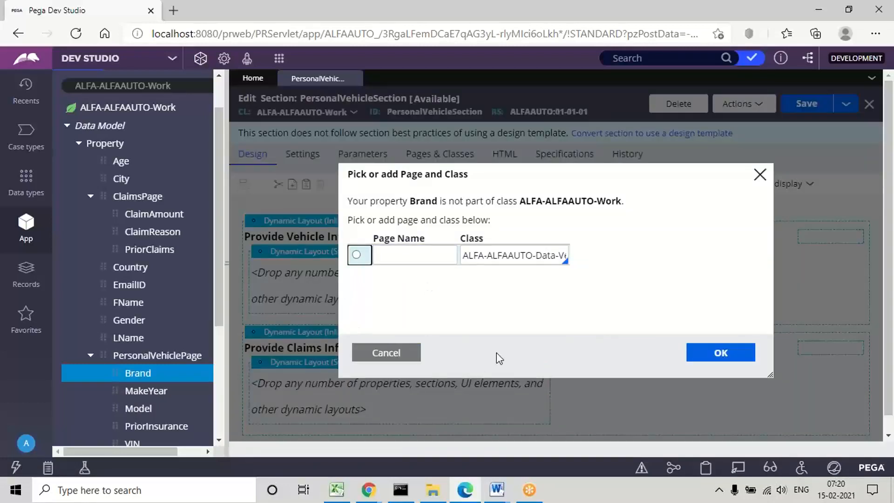
{"action": "left_click", "coordinate": [444, 262]}
{"action": "left_click", "coordinate": [386, 353]}
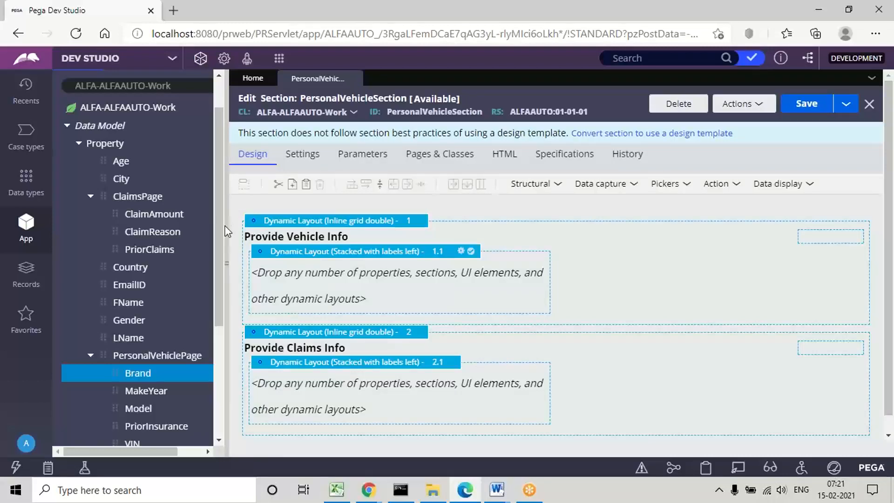
{"action": "scroll", "coordinate": [186, 280], "scroll_direction": "down", "scroll_amount": 4}
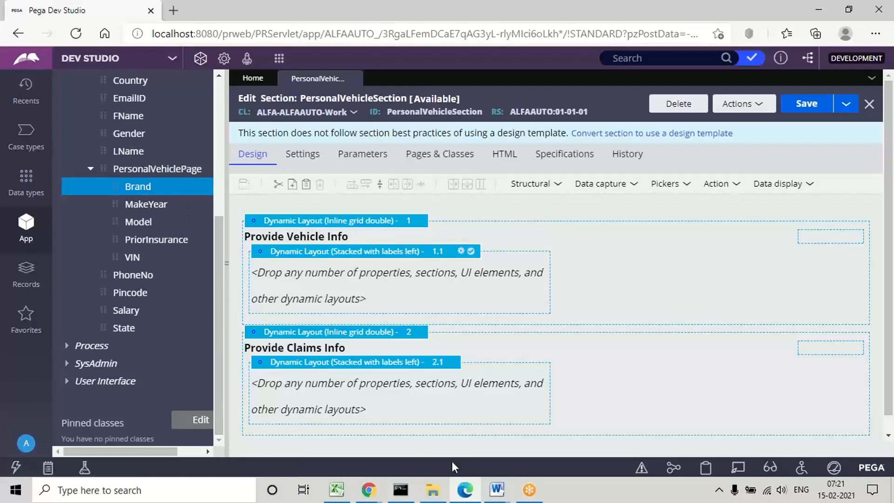
Step: Switch to the Page Properties document in Word and read which UI controls to add in Layout 1.1 for mapping the vehicle properties
{"action": "left_click", "coordinate": [499, 495]}
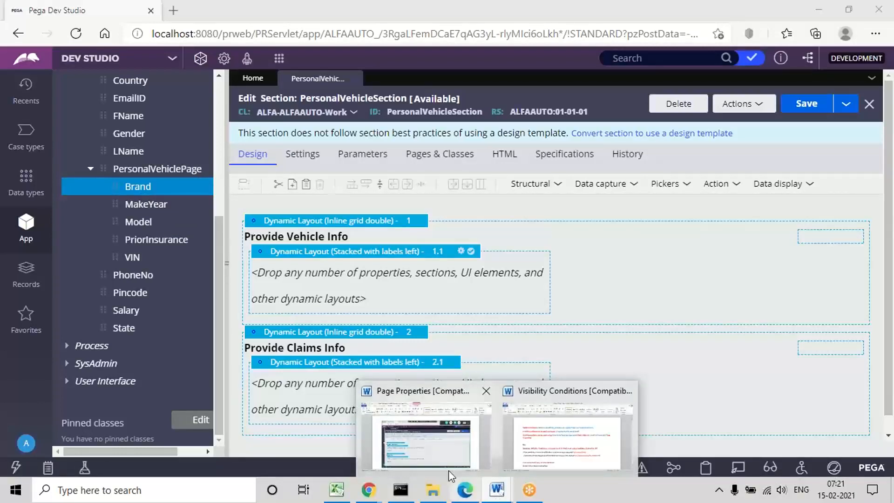
{"action": "left_click", "coordinate": [401, 443]}
{"action": "scroll", "coordinate": [397, 437], "scroll_direction": "down", "scroll_amount": 2}
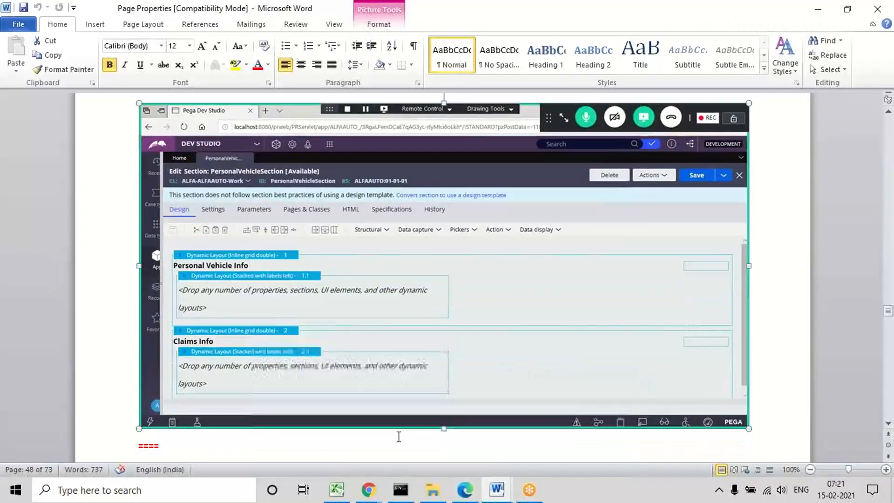
{"action": "left_click", "coordinate": [400, 436]}
{"action": "scroll", "coordinate": [401, 436], "scroll_direction": "down", "scroll_amount": 8}
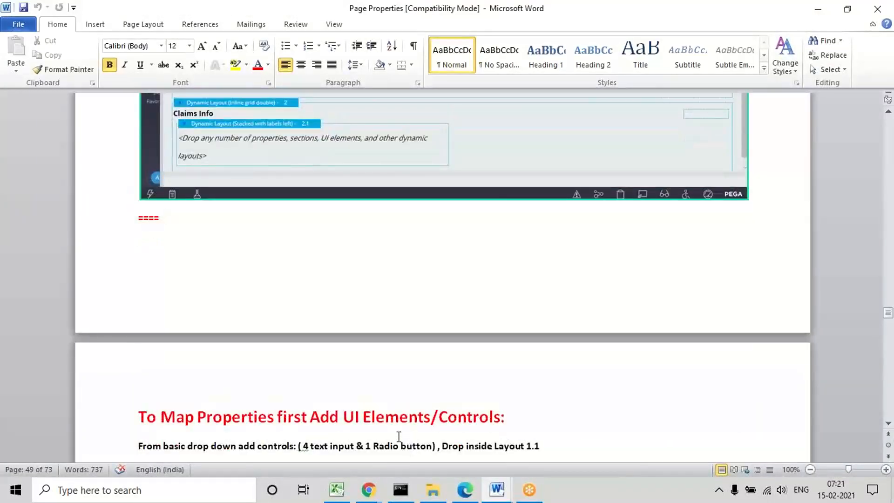
{"action": "key", "text": "Down"}
{"action": "key", "text": "Return"}
{"action": "type", "text": "Property Name - Type - Control"}
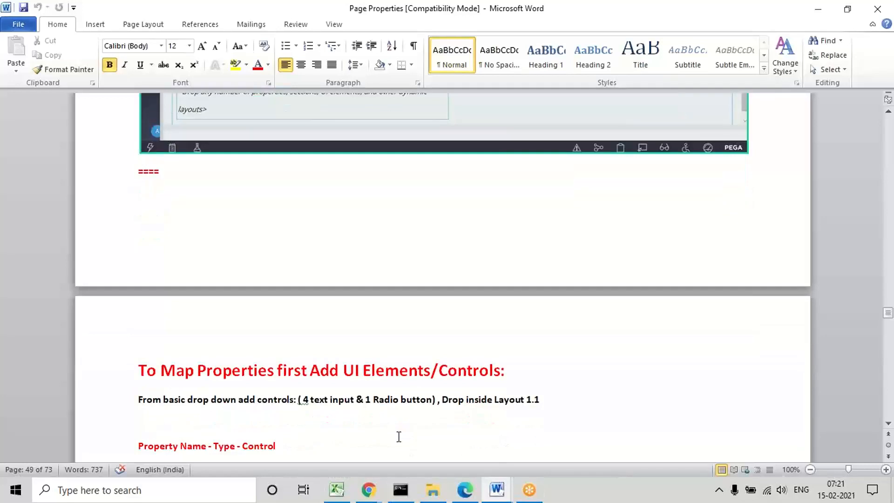
{"action": "key", "text": "Down"}
{"action": "key", "text": "Down"}
{"action": "key", "text": "Down"}
{"action": "key", "text": "Down"}
{"action": "key", "text": "Down"}
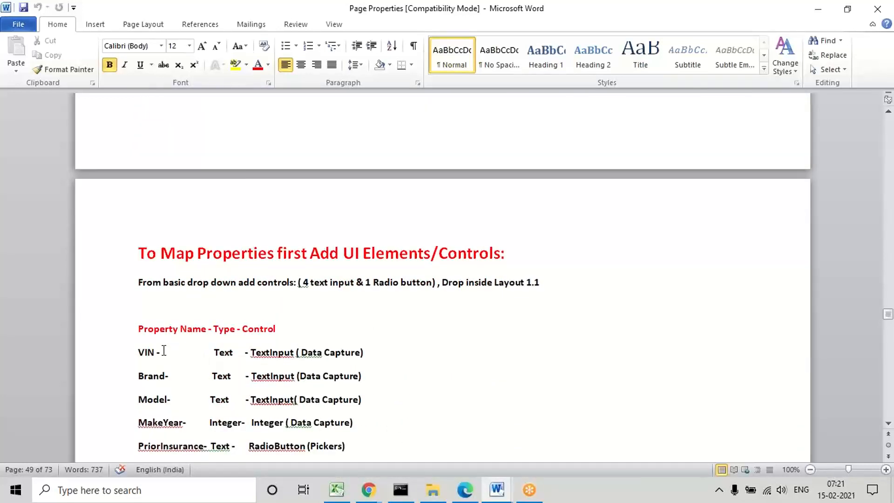
Step: Read the type and control listed for VIN, Brand, Model, MakeYear and PriorInsurance in the document
{"action": "double_click", "coordinate": [144, 352]}
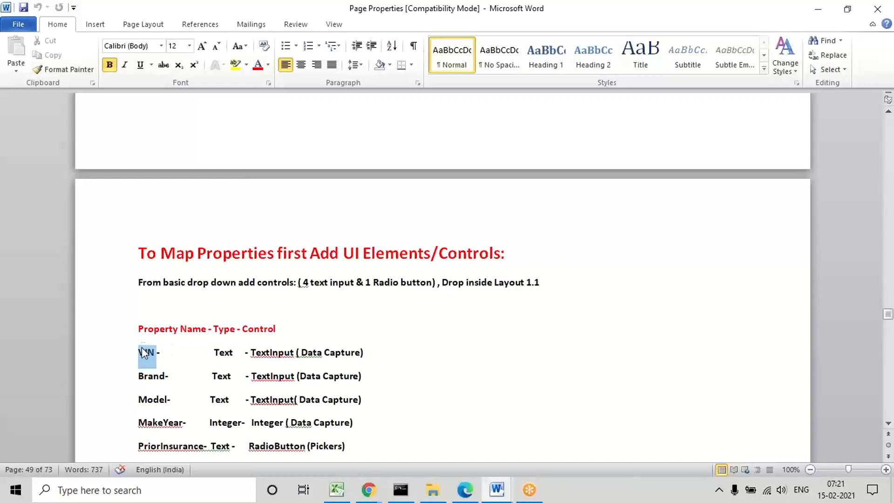
{"action": "double_click", "coordinate": [226, 352]}
{"action": "double_click", "coordinate": [278, 353]}
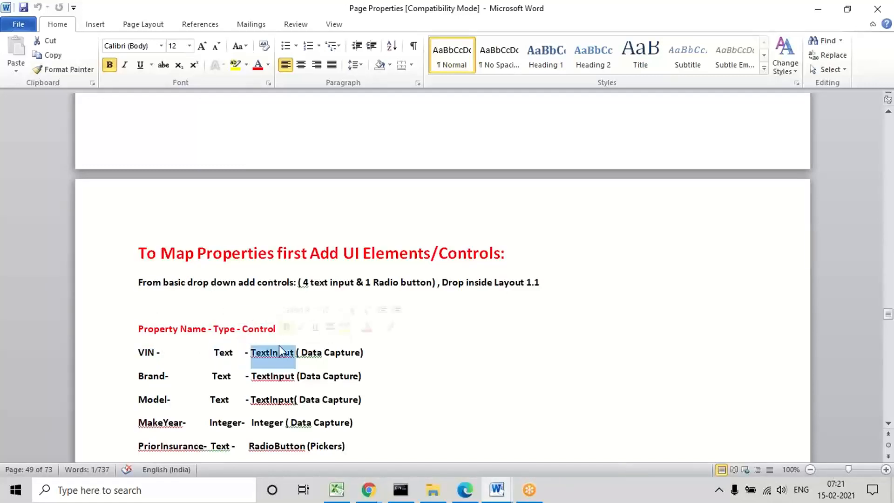
{"action": "double_click", "coordinate": [147, 374]}
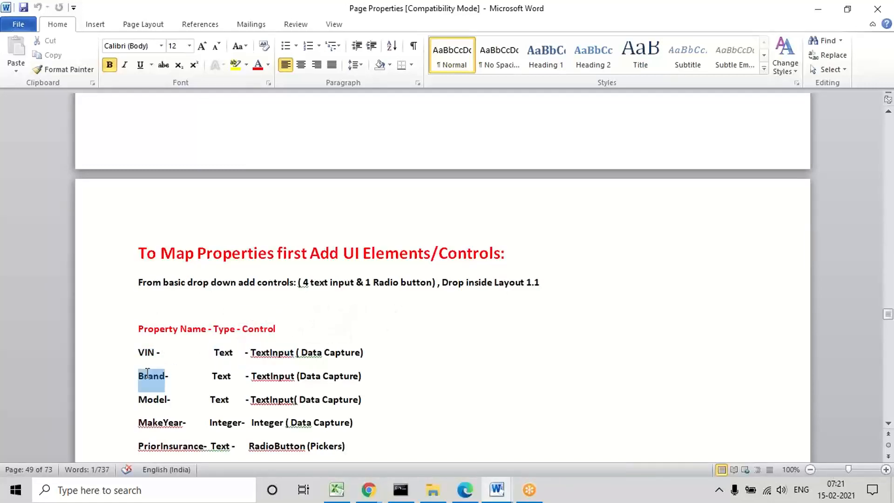
{"action": "triple_click", "coordinate": [277, 399]}
{"action": "double_click", "coordinate": [152, 422]}
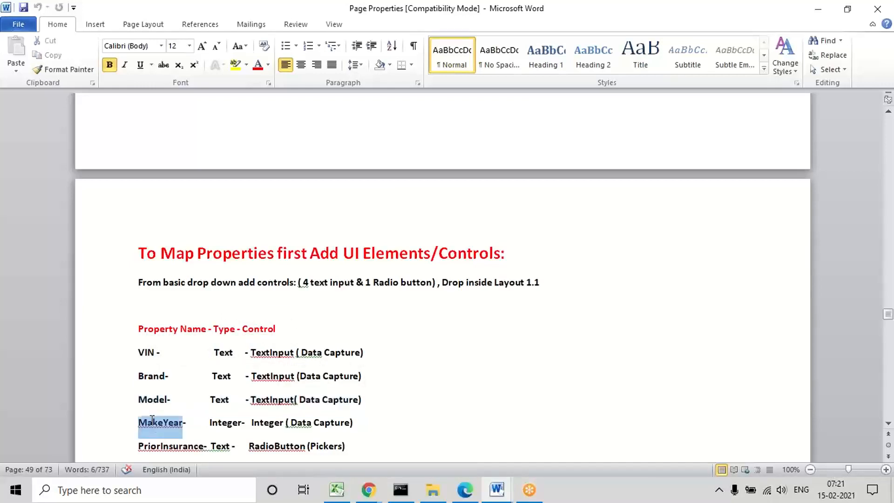
{"action": "double_click", "coordinate": [227, 423]}
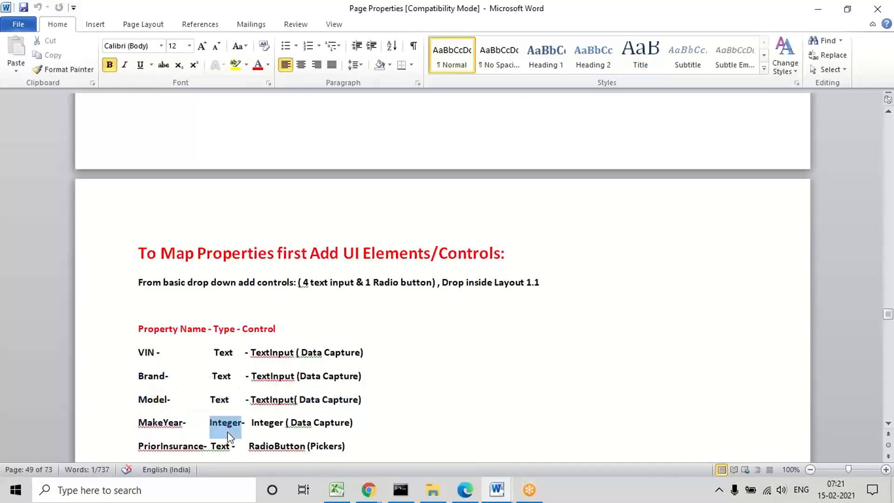
{"action": "double_click", "coordinate": [269, 423]}
{"action": "double_click", "coordinate": [160, 446]}
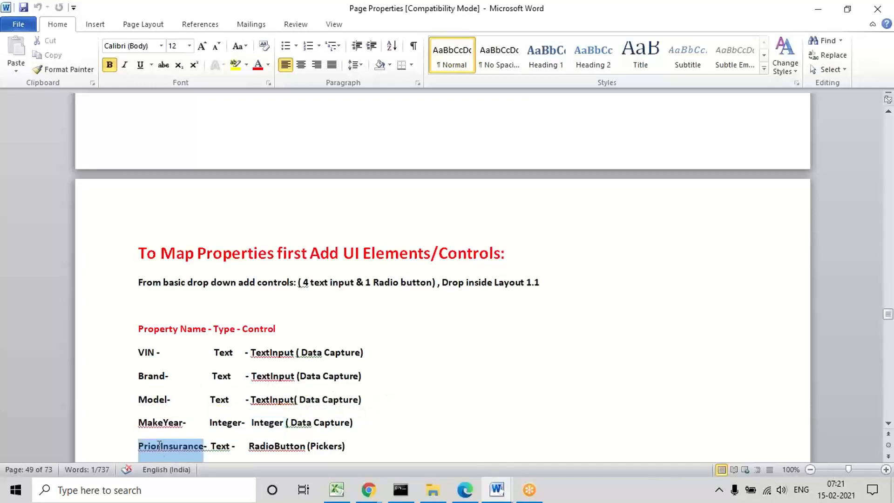
{"action": "triple_click", "coordinate": [269, 447]}
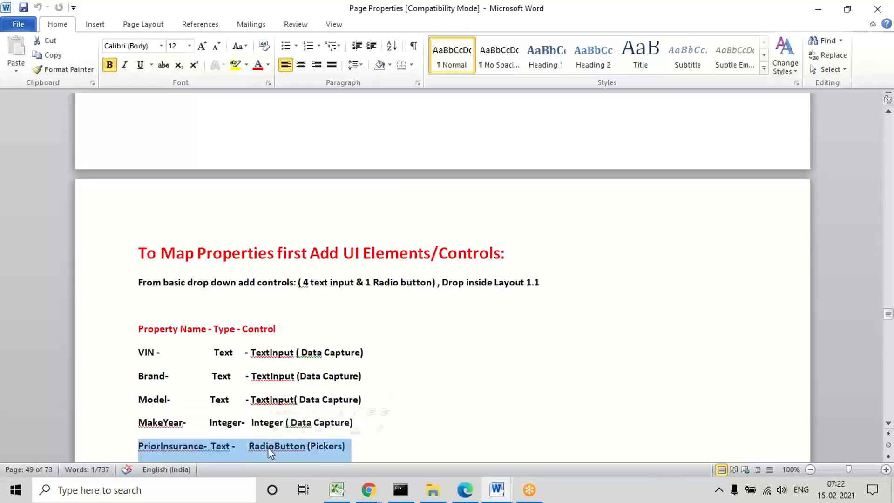
{"action": "left_click", "coordinate": [412, 352]}
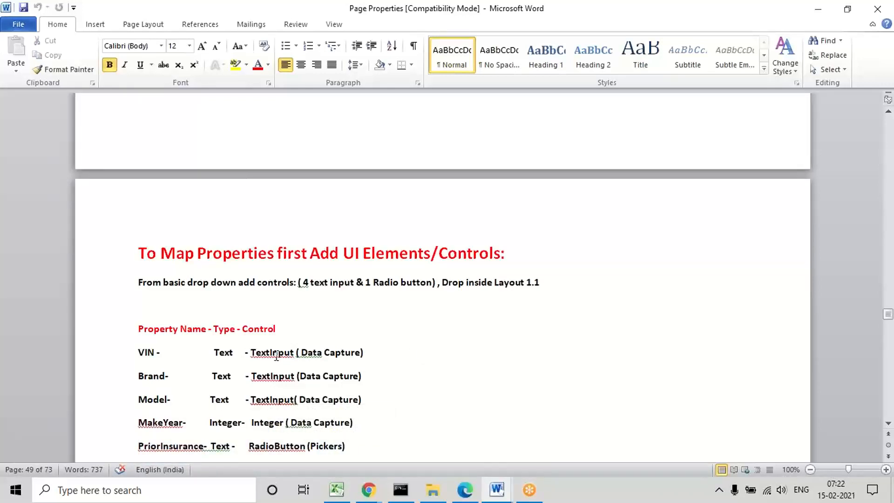
{"action": "double_click", "coordinate": [272, 376]}
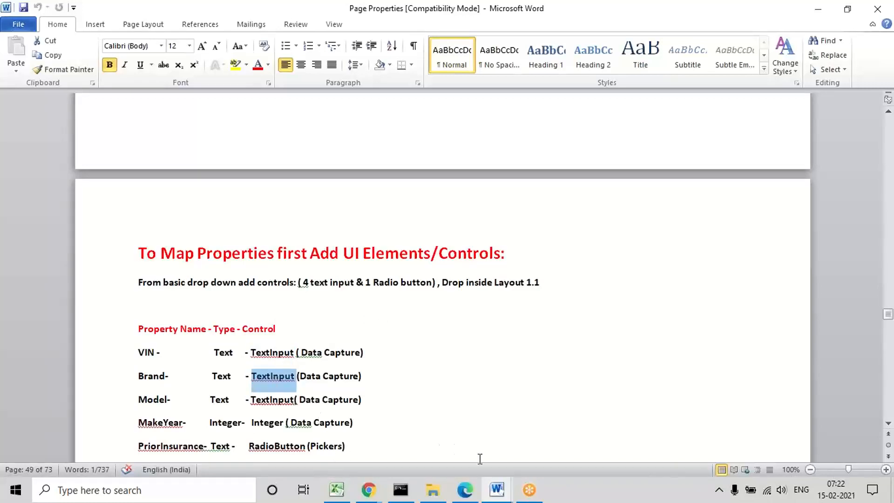
Step: Glance at the section in Pega Dev Studio, return to Word and check which control category each vehicle property's control belongs to
{"action": "left_click", "coordinate": [466, 490]}
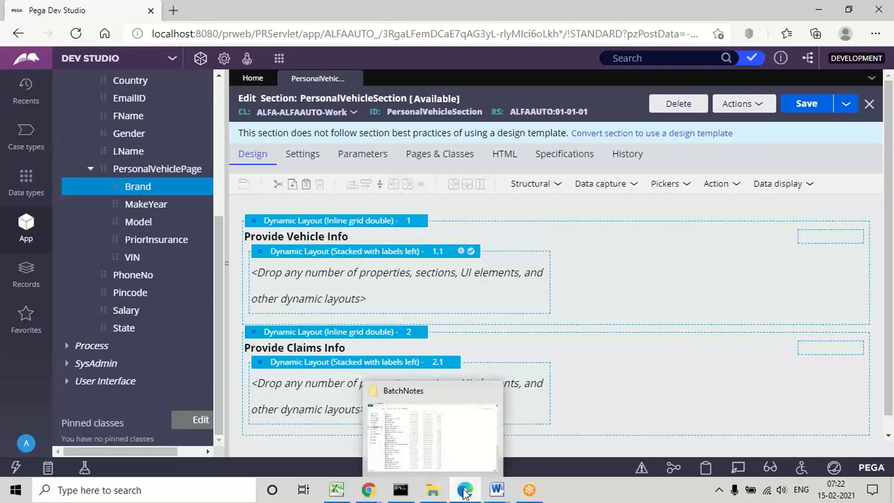
{"action": "left_click", "coordinate": [497, 490]}
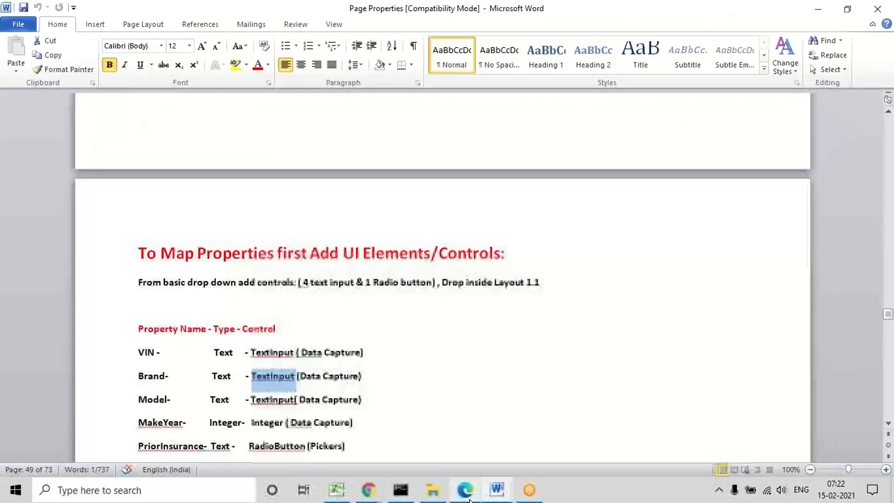
{"action": "double_click", "coordinate": [318, 354]}
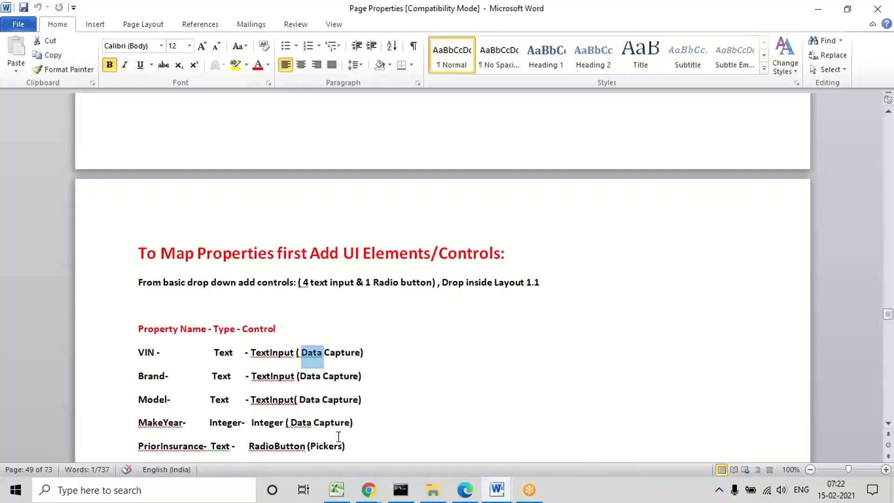
{"action": "double_click", "coordinate": [325, 443]}
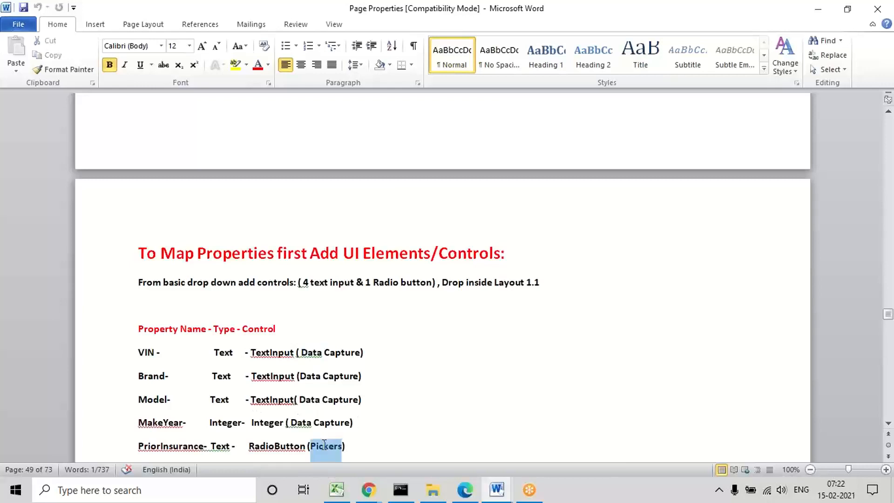
{"action": "double_click", "coordinate": [273, 443]}
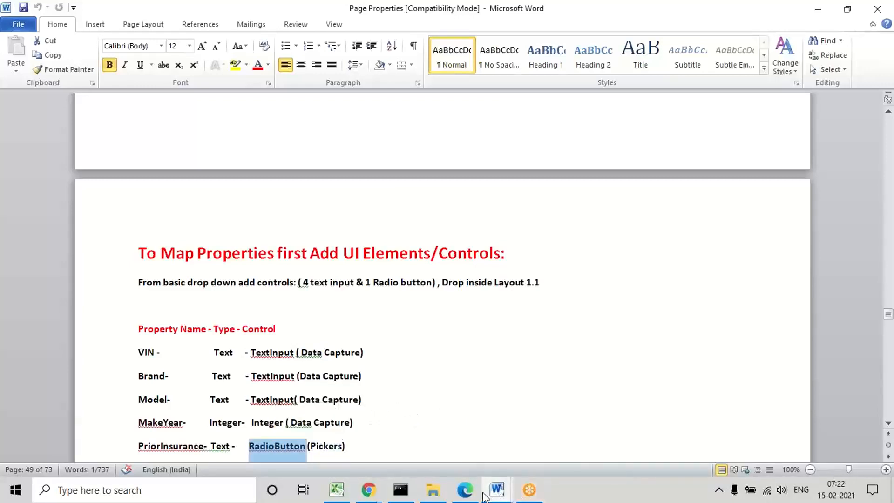
Step: Find the Claims Layout instructions further down the document and read the type, control and category listed for the claims properties
{"action": "left_click", "coordinate": [425, 414]}
{"action": "key", "text": "Down"}
{"action": "key", "text": "Down"}
{"action": "key", "text": "Down"}
{"action": "key", "text": "Down"}
{"action": "key", "text": "Down"}
{"action": "key", "text": "Down"}
{"action": "key", "text": "Down"}
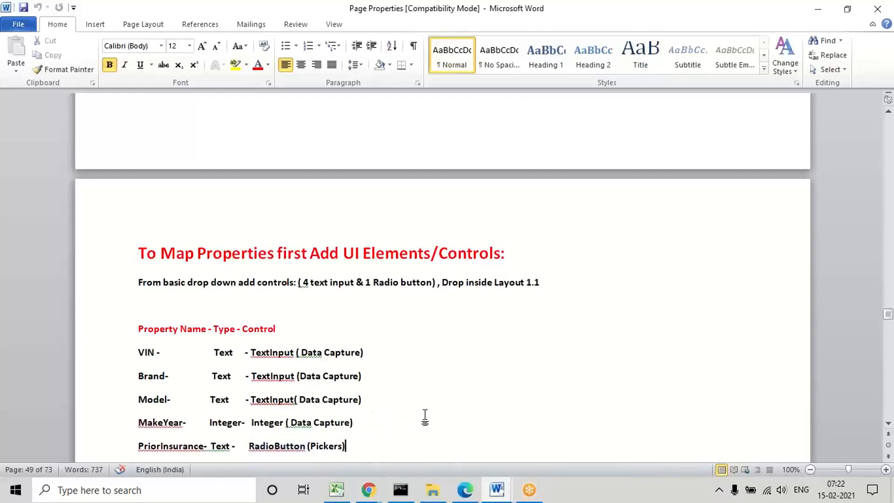
{"action": "key", "text": "Down"}
{"action": "key", "text": "Down"}
{"action": "key", "text": "Down"}
{"action": "key", "text": "Down"}
{"action": "key", "text": "Down"}
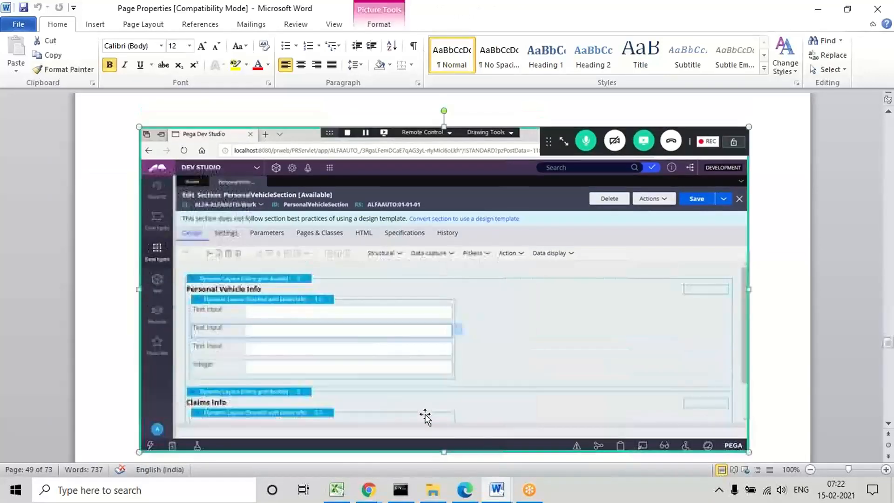
{"action": "key", "text": "Down"}
{"action": "key", "text": "Down"}
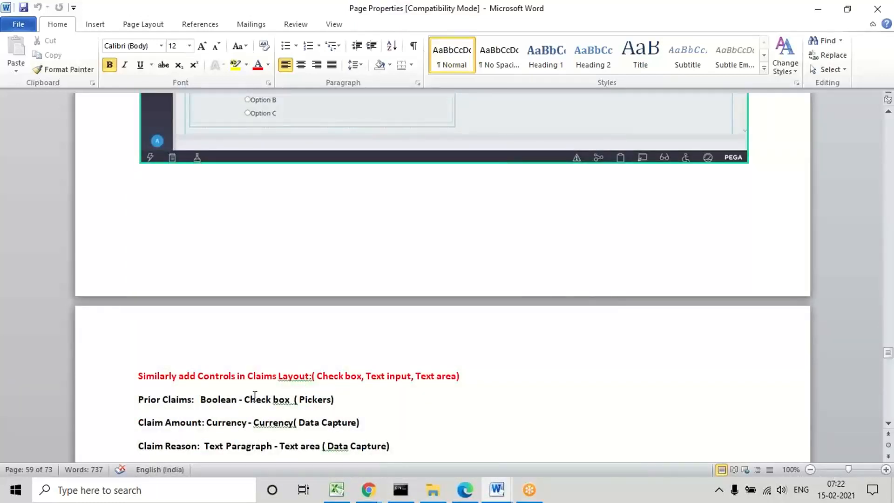
{"action": "double_click", "coordinate": [206, 401]}
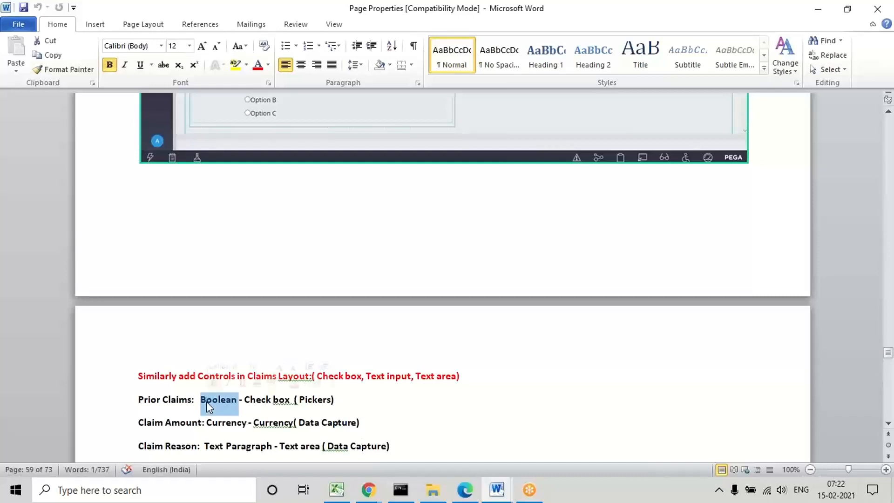
{"action": "left_click", "coordinate": [267, 399]}
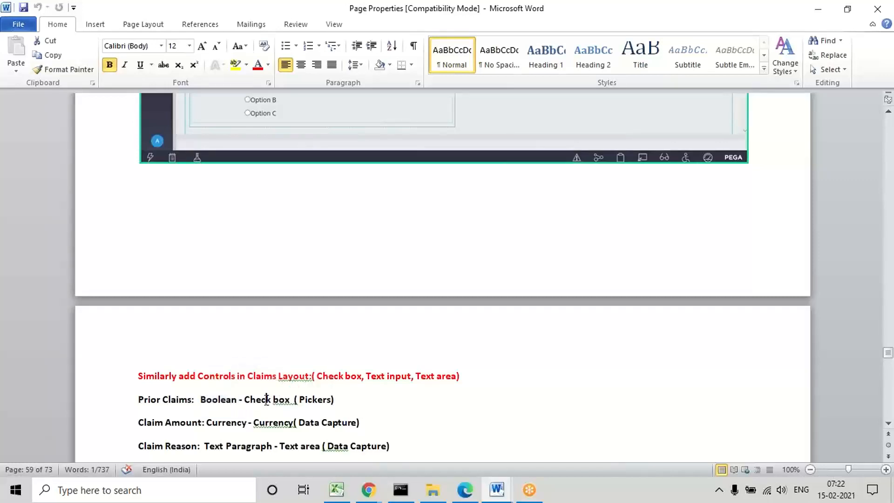
{"action": "double_click", "coordinate": [266, 399]}
{"action": "double_click", "coordinate": [321, 398]}
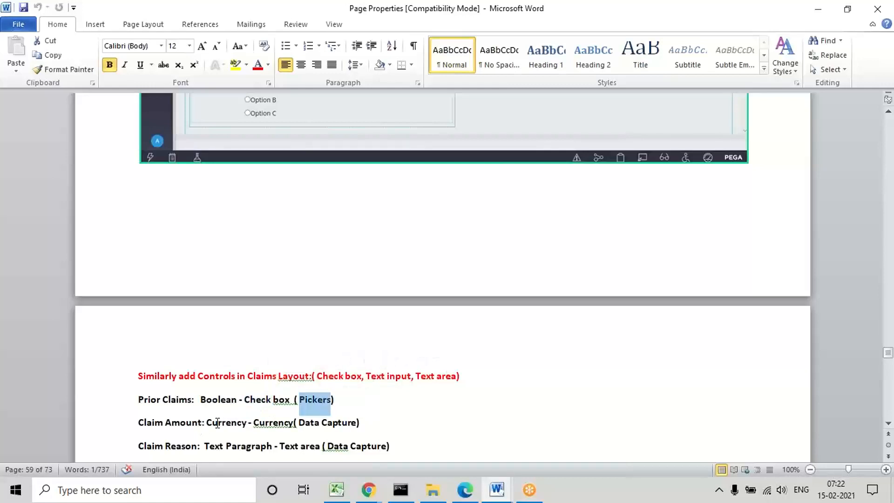
{"action": "double_click", "coordinate": [243, 422]}
{"action": "double_click", "coordinate": [328, 424]}
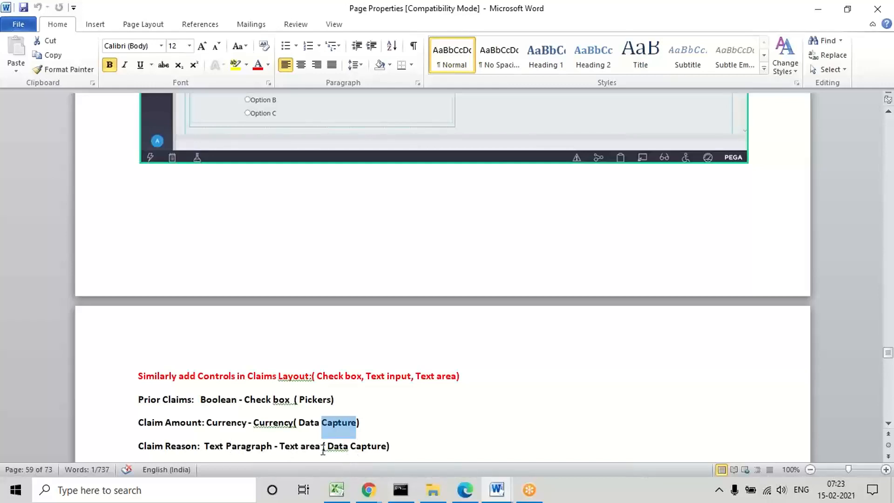
{"action": "left_click", "coordinate": [213, 402]}
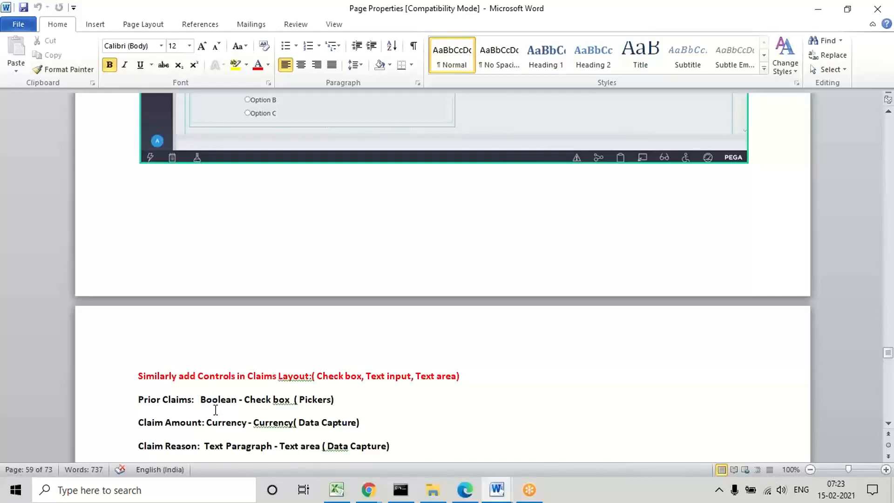
{"action": "triple_click", "coordinate": [167, 400]}
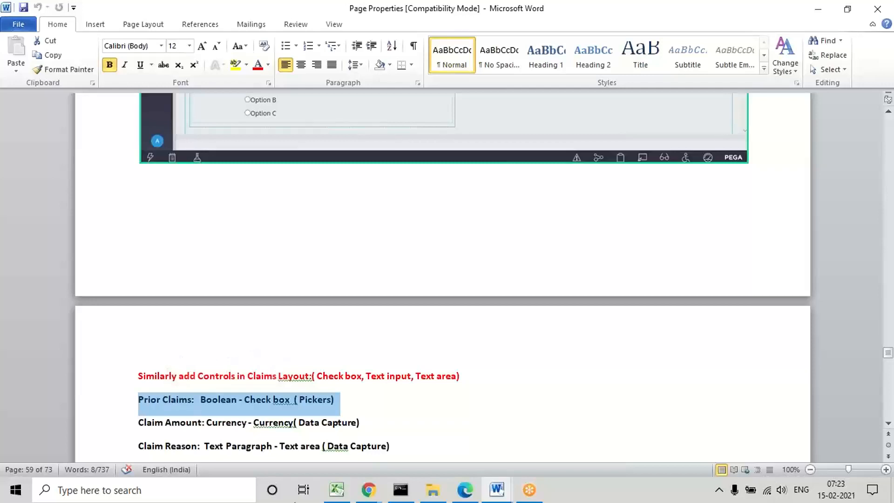
Step: Switch to Pega Dev Studio in the browser, collapse the App explorer and place a Text input control in nested layout 1.1
{"action": "left_click", "coordinate": [465, 490]}
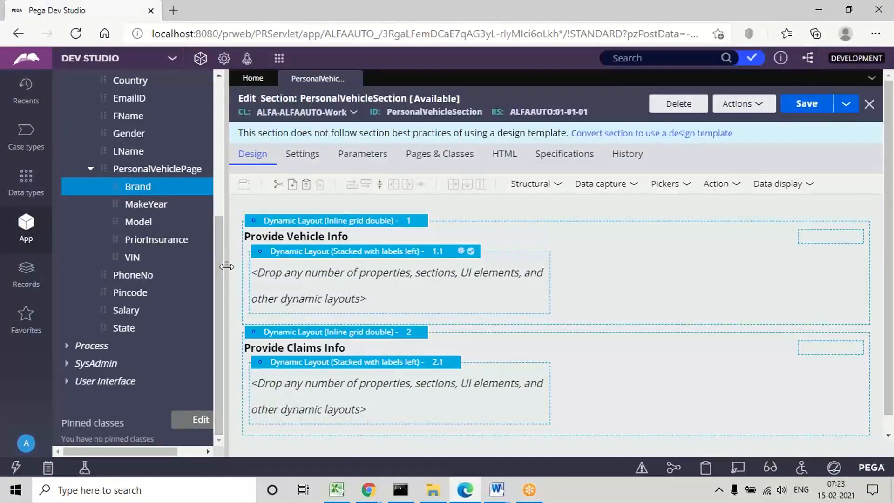
{"action": "left_click_drag", "start_coordinate": [227, 271], "coordinate": [49, 272]}
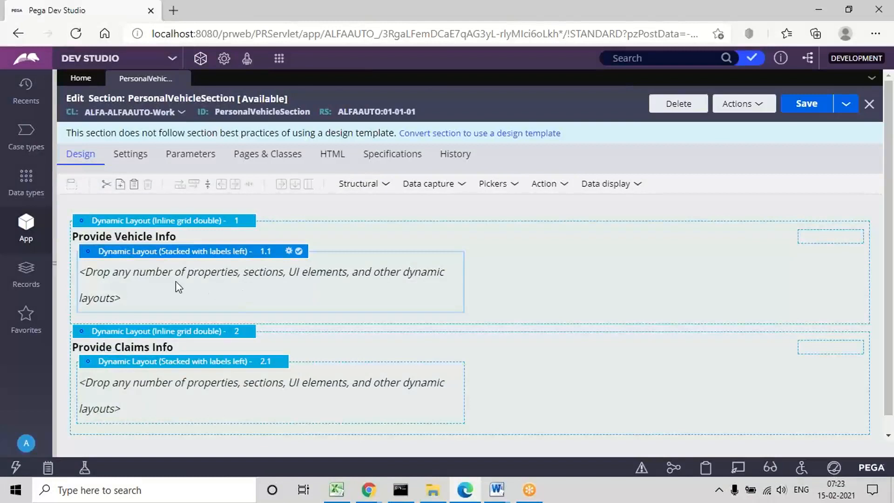
{"action": "left_click", "coordinate": [459, 186]}
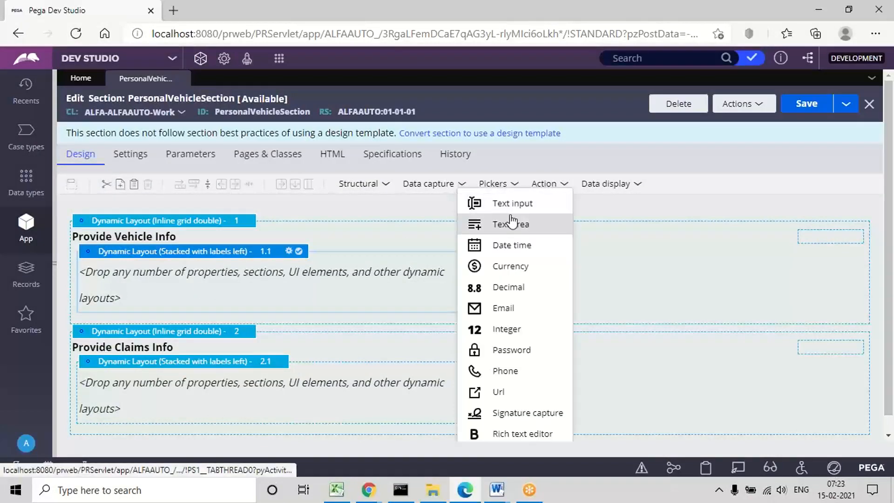
{"action": "left_click_drag", "start_coordinate": [509, 210], "coordinate": [270, 277]}
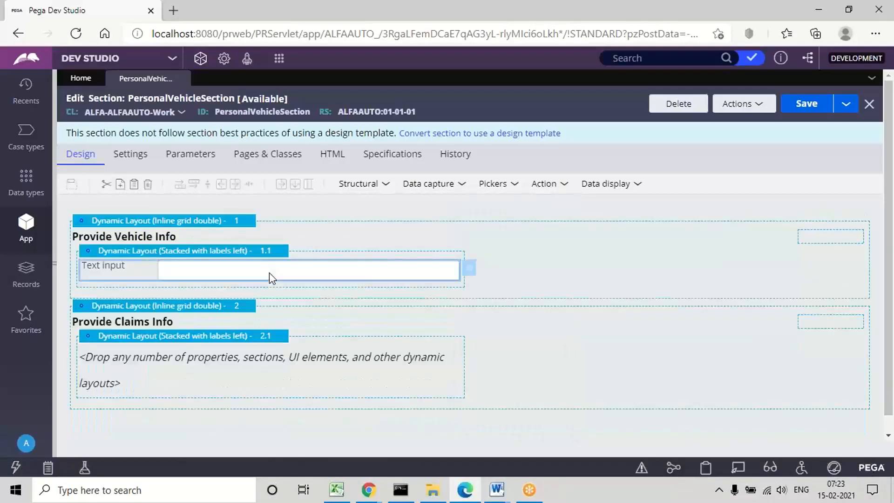
Step: Copy the Text input control in nested layout 1.1 and paste it twice to make three text inputs
{"action": "right_click", "coordinate": [325, 274]}
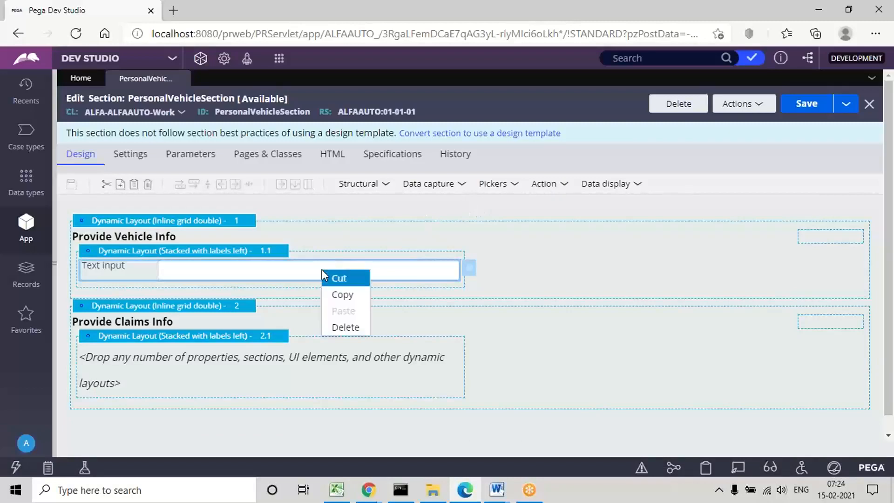
{"action": "left_click", "coordinate": [350, 297]}
{"action": "right_click", "coordinate": [283, 268]}
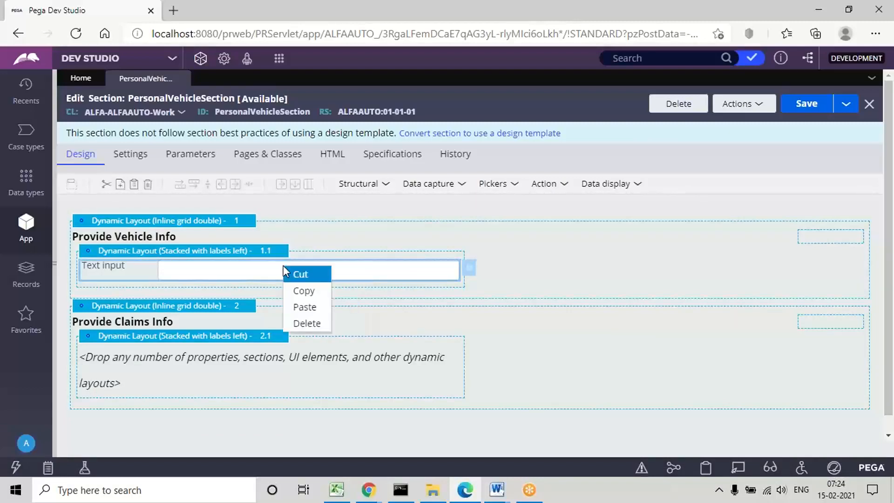
{"action": "left_click", "coordinate": [305, 307]}
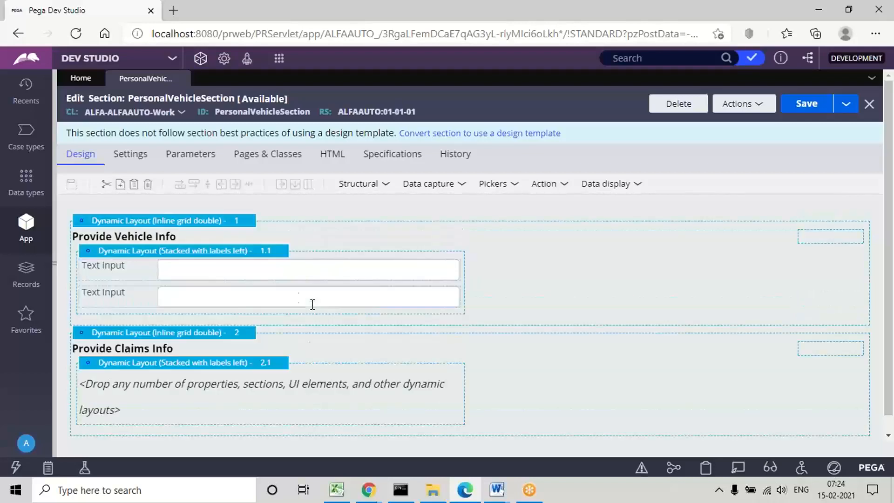
{"action": "right_click", "coordinate": [262, 299]}
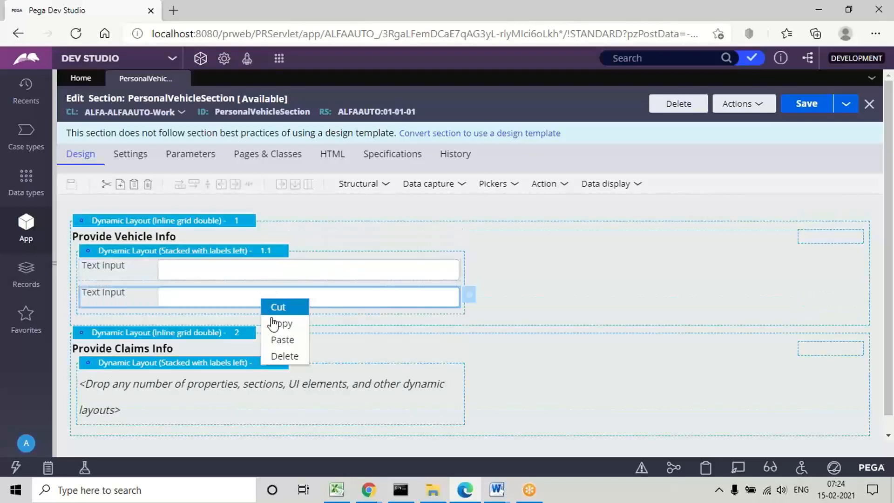
{"action": "left_click", "coordinate": [289, 341]}
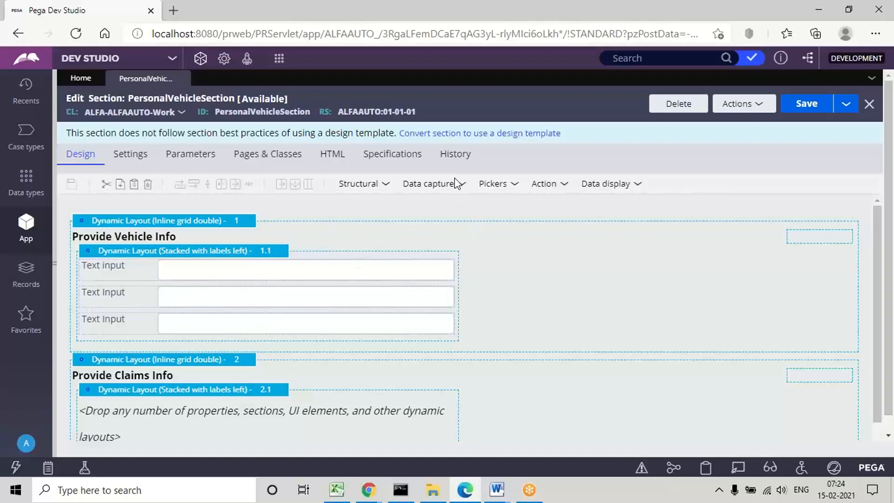
Step: Place an Integer control below the three text inputs in nested layout 1.1
{"action": "left_click", "coordinate": [467, 190]}
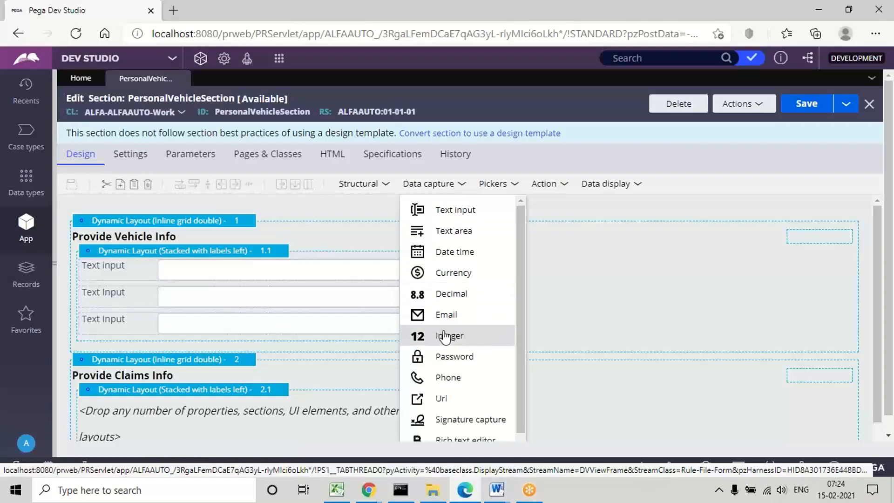
{"action": "left_click_drag", "start_coordinate": [445, 336], "coordinate": [164, 345]}
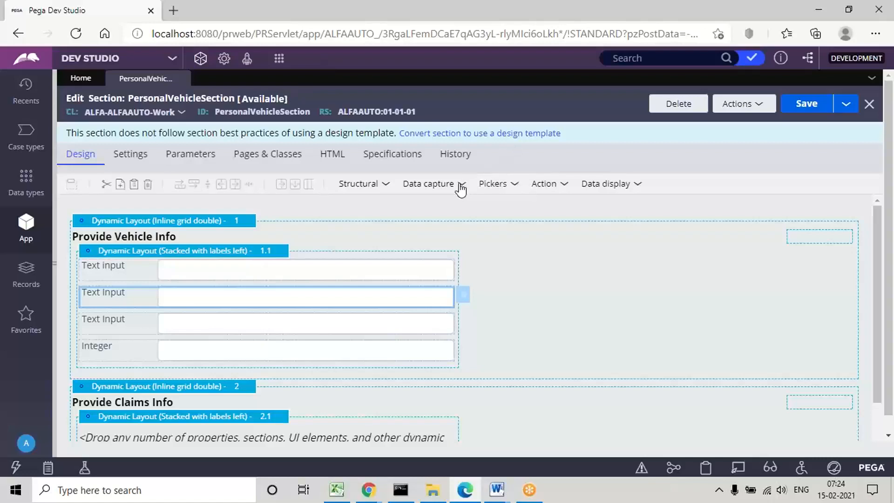
Step: Place a Radio buttons control below the Integer control in nested layout 1.1 and a Checkbox control in nested layout 2.1
{"action": "left_click", "coordinate": [515, 186]}
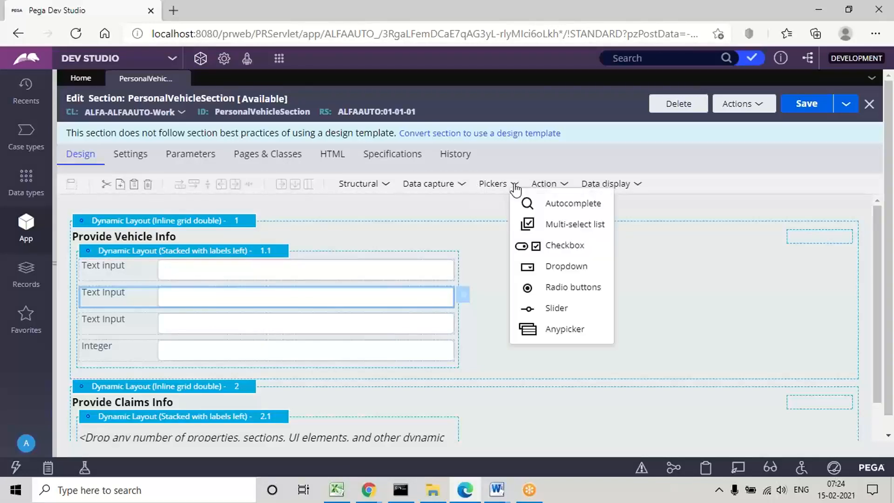
{"action": "left_click_drag", "start_coordinate": [554, 290], "coordinate": [202, 375]}
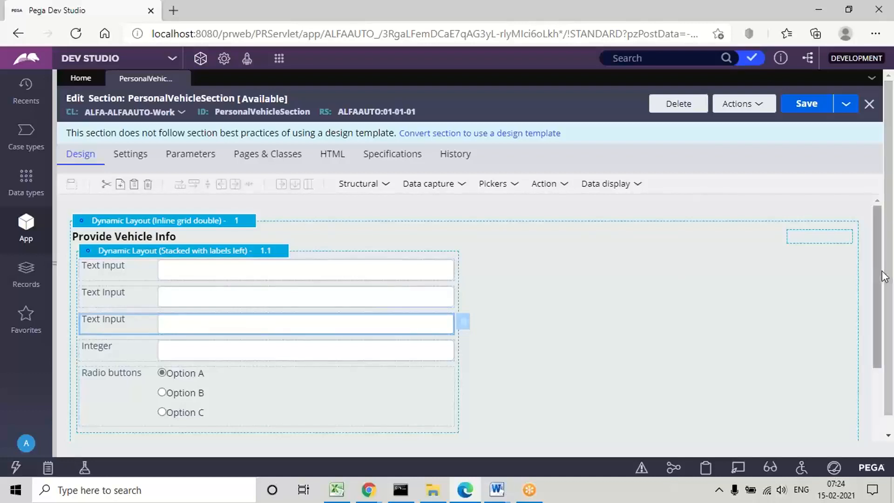
{"action": "left_click_drag", "start_coordinate": [875, 273], "coordinate": [872, 412]}
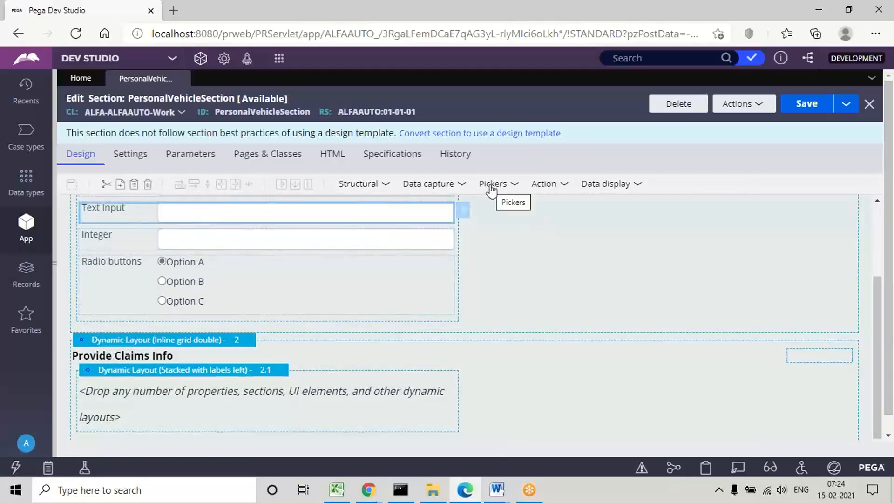
{"action": "left_click", "coordinate": [514, 191]}
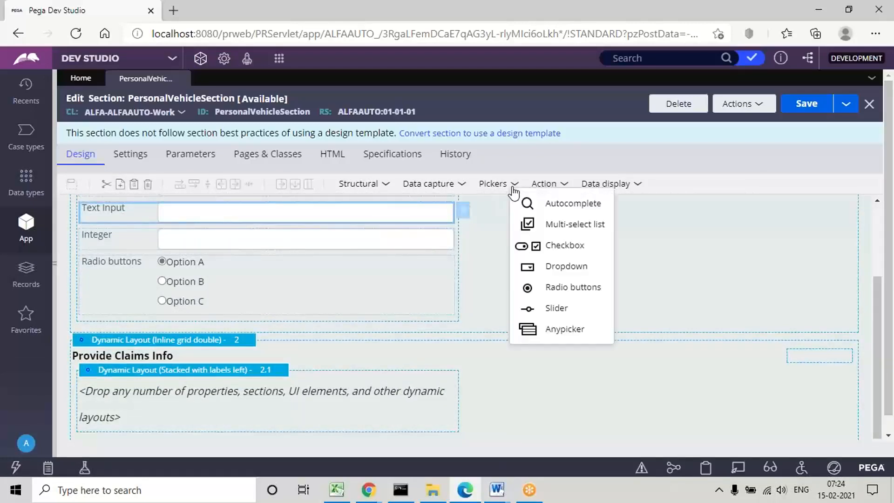
{"action": "left_click", "coordinate": [560, 245]}
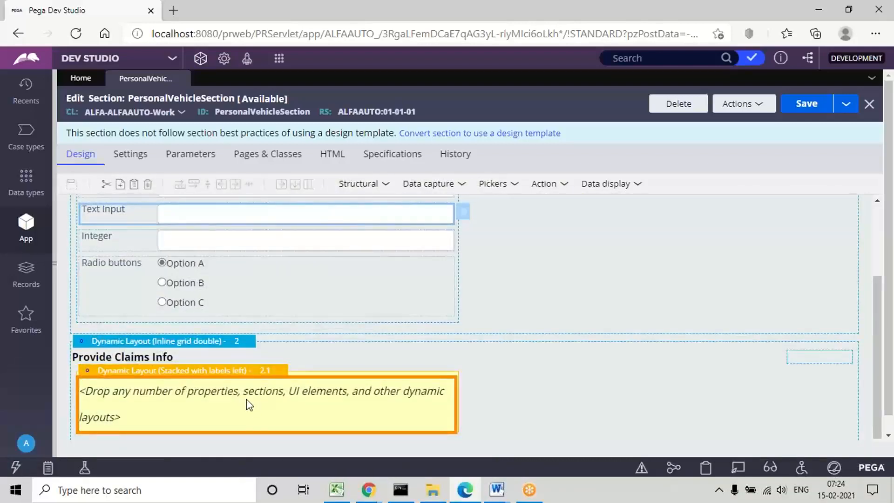
{"action": "left_click", "coordinate": [246, 399]}
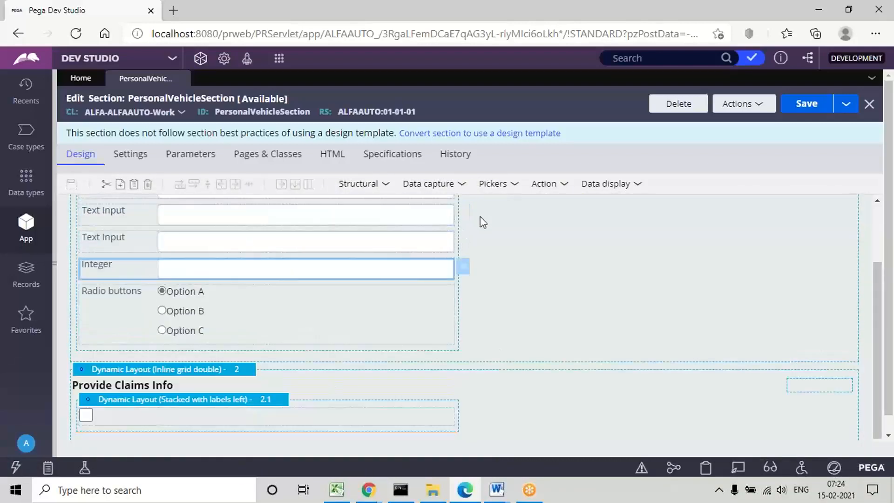
Step: Add a Currency control and a Text area control below the checkbox in nested layout 2.1
{"action": "left_click", "coordinate": [461, 189]}
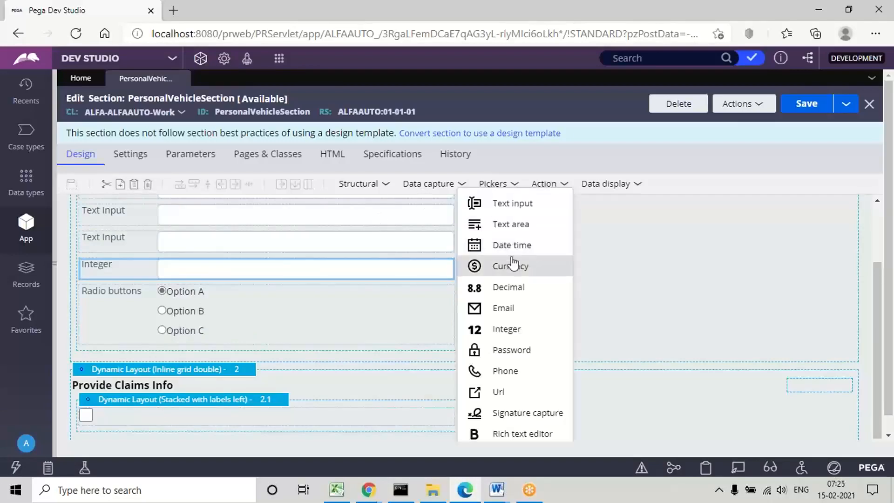
{"action": "left_click_drag", "start_coordinate": [513, 268], "coordinate": [128, 415]}
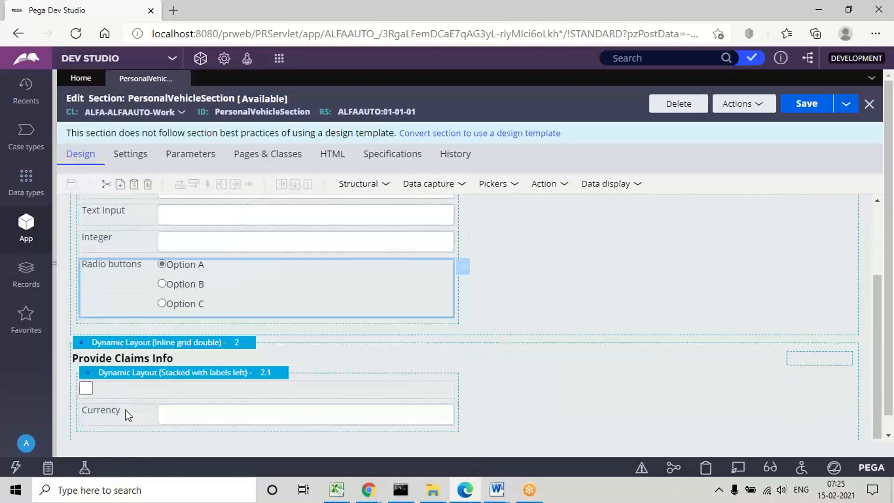
{"action": "left_click", "coordinate": [462, 185]}
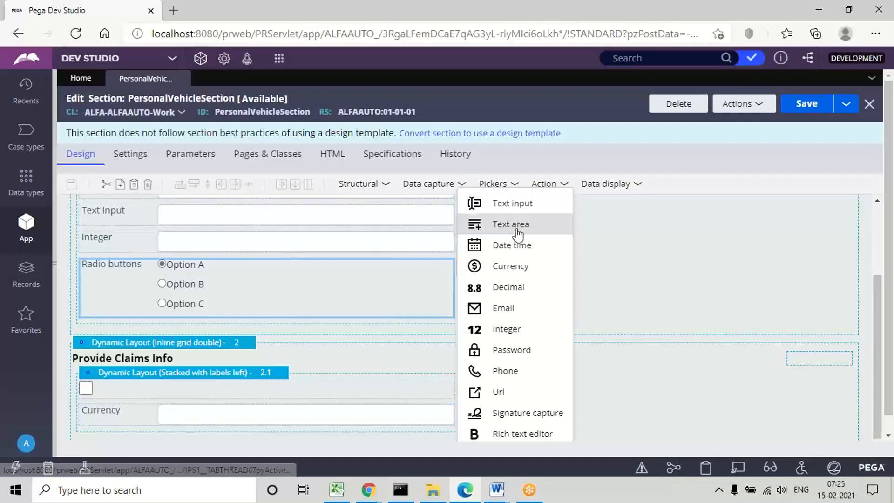
{"action": "left_click_drag", "start_coordinate": [516, 226], "coordinate": [83, 412]}
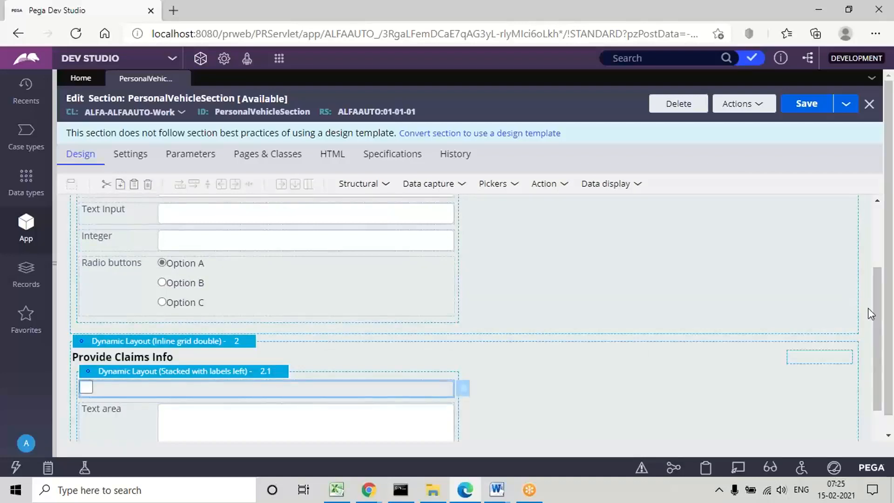
Step: Move the Currency control above the Text area in nested layout 2.1
{"action": "scroll", "coordinate": [877, 320], "scroll_direction": "down", "scroll_amount": 2}
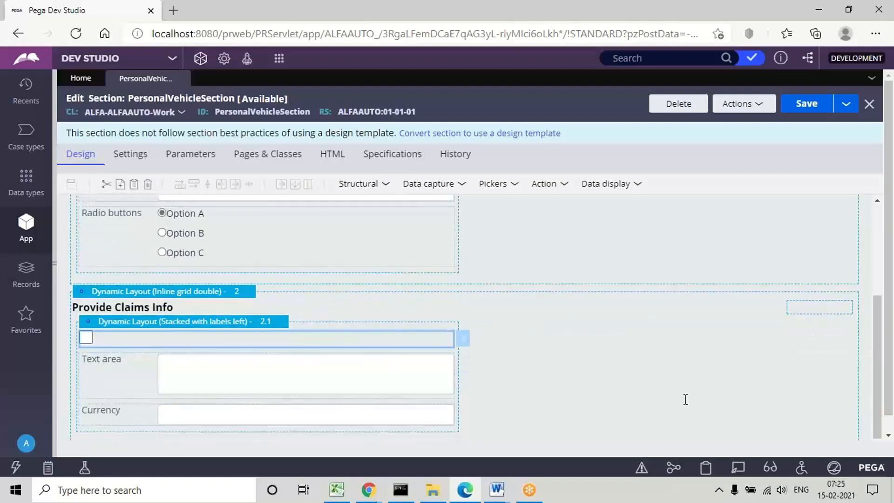
{"action": "left_click", "coordinate": [112, 421]}
{"action": "left_click_drag", "start_coordinate": [110, 413], "coordinate": [103, 380]}
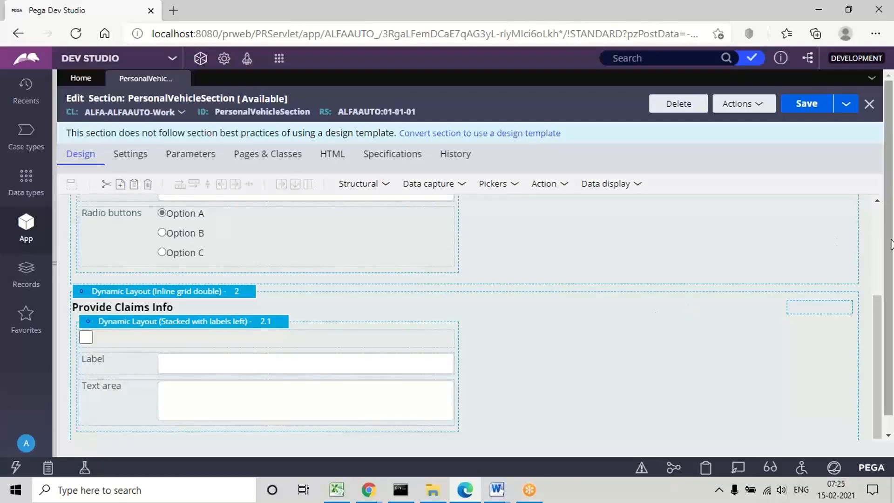
Step: Map the first text input in nested layout 1.1 to the property .PersonalVehiclePage.VIN
{"action": "left_click", "coordinate": [878, 251]}
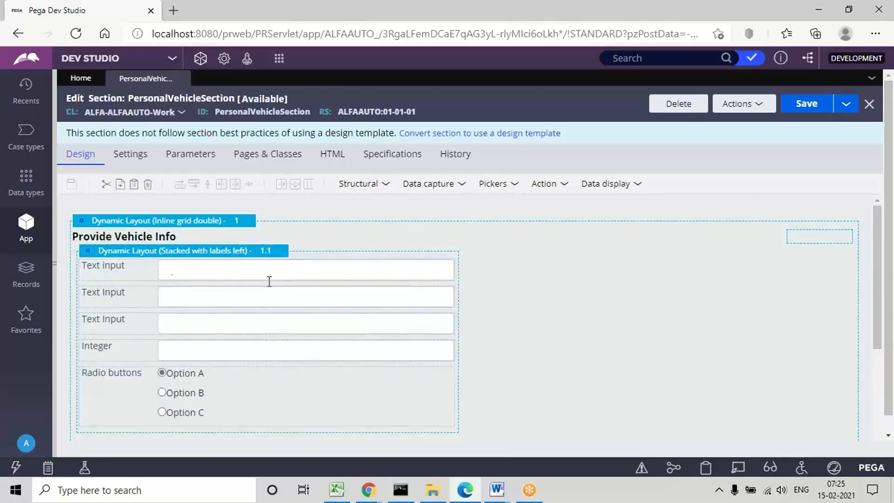
{"action": "left_click", "coordinate": [184, 271]}
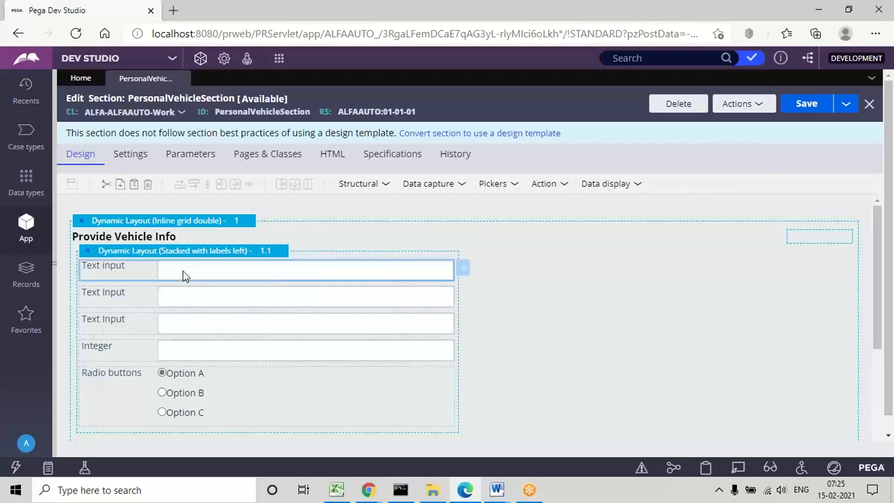
{"action": "left_click", "coordinate": [463, 268]}
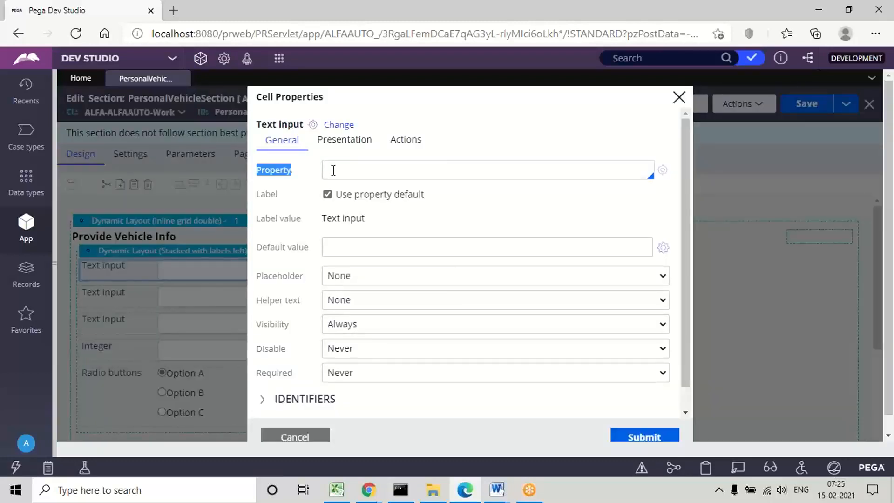
{"action": "left_click", "coordinate": [355, 171]}
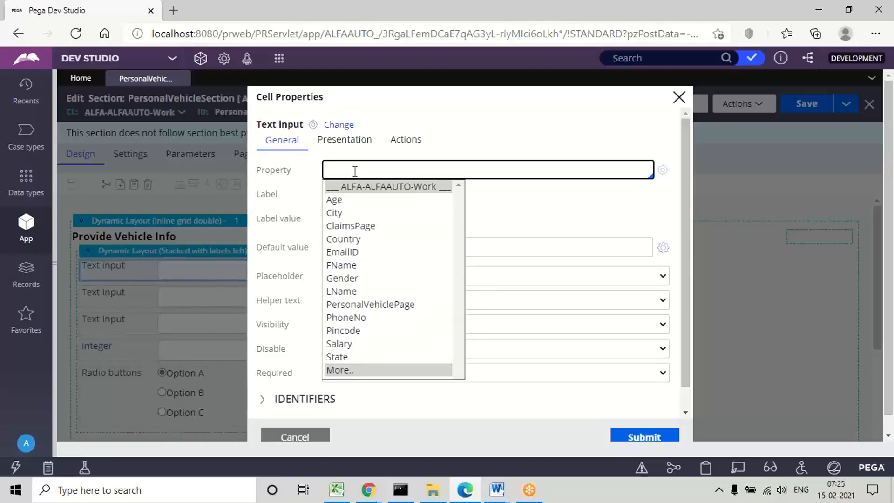
{"action": "type", "text": "P"}
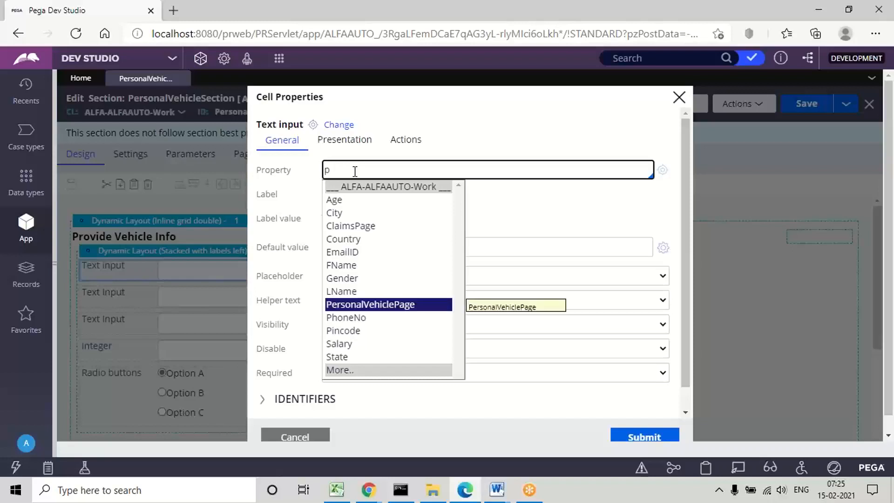
{"action": "key", "text": "Return"}
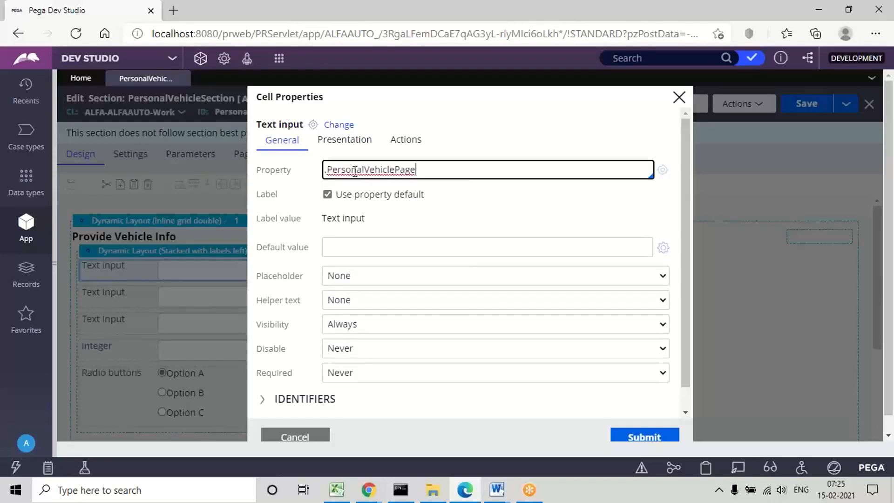
{"action": "type", "text": "."}
{"action": "key", "text": "Down"}
{"action": "key", "text": "Down"}
{"action": "key", "text": "Down"}
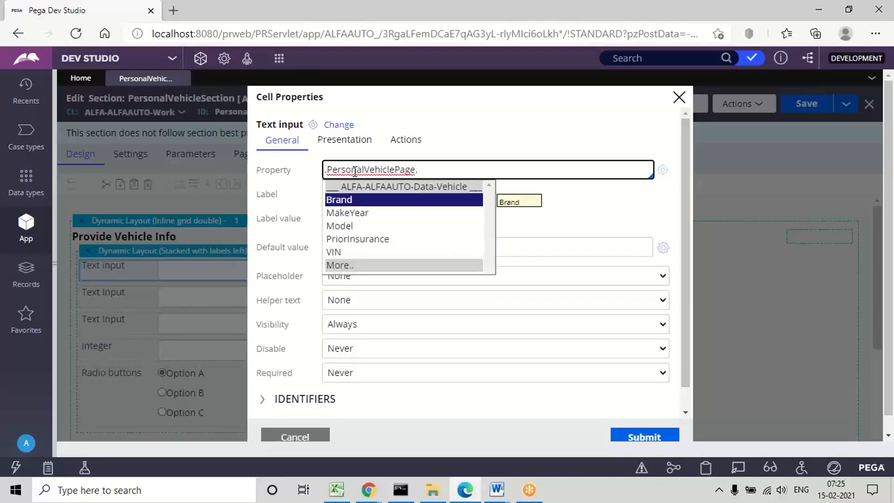
{"action": "key", "text": "Down"}
{"action": "key", "text": "Down"}
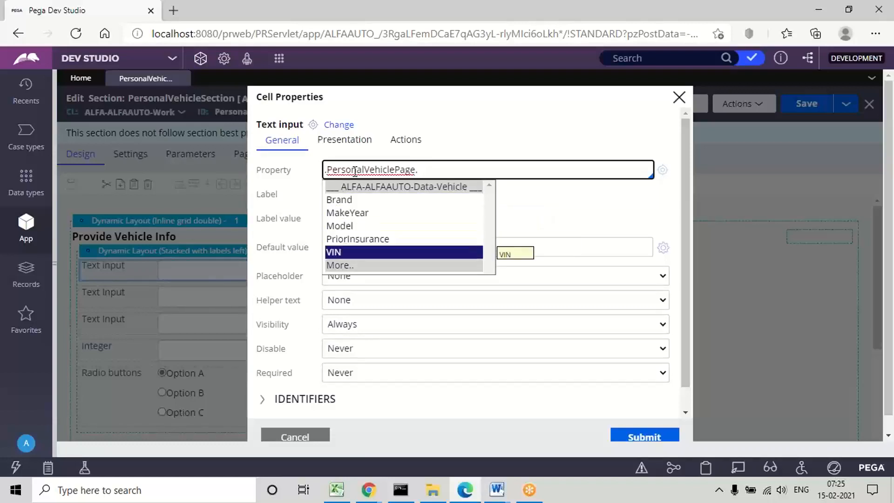
{"action": "key", "text": "Return"}
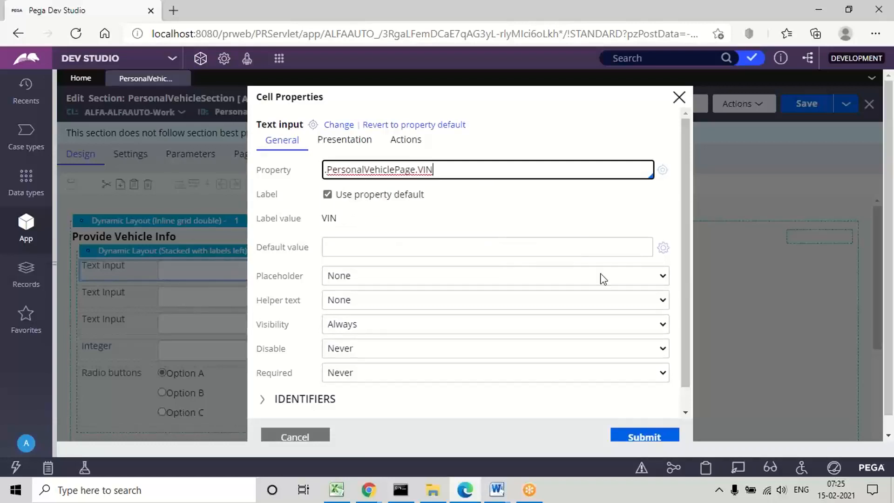
{"action": "left_click", "coordinate": [648, 439]}
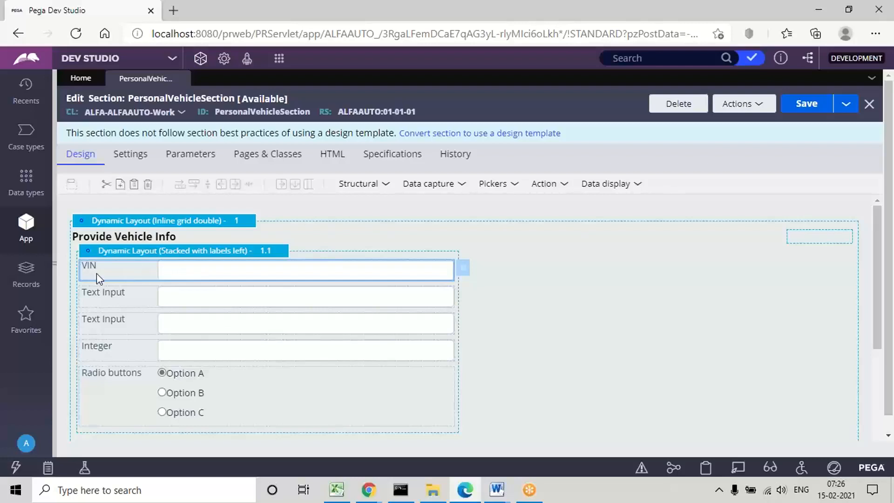
Step: Map the second text input in nested layout 1.1 to the property .PersonalVehiclePage.Brand
{"action": "left_click", "coordinate": [195, 292]}
{"action": "double_click", "coordinate": [194, 292]}
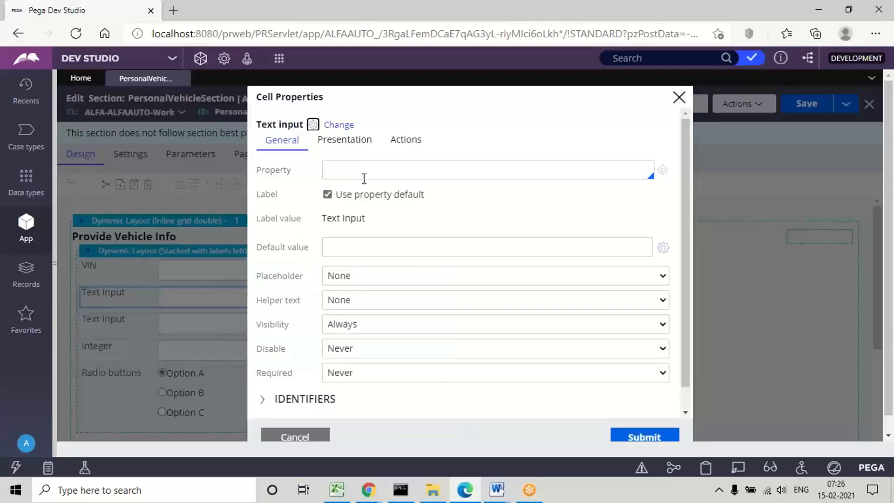
{"action": "left_click", "coordinate": [334, 172]}
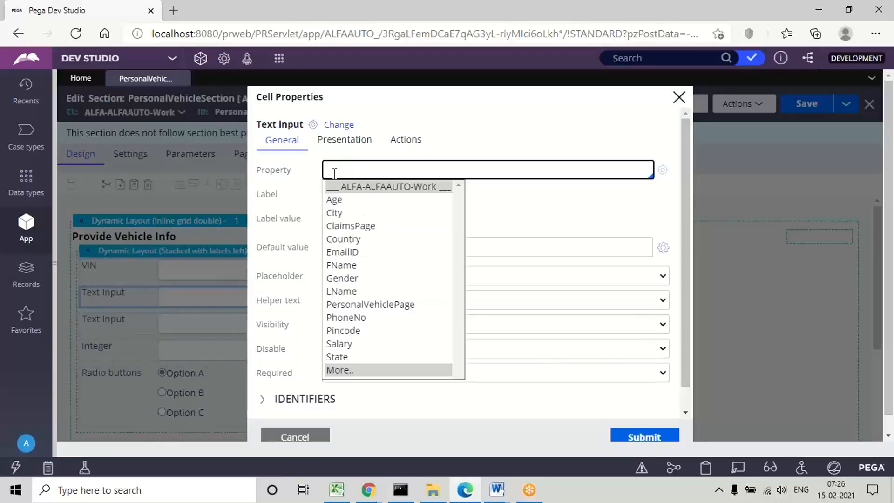
{"action": "key", "text": "Down"}
{"action": "type", "text": ".PersonalVehiclePage"}
{"action": "key", "text": "Return"}
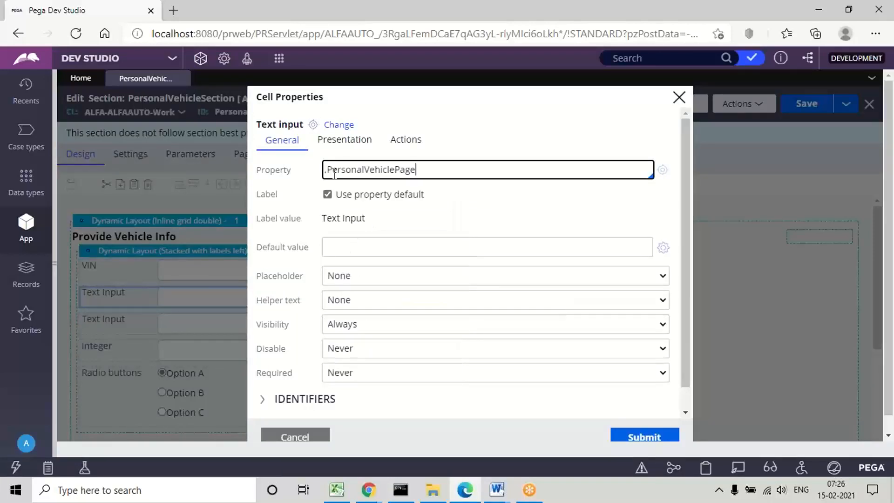
{"action": "type", "text": "."}
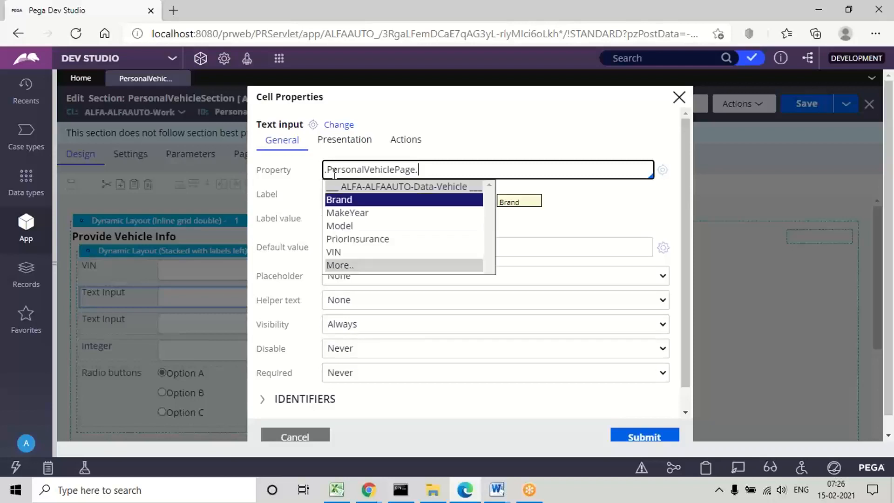
{"action": "key", "text": "Return"}
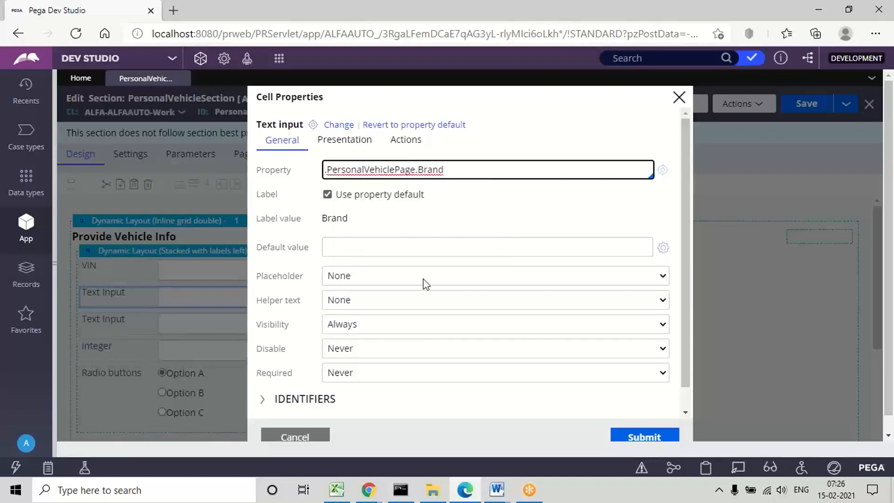
{"action": "left_click", "coordinate": [617, 434]}
Step: Map the third text input in nested layout 1.1 to the property .PersonalVehiclePage.Model
{"action": "left_click", "coordinate": [185, 322]}
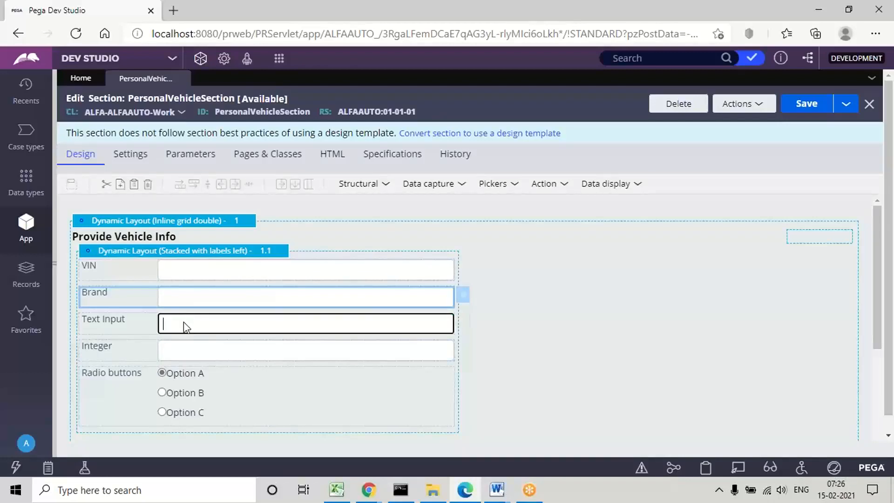
{"action": "double_click", "coordinate": [291, 323]}
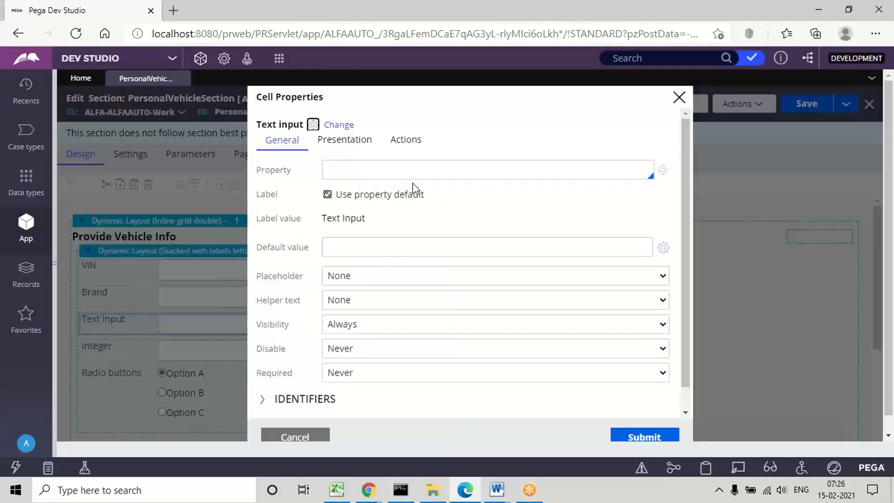
{"action": "left_click", "coordinate": [348, 166]}
{"action": "type", "text": "p"}
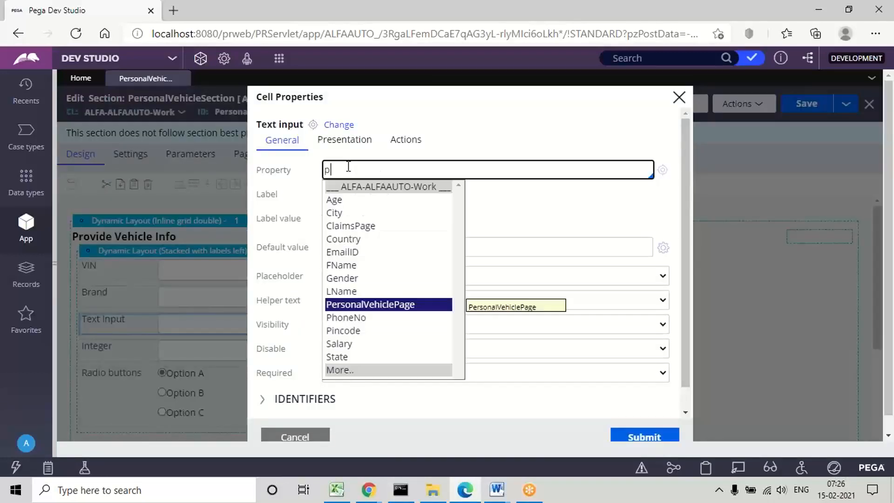
{"action": "key", "text": "Return"}
{"action": "type", "text": "."}
{"action": "key", "text": "Down"}
{"action": "key", "text": "Down"}
{"action": "key", "text": "Return"}
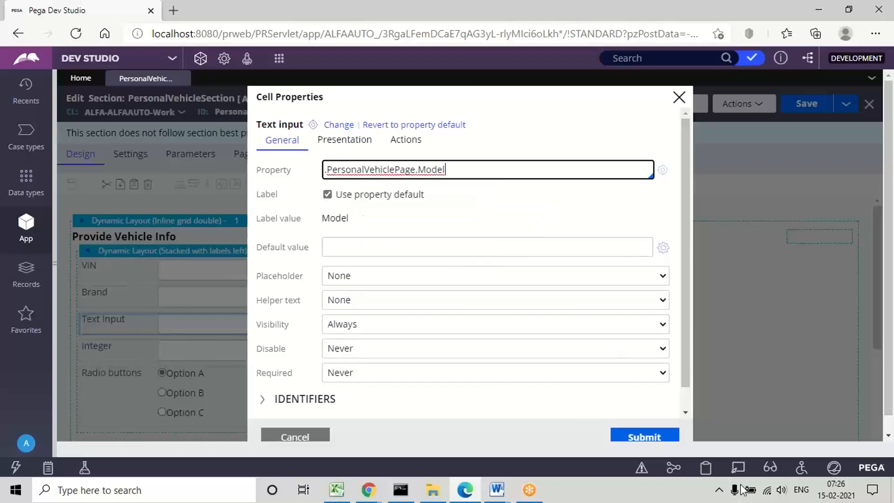
{"action": "left_click", "coordinate": [640, 439]}
Step: Map the Integer control in nested layout 1.1 to the property .PersonalVehiclePage.MakeYear
{"action": "left_click", "coordinate": [200, 348]}
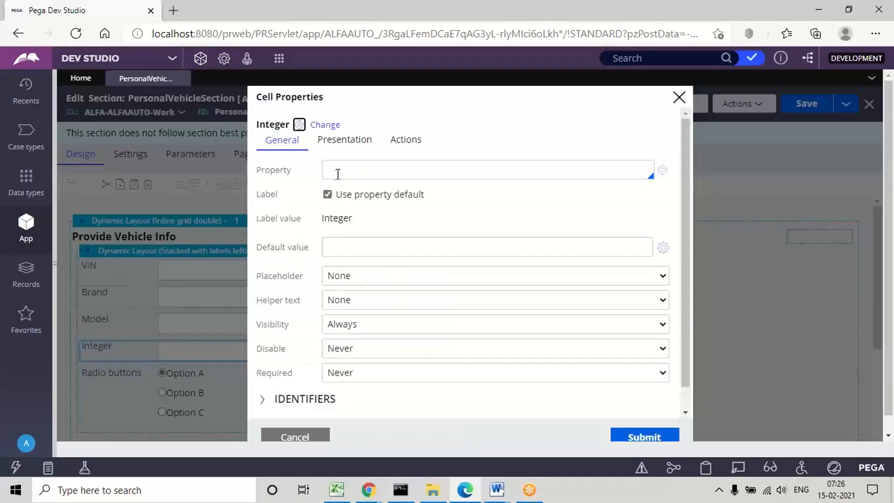
{"action": "left_click", "coordinate": [338, 173]}
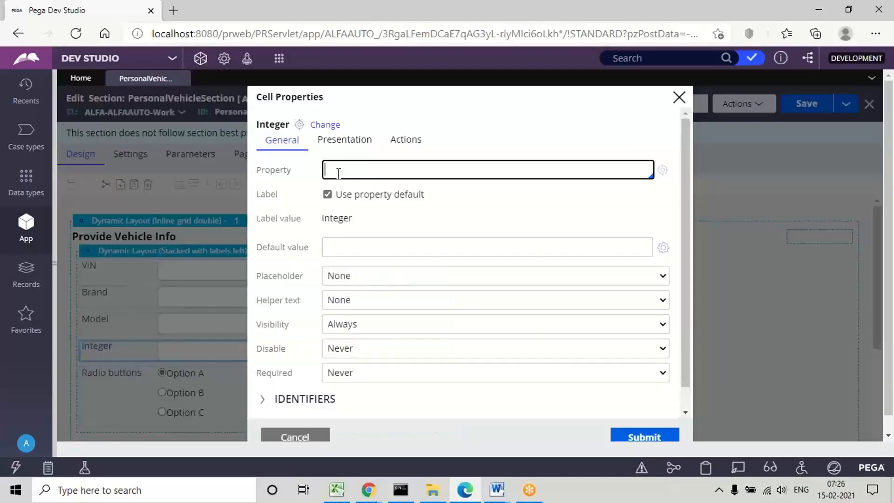
{"action": "key", "text": "Down"}
{"action": "type", "text": ".PersonalVehiclePage"}
{"action": "key", "text": "Return"}
{"action": "type", "text": "."}
{"action": "key", "text": "Down"}
{"action": "key", "text": "Down"}
{"action": "key", "text": "Return"}
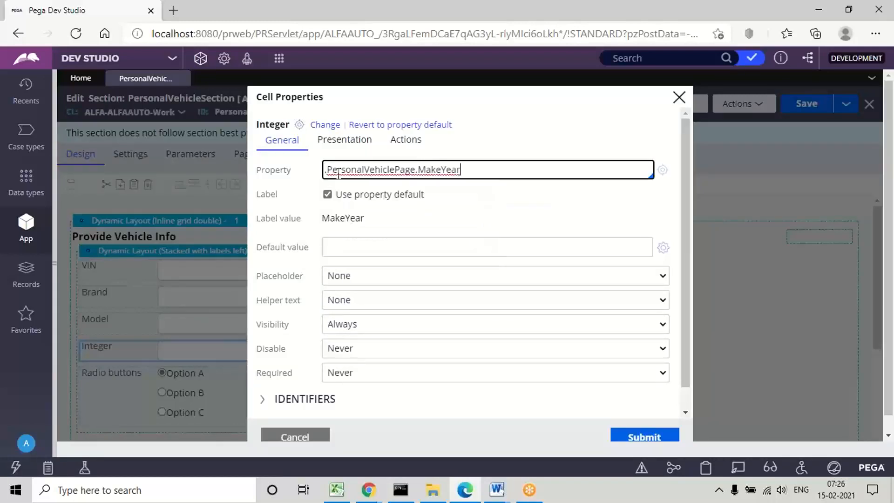
{"action": "left_click", "coordinate": [642, 436]}
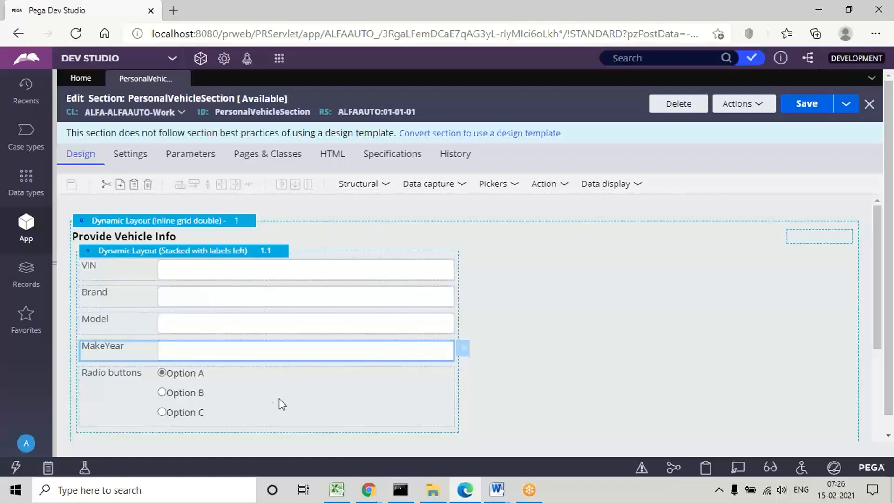
Step: Map the radio buttons in nested layout 1.1 to the property .PersonalVehiclePage.PriorInsurance
{"action": "left_click", "coordinate": [239, 402]}
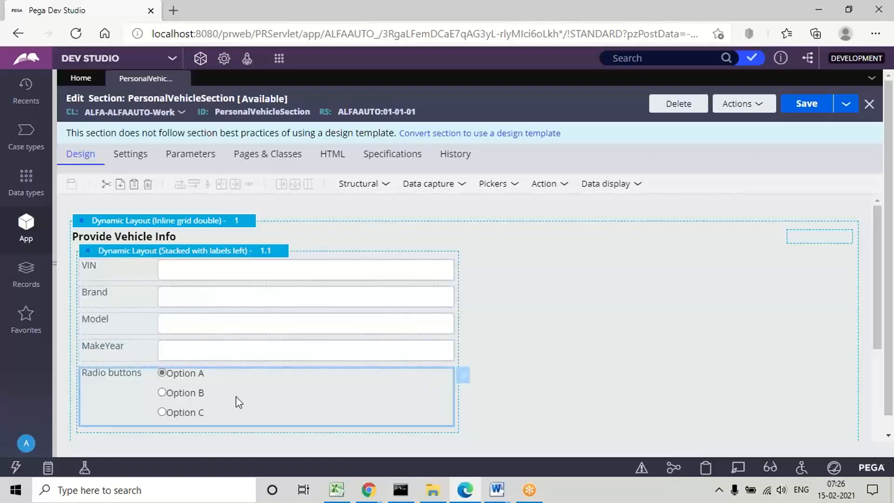
{"action": "double_click", "coordinate": [322, 403]}
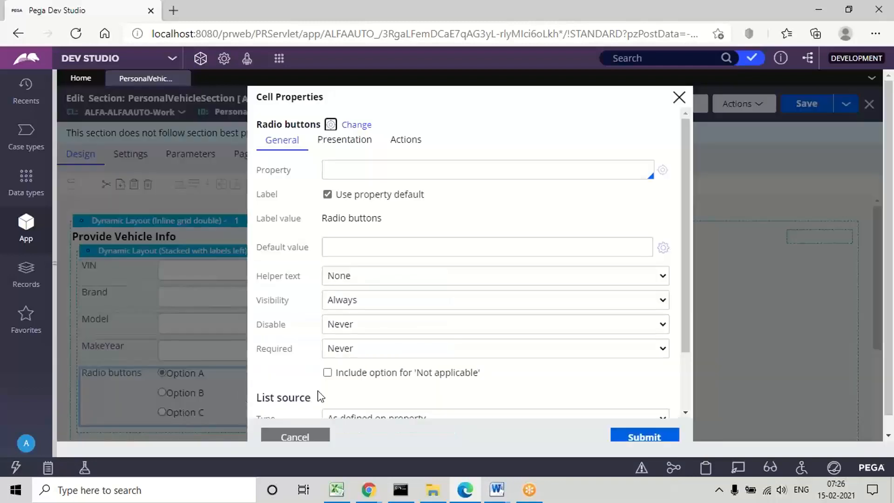
{"action": "left_click", "coordinate": [365, 168]}
{"action": "key", "text": "Down"}
{"action": "type", "text": "p"}
{"action": "key", "text": "Return"}
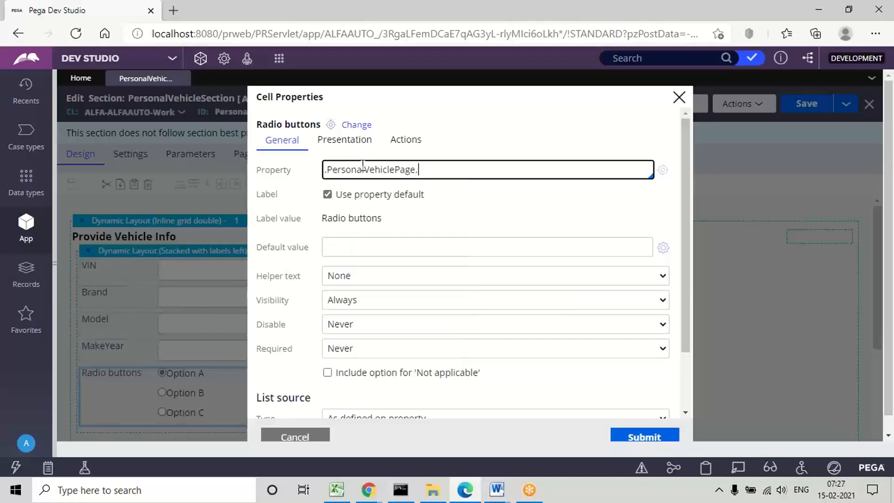
{"action": "type", "text": "."}
{"action": "key", "text": "Down"}
{"action": "key", "text": "Down"}
{"action": "key", "text": "Down"}
{"action": "key", "text": "Down"}
{"action": "key", "text": "Return"}
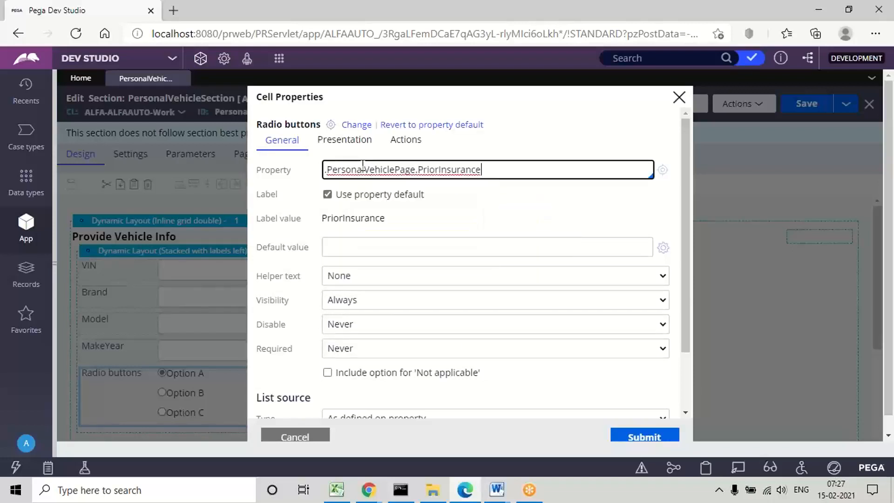
{"action": "left_click", "coordinate": [656, 438]}
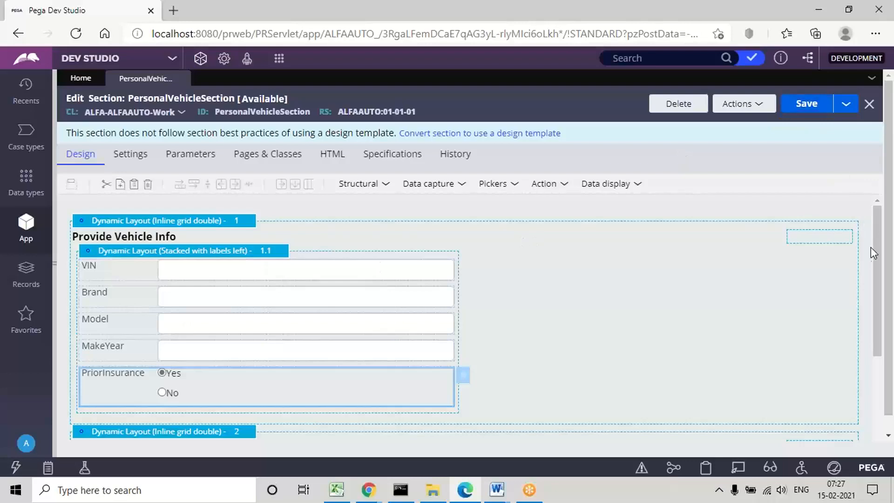
Step: Map the checkbox in nested layout 2.1 under Provide Claims Info to the property .ClaimsPage.PriorClaims
{"action": "left_click_drag", "start_coordinate": [876, 259], "coordinate": [864, 372]}
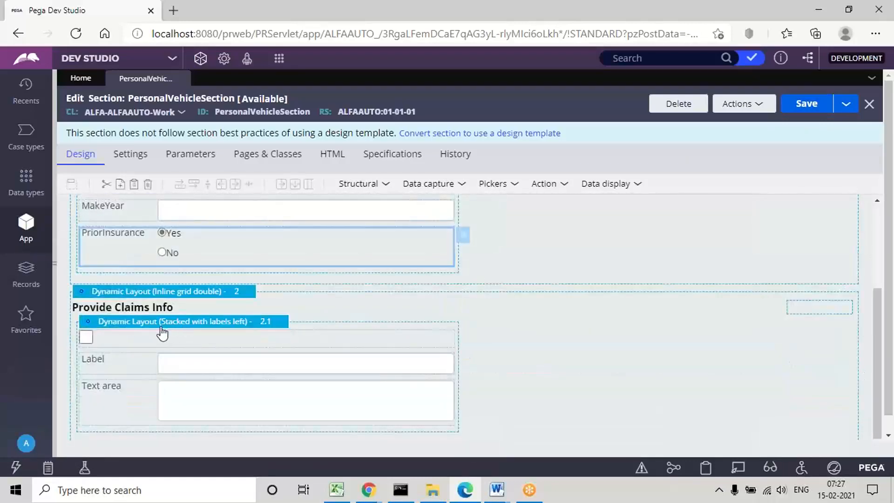
{"action": "left_click", "coordinate": [174, 346]}
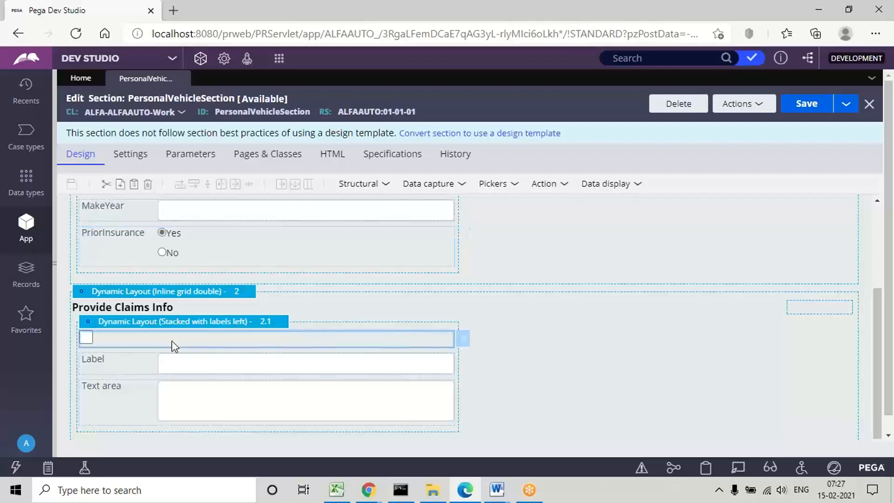
{"action": "double_click", "coordinate": [173, 349]}
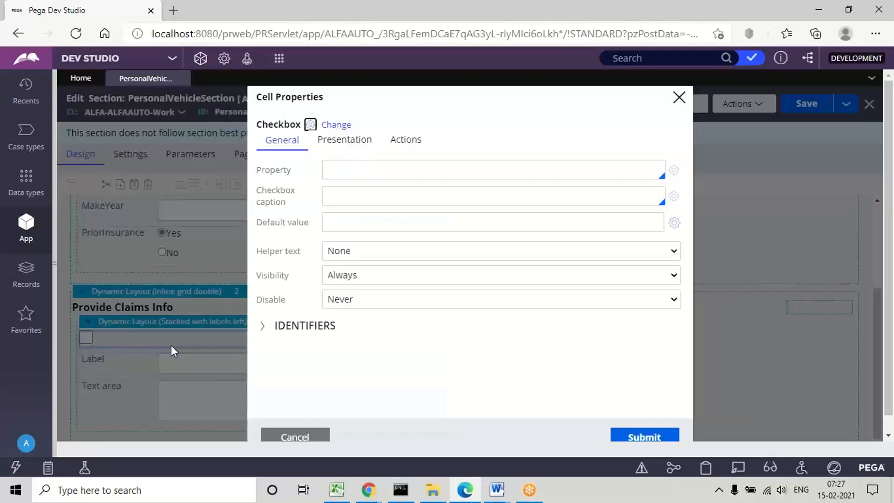
{"action": "left_click", "coordinate": [334, 168]}
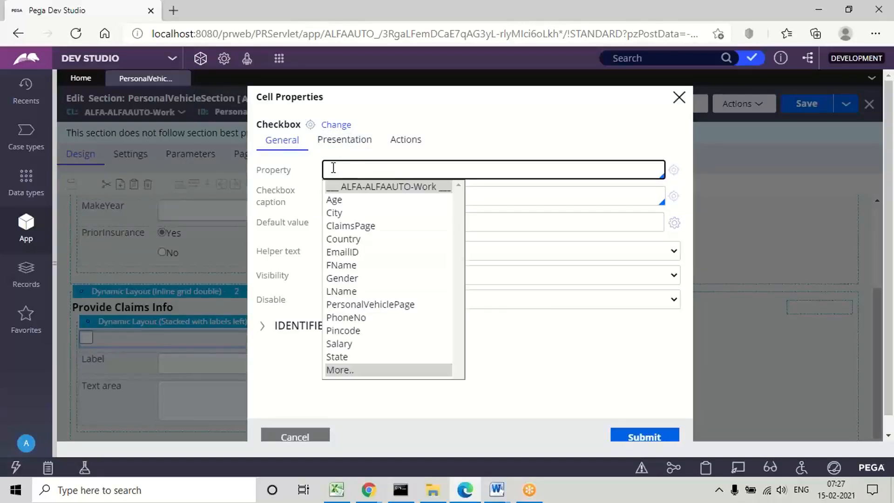
{"action": "key", "text": "Down"}
{"action": "key", "text": "Down"}
{"action": "key", "text": "Down"}
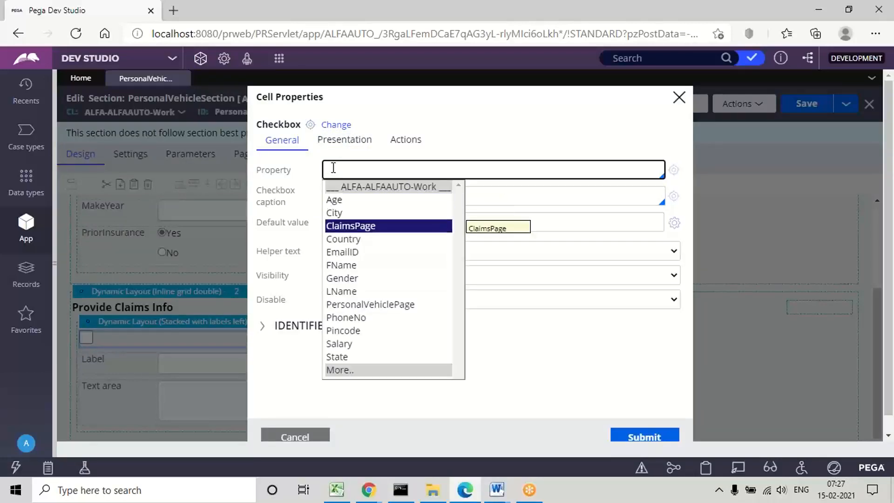
{"action": "key", "text": "Return"}
{"action": "type", "text": "."}
{"action": "key", "text": "Down"}
{"action": "key", "text": "Down"}
{"action": "key", "text": "Down"}
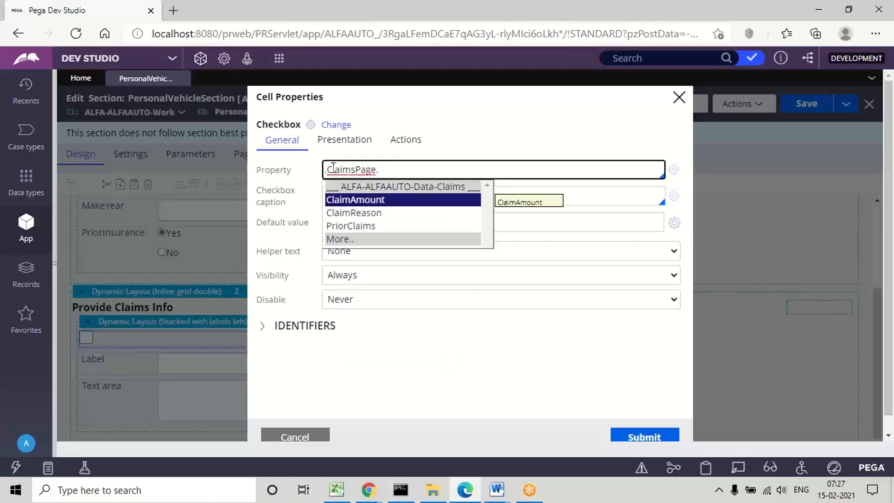
{"action": "key", "text": "Return"}
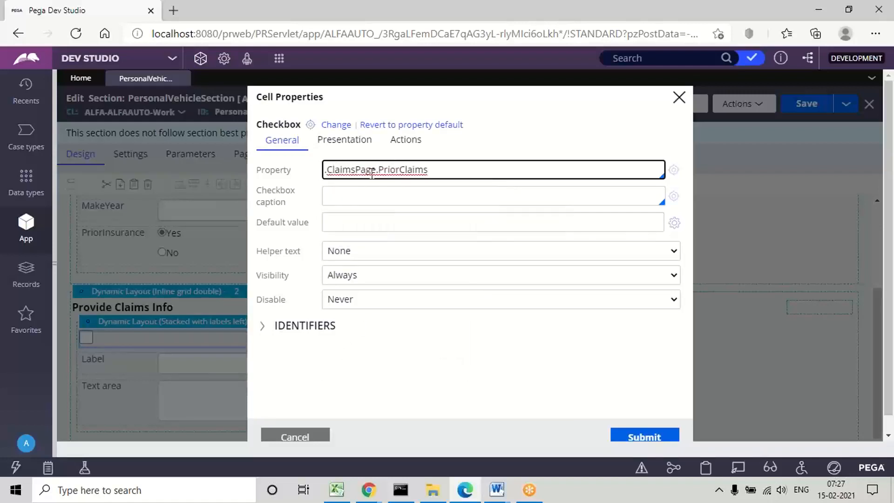
{"action": "triple_click", "coordinate": [397, 170]}
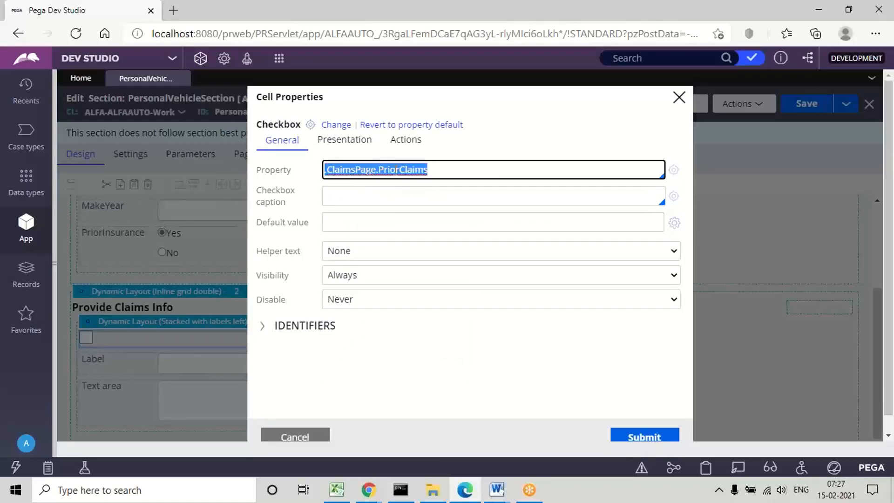
{"action": "left_click", "coordinate": [629, 436]}
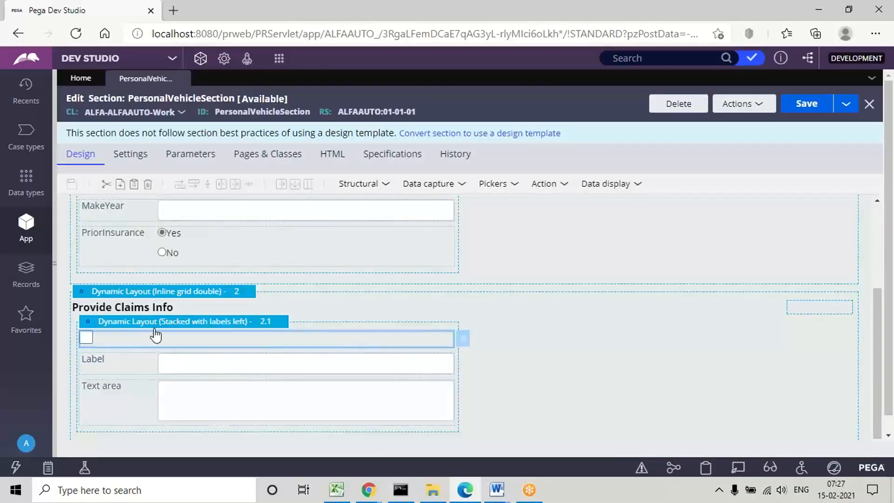
Step: Set the caption of the prior claims checkbox to "If Vehicle has any Prior Claims Select this"
{"action": "double_click", "coordinate": [123, 344]}
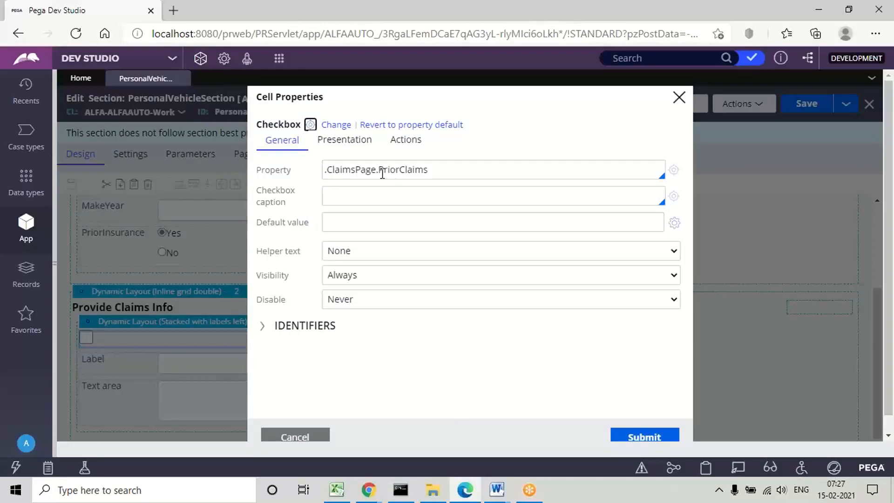
{"action": "double_click", "coordinate": [401, 169]}
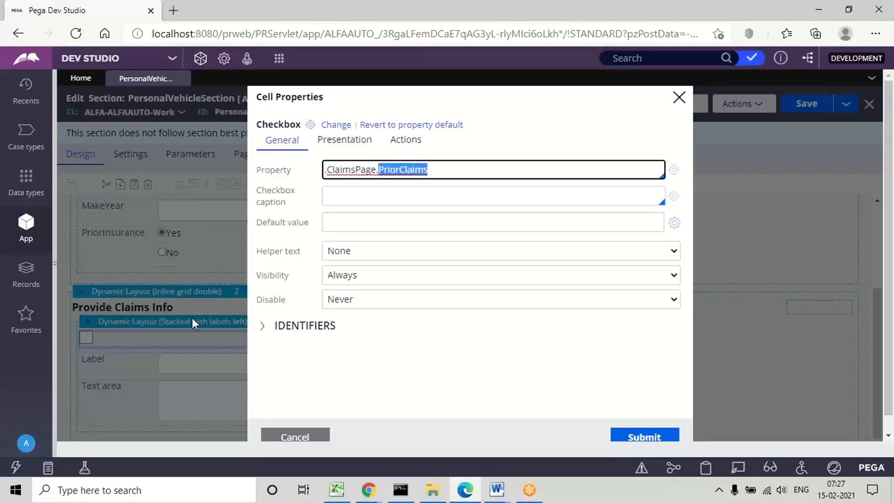
{"action": "triple_click", "coordinate": [268, 210]}
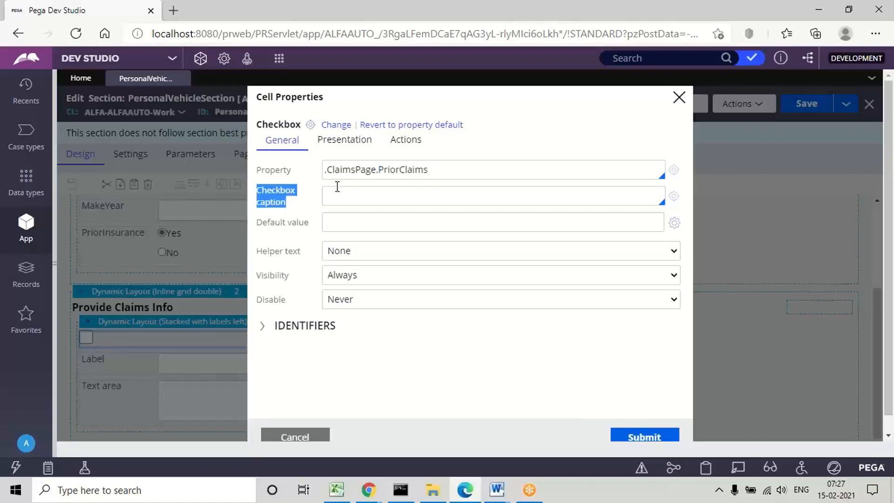
{"action": "left_click", "coordinate": [352, 197]}
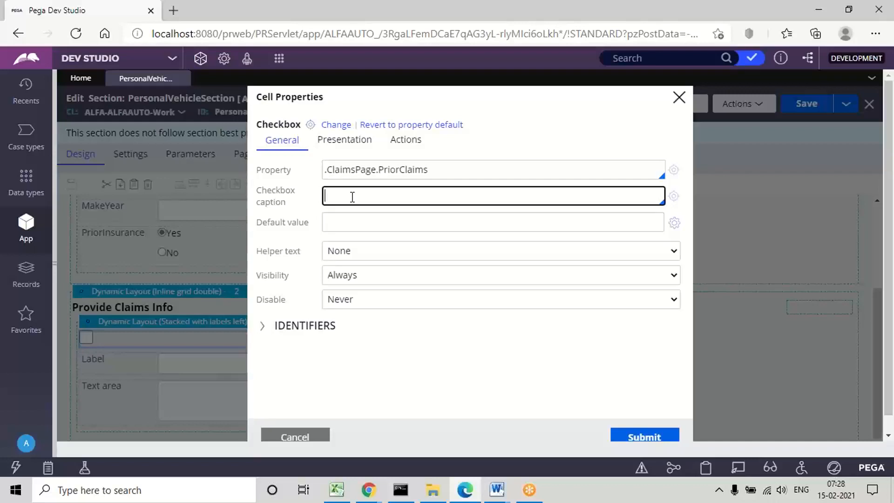
{"action": "type", "text": "If Vehicle has any Pro"}
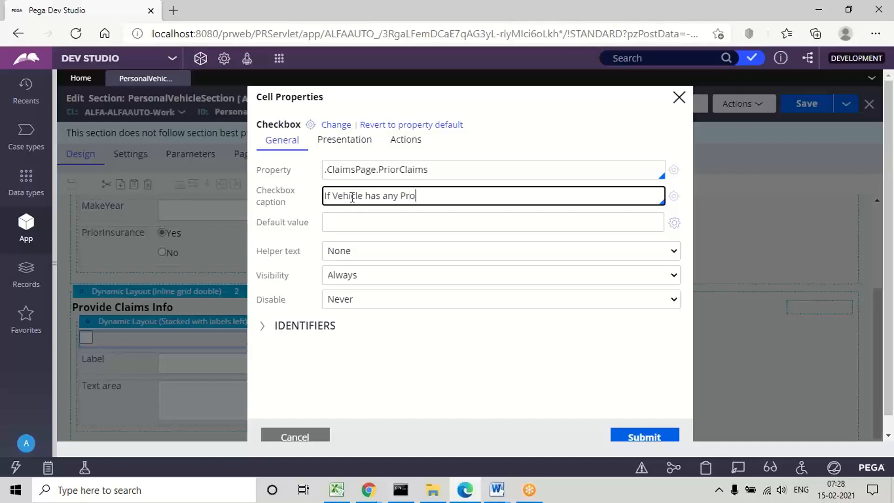
{"action": "type", "text": "ior Claims Select This"}
{"action": "key", "text": "BackSpace"}
{"action": "key", "text": "BackSpace"}
{"action": "key", "text": "BackSpace"}
{"action": "key", "text": "BackSpace"}
{"action": "type", "text": "this"}
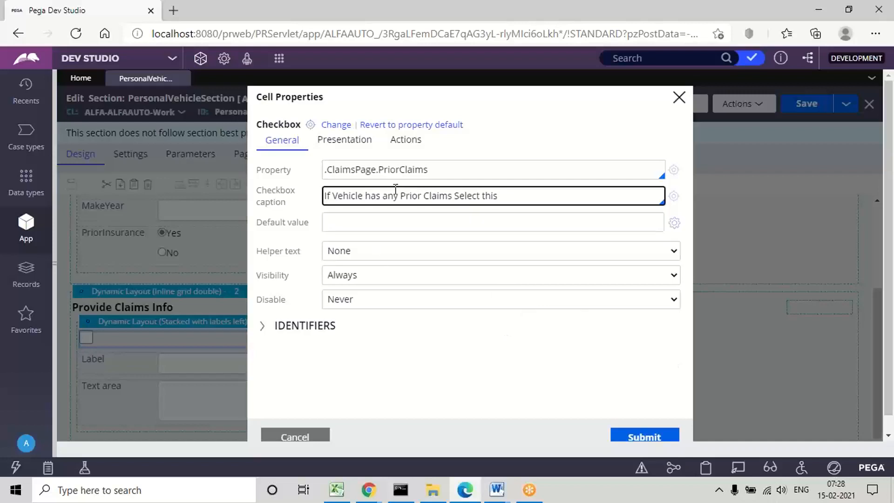
{"action": "left_click", "coordinate": [644, 437]}
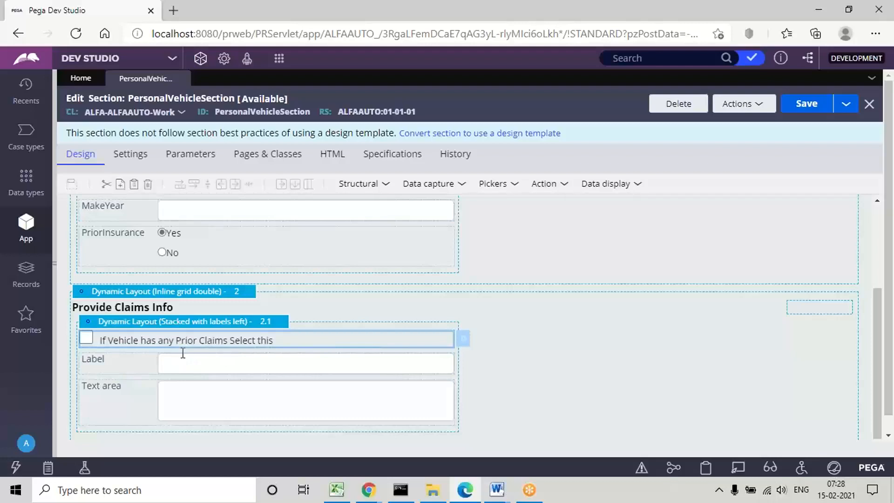
Step: Map the Currency control in nested layout 2.1 to the property .ClaimsPage.ClaimAmount
{"action": "left_click", "coordinate": [224, 361]}
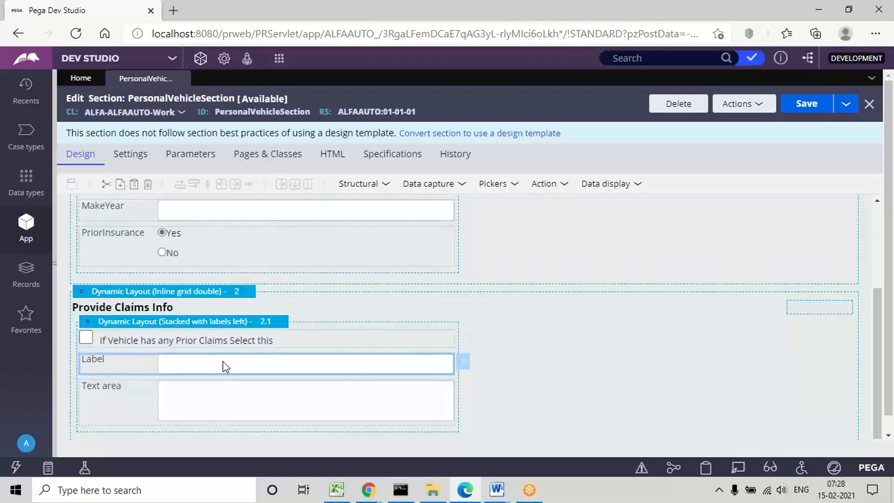
{"action": "double_click", "coordinate": [224, 366]}
{"action": "left_click", "coordinate": [342, 175]}
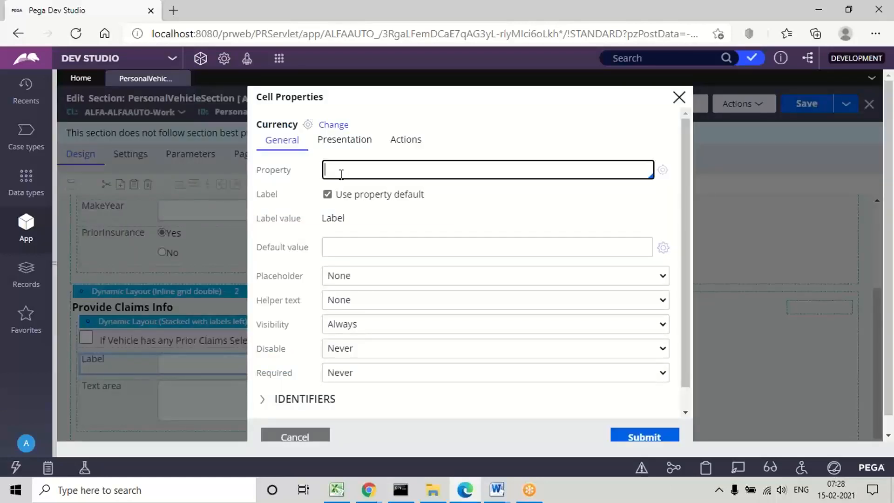
{"action": "type", "text": ".Cl"}
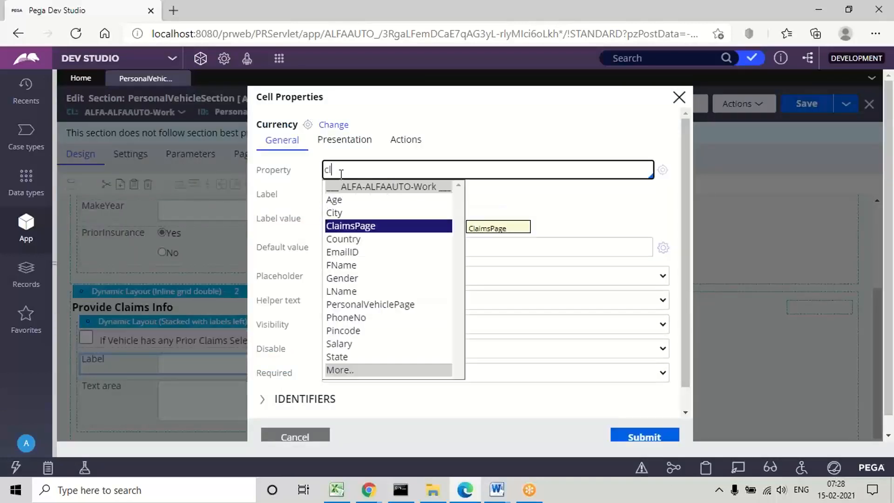
{"action": "key", "text": "Return"}
{"action": "key", "text": "Up"}
{"action": "key", "text": "Up"}
{"action": "key", "text": "Up"}
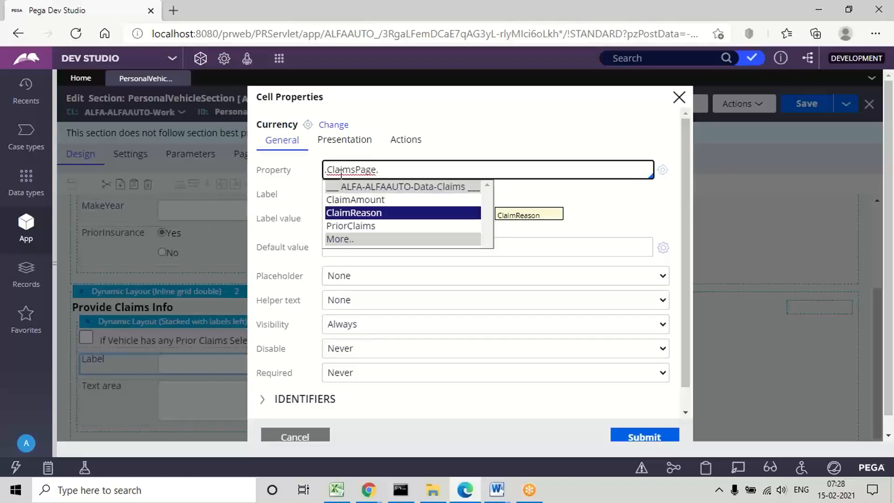
{"action": "key", "text": "Return"}
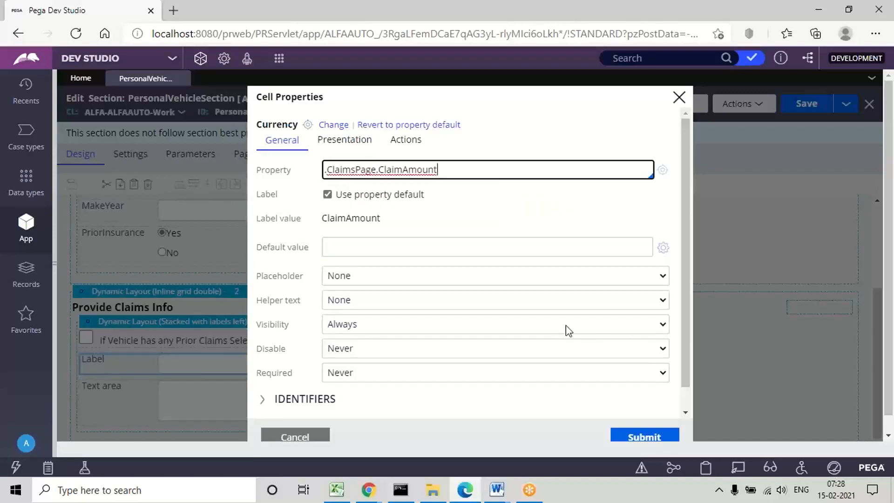
{"action": "left_click", "coordinate": [637, 433]}
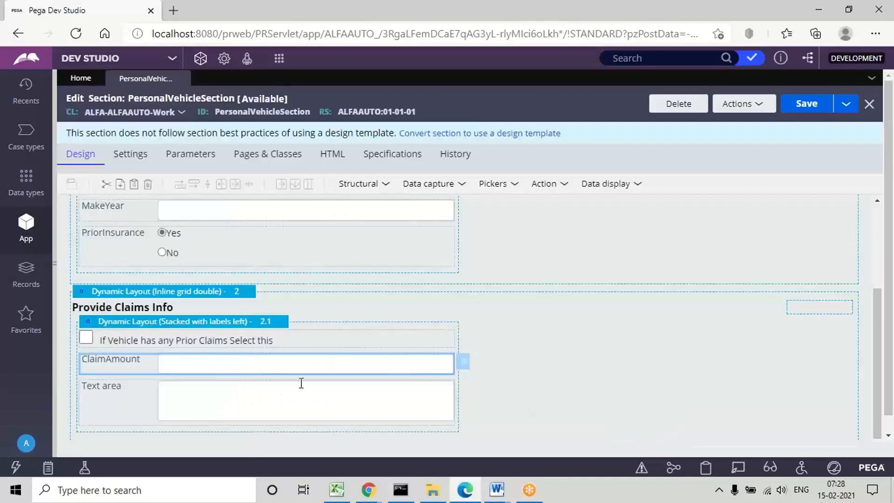
Step: Map the text area in nested layout 2.1 to the property .ClaimsPage.ClaimReason and save the section
{"action": "left_click", "coordinate": [214, 412]}
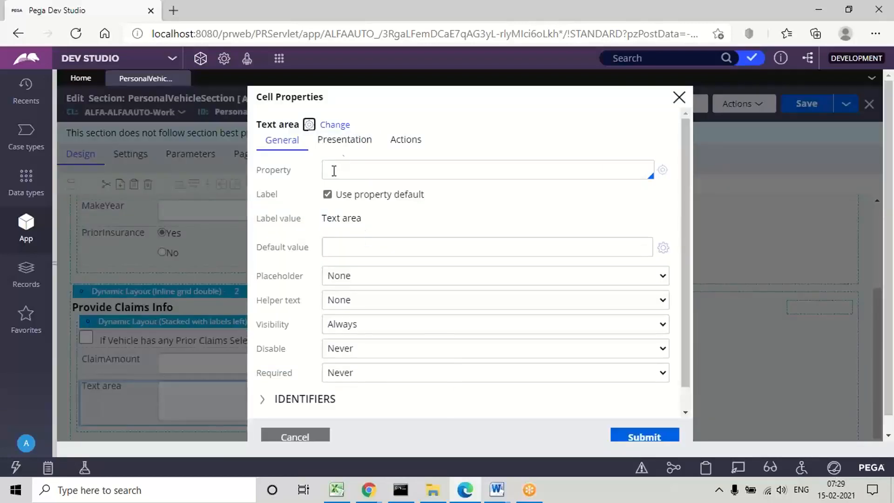
{"action": "left_click", "coordinate": [332, 170]}
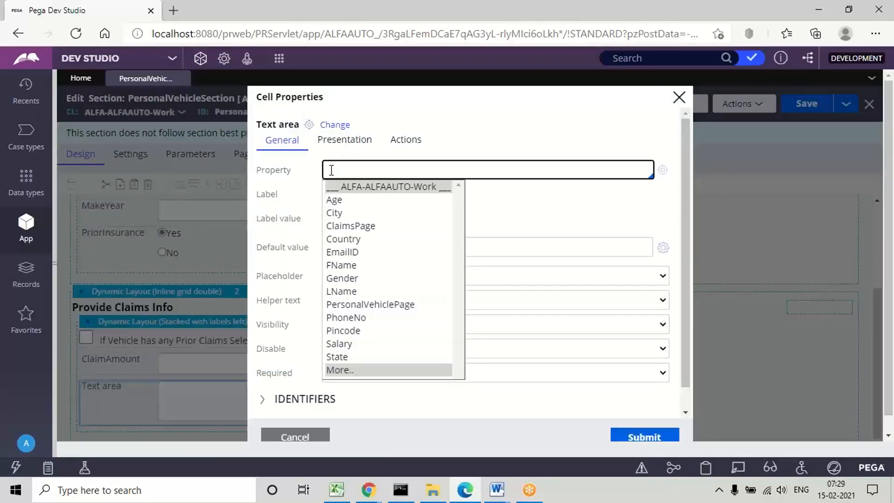
{"action": "type", "text": "c"}
{"action": "key", "text": "Down"}
{"action": "key", "text": "Return"}
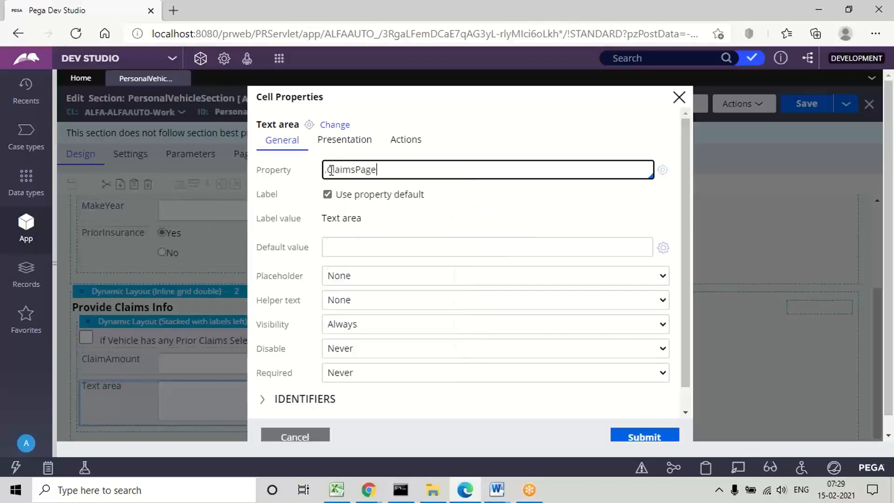
{"action": "type", "text": "."}
{"action": "key", "text": "Down"}
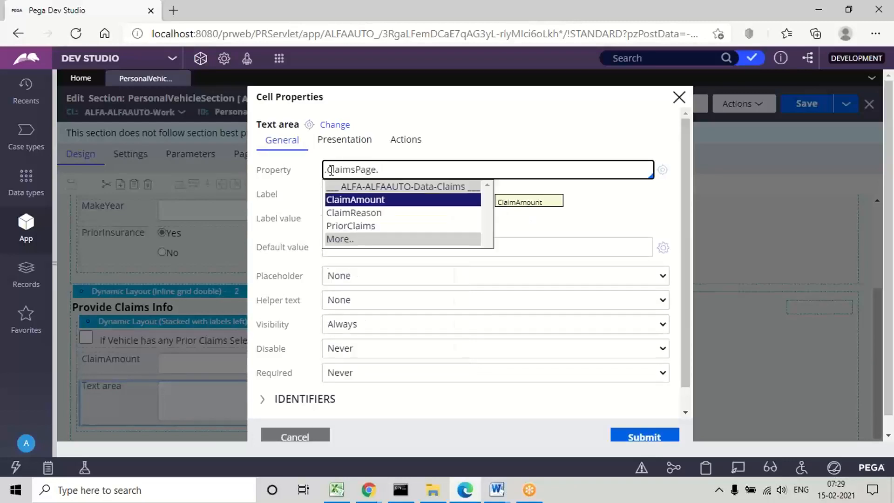
{"action": "key", "text": "Down"}
{"action": "key", "text": "Return"}
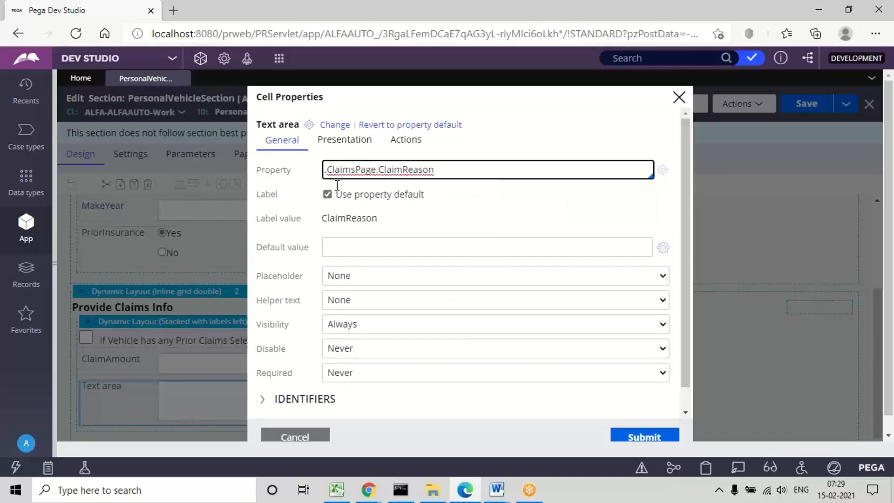
{"action": "left_click", "coordinate": [641, 438]}
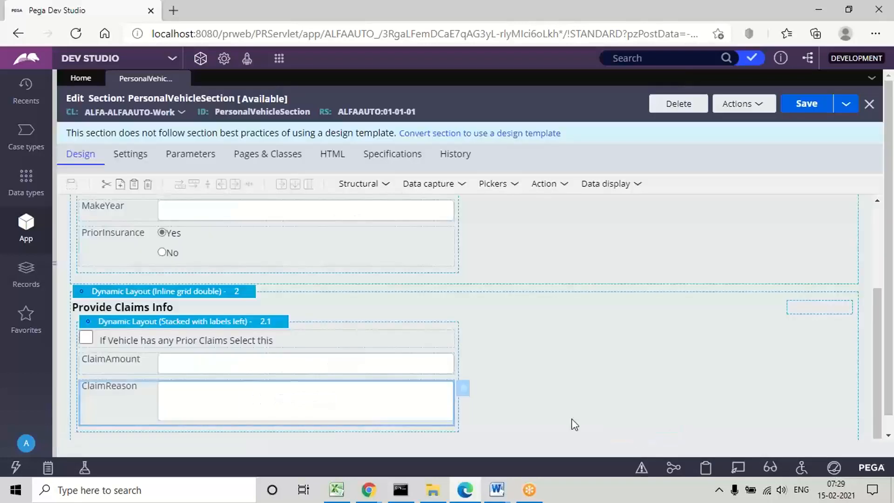
{"action": "left_click", "coordinate": [805, 110]}
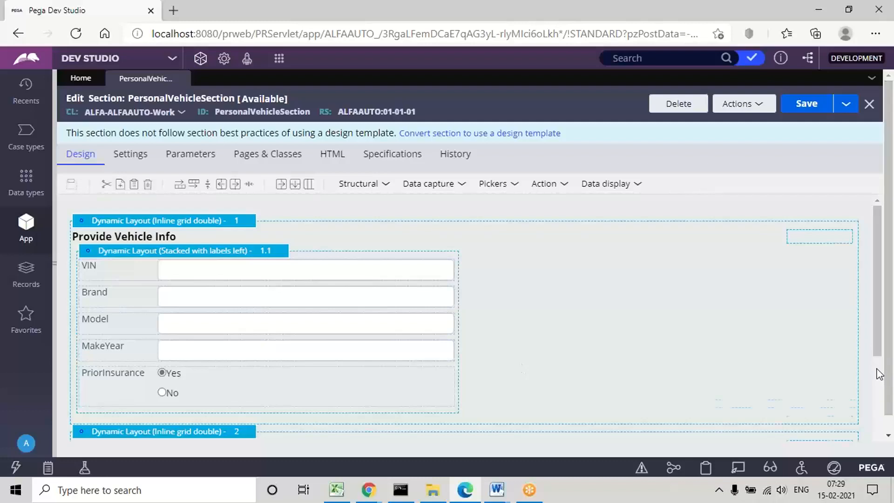
{"action": "scroll", "coordinate": [879, 374], "scroll_direction": "down", "scroll_amount": 3}
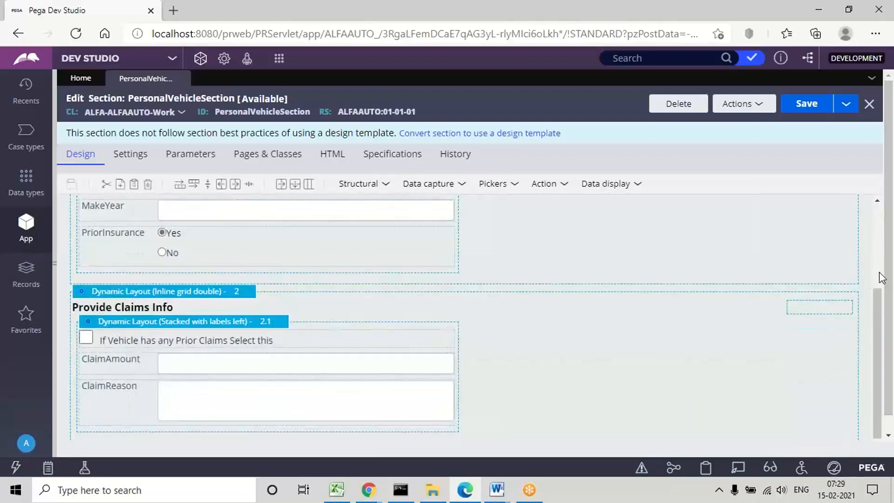
Step: Review the vehicle and claims layouts of PersonalVehicleSection, preview the section, and close the preview window
{"action": "scroll", "coordinate": [881, 277], "scroll_direction": "up", "scroll_amount": 3}
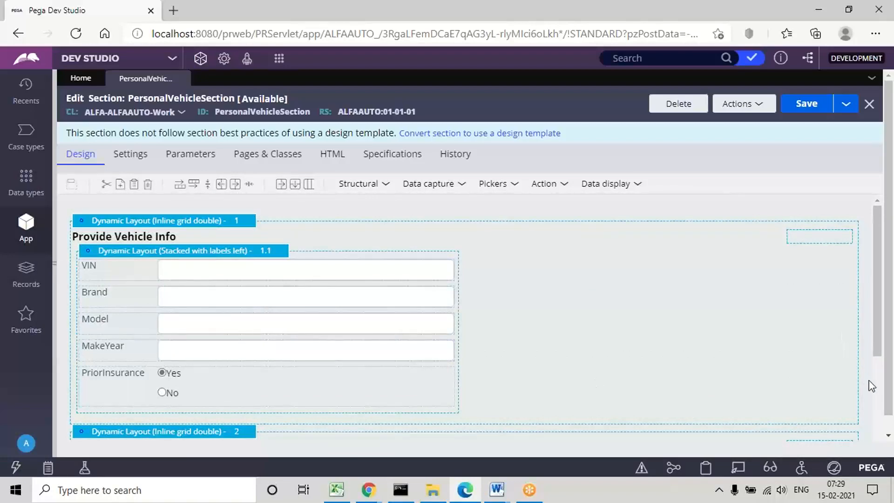
{"action": "scroll", "coordinate": [878, 394], "scroll_direction": "down", "scroll_amount": 3}
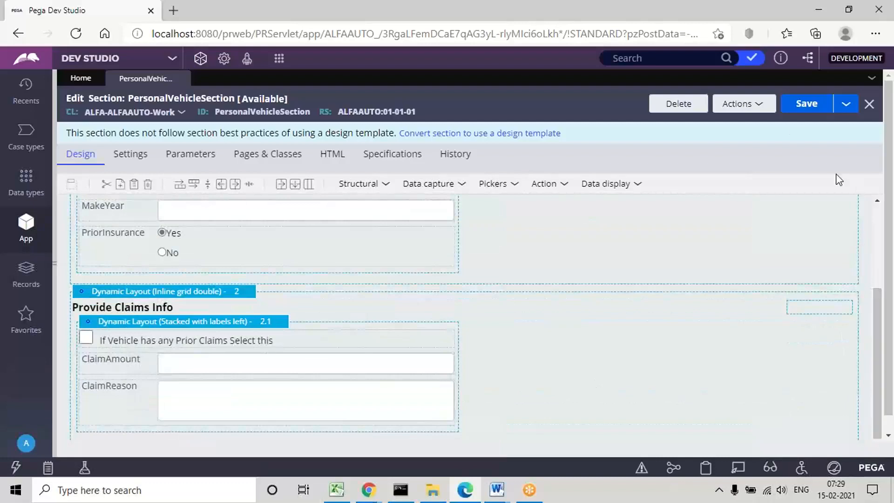
{"action": "left_click", "coordinate": [755, 104]}
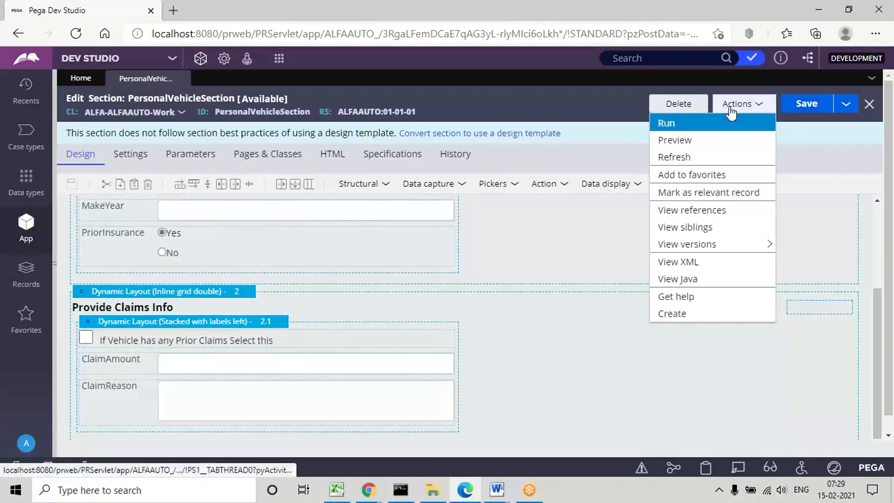
{"action": "left_click", "coordinate": [680, 141]}
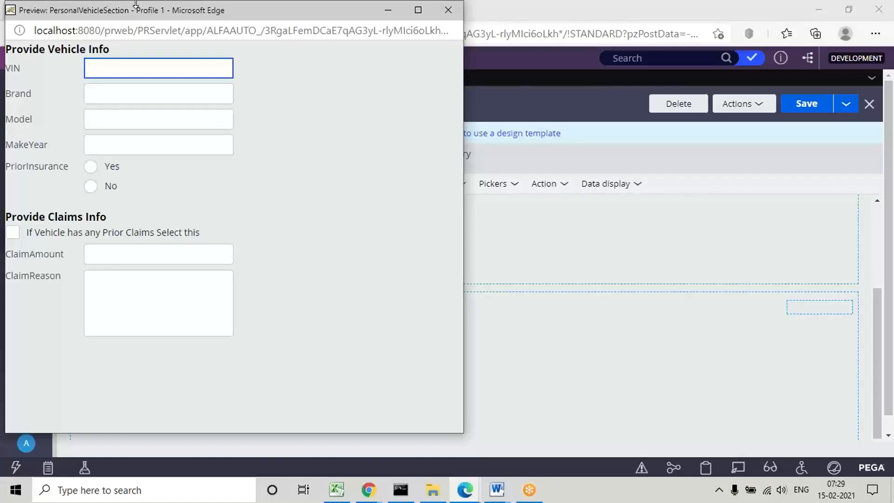
{"action": "left_click_drag", "start_coordinate": [153, 12], "coordinate": [268, 88]}
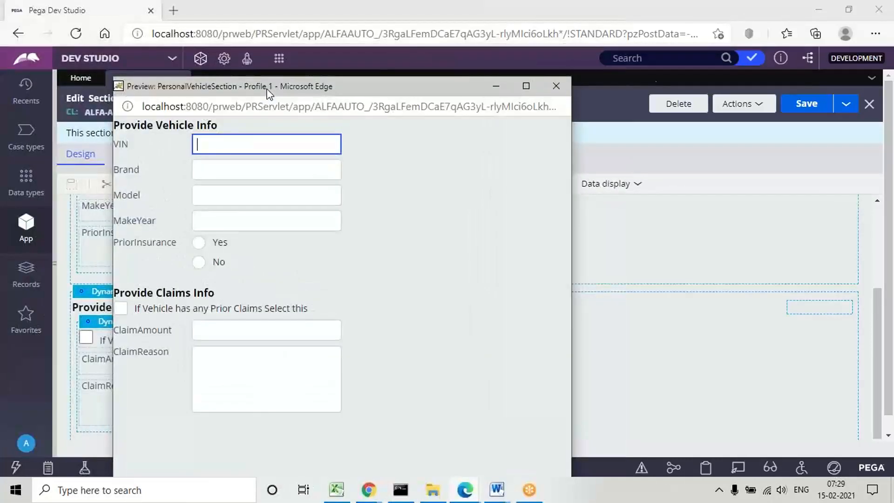
{"action": "left_click", "coordinate": [555, 86]}
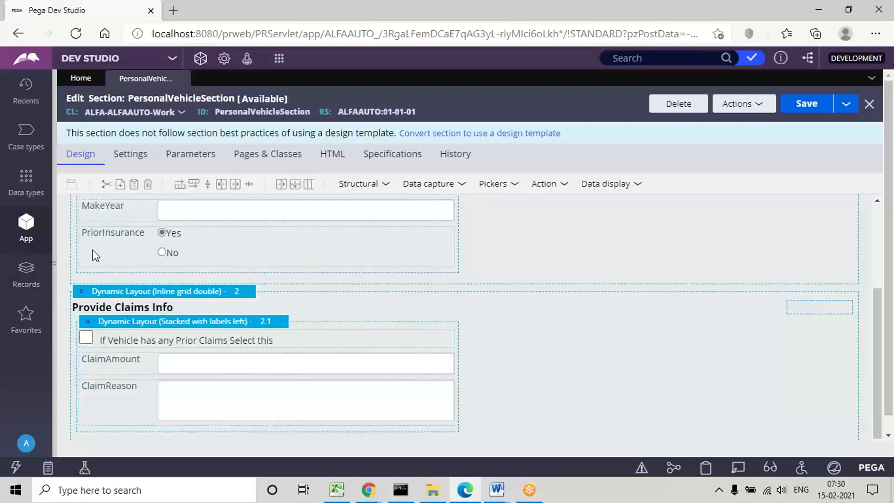
Step: Widen the App explorer and collapse the Data Model category under ALFA-ALFAAUTO-Work
{"action": "left_click_drag", "start_coordinate": [55, 266], "coordinate": [234, 185]}
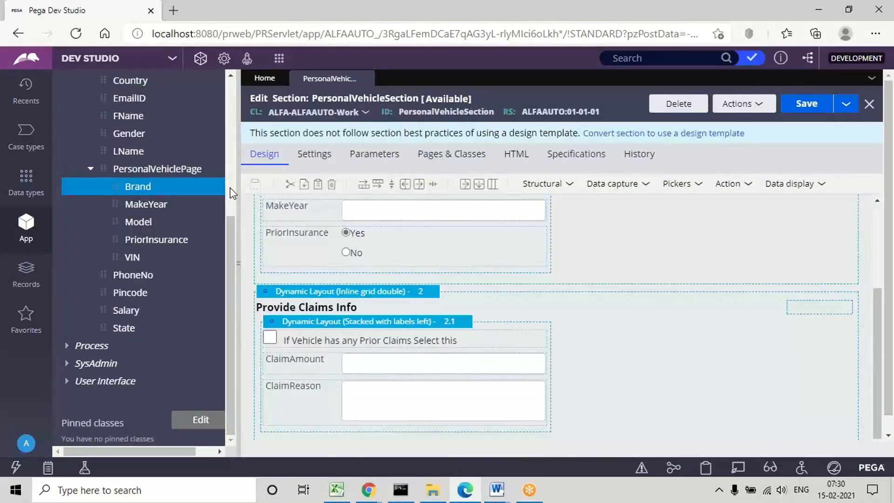
{"action": "scroll", "coordinate": [230, 184], "scroll_direction": "up", "scroll_amount": 4}
{"action": "scroll", "coordinate": [229, 183], "scroll_direction": "up", "scroll_amount": 1}
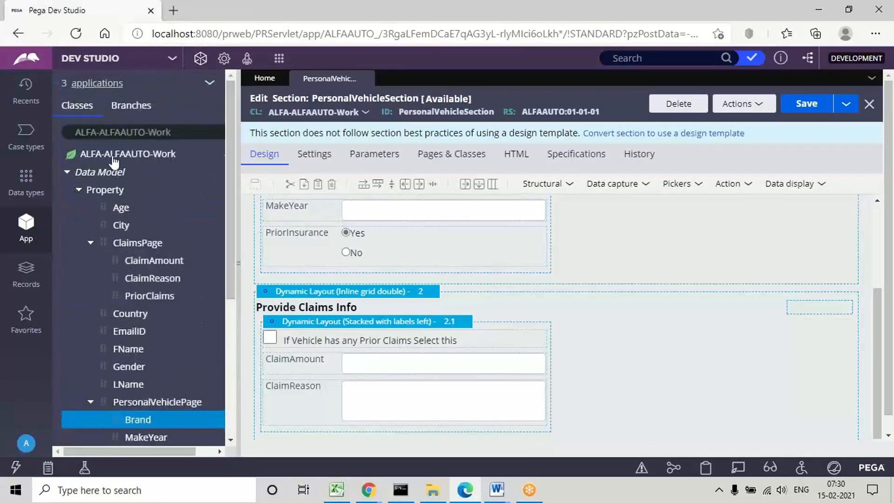
{"action": "left_click", "coordinate": [67, 174]}
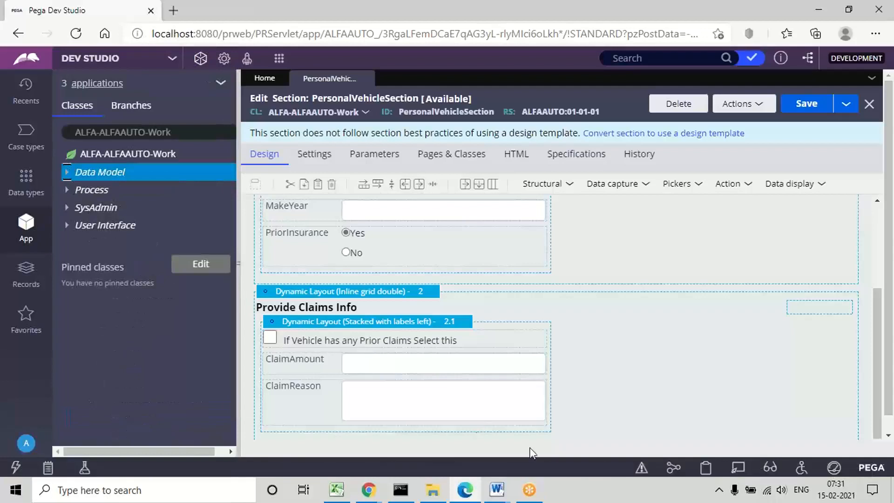
Step: Switch to Word, close the Page Properties document, and bring up the Visibility Conditions document
{"action": "mouse_move", "coordinate": [496, 493]}
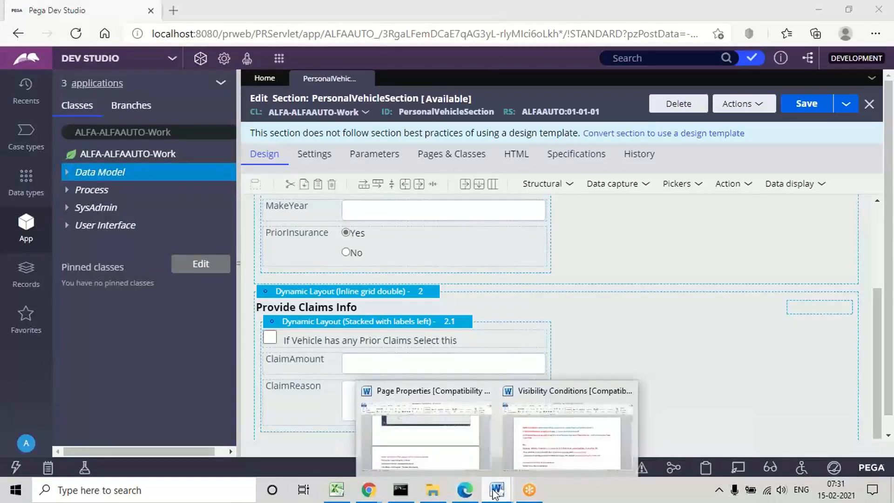
{"action": "mouse_move", "coordinate": [448, 393]}
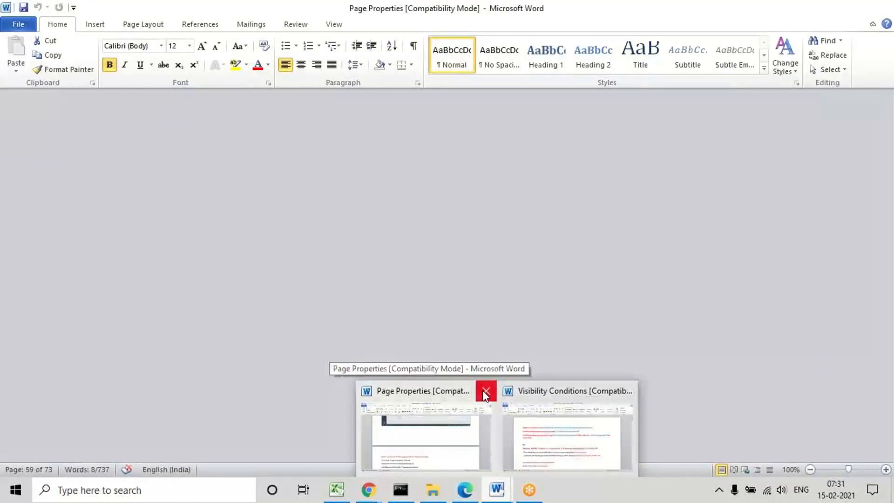
{"action": "left_click", "coordinate": [484, 390]}
{"action": "left_click", "coordinate": [474, 435]}
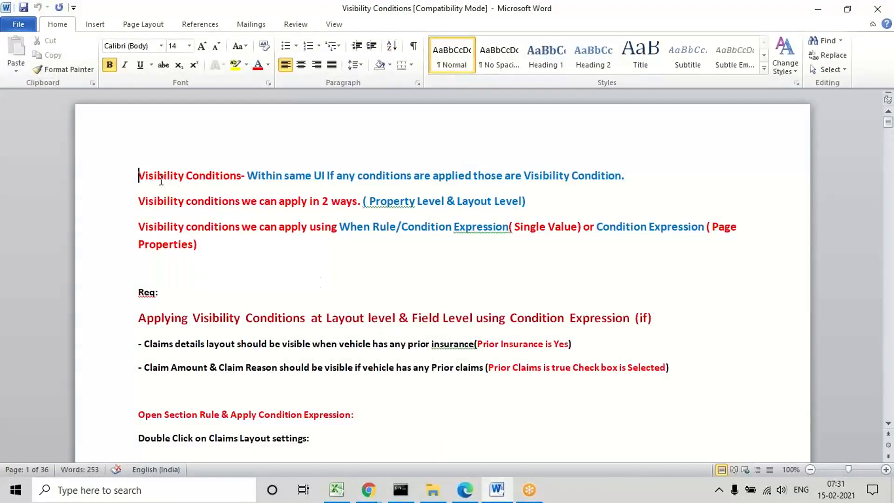
Step: Read the definition of visibility conditions and the property-level and layout-level ways to apply them
{"action": "triple_click", "coordinate": [142, 175]}
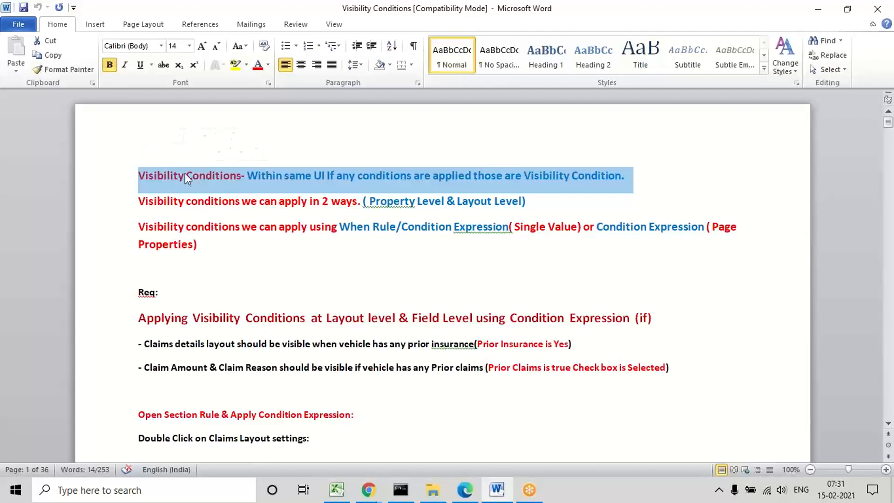
{"action": "left_click", "coordinate": [208, 182]}
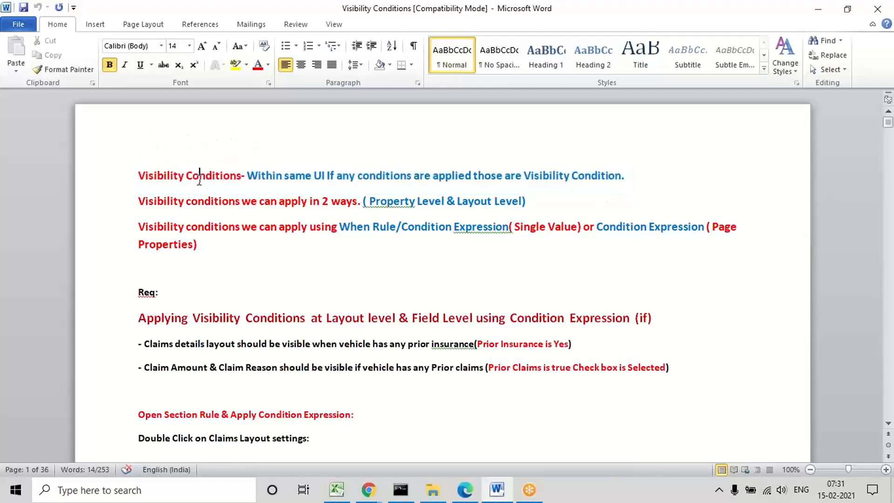
{"action": "double_click", "coordinate": [141, 171]}
{"action": "triple_click", "coordinate": [141, 171]}
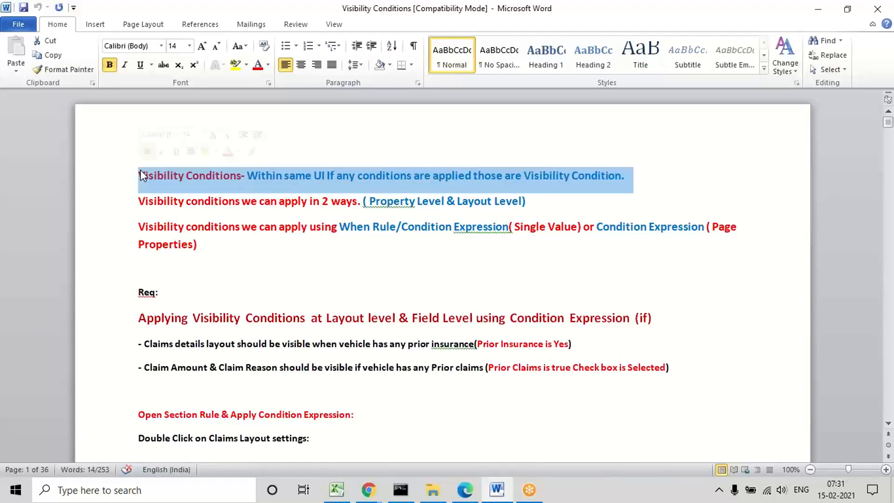
{"action": "triple_click", "coordinate": [173, 185]}
{"action": "triple_click", "coordinate": [154, 175]}
{"action": "triple_click", "coordinate": [150, 174]}
{"action": "triple_click", "coordinate": [155, 176]}
{"action": "double_click", "coordinate": [396, 200]}
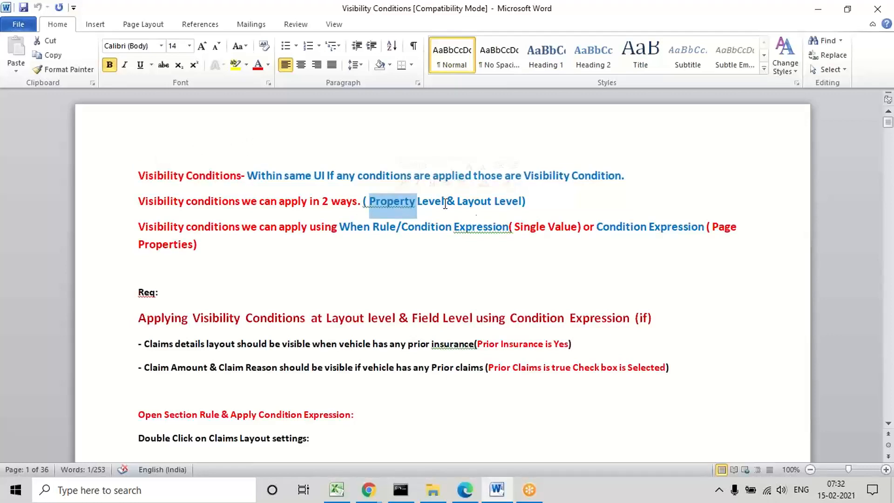
{"action": "double_click", "coordinate": [478, 200]}
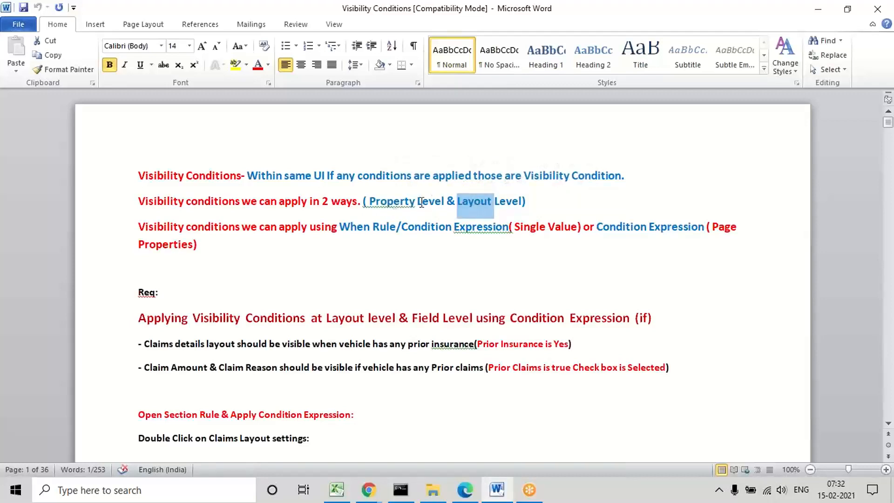
{"action": "double_click", "coordinate": [381, 199]}
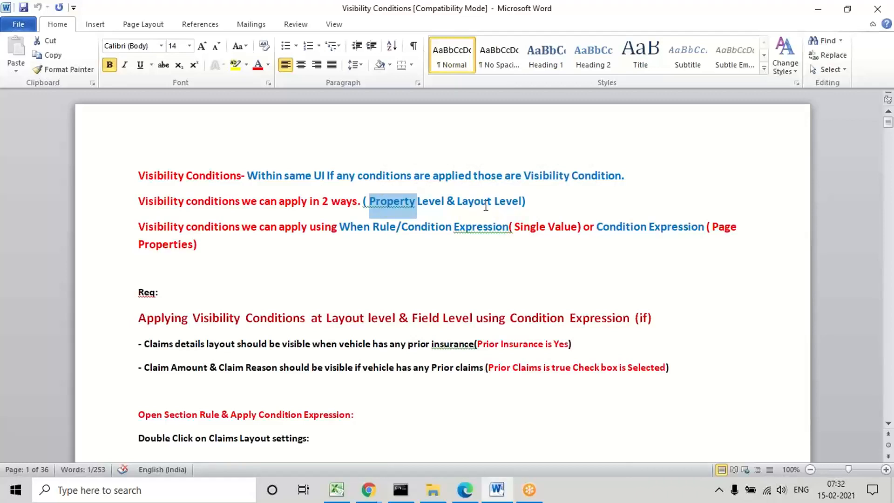
{"action": "left_click", "coordinate": [359, 261]}
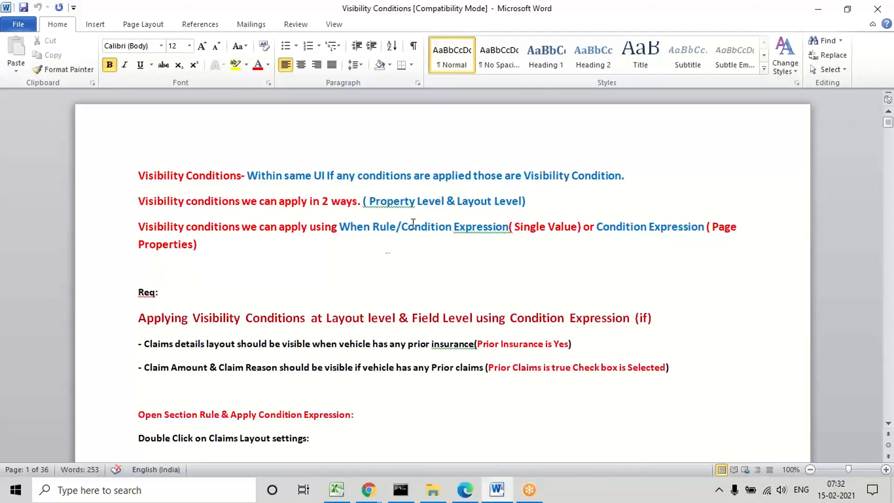
Step: Examine when to use a When rule or a condition expression for single value and page properties
{"action": "double_click", "coordinate": [354, 226]}
{"action": "left_click", "coordinate": [446, 237]}
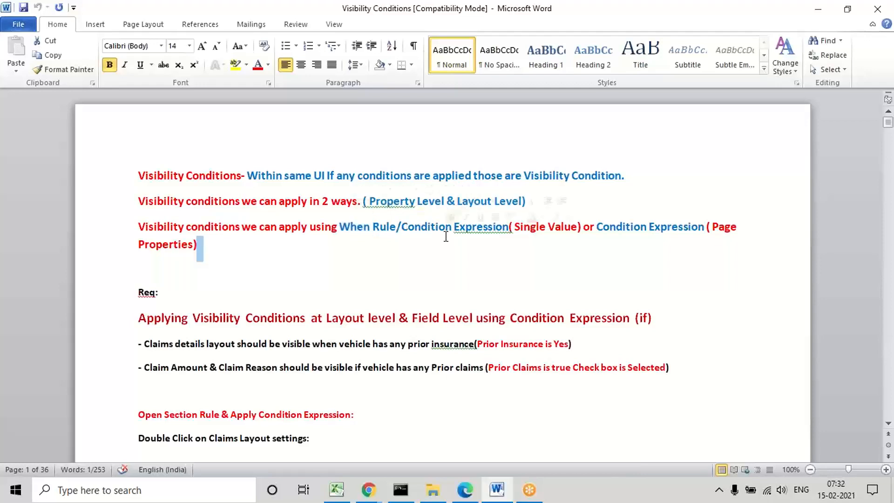
{"action": "double_click", "coordinate": [416, 226]}
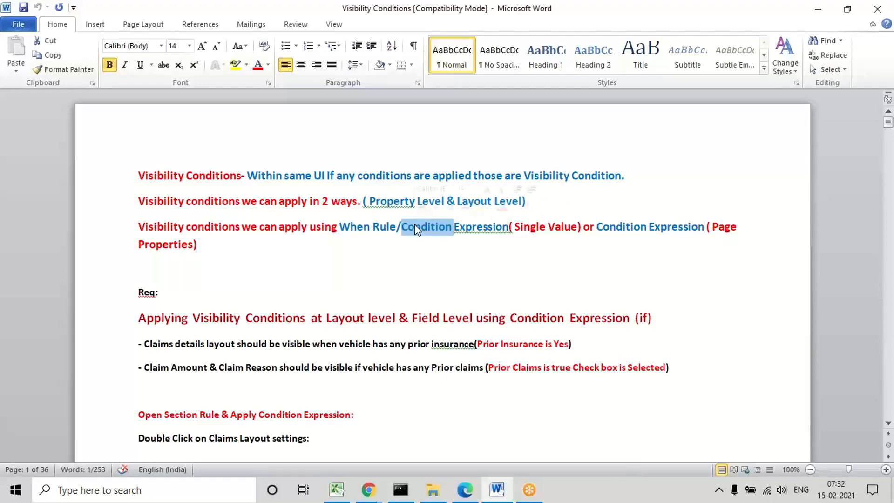
{"action": "double_click", "coordinate": [347, 228]}
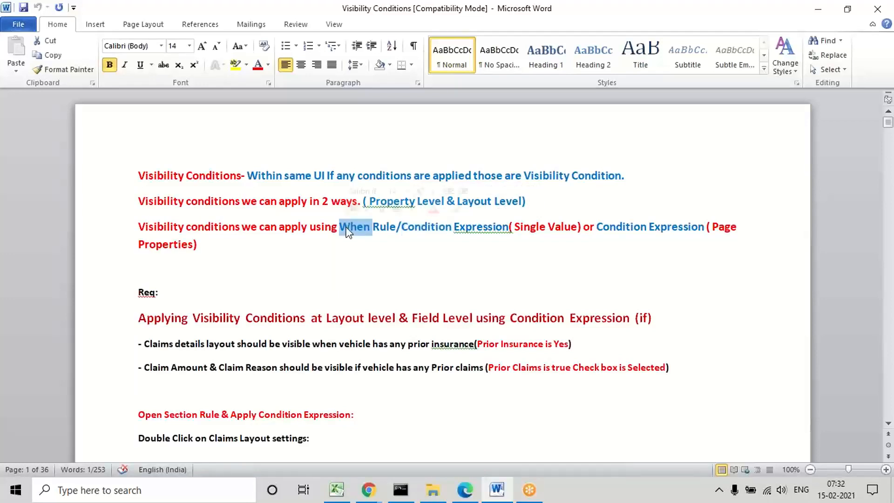
{"action": "left_click", "coordinate": [381, 245]}
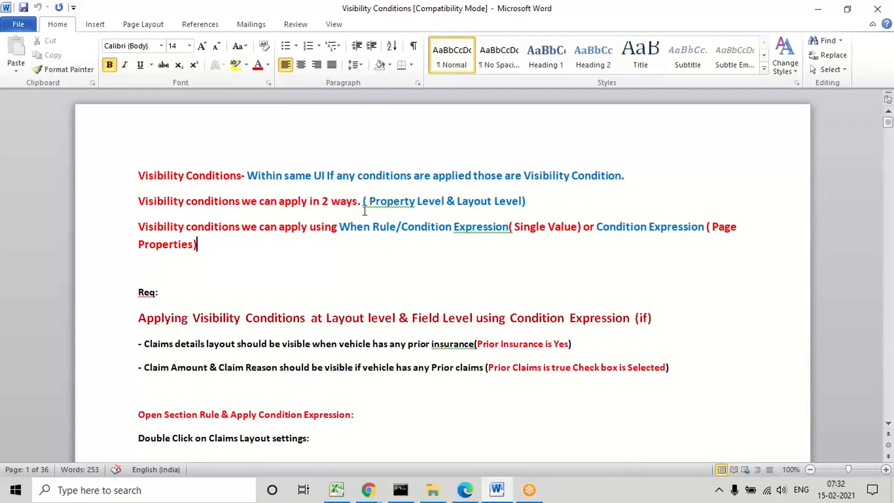
{"action": "double_click", "coordinate": [353, 228]}
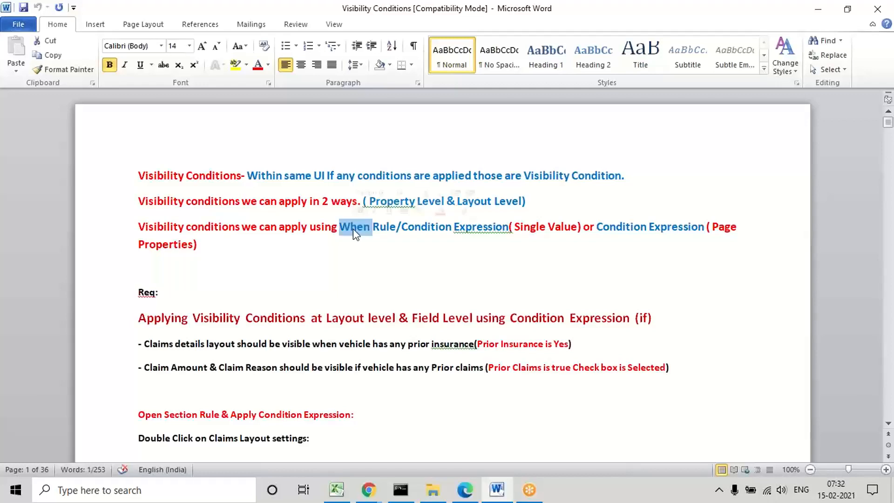
{"action": "left_click", "coordinate": [387, 266]}
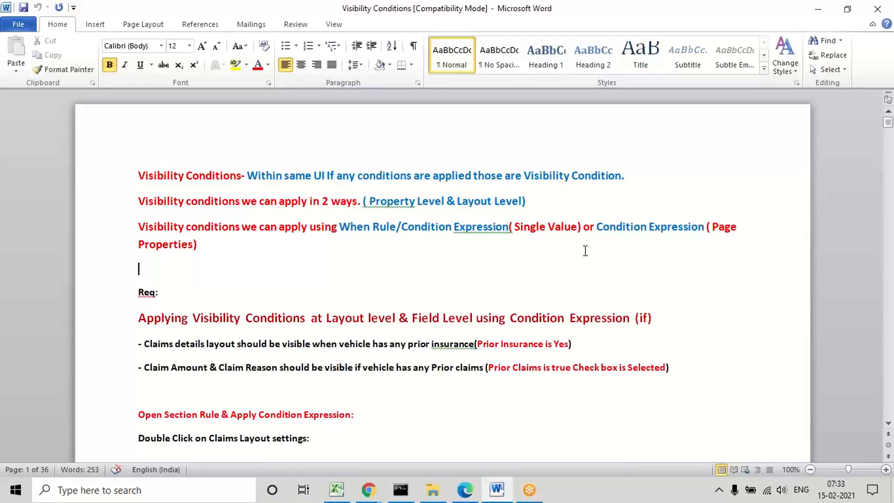
{"action": "left_click_drag", "start_coordinate": [595, 228], "coordinate": [681, 243]}
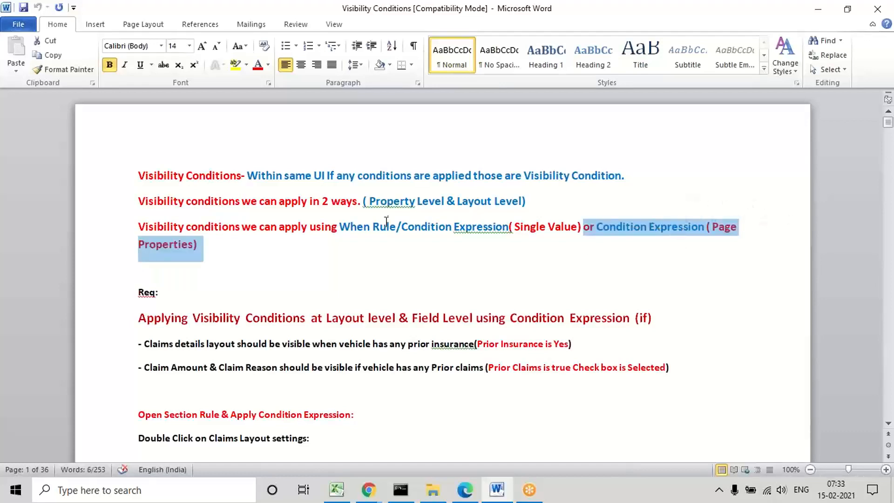
{"action": "double_click", "coordinate": [365, 223]}
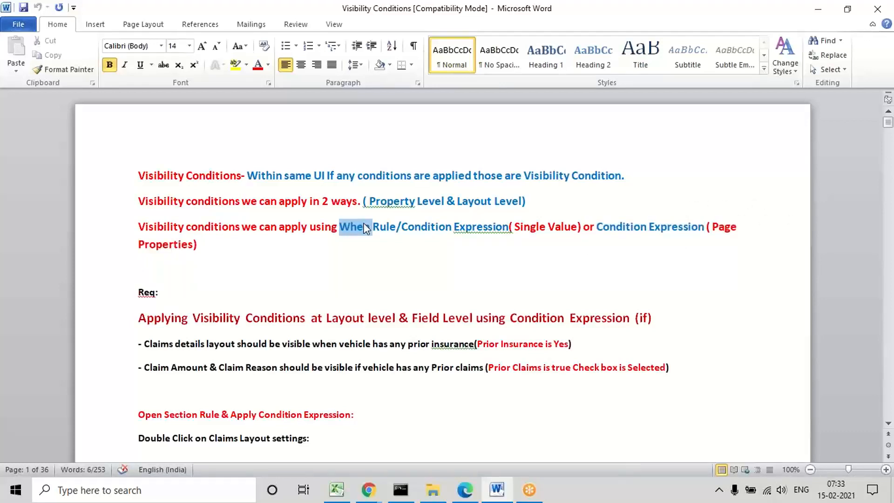
{"action": "left_click", "coordinate": [458, 266]}
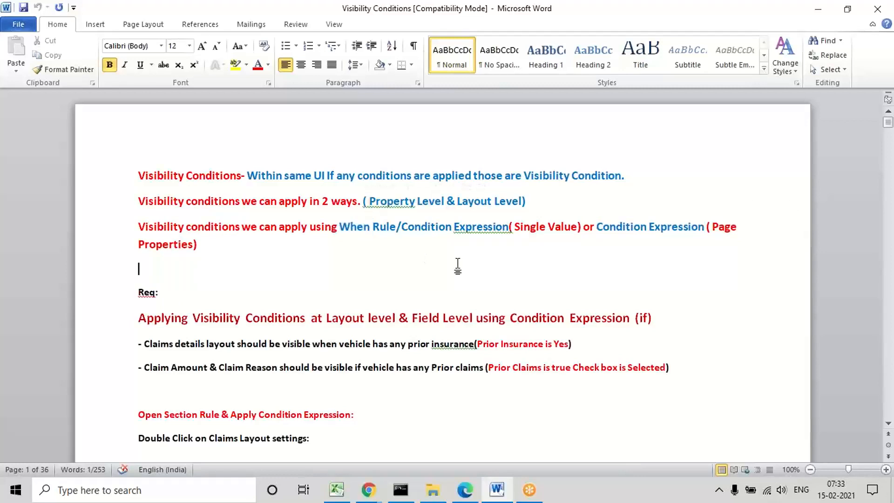
{"action": "double_click", "coordinate": [524, 228]}
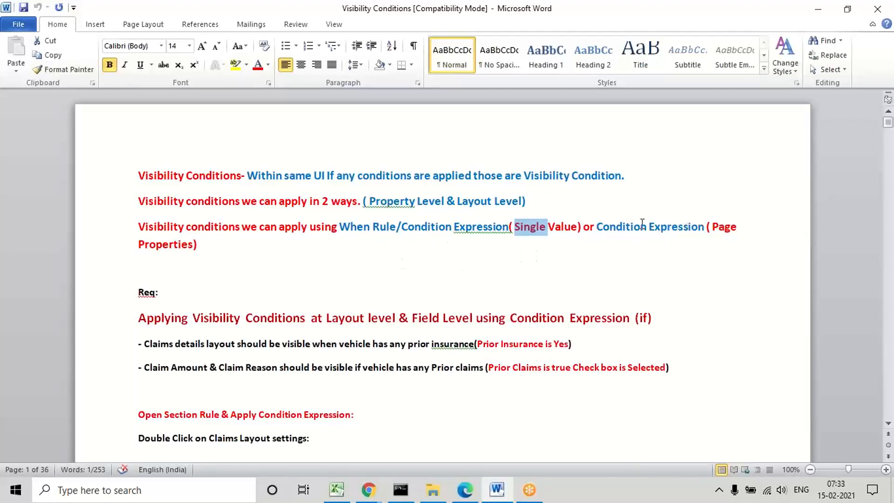
{"action": "double_click", "coordinate": [609, 228]}
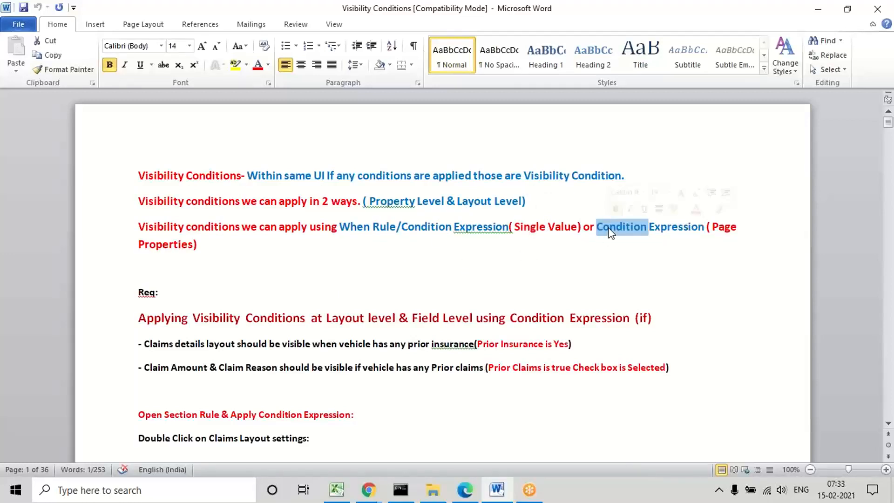
{"action": "double_click", "coordinate": [356, 227]}
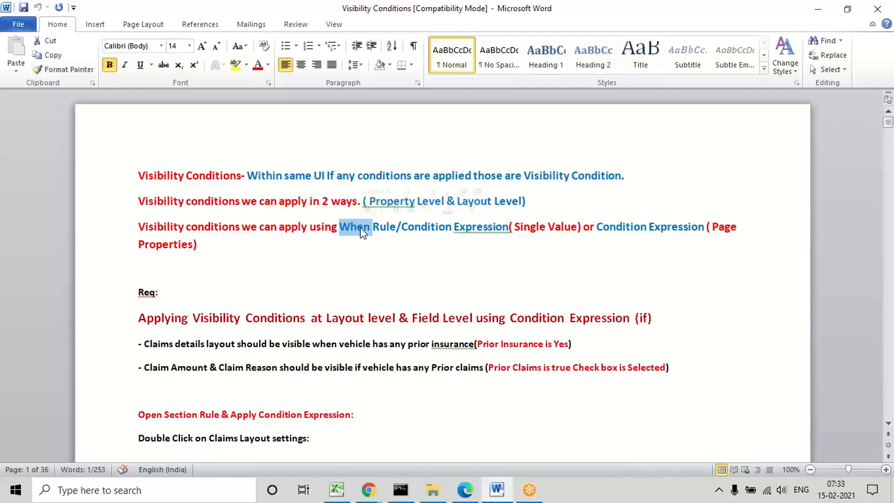
{"action": "double_click", "coordinate": [615, 227]}
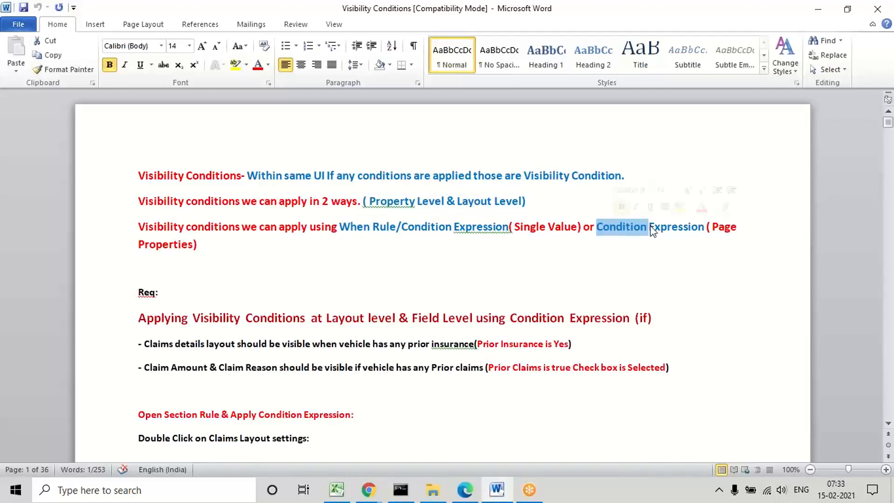
{"action": "left_click", "coordinate": [673, 260]}
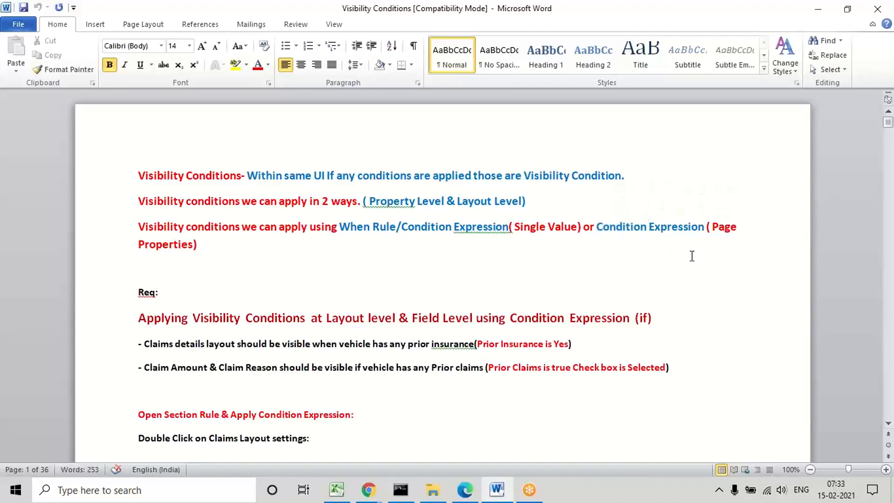
{"action": "double_click", "coordinate": [734, 232]}
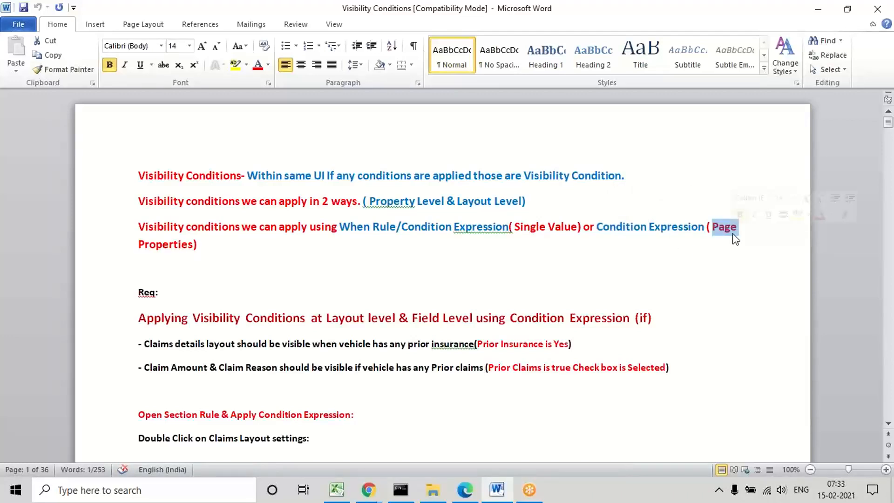
{"action": "left_click", "coordinate": [668, 227]}
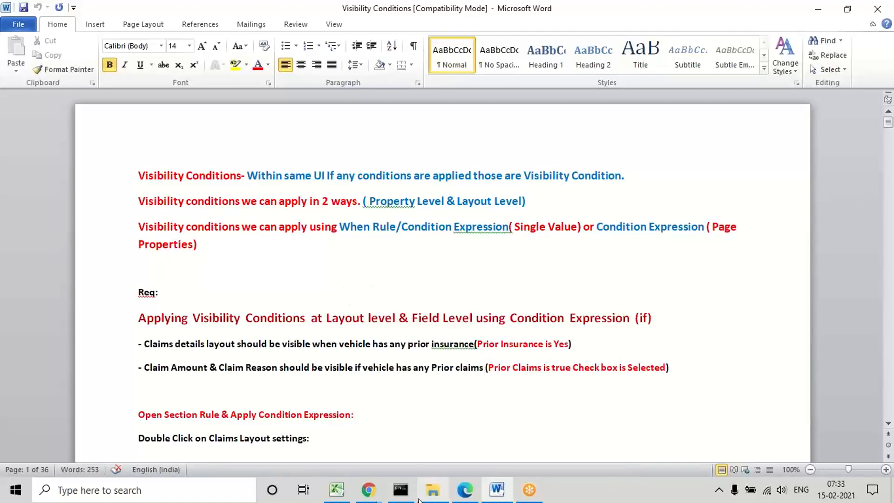
Step: Switch to Dev Studio in Edge, preview PersonalVehicleSection, and try both PriorInsurance options, No and Yes
{"action": "left_click", "coordinate": [476, 495]}
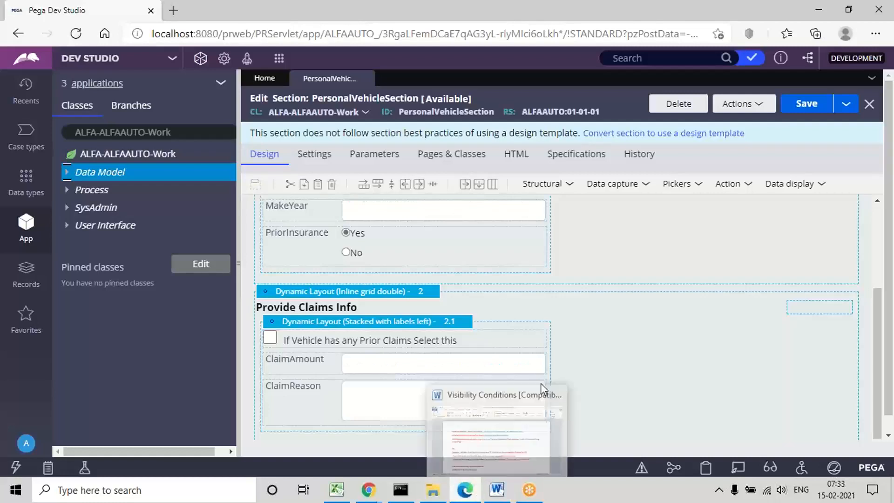
{"action": "left_click", "coordinate": [745, 104]}
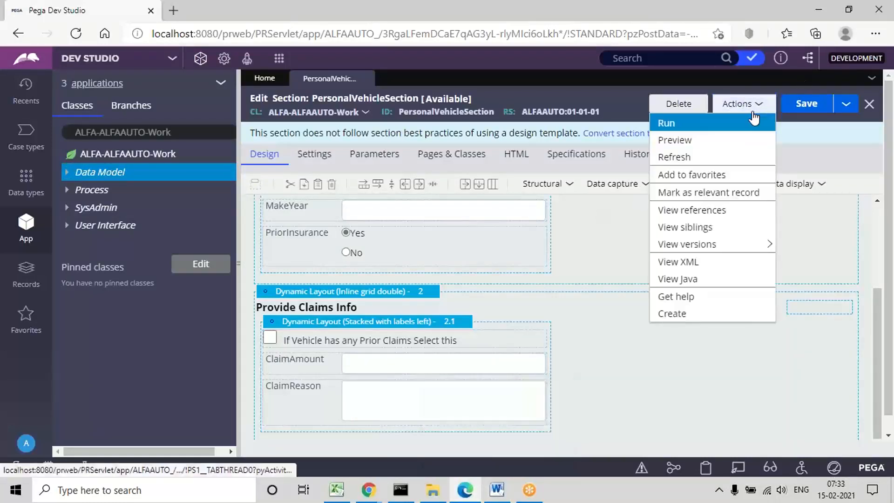
{"action": "left_click", "coordinate": [682, 140]}
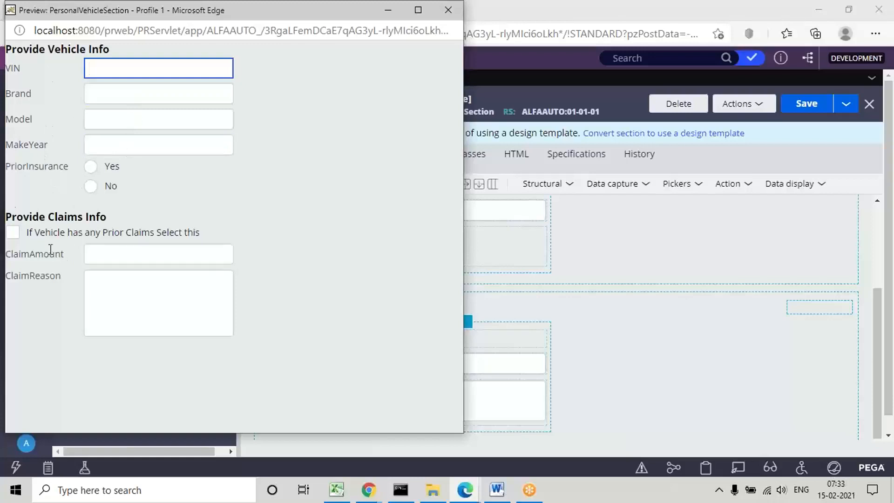
{"action": "triple_click", "coordinate": [49, 217]}
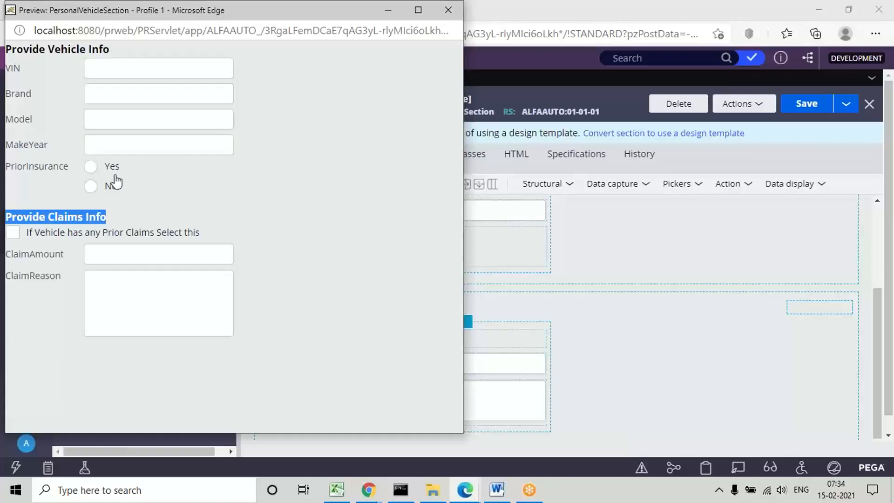
{"action": "left_click", "coordinate": [162, 195]}
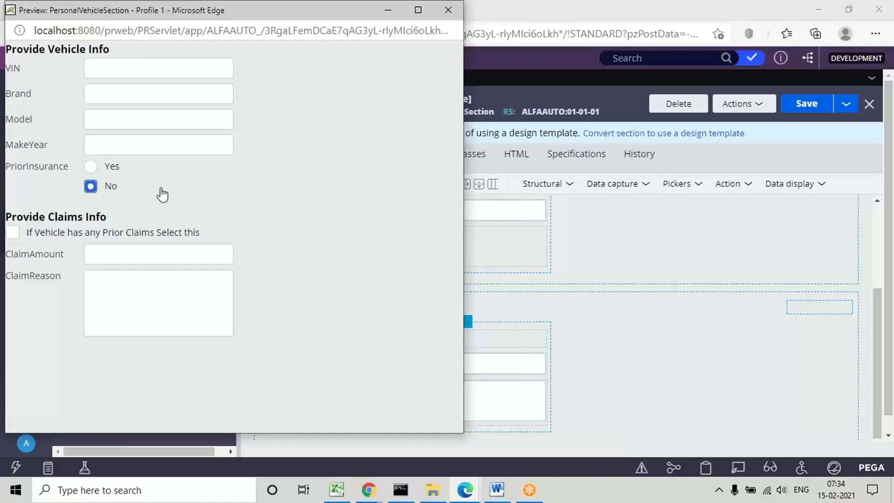
{"action": "left_click", "coordinate": [92, 167]}
Step: Examine the Provide Claims Info heading and its claim fields in the preview, and close the preview window
{"action": "triple_click", "coordinate": [15, 217]}
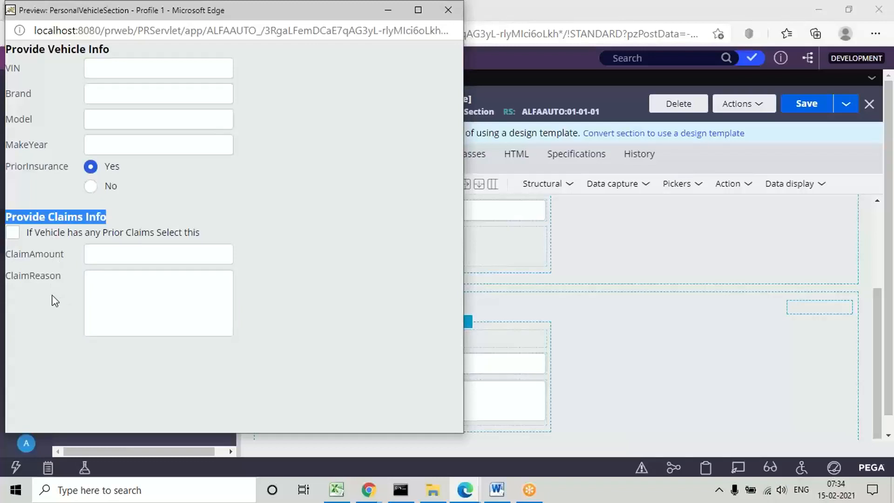
{"action": "left_click", "coordinate": [86, 286]}
{"action": "left_click_drag", "start_coordinate": [134, 14], "coordinate": [255, 109]}
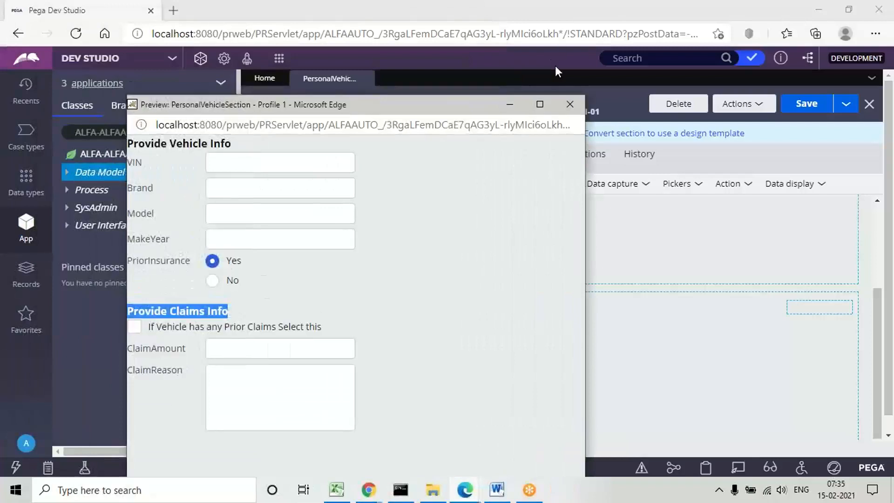
{"action": "left_click", "coordinate": [573, 103]}
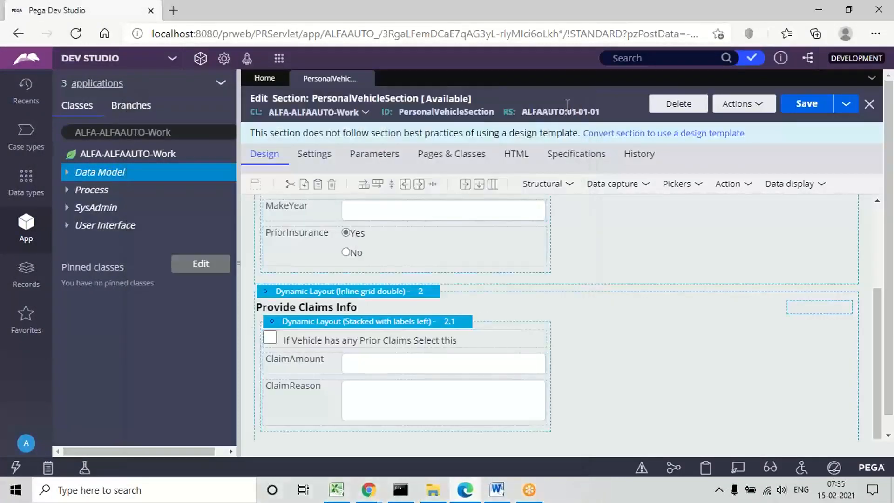
Step: Review the PriorInsurance, ClaimAmount and ClaimReason fields in the section design and narrow the App explorer to enlarge the design area
{"action": "left_click", "coordinate": [311, 249]}
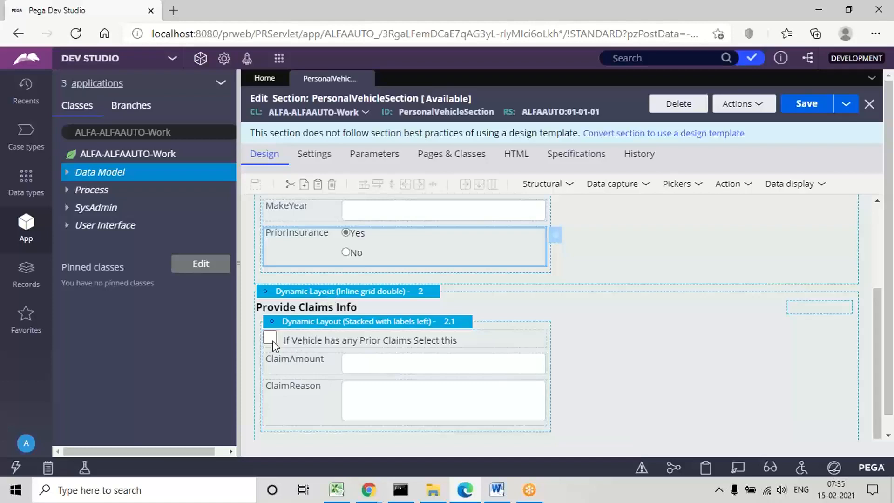
{"action": "left_click", "coordinate": [364, 365]}
{"action": "left_click", "coordinate": [364, 395]}
{"action": "left_click", "coordinate": [359, 362]}
{"action": "left_click", "coordinate": [359, 411]}
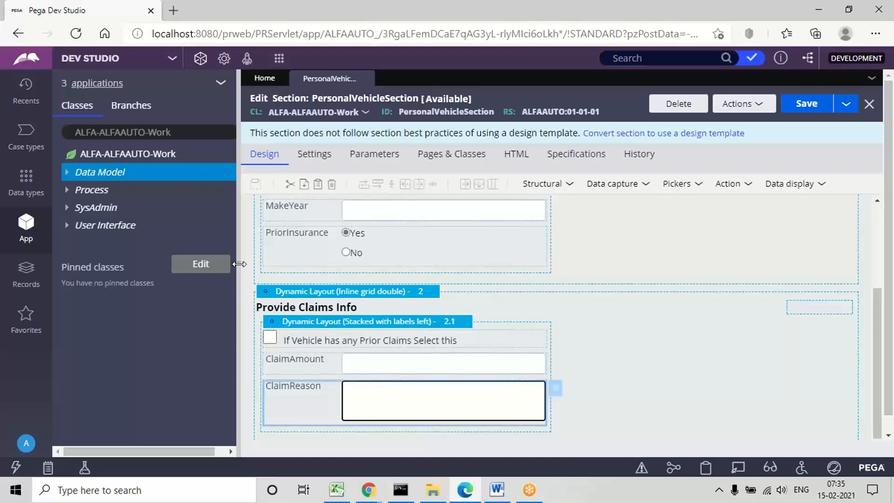
{"action": "left_click_drag", "start_coordinate": [239, 264], "coordinate": [80, 266]}
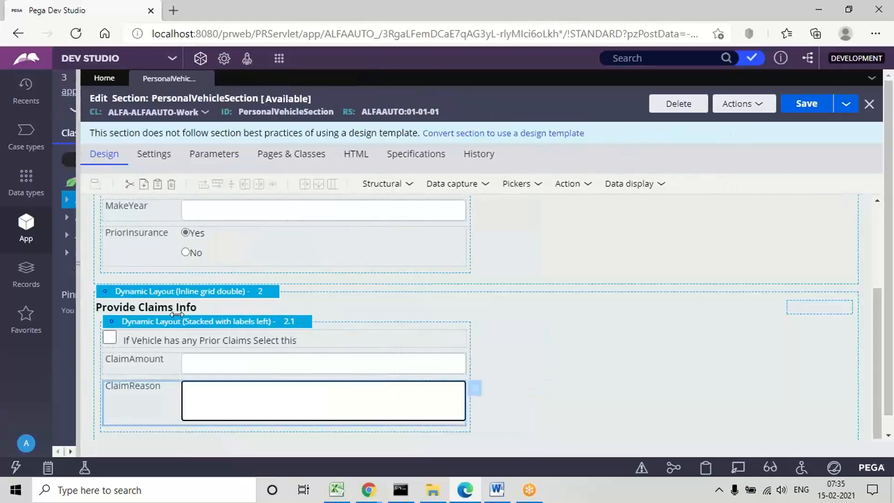
Step: Switch to Word and read the visibility requirements for the claims details layout and the Claim Amount and Claim Reason fields
{"action": "left_click", "coordinate": [497, 492]}
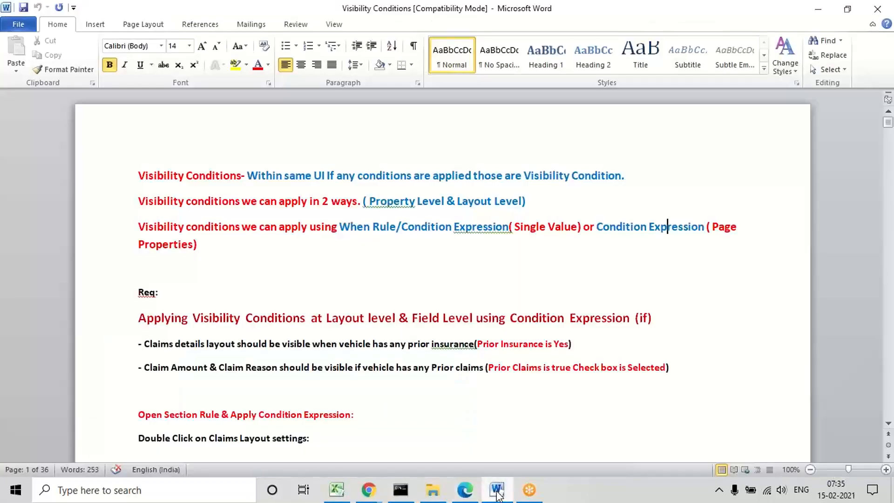
{"action": "triple_click", "coordinate": [158, 345]}
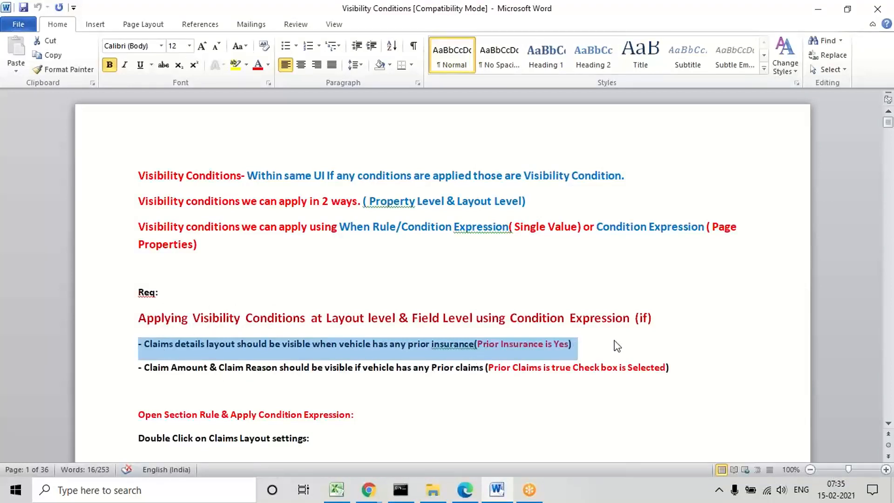
{"action": "double_click", "coordinate": [176, 367]}
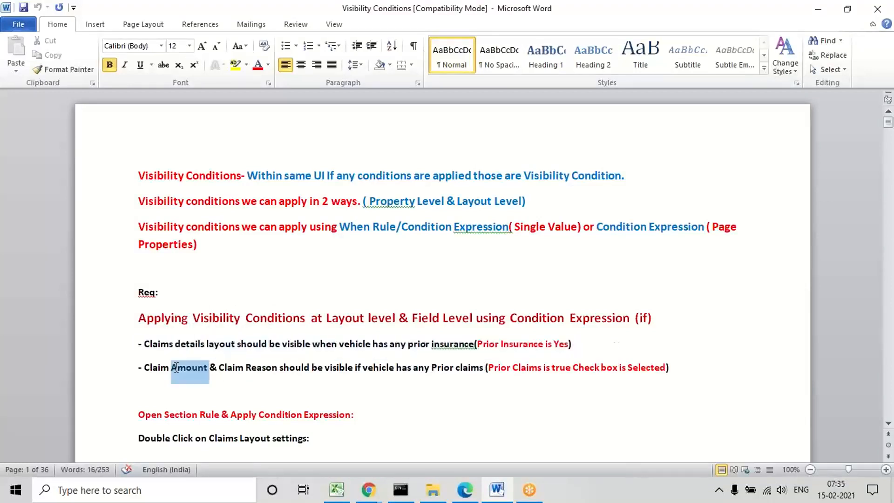
{"action": "triple_click", "coordinate": [176, 367]}
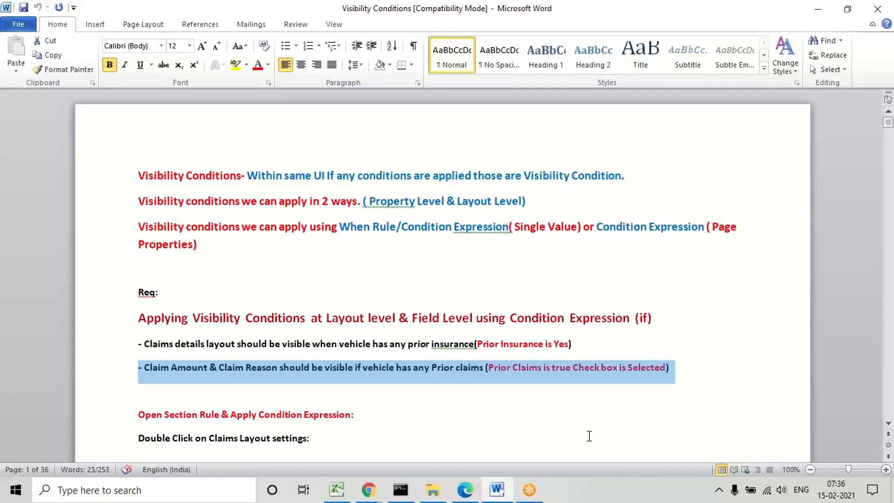
{"action": "triple_click", "coordinate": [534, 344]}
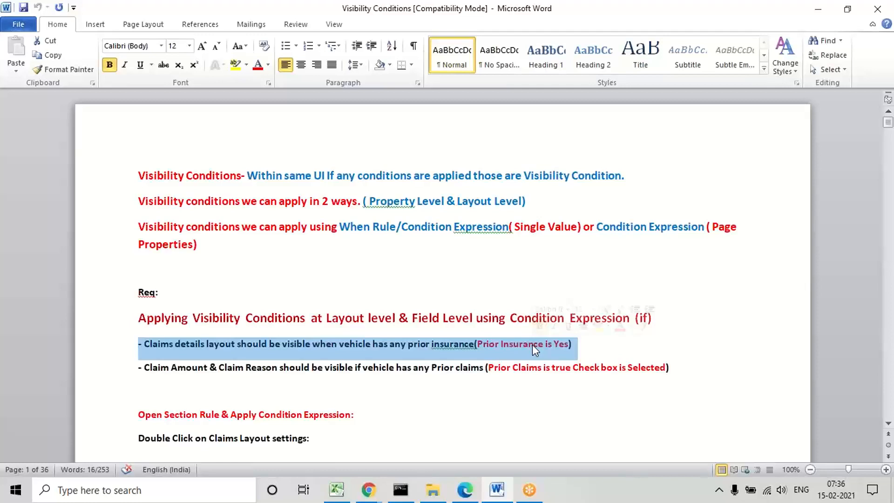
{"action": "left_click", "coordinate": [497, 392]}
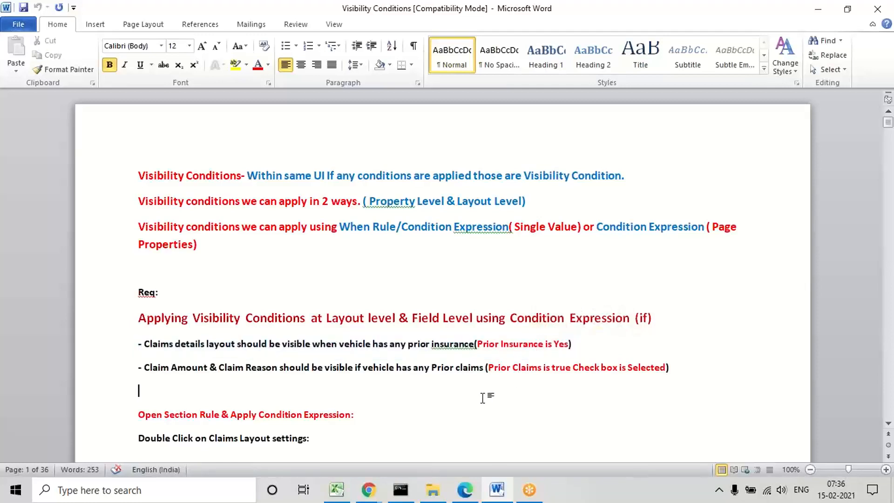
{"action": "triple_click", "coordinate": [168, 345]}
Step: Return to Dev Studio in Edge and open the Provide Claims Info dynamic layout's properties at its visibility setting
{"action": "left_click", "coordinate": [465, 489]}
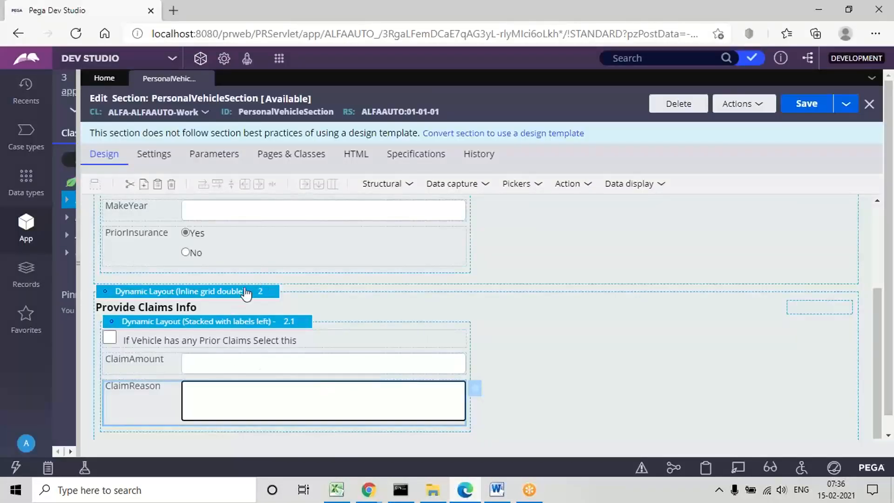
{"action": "left_click", "coordinate": [193, 292]}
{"action": "double_click", "coordinate": [192, 294]}
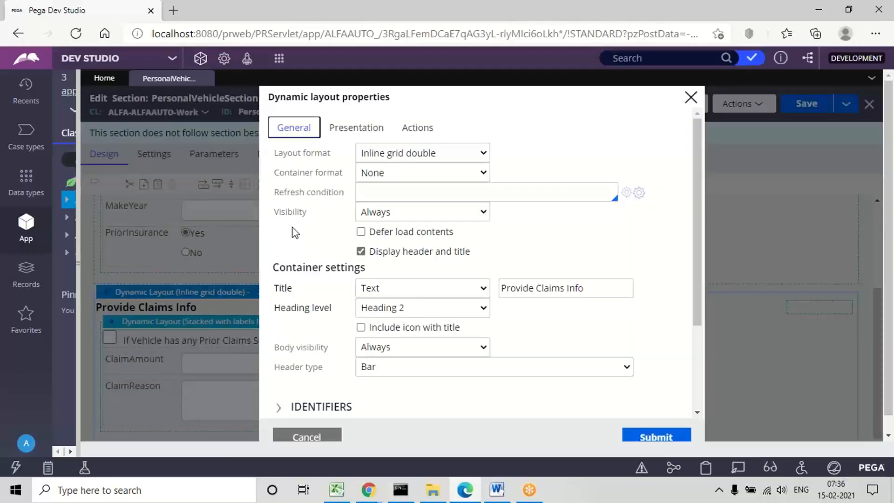
{"action": "double_click", "coordinate": [282, 213]}
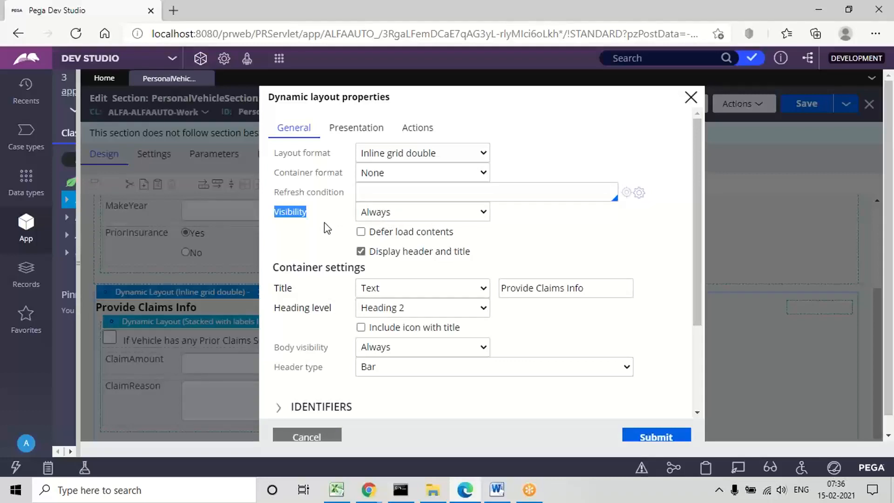
Step: Set the claims layout's visibility to Condition (expression) and start the condition with the .PersonalVehiclePage reference
{"action": "left_click", "coordinate": [376, 212]}
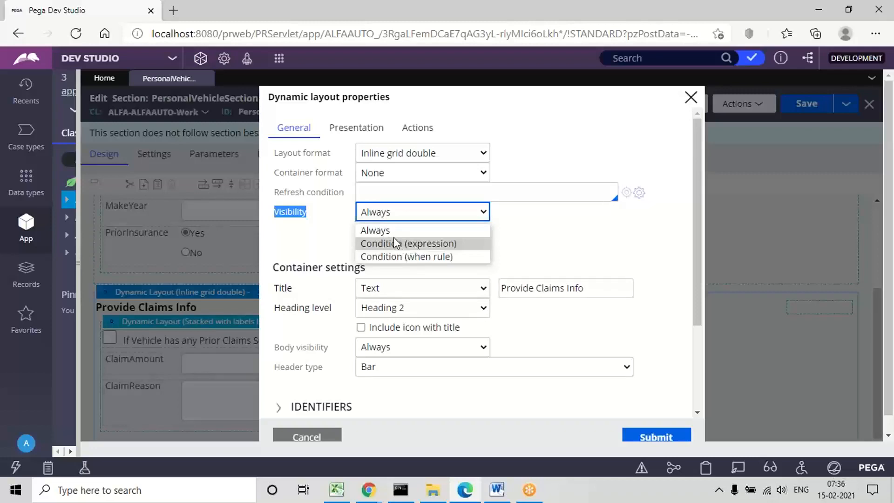
{"action": "left_click", "coordinate": [420, 244]}
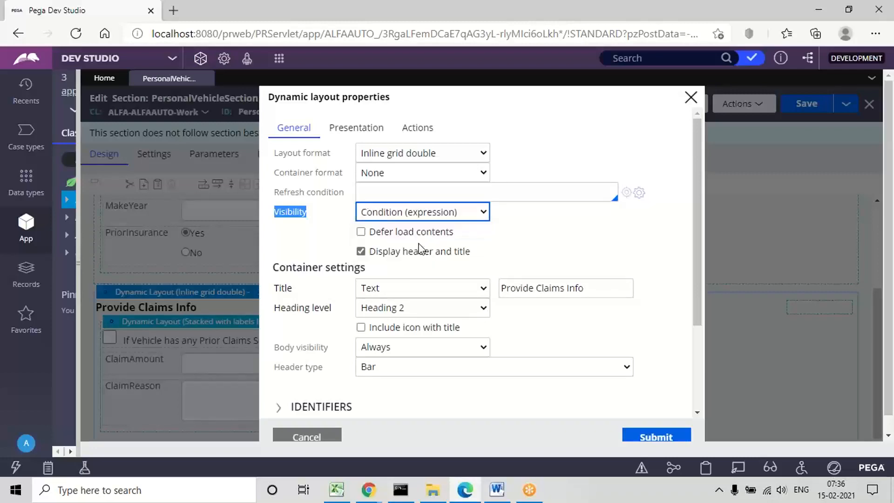
{"action": "left_click", "coordinate": [513, 212]}
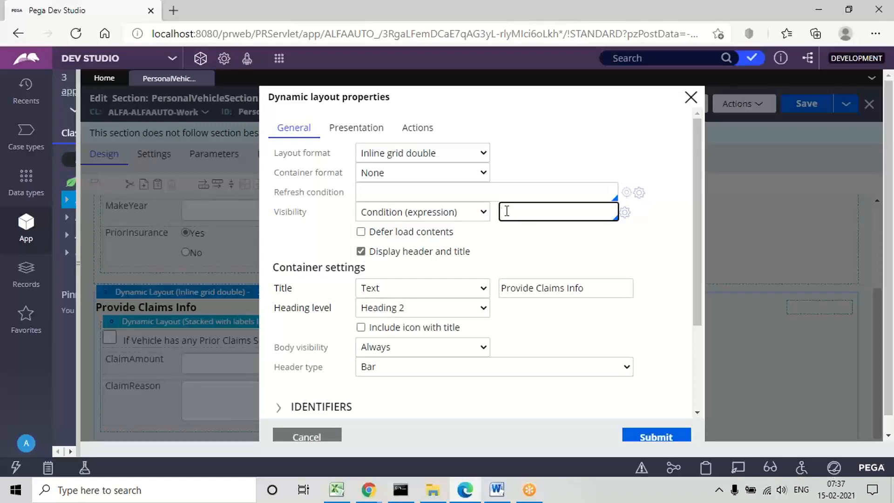
{"action": "type", "text": "."}
{"action": "key", "text": "Down"}
{"action": "key", "text": "Down"}
{"action": "key", "text": "Down"}
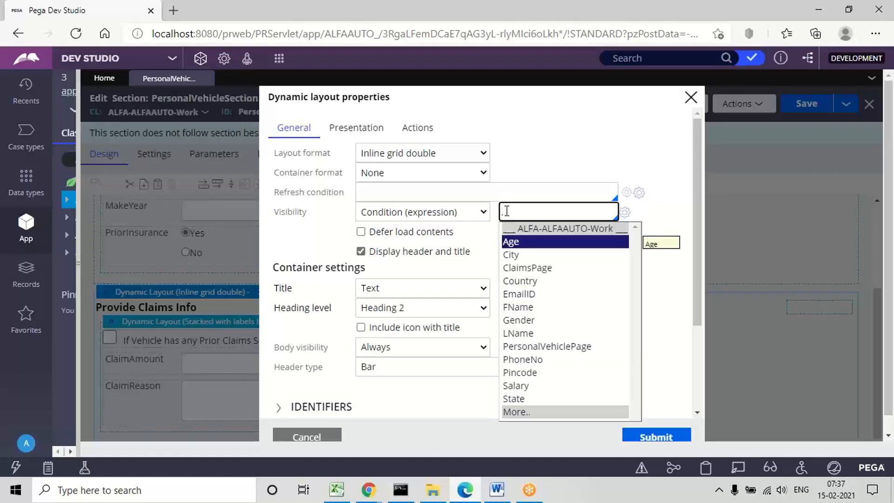
{"action": "key", "text": "Down"}
{"action": "key", "text": "Down"}
{"action": "key", "text": "Down"}
{"action": "key", "text": "Down"}
{"action": "key", "text": "Down"}
{"action": "key", "text": "Down"}
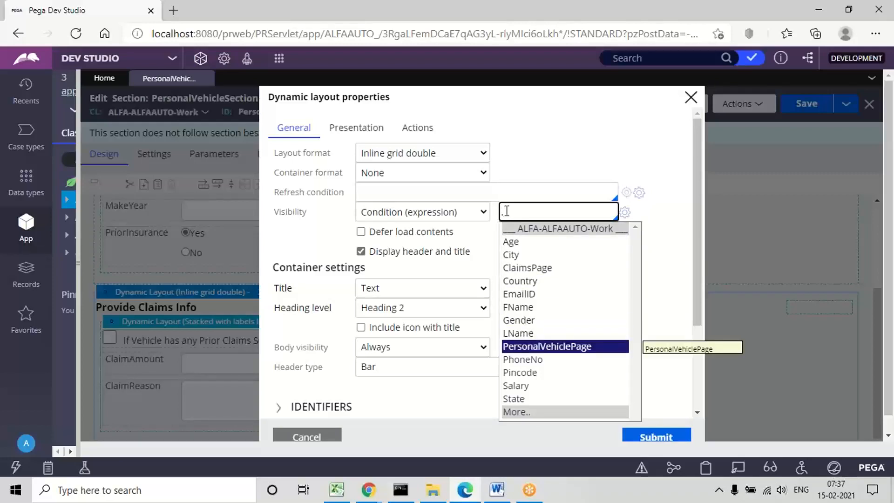
{"action": "key", "text": "Return"}
Step: Complete the layout's visibility condition as .PersonalVehiclePage.PriorInsurance=="Yes"
{"action": "type", "text": "."}
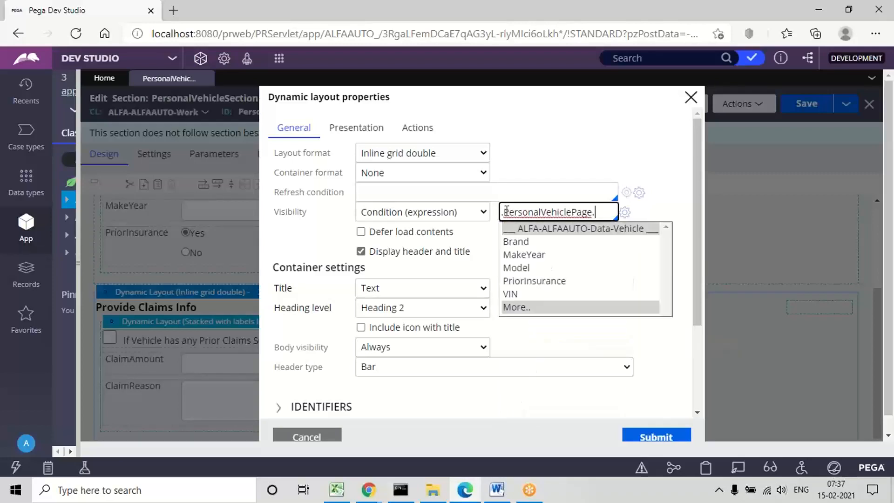
{"action": "key", "text": "Down"}
{"action": "key", "text": "Down"}
{"action": "key", "text": "Down"}
{"action": "key", "text": "Down"}
{"action": "key", "text": "Return"}
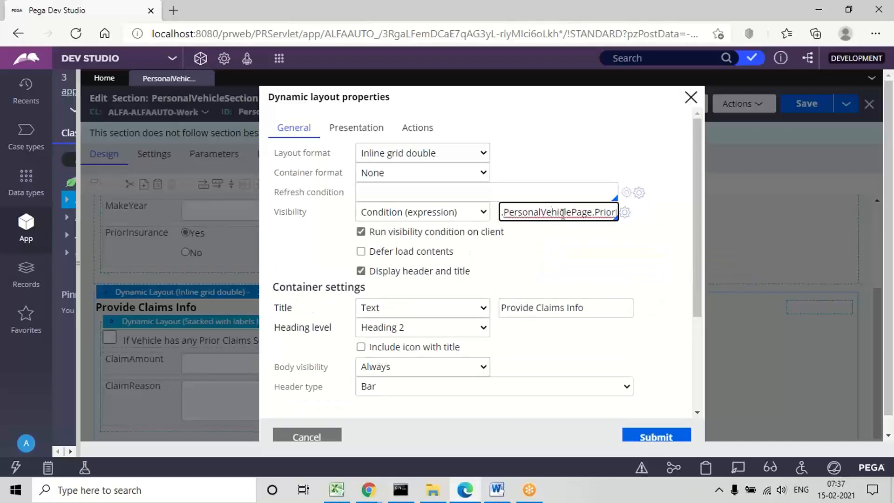
{"action": "key", "text": "Right"}
{"action": "key", "text": "Right"}
{"action": "key", "text": "Right"}
{"action": "key", "text": "Right"}
{"action": "key", "text": "Right"}
{"action": "key", "text": "Right"}
{"action": "key", "text": "Right"}
{"action": "key", "text": "Right"}
{"action": "key", "text": "Right"}
{"action": "key", "text": "Right"}
{"action": "key", "text": "Right"}
{"action": "key", "text": "Right"}
{"action": "key", "text": "Right"}
{"action": "key", "text": "Right"}
{"action": "key", "text": "Right"}
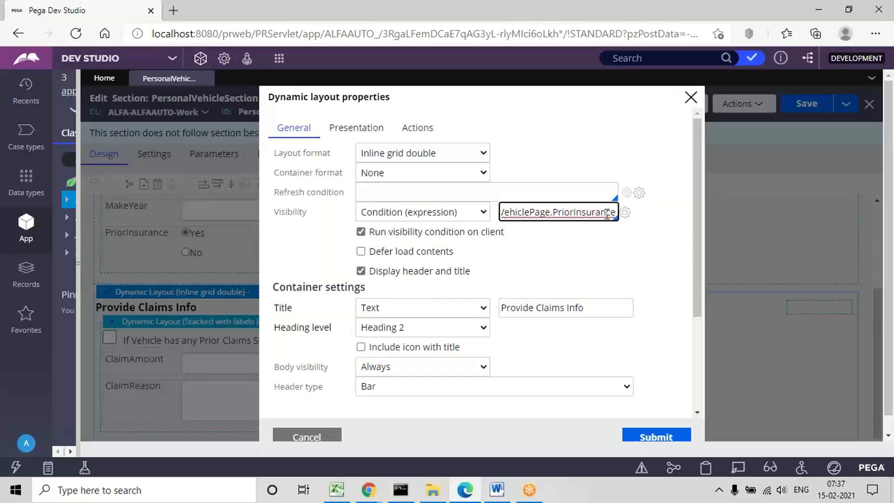
{"action": "type", "text": "=="}
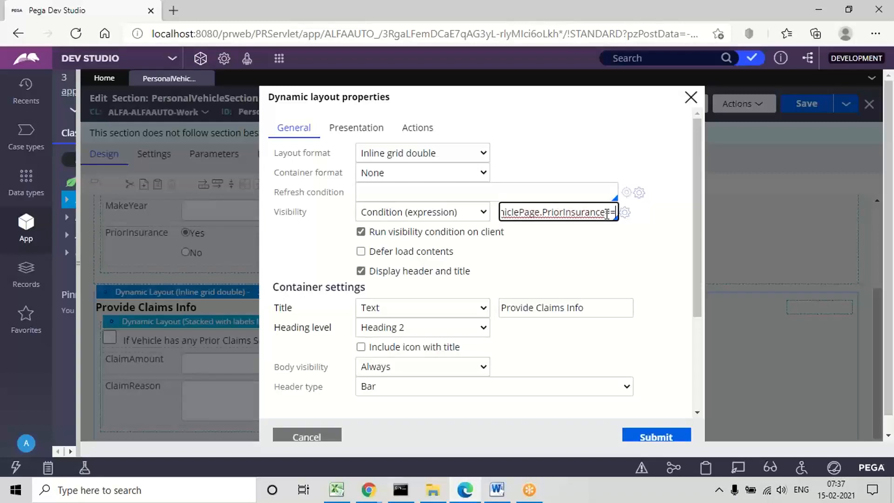
{"action": "type", "text": "\"Yes"}
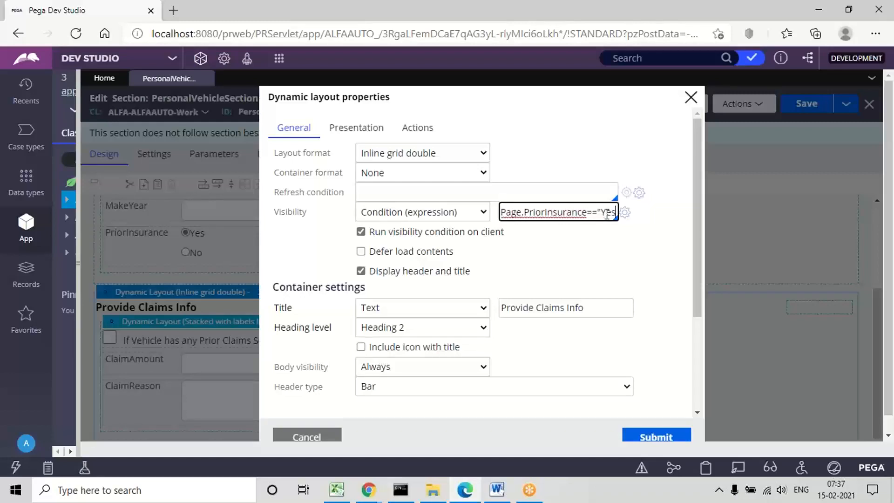
{"action": "type", "text": "\""}
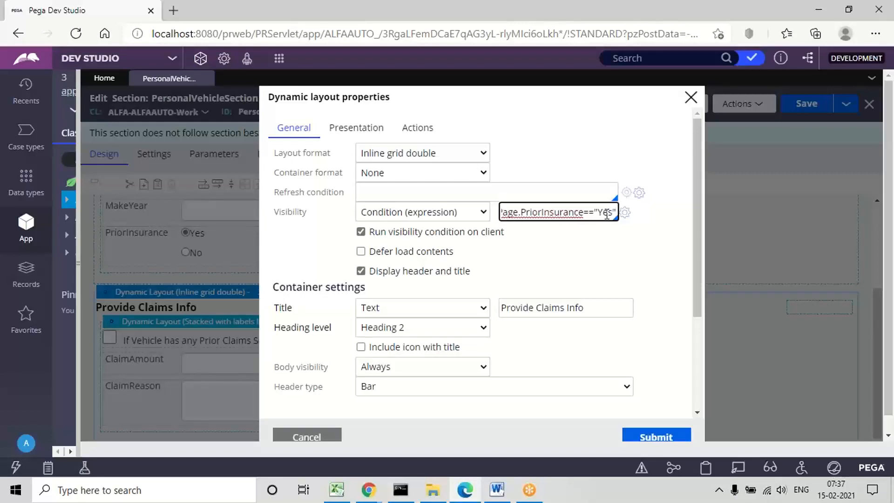
Step: Try the lowercase value "yes" in the layout's visibility condition, and restore it to "Yes"
{"action": "double_click", "coordinate": [604, 210]}
{"action": "left_click", "coordinate": [599, 217]}
{"action": "key", "text": "Delete"}
{"action": "type", "text": "y"}
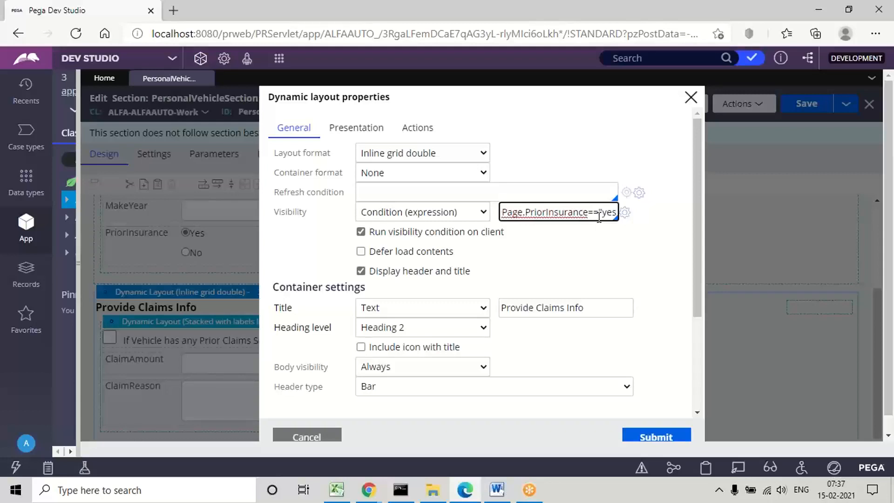
{"action": "double_click", "coordinate": [605, 215]}
{"action": "left_click", "coordinate": [605, 209]}
{"action": "key", "text": "BackSpace"}
{"action": "type", "text": "Y"}
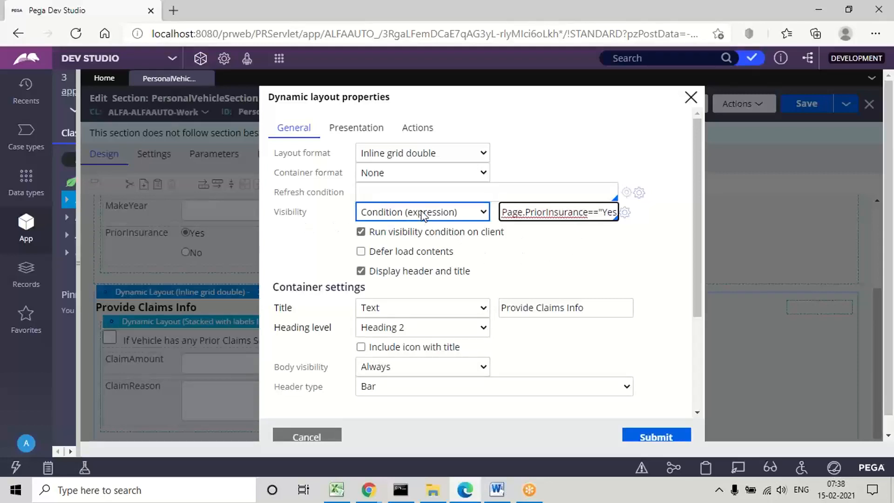
Step: Check the whole PriorInsurance visibility expression and submit the dynamic layout properties
{"action": "left_click", "coordinate": [547, 217]}
{"action": "key", "text": "ctrl+a"}
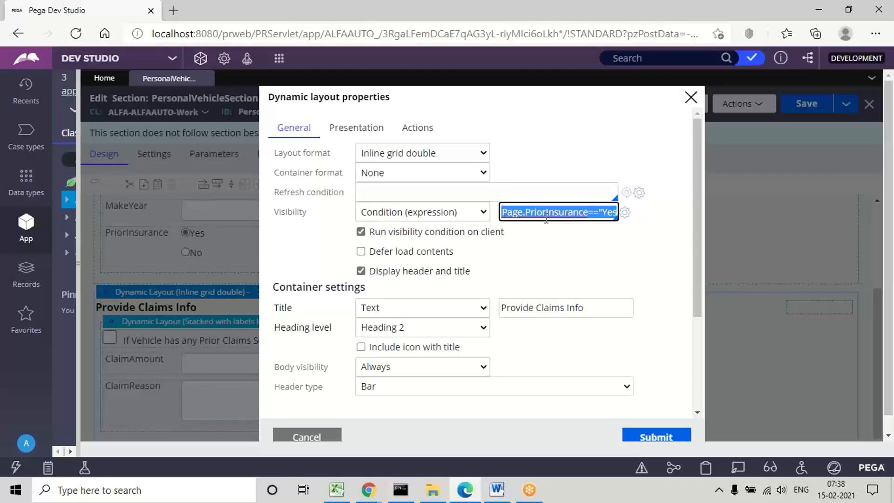
{"action": "left_click", "coordinate": [607, 210]}
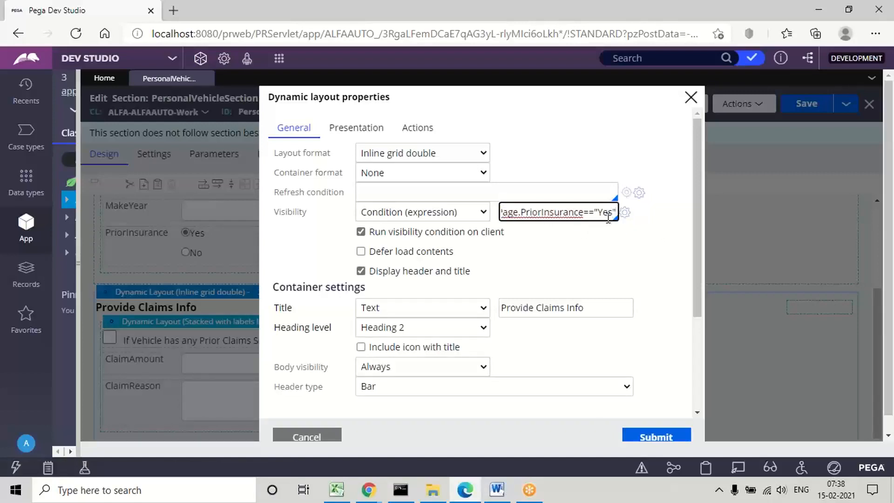
{"action": "left_click", "coordinate": [655, 438]}
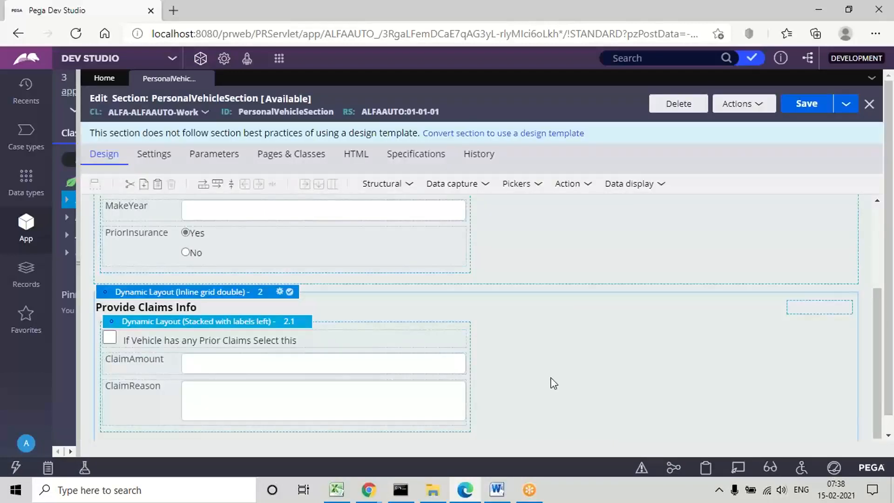
{"action": "left_click", "coordinate": [232, 363]}
{"action": "left_click", "coordinate": [226, 400]}
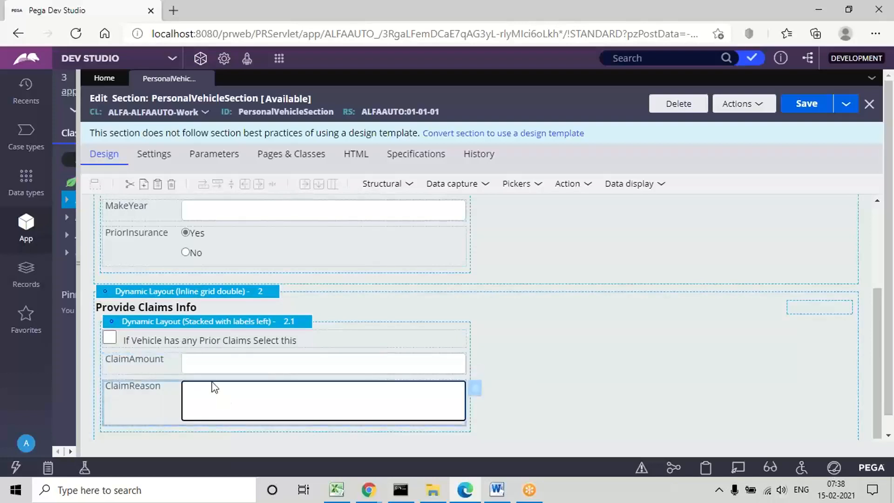
{"action": "left_click", "coordinate": [142, 342]}
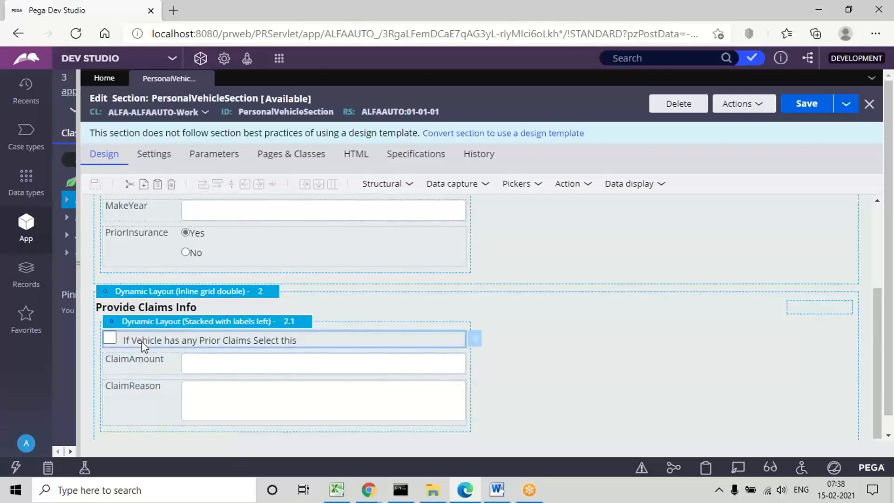
{"action": "left_click", "coordinate": [194, 360]}
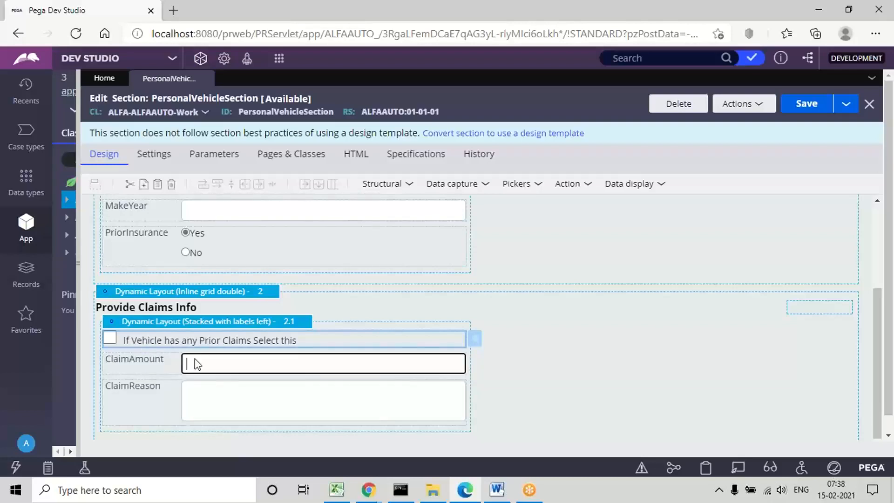
{"action": "left_click", "coordinate": [219, 388]}
Step: Open the ClaimAmount field's cell properties and set its visibility to Condition (expression)
{"action": "left_click", "coordinate": [197, 368]}
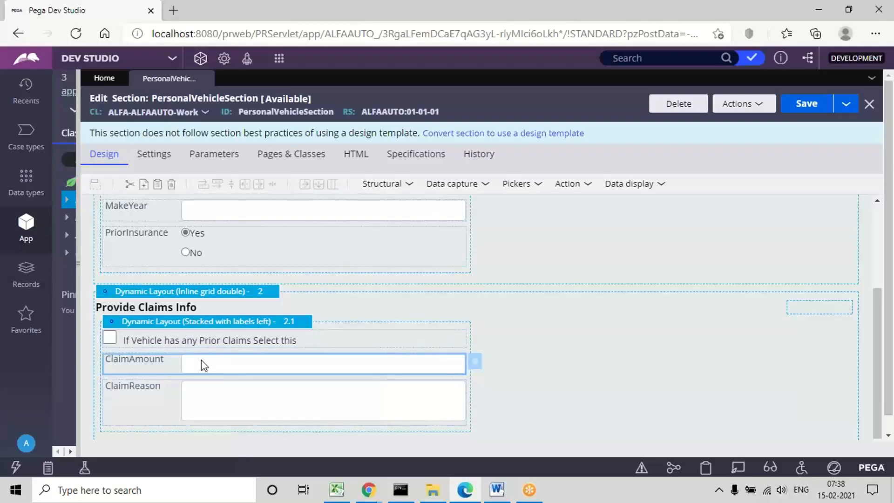
{"action": "double_click", "coordinate": [201, 360]}
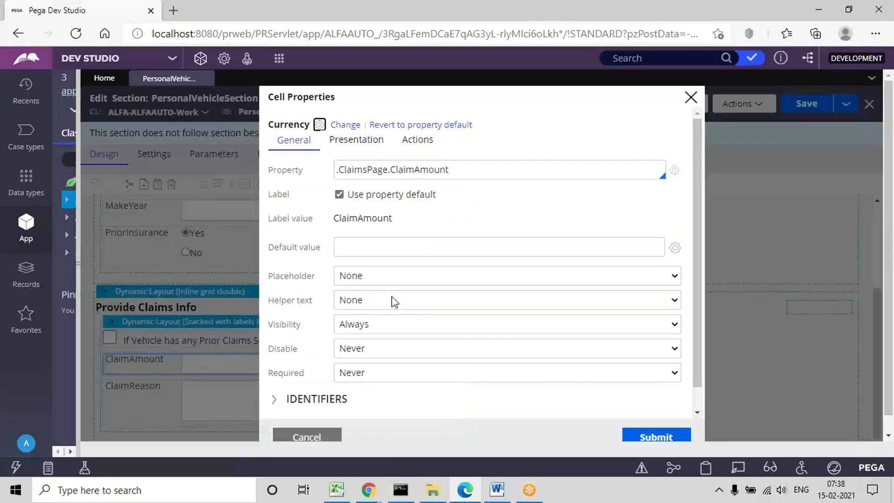
{"action": "double_click", "coordinate": [276, 329]}
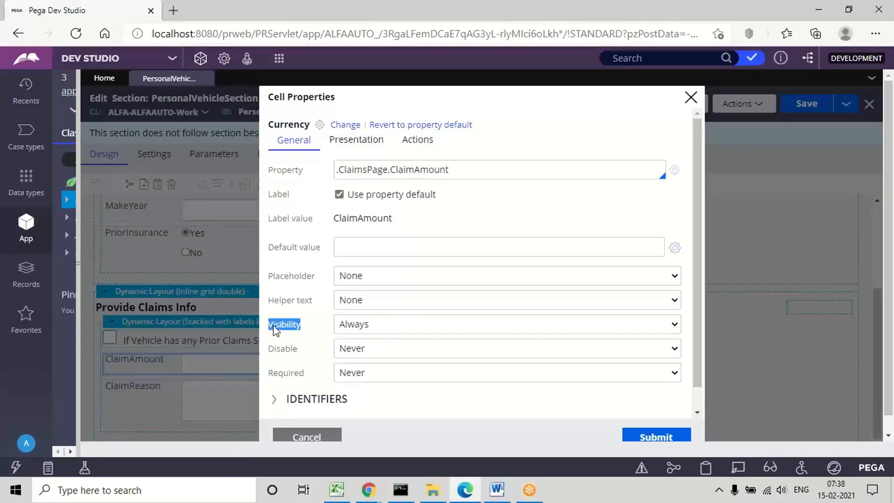
{"action": "left_click", "coordinate": [364, 326]}
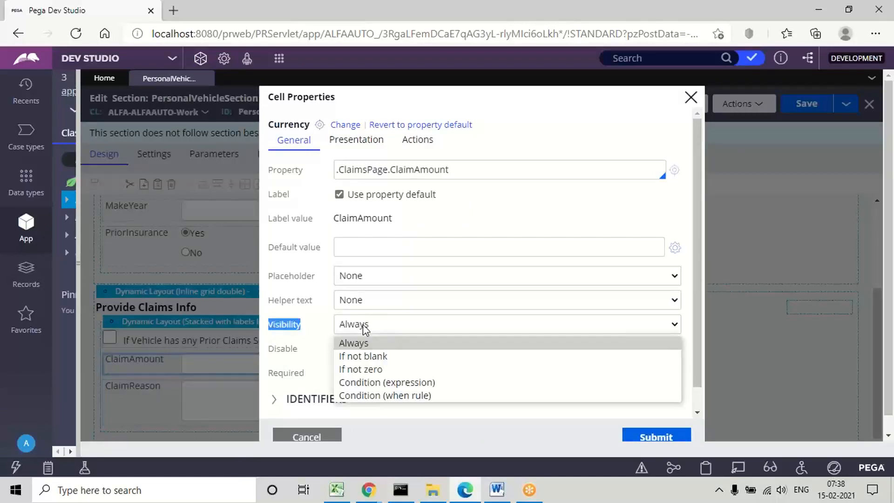
{"action": "left_click", "coordinate": [391, 382]}
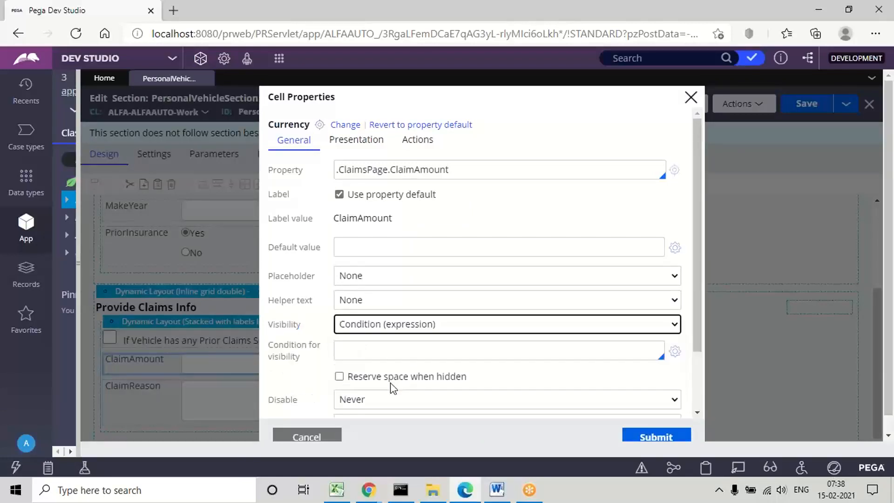
Step: Enter .ClaimsPage.PriorClaims as the property tested in ClaimAmount's visibility condition
{"action": "left_click", "coordinate": [355, 349]}
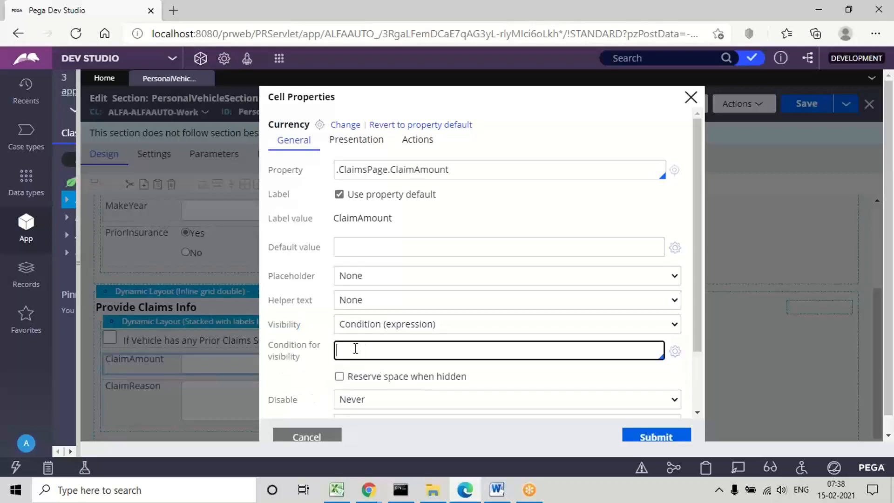
{"action": "type", "text": "."}
{"action": "key", "text": "Down"}
{"action": "key", "text": "Down"}
{"action": "key", "text": "Down"}
{"action": "key", "text": "Return"}
{"action": "type", "text": "."}
{"action": "key", "text": "Down"}
{"action": "key", "text": "Down"}
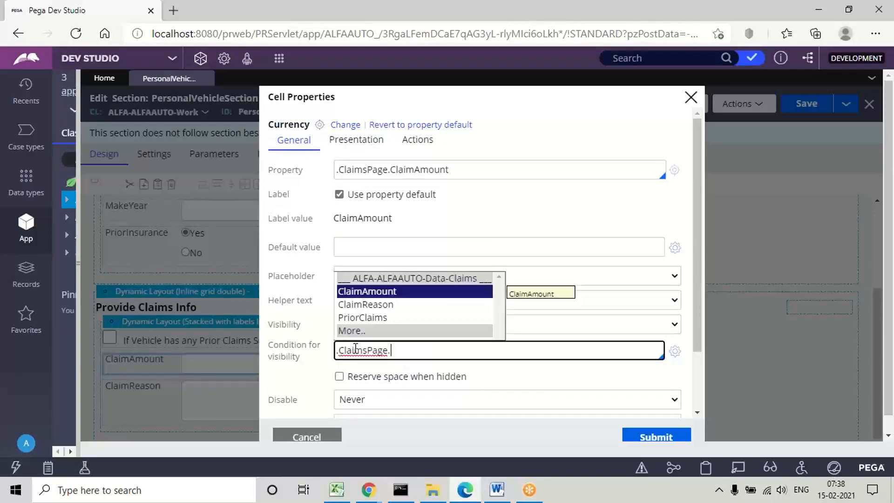
{"action": "key", "text": "Down"}
{"action": "key", "text": "Return"}
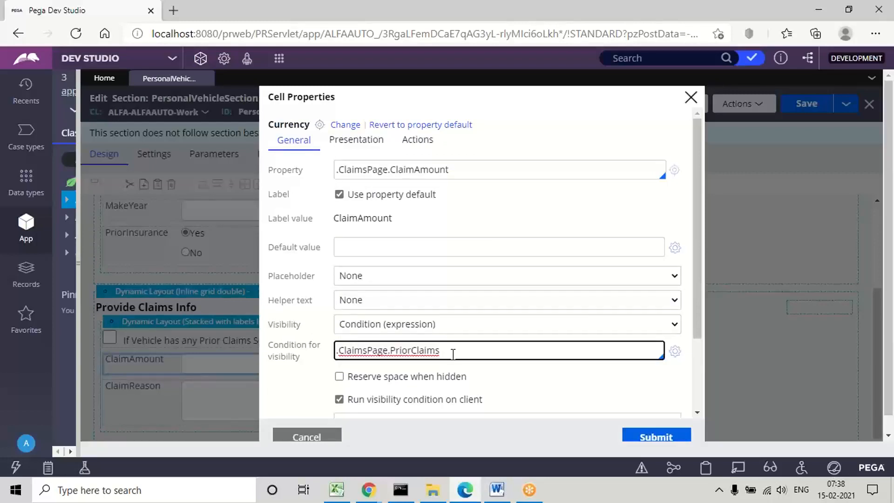
Step: Complete ClaimAmount's condition with an == comparison to a quoted value and submit the cell properties
{"action": "type", "text": "==\"true"}
{"action": "left_click", "coordinate": [455, 350]}
{"action": "double_click", "coordinate": [461, 350]}
{"action": "left_click", "coordinate": [493, 350]}
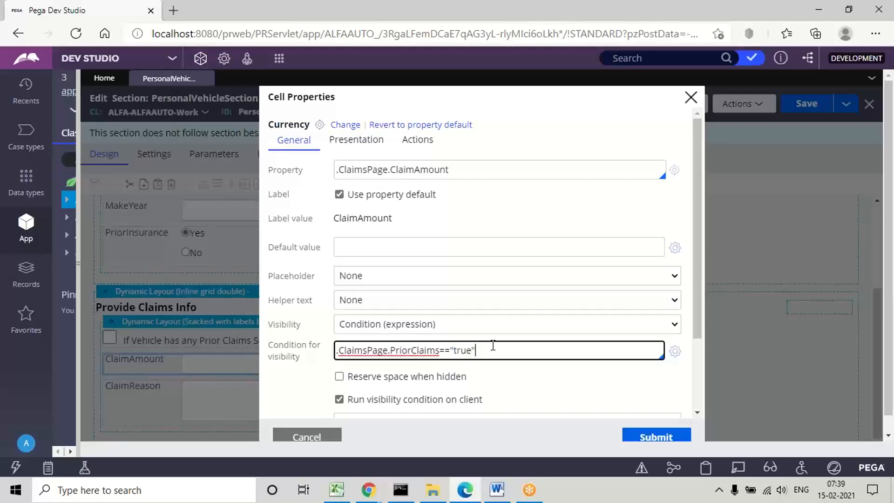
{"action": "double_click", "coordinate": [461, 350]}
{"action": "left_click", "coordinate": [513, 351]}
{"action": "left_click", "coordinate": [655, 438]}
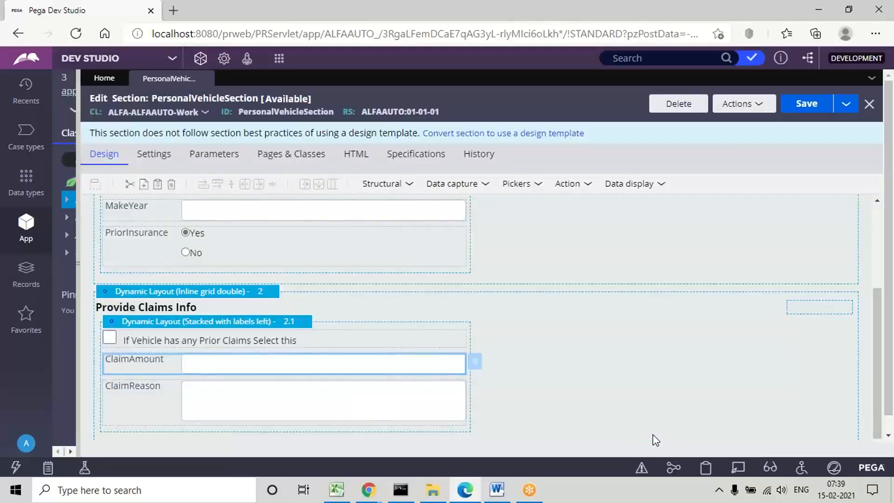
Step: Set the ClaimReason field's visibility to Condition (expression) and enter .ClaimsPage.PriorClaims as the tested property
{"action": "left_click", "coordinate": [229, 398]}
{"action": "double_click", "coordinate": [232, 400]}
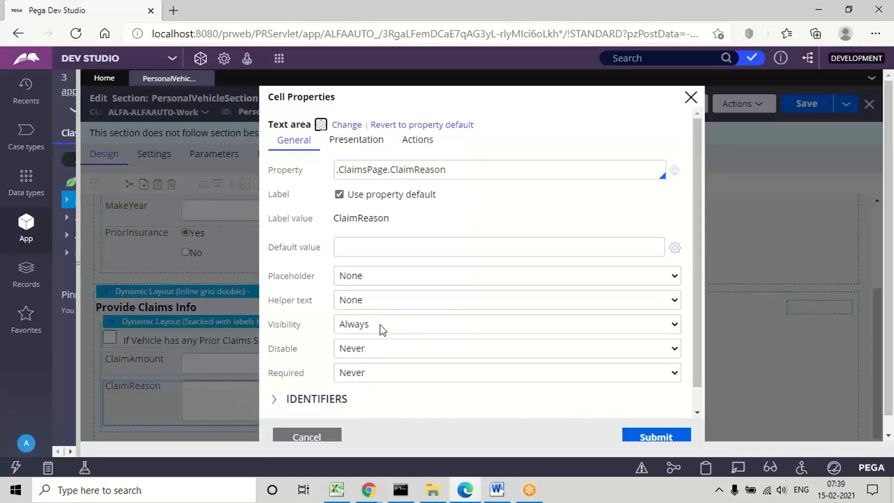
{"action": "left_click", "coordinate": [395, 332]}
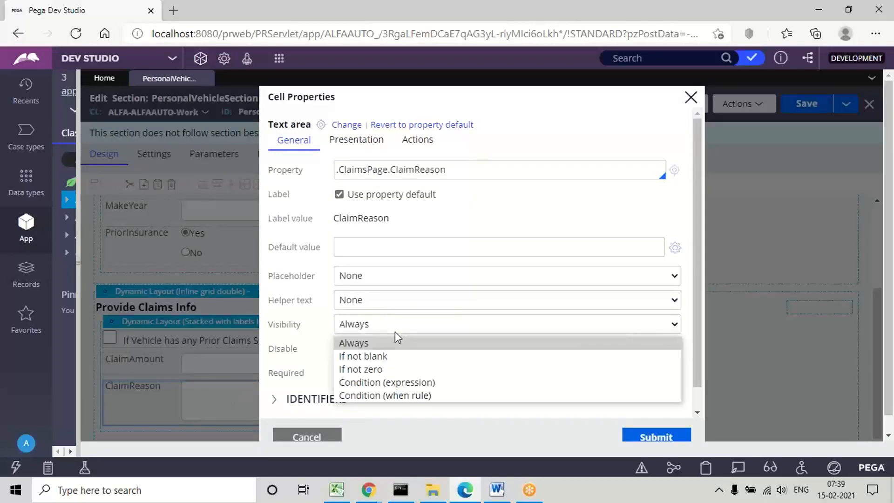
{"action": "left_click", "coordinate": [382, 382]}
{"action": "left_click", "coordinate": [349, 348]}
{"action": "type", "text": ".ClaimsPage"}
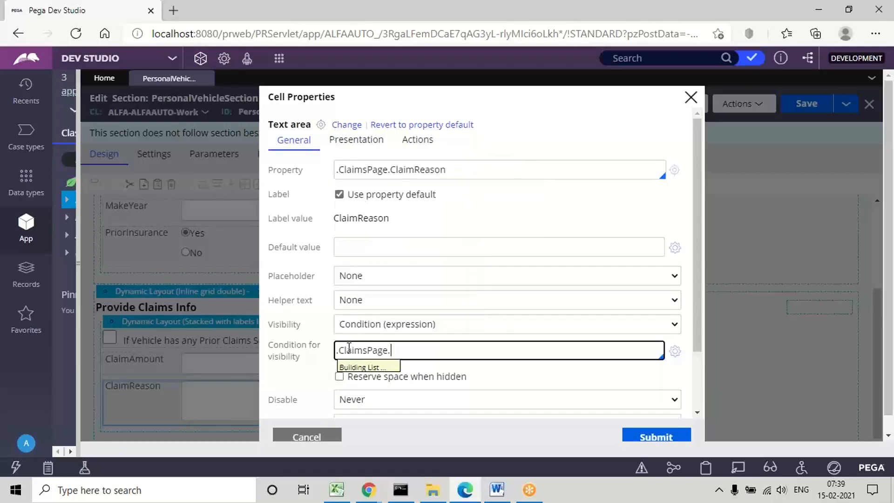
{"action": "type", "text": "."}
{"action": "key", "text": "Down"}
{"action": "key", "text": "Down"}
{"action": "key", "text": "Down"}
{"action": "key", "text": "Return"}
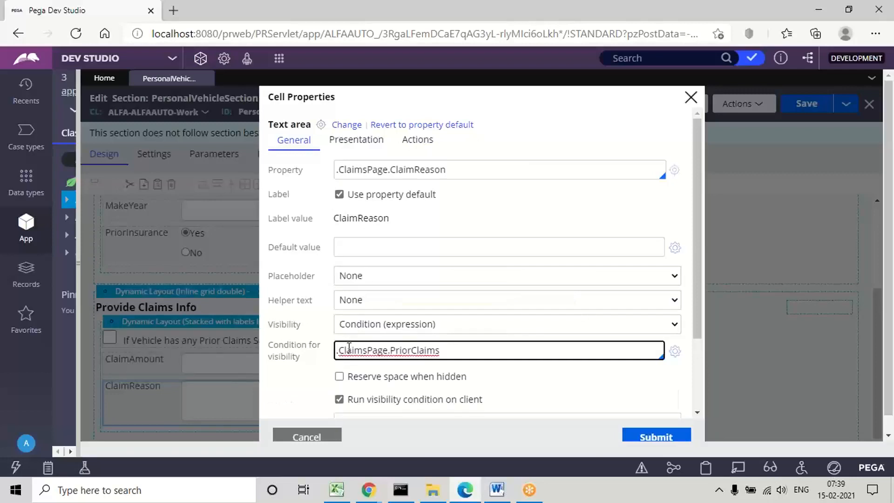
Step: Complete ClaimReason's visibility condition with =="true" and check the whole expression
{"action": "left_click", "coordinate": [456, 361]}
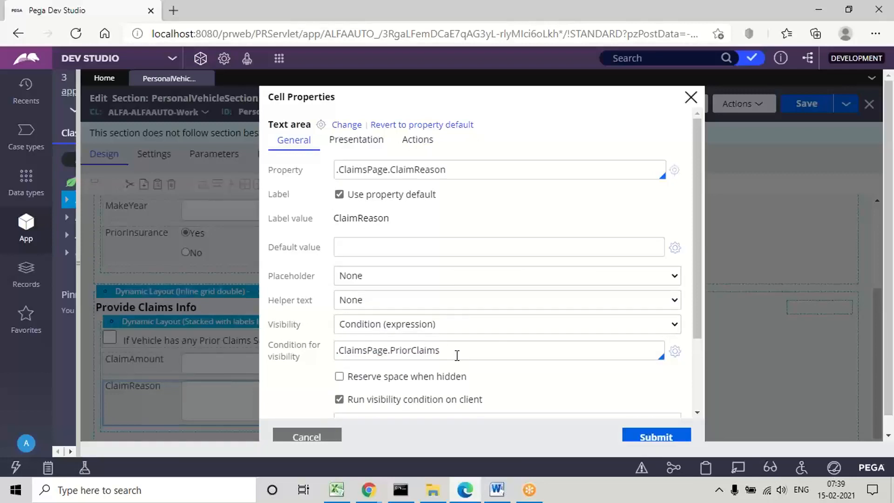
{"action": "left_click", "coordinate": [457, 355]}
{"action": "type", "text": "=="}
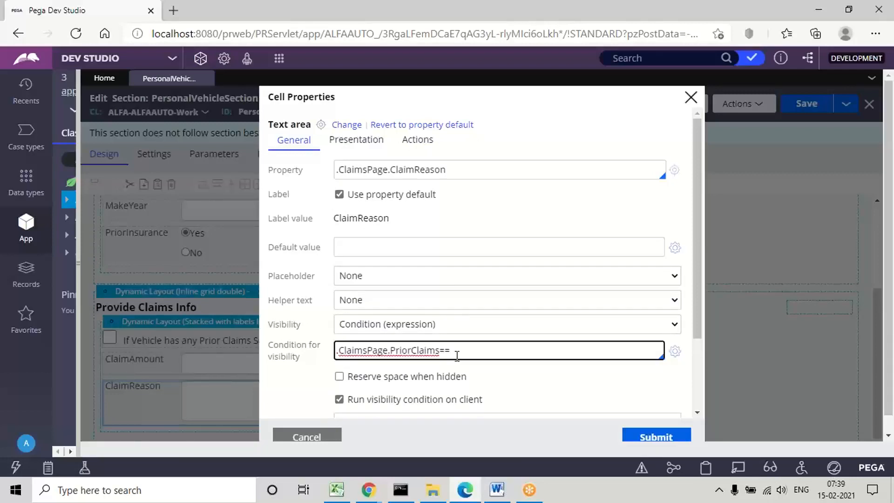
{"action": "type", "text": "\"true\""}
{"action": "key", "text": "ctrl+a"}
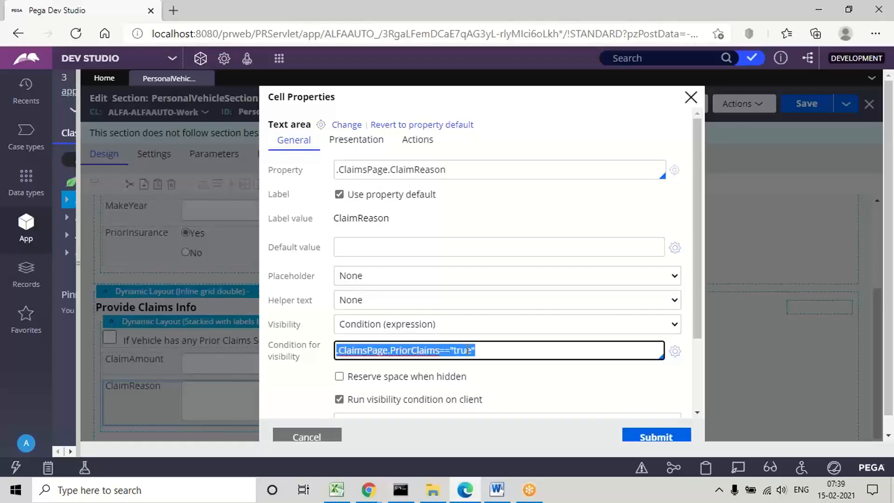
Step: Submit ClaimReason's cell properties and save the PersonalVehicleSection rule
{"action": "left_click", "coordinate": [654, 438]}
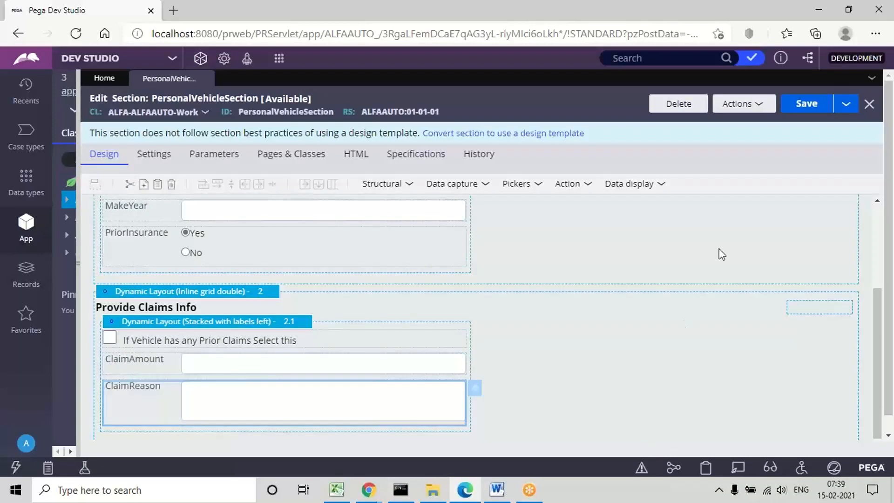
{"action": "left_click", "coordinate": [804, 110]}
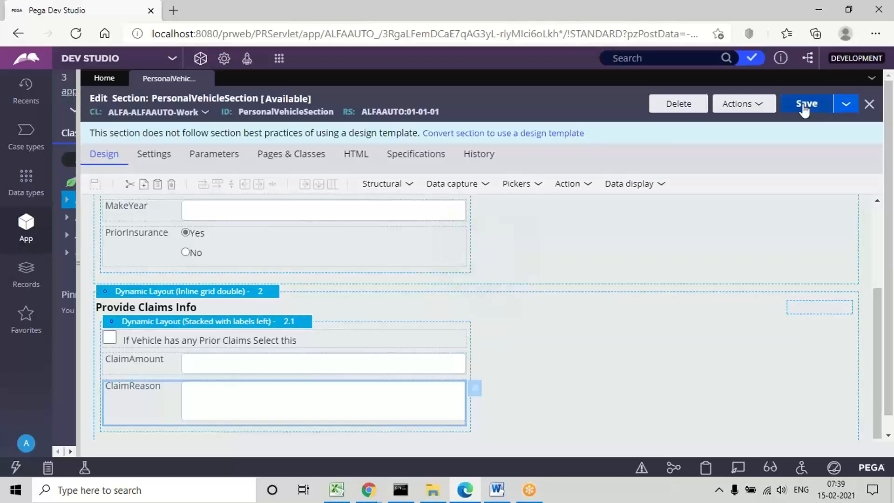
{"action": "left_click", "coordinate": [808, 107]}
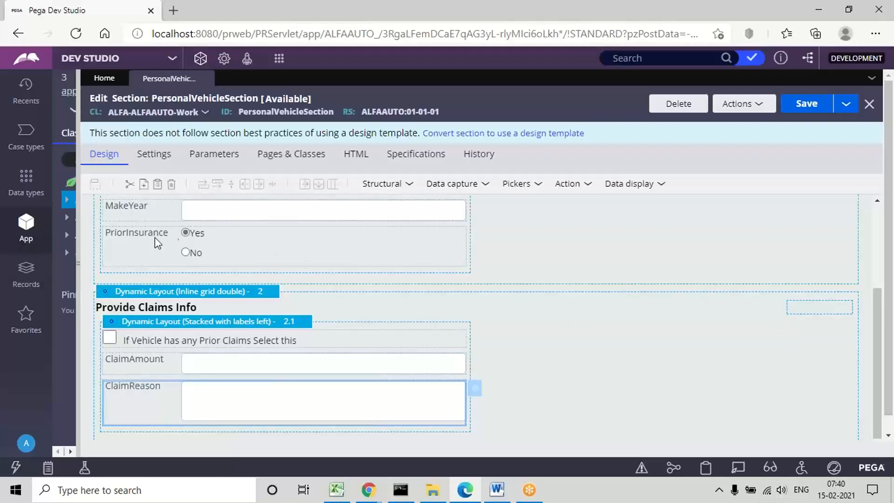
{"action": "left_click", "coordinate": [138, 250]}
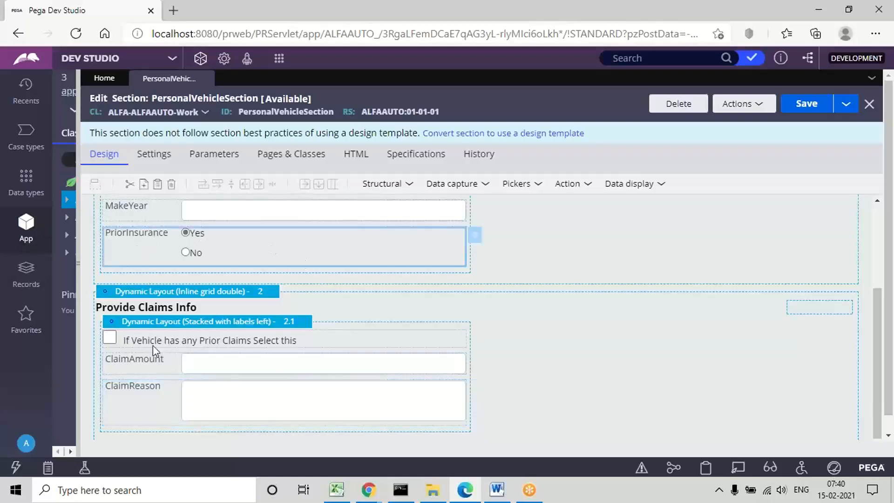
{"action": "left_click", "coordinate": [135, 343]}
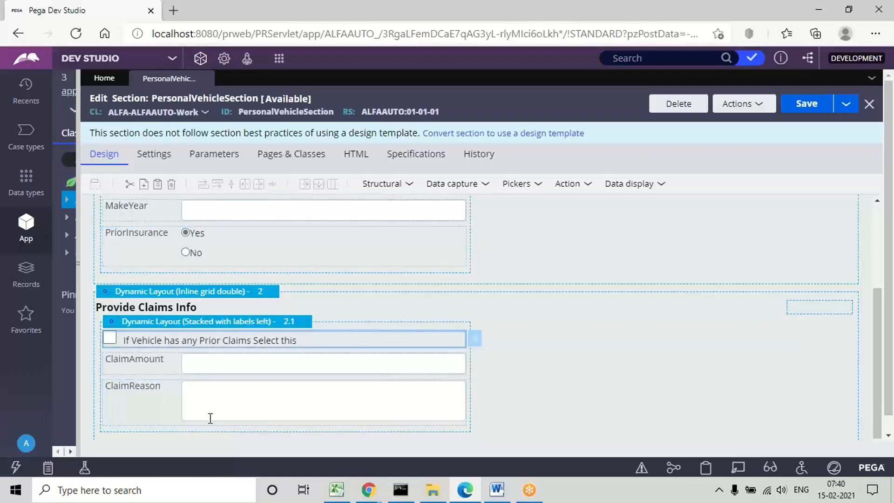
{"action": "left_click", "coordinate": [161, 243]}
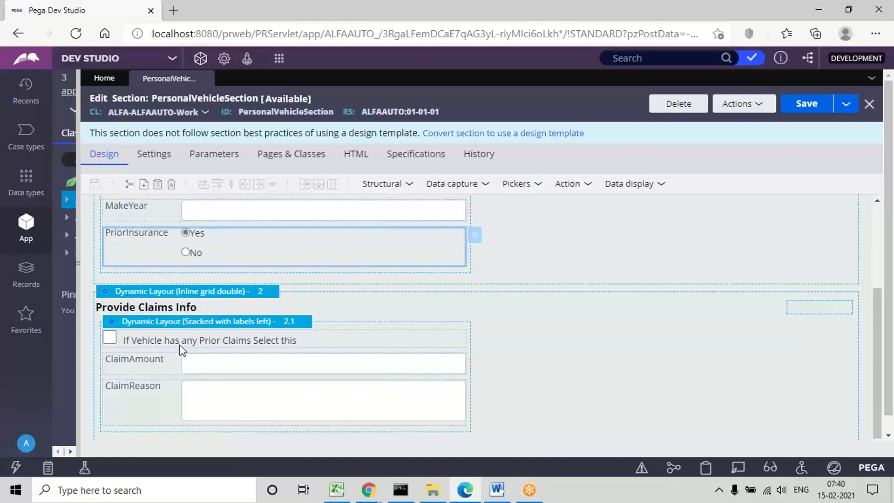
{"action": "left_click", "coordinate": [157, 342]}
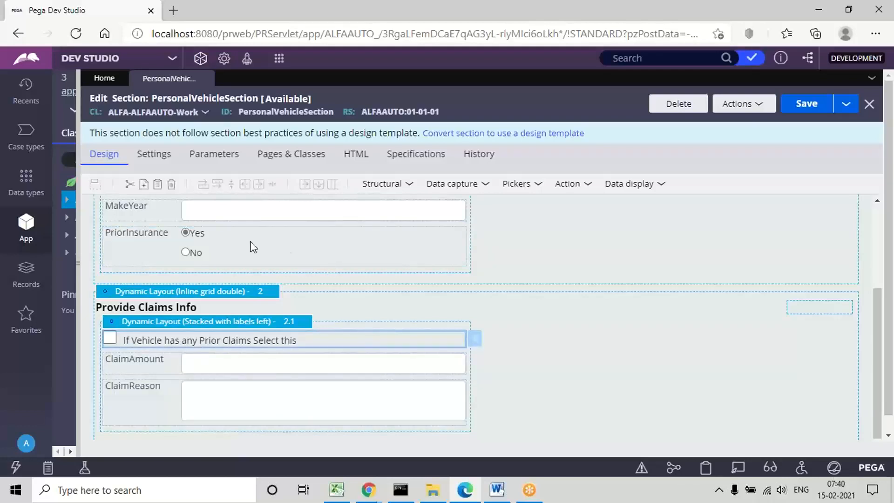
{"action": "left_click", "coordinate": [219, 244]}
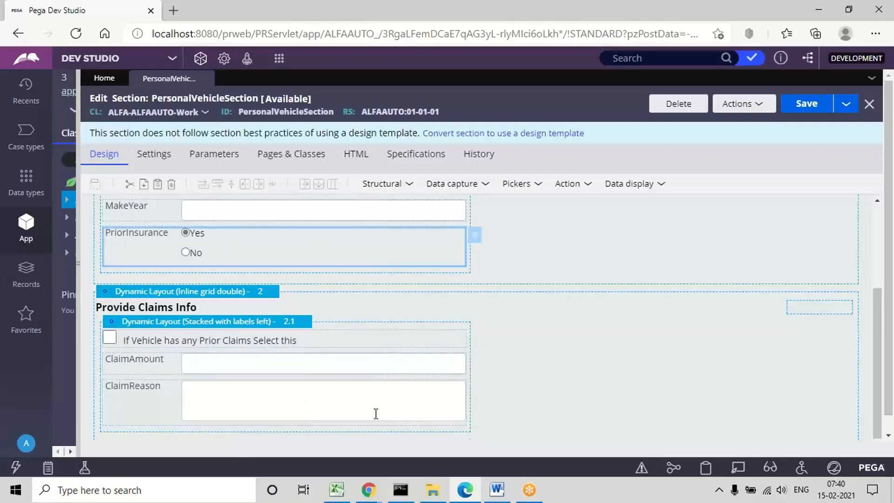
Step: Switch to the Visibility Conditions notes in Word and review the instructions for the claims layout's condition expression
{"action": "left_click", "coordinate": [498, 490]}
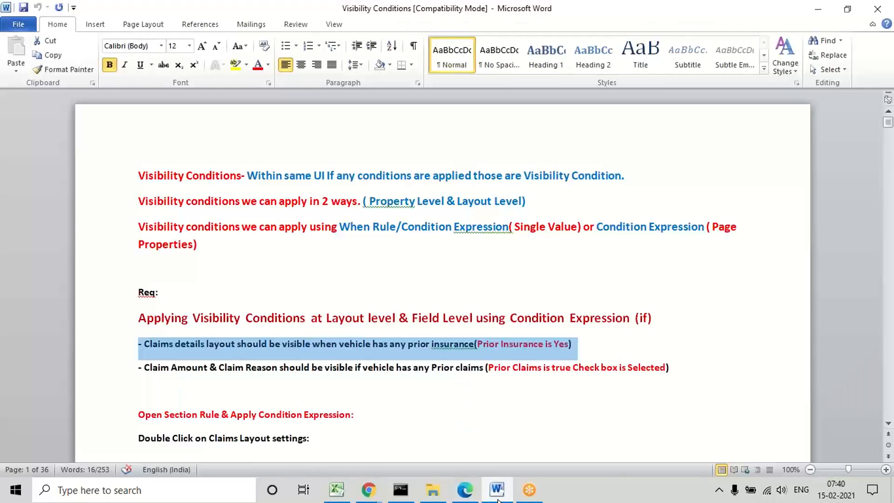
{"action": "key", "text": "Down"}
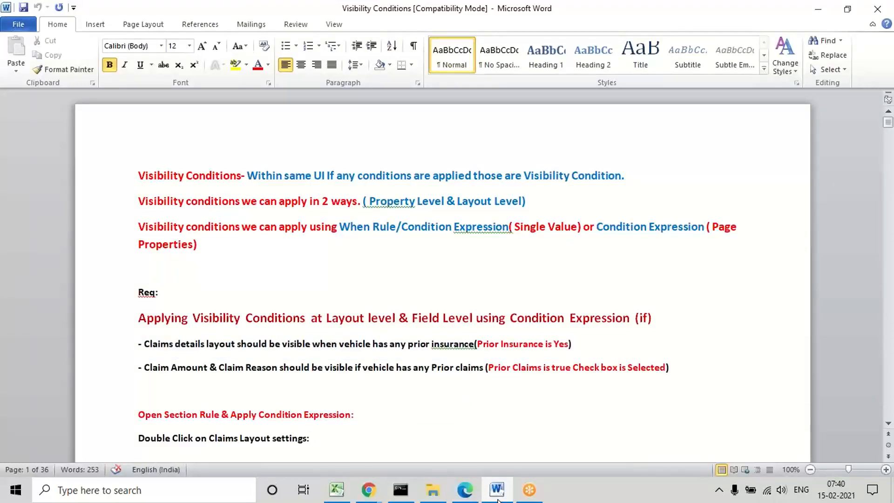
{"action": "key", "text": "ctrl+v"}
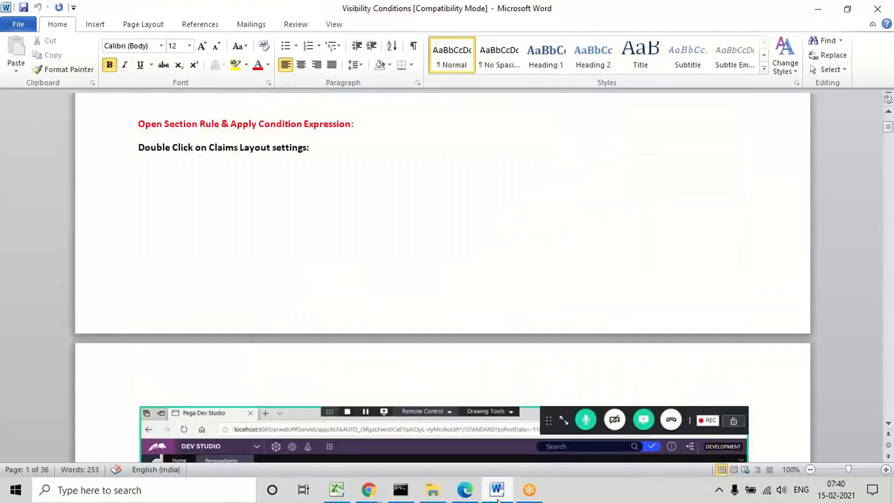
{"action": "key", "text": "Up"}
{"action": "key", "text": "Down"}
{"action": "key", "text": "Down"}
{"action": "key", "text": "Down"}
{"action": "key", "text": "Down"}
{"action": "key", "text": "Down"}
{"action": "key", "text": "Down"}
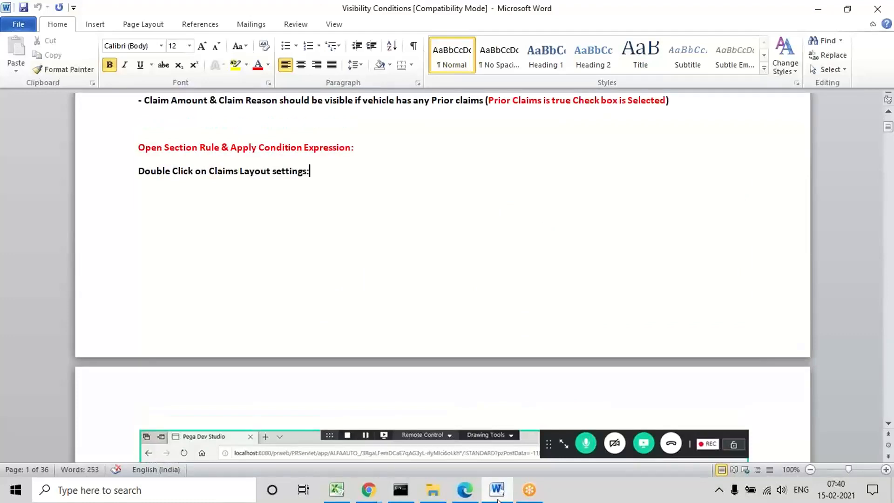
{"action": "key", "text": "Return"}
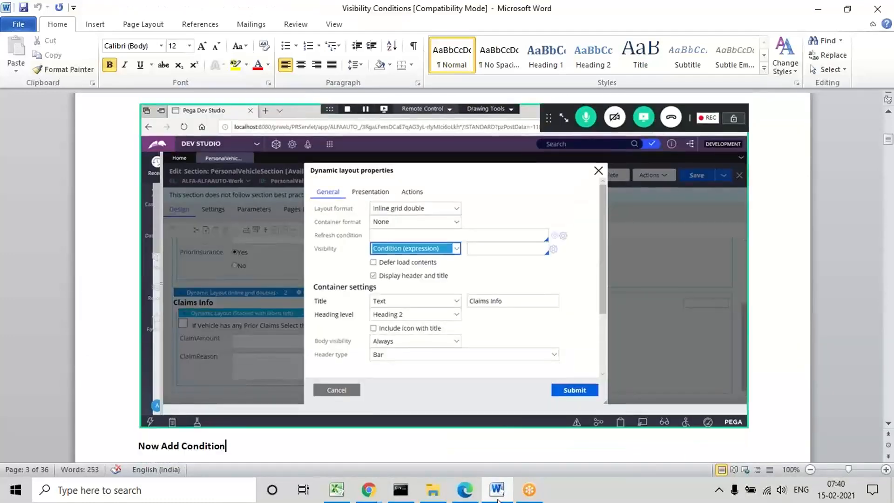
{"action": "key", "text": "Return"}
{"action": "type", "text": ".PersonalVehiclePage.PriorInsurance==\"Yes\""}
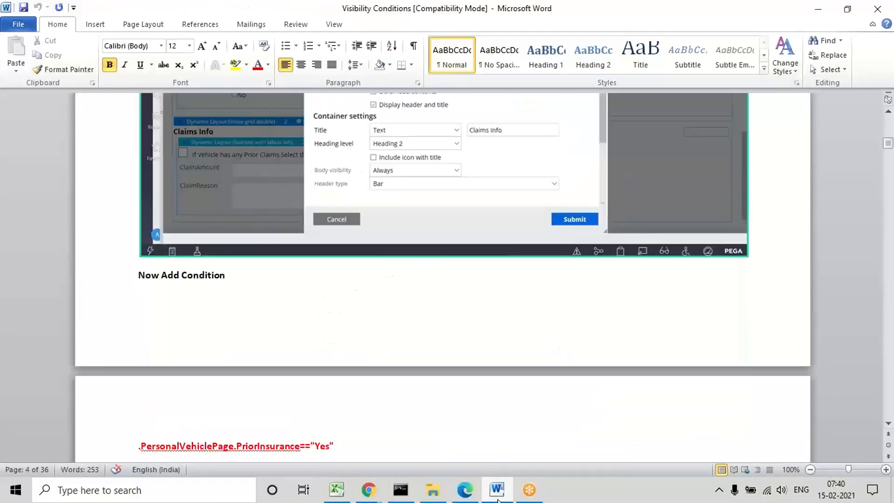
{"action": "key", "text": "ctrl+v"}
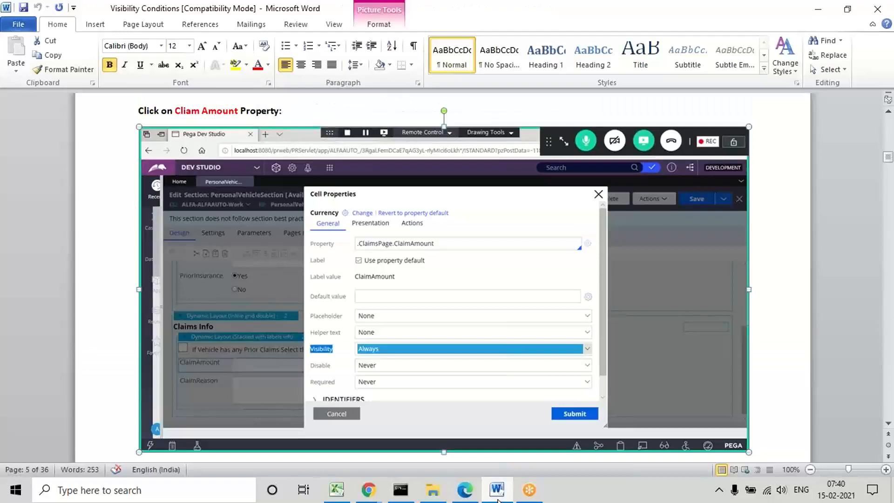
Step: Review the notes on the condition expressions for the Claim Amount and Claim Reason properties, continuing to the radio button's cell properties
{"action": "key", "text": "Down"}
{"action": "key", "text": "Down"}
{"action": "key", "text": "Down"}
{"action": "key", "text": "Down"}
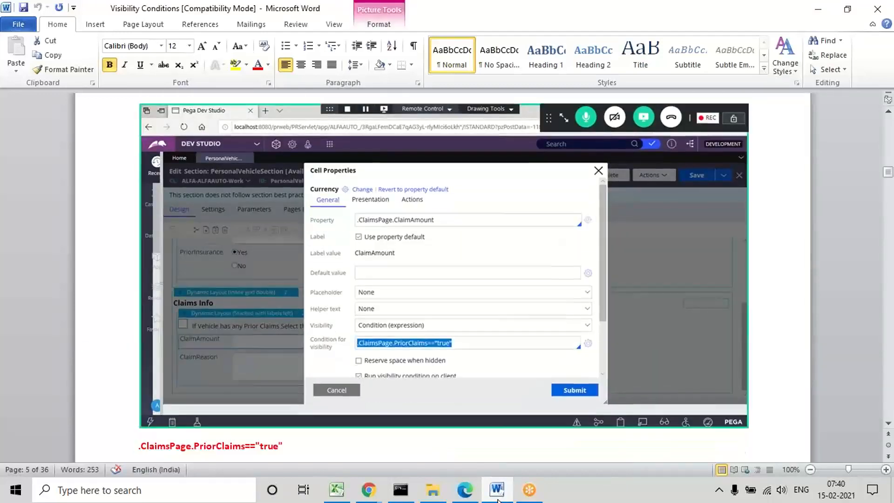
{"action": "key", "text": "Down"}
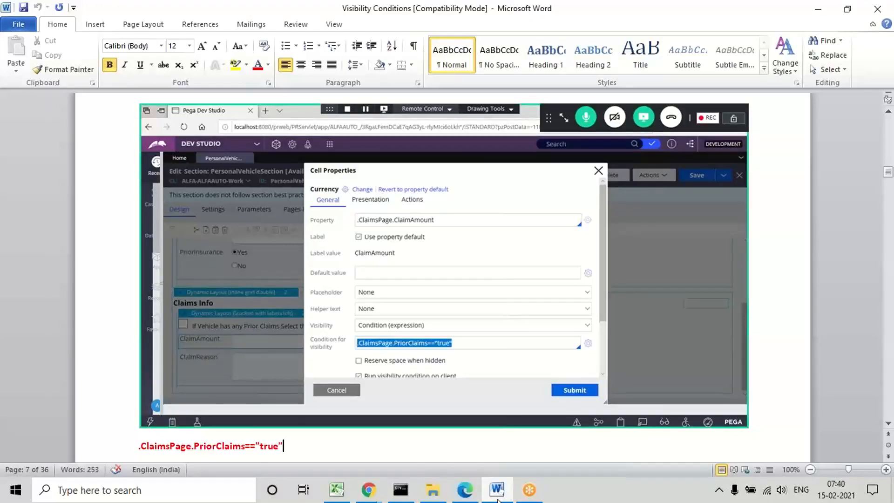
{"action": "key", "text": "Down"}
{"action": "key", "text": "Down"}
{"action": "key", "text": "Down"}
{"action": "key", "text": "Down"}
{"action": "key", "text": "Down"}
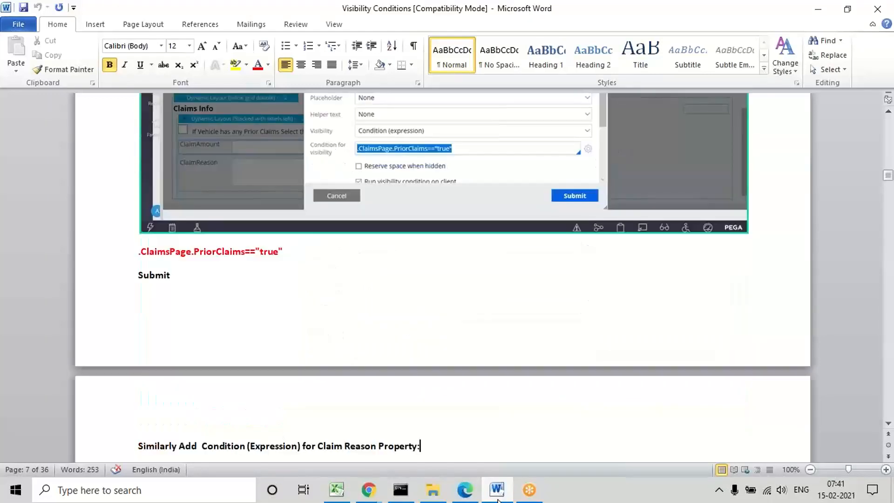
{"action": "key", "text": "Down"}
{"action": "key", "text": "Down"}
{"action": "key", "text": "Down"}
{"action": "key", "text": "Down"}
{"action": "key", "text": "Down"}
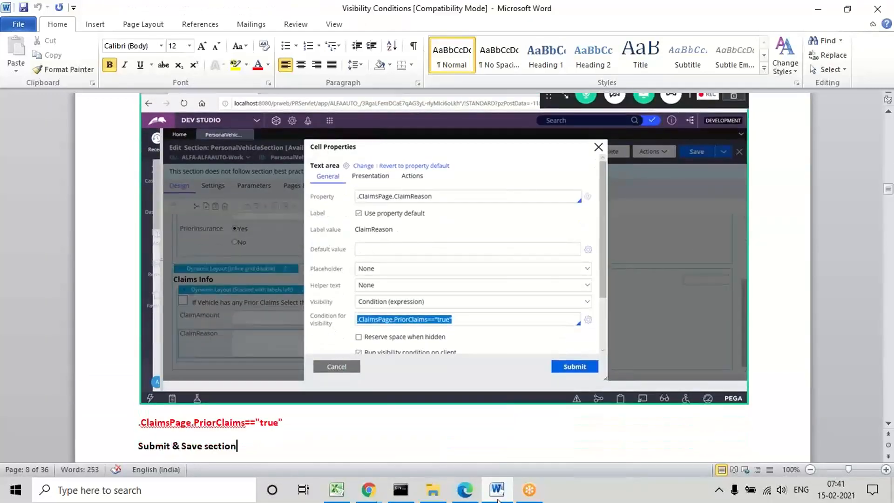
{"action": "key", "text": "Down"}
{"action": "key", "text": "Down"}
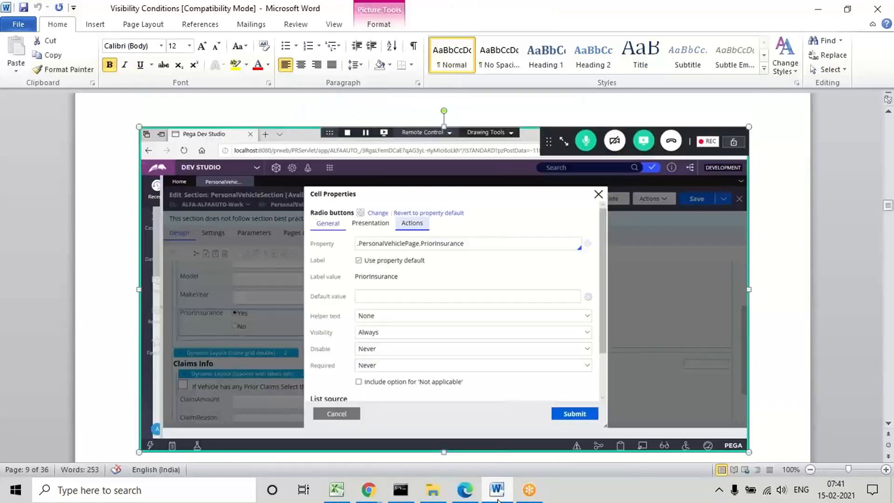
Step: Return to the heading "Set Event & Action for Radio button & Check box Property" in the notes and select it
{"action": "key", "text": "Up"}
{"action": "key", "text": "Up"}
{"action": "key", "text": "Up"}
{"action": "key", "text": "Up"}
{"action": "key", "text": "Up"}
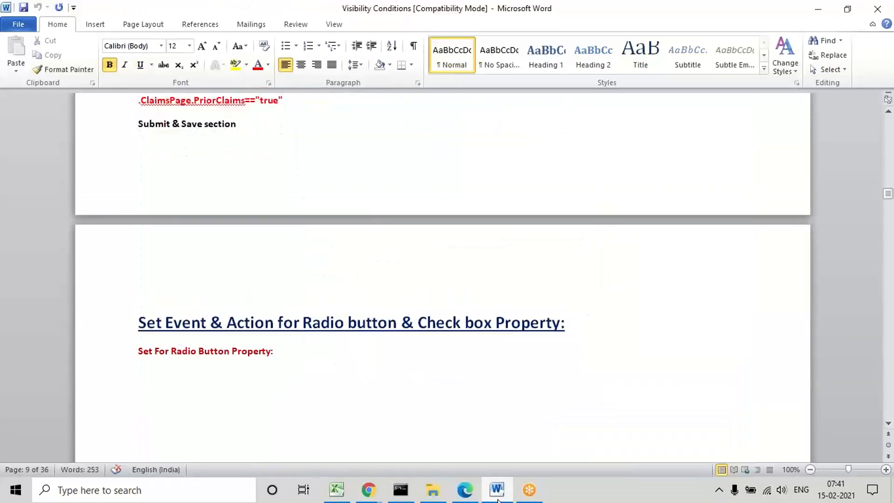
{"action": "double_click", "coordinate": [242, 322]}
{"action": "triple_click", "coordinate": [242, 322]}
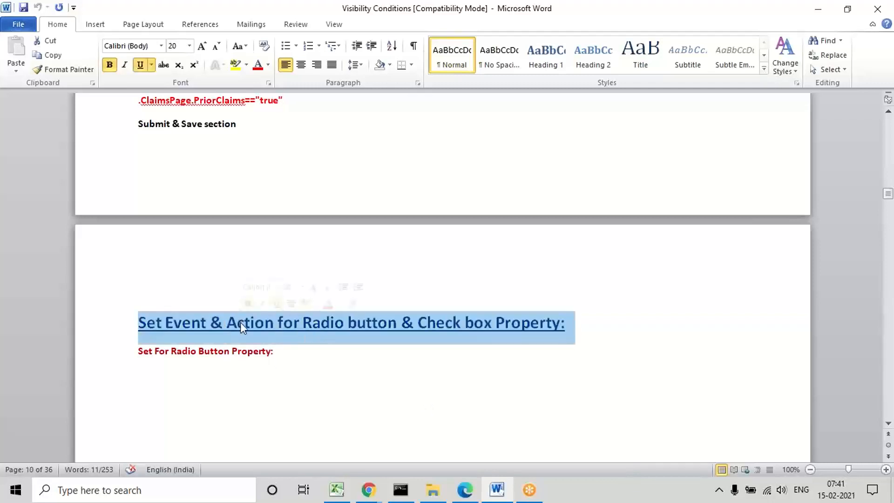
Step: Switch to Pega Dev Studio in Edge and create an action set with a Click event for the PriorInsurance radio buttons
{"action": "mouse_move", "coordinate": [459, 496]}
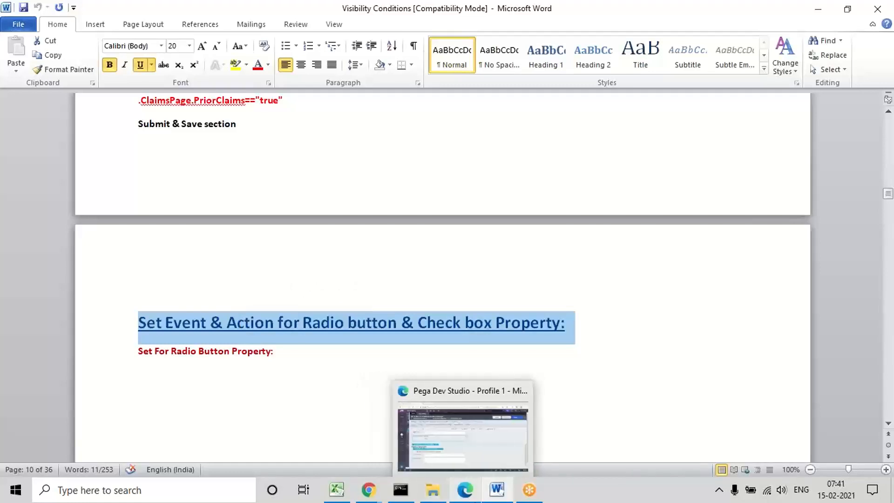
{"action": "left_click", "coordinate": [457, 497]}
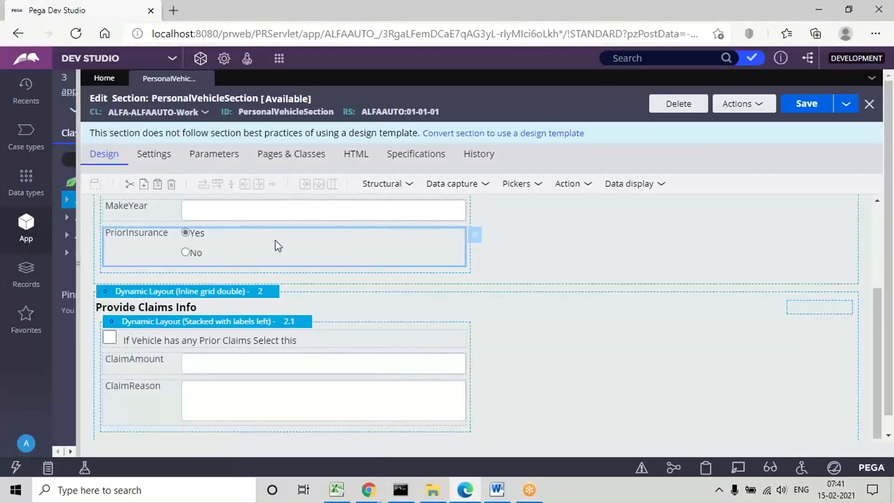
{"action": "double_click", "coordinate": [222, 249]}
{"action": "left_click", "coordinate": [426, 147]}
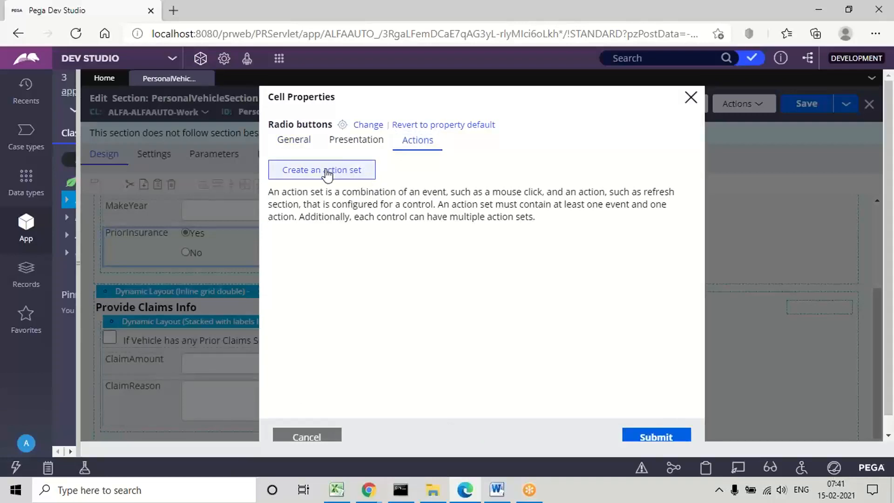
{"action": "left_click", "coordinate": [324, 173]}
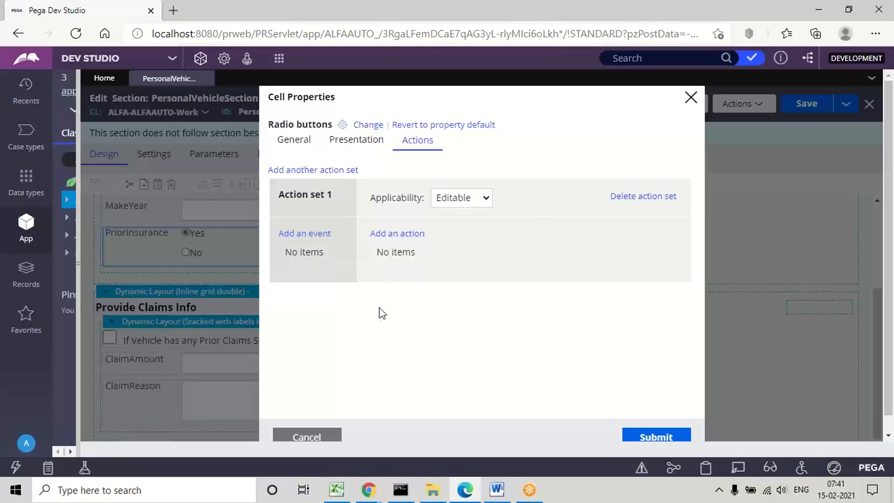
{"action": "left_click", "coordinate": [303, 234]}
{"action": "left_click", "coordinate": [303, 234]}
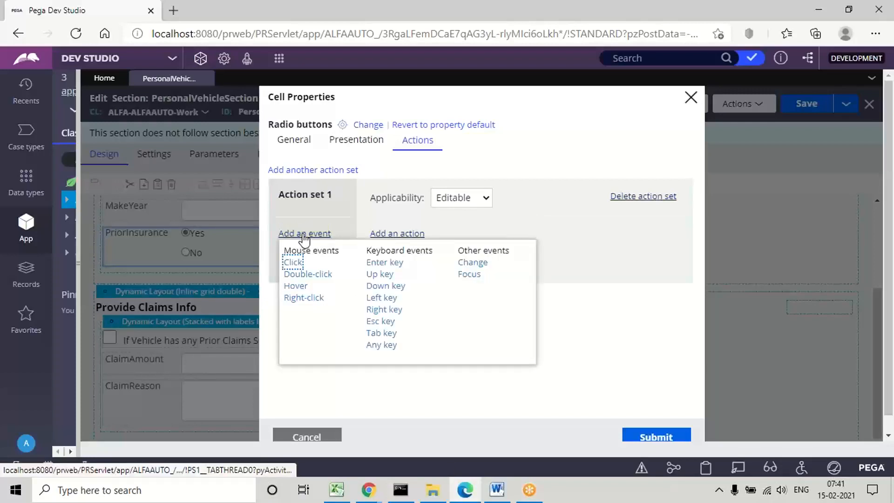
{"action": "left_click", "coordinate": [292, 263]}
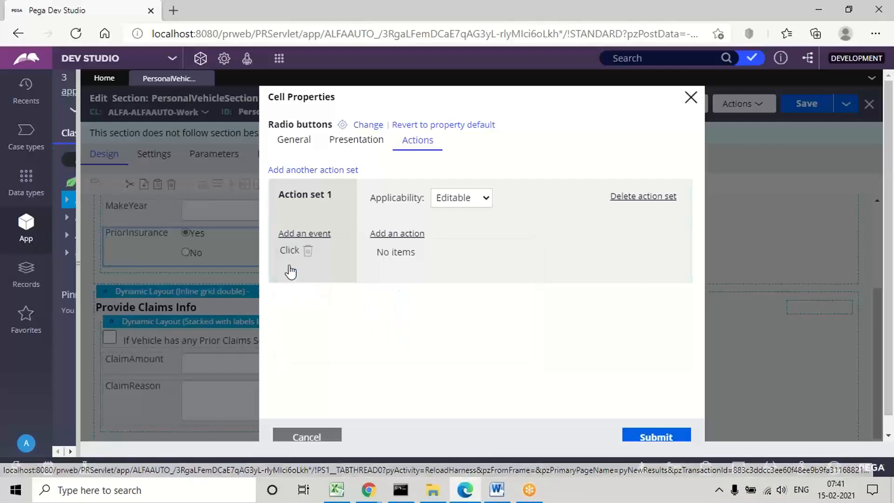
Step: Add a Refresh action for this section to PriorInsurance's action set and submit the cell properties
{"action": "left_click", "coordinate": [404, 239]}
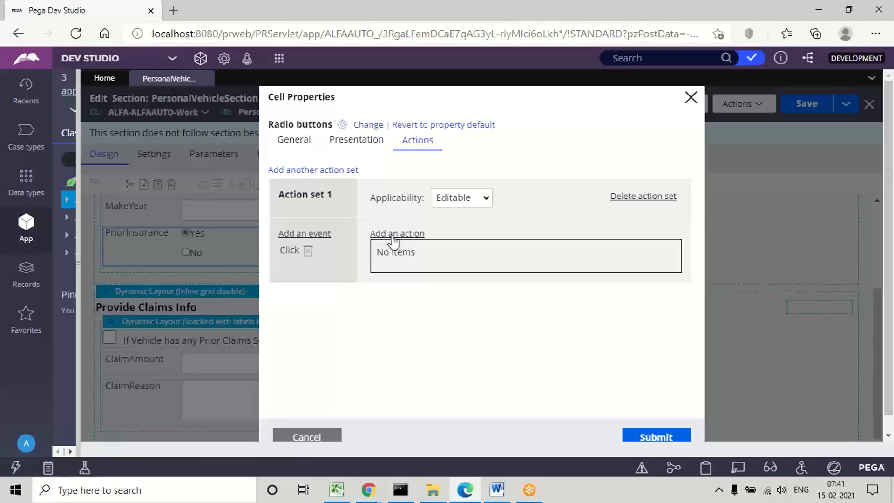
{"action": "left_click", "coordinate": [389, 235]}
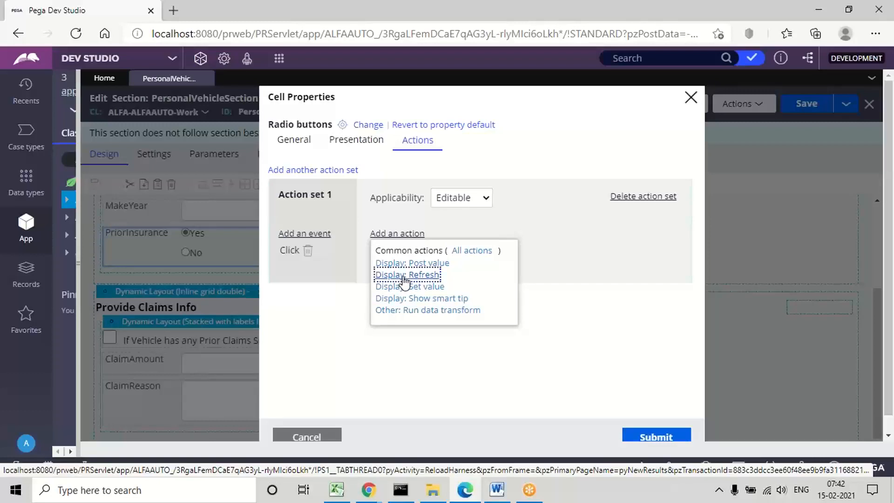
{"action": "left_click", "coordinate": [404, 279]}
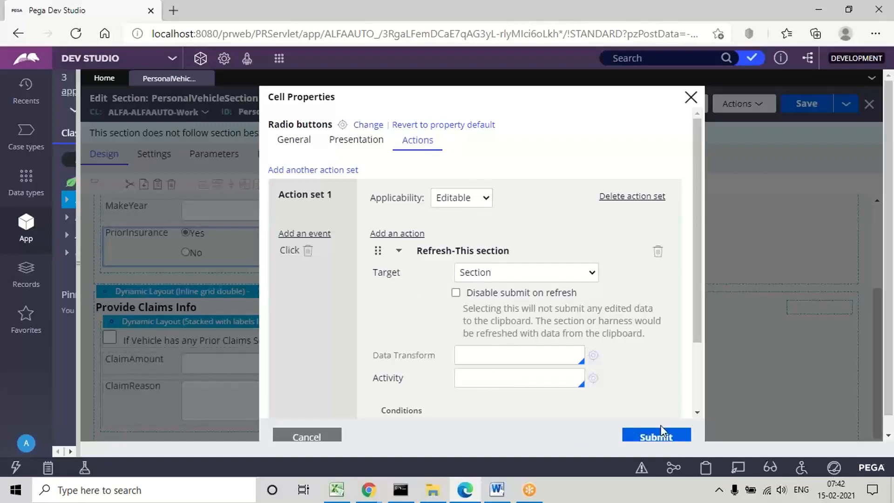
{"action": "left_click", "coordinate": [644, 433]}
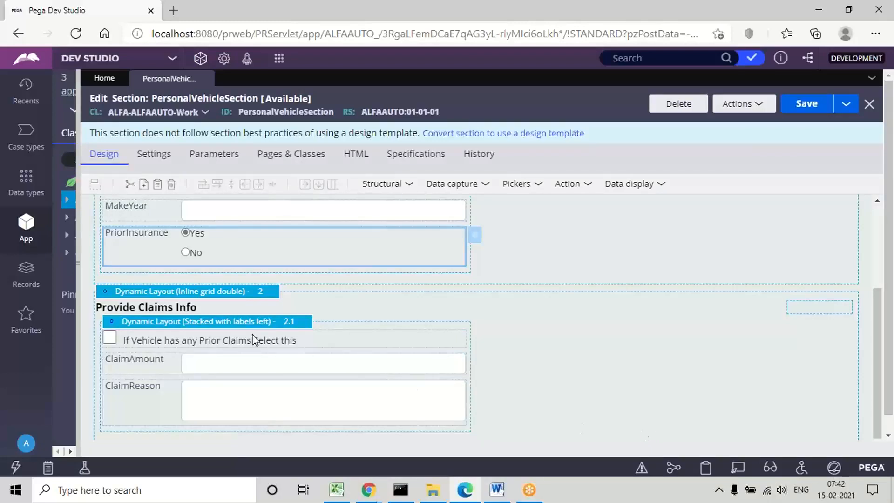
Step: Create an action set with a Click event for the Prior Claims checkbox in the Provide Claims Info layout
{"action": "left_click", "coordinate": [171, 343]}
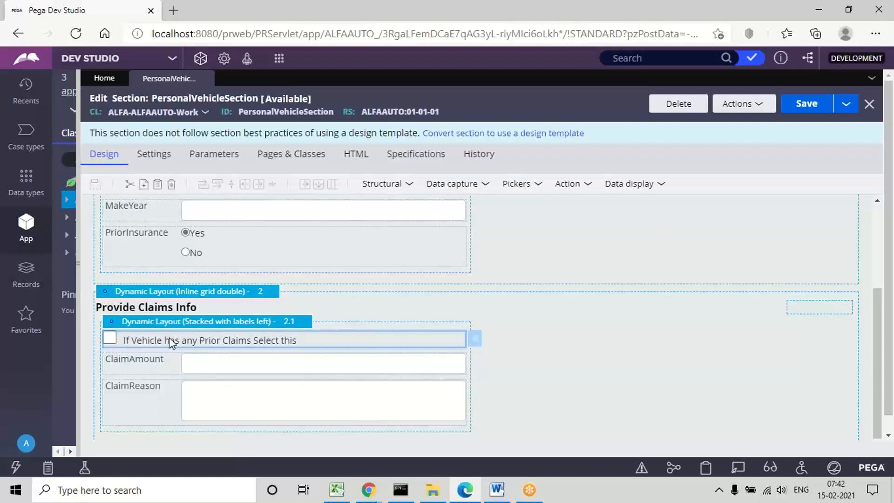
{"action": "double_click", "coordinate": [169, 337]}
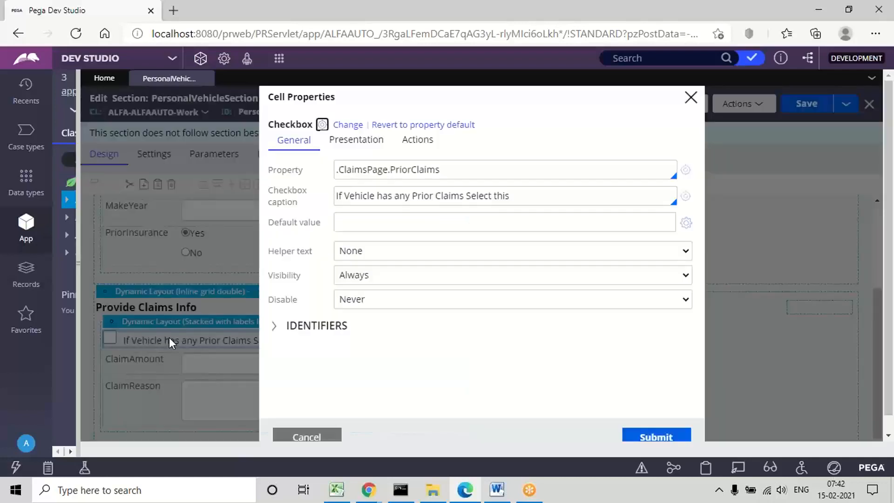
{"action": "left_click", "coordinate": [416, 147]}
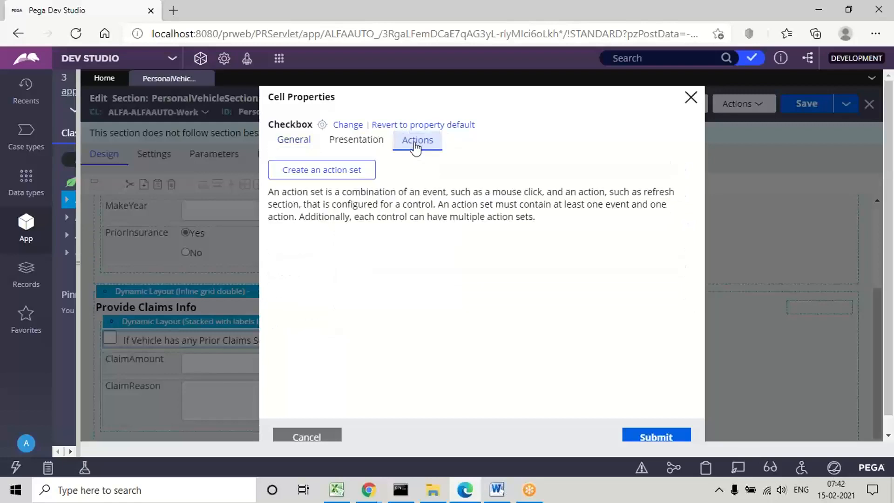
{"action": "left_click", "coordinate": [309, 173]}
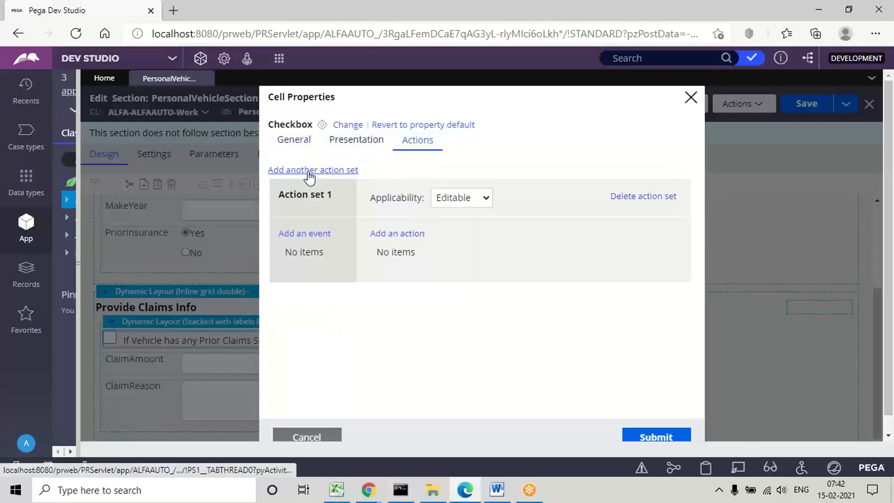
{"action": "left_click", "coordinate": [305, 235]}
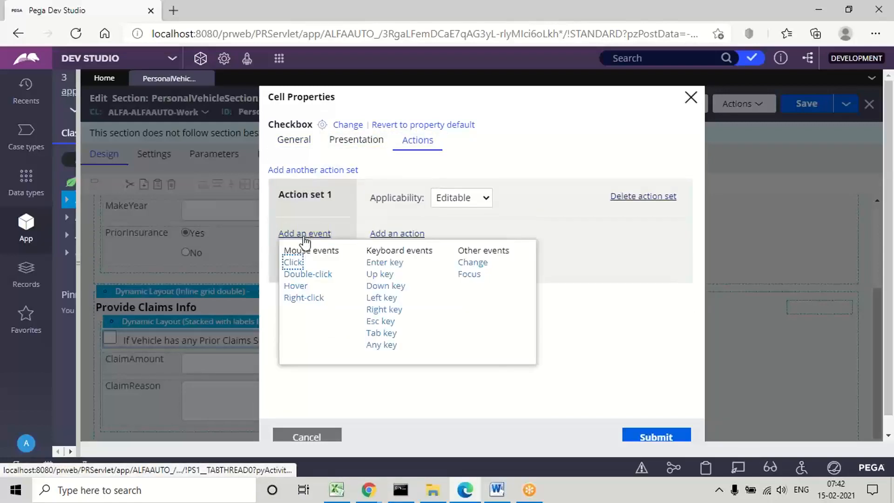
{"action": "left_click", "coordinate": [294, 264]}
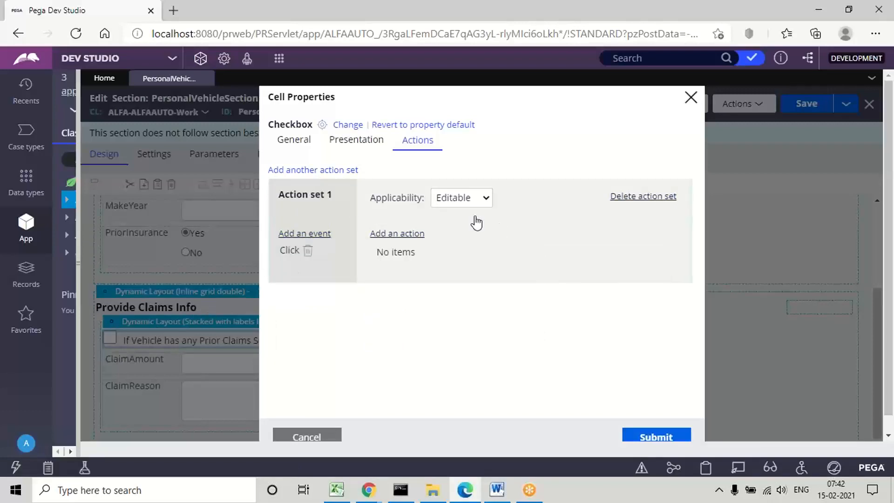
Step: Add a Refresh action for this section to the checkbox's action set, submit the cell properties and save the section
{"action": "left_click", "coordinate": [404, 235]}
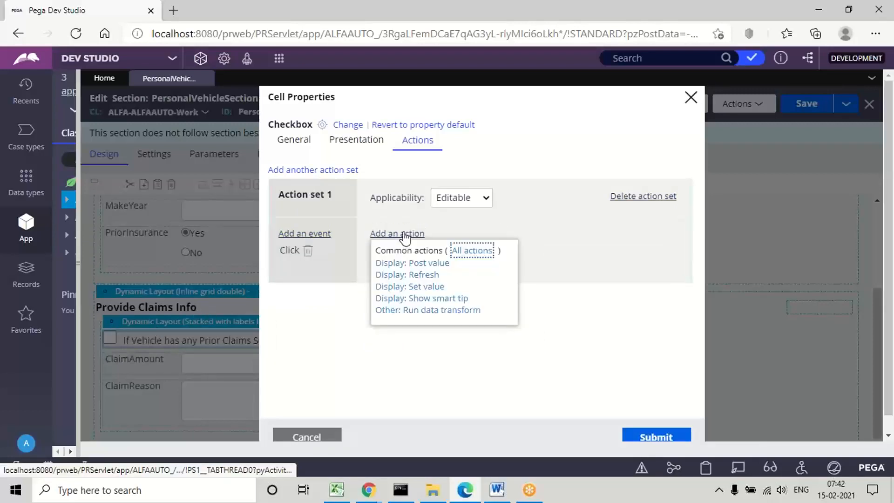
{"action": "left_click", "coordinate": [413, 276]}
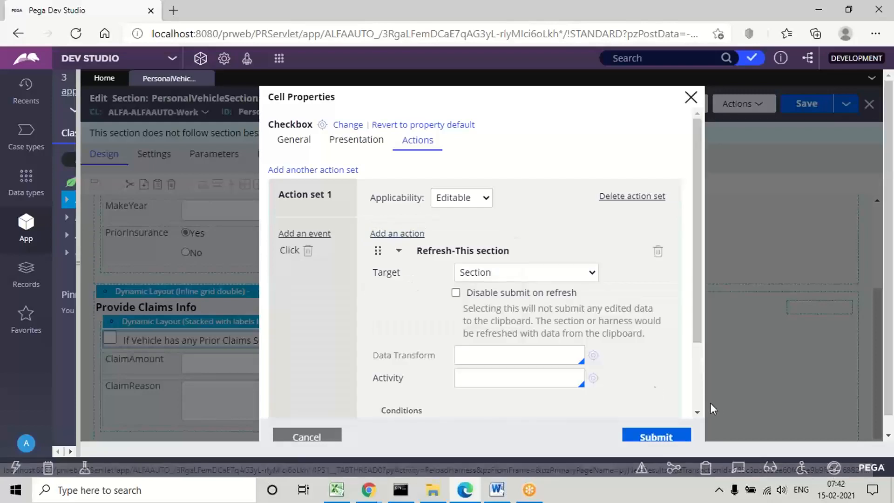
{"action": "left_click", "coordinate": [644, 438]}
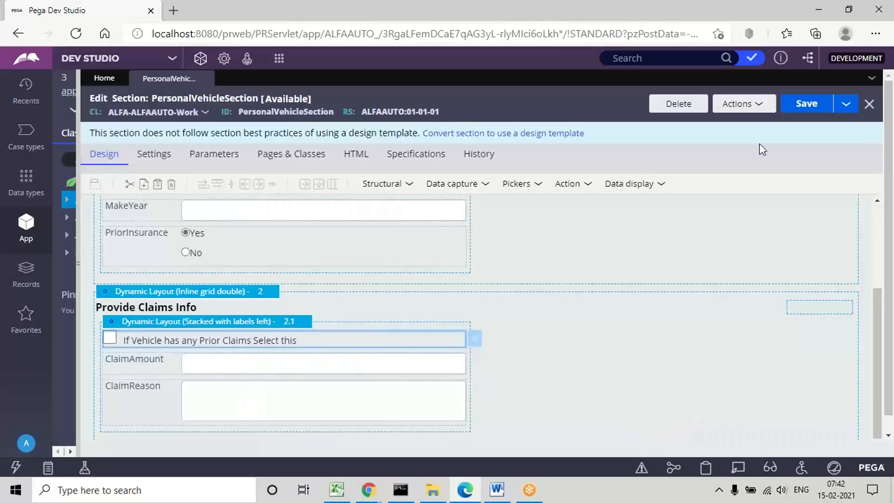
{"action": "left_click", "coordinate": [807, 107]}
{"action": "left_click", "coordinate": [812, 115]}
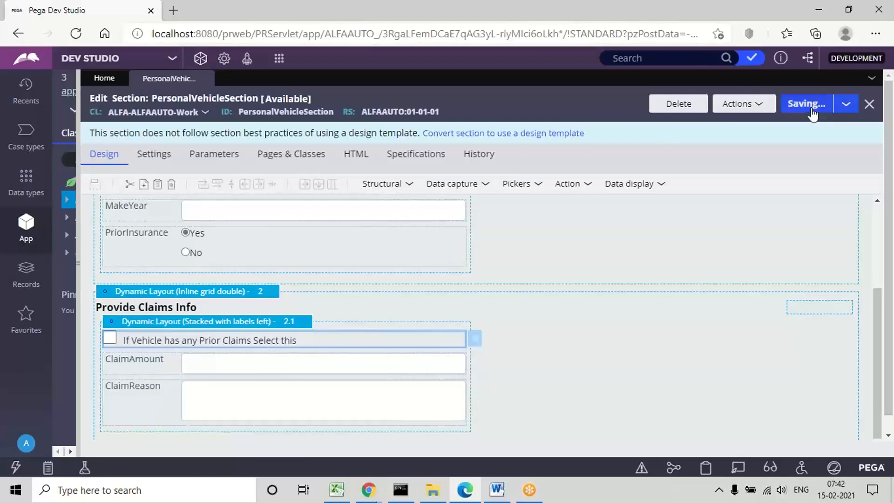
Step: Run PersonalVehicleSection using the empty test page to open its preview
{"action": "left_click", "coordinate": [755, 105]}
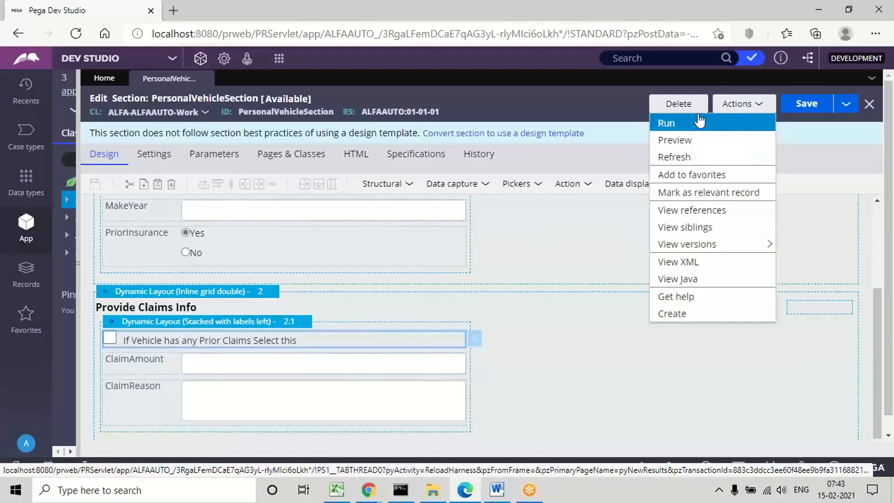
{"action": "left_click", "coordinate": [668, 125]}
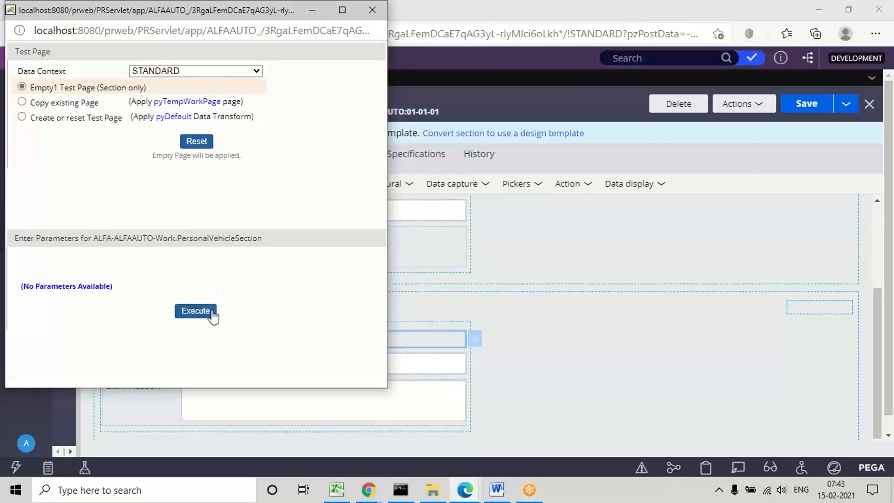
{"action": "left_click", "coordinate": [196, 317]}
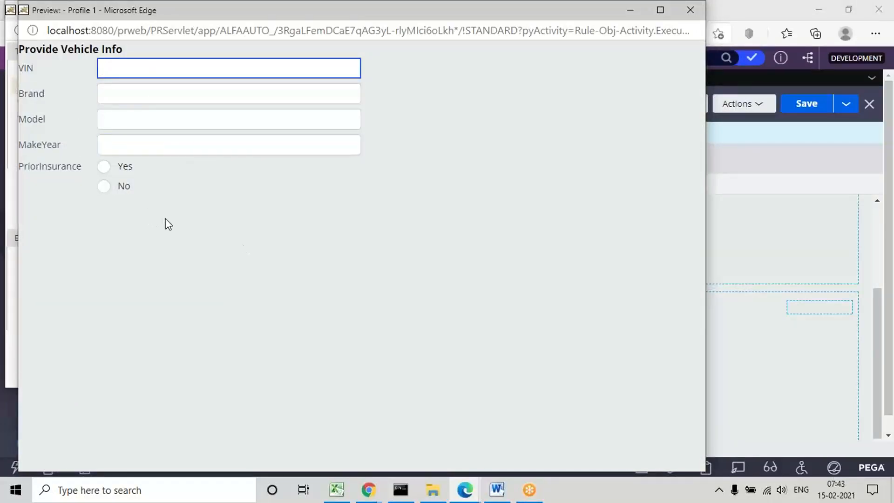
Step: Switch PriorInsurance to Yes, No and back to Yes in the preview to check the Provide Claims Info layout's visibility
{"action": "left_click", "coordinate": [104, 169]}
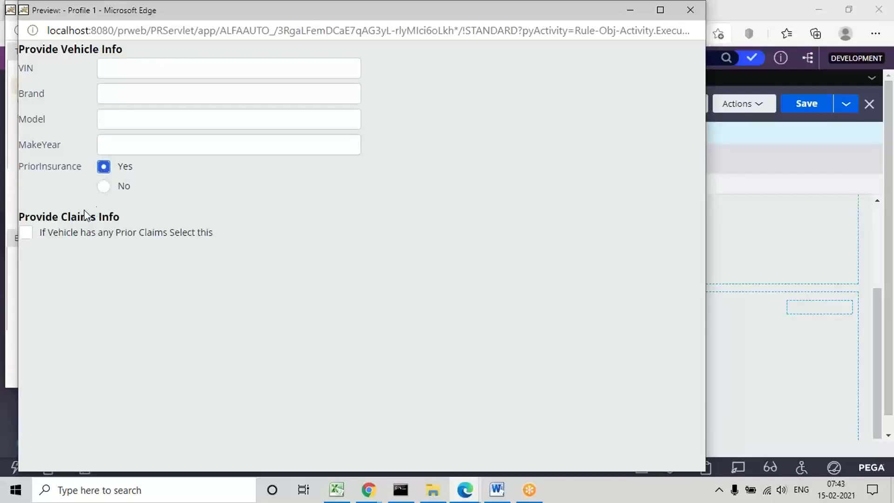
{"action": "triple_click", "coordinate": [43, 215]}
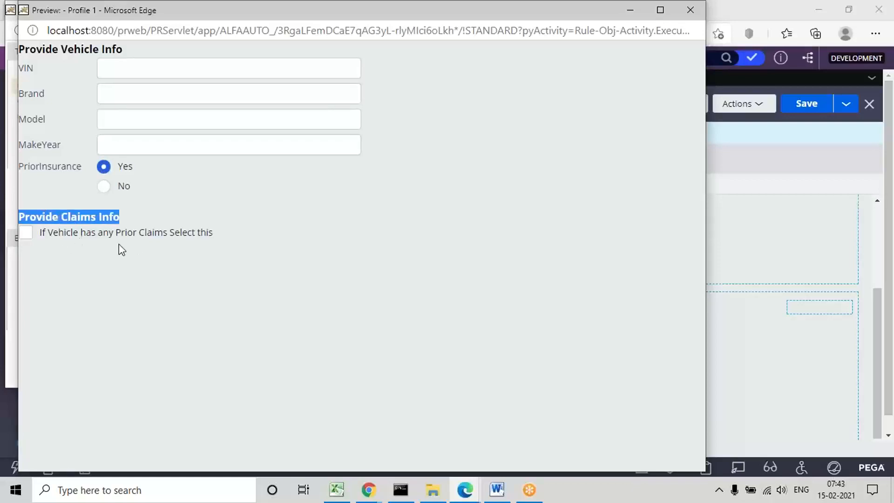
{"action": "left_click", "coordinate": [103, 188]}
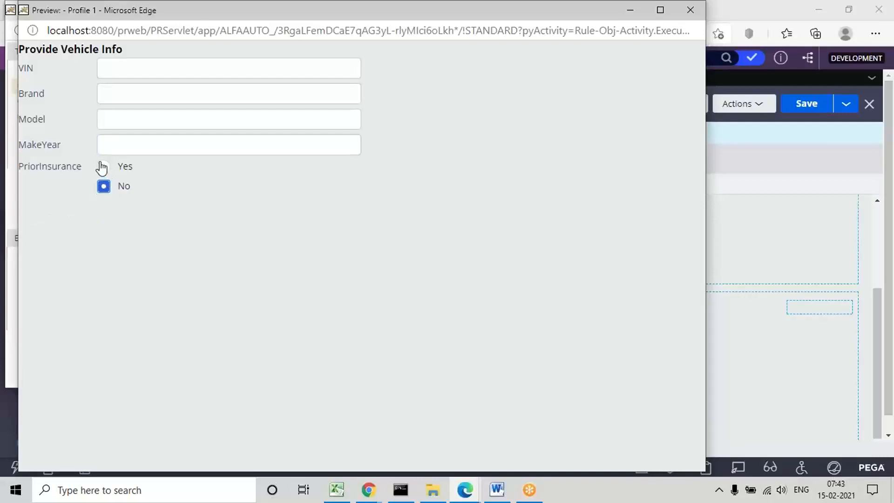
{"action": "left_click", "coordinate": [103, 166]}
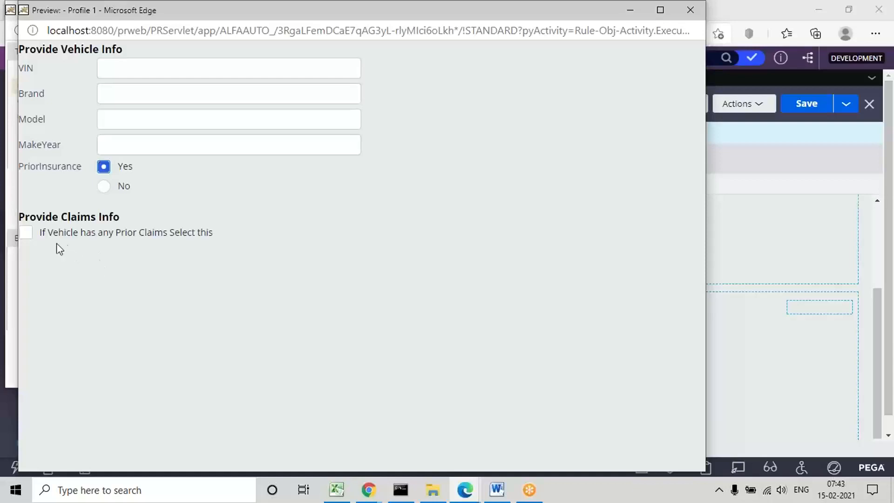
Step: Select and clear the Prior Claims checkbox in the preview to check the visibility of ClaimAmount and ClaimReason
{"action": "left_click", "coordinate": [25, 233]}
{"action": "left_click", "coordinate": [127, 260]}
{"action": "left_click", "coordinate": [133, 285]}
{"action": "left_click", "coordinate": [77, 217]}
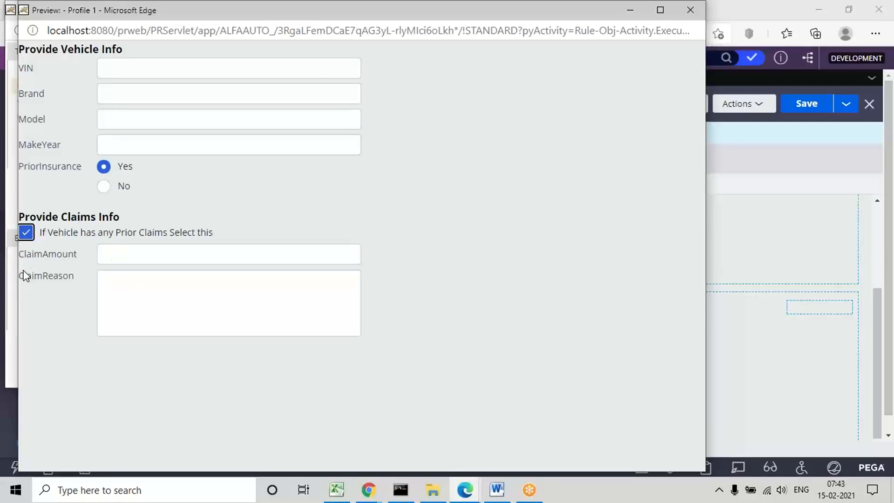
{"action": "left_click", "coordinate": [24, 234]}
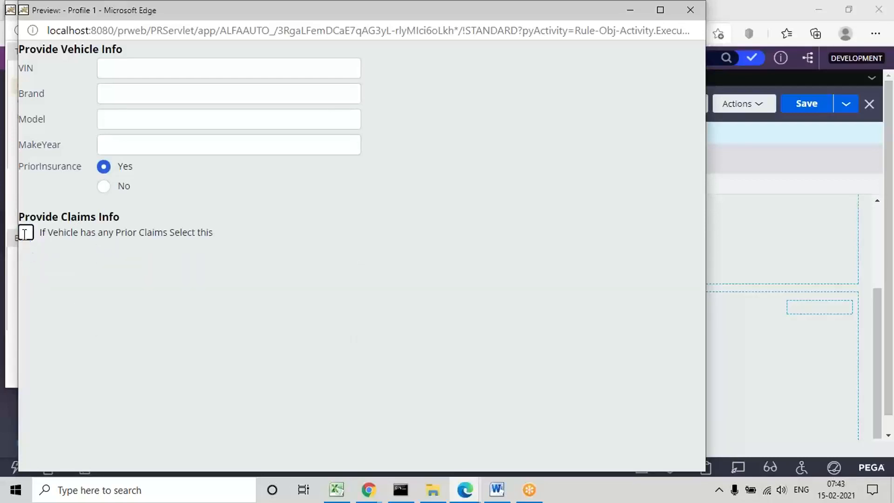
Step: Retest the PriorInsurance options and the Prior Claims checkbox, closing the preview and test page windows when done
{"action": "left_click", "coordinate": [104, 188]}
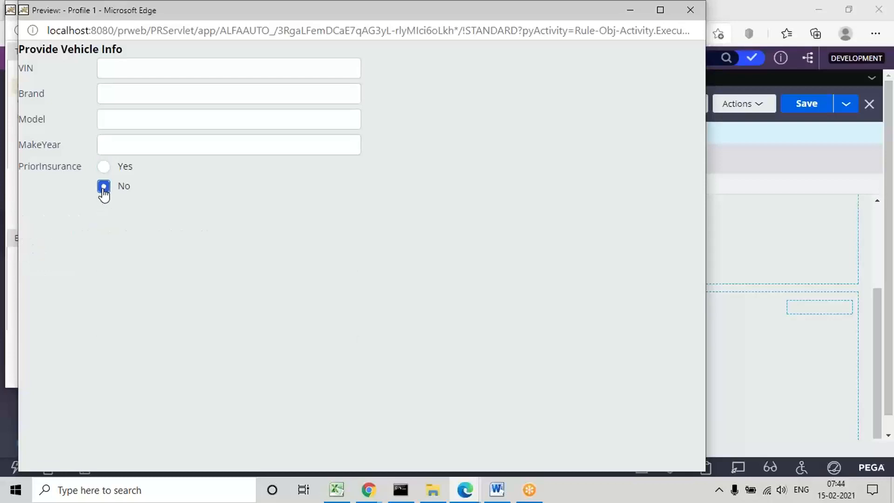
{"action": "left_click", "coordinate": [107, 170]}
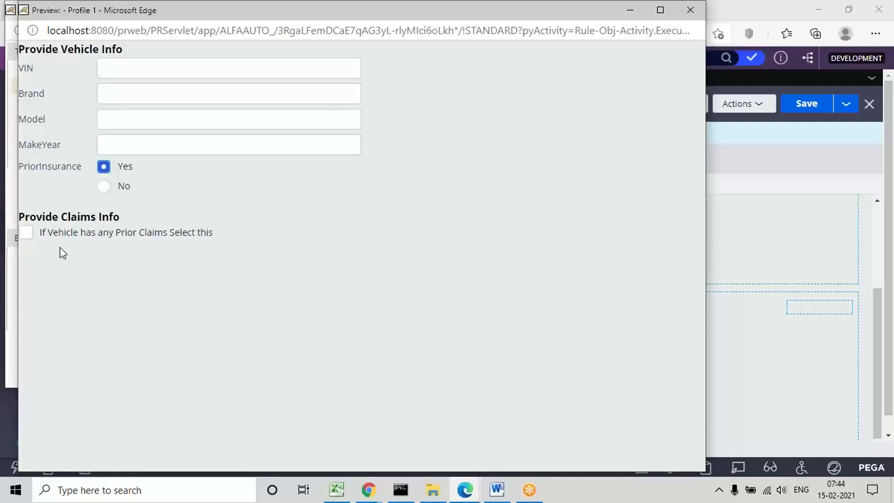
{"action": "left_click", "coordinate": [27, 234]}
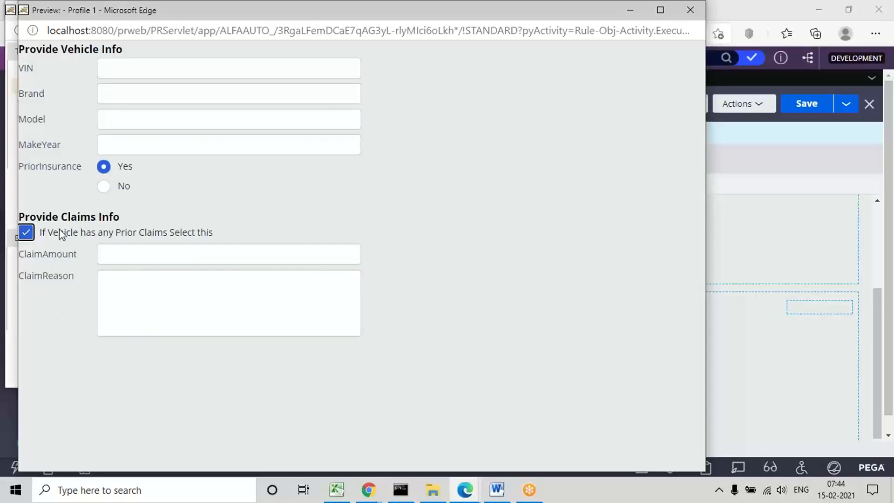
{"action": "left_click", "coordinate": [26, 233]}
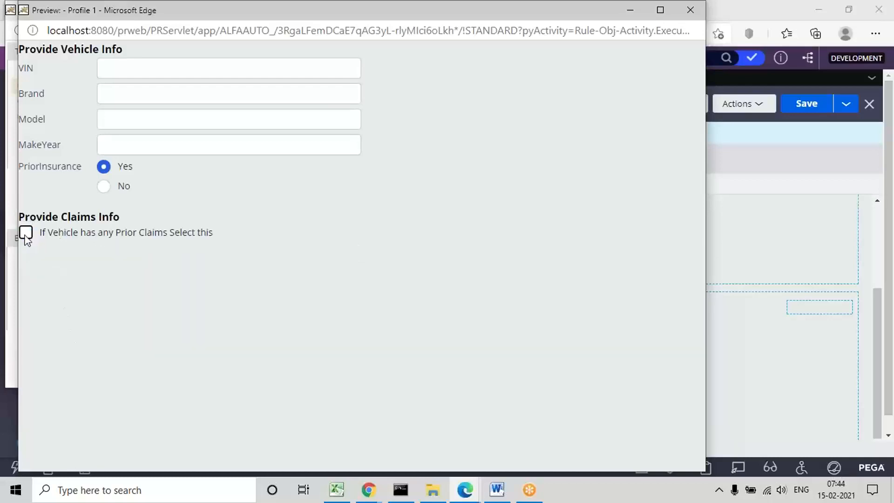
{"action": "left_click", "coordinate": [104, 187]}
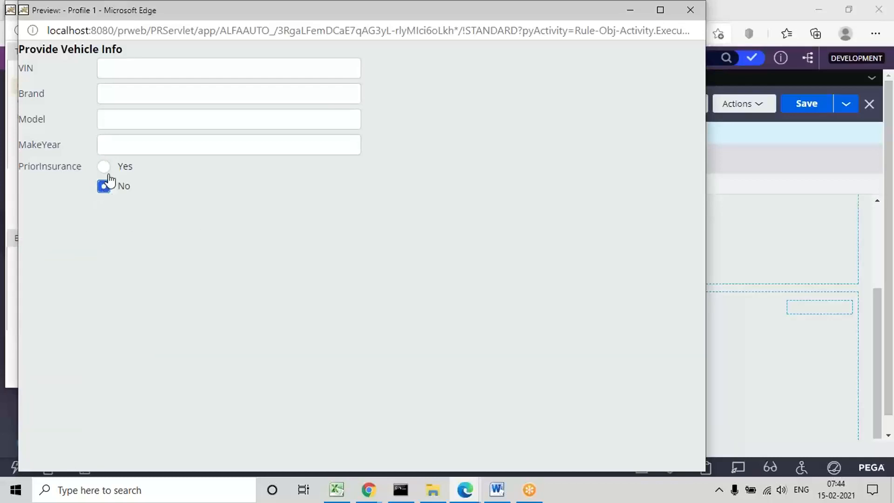
{"action": "left_click", "coordinate": [107, 170]}
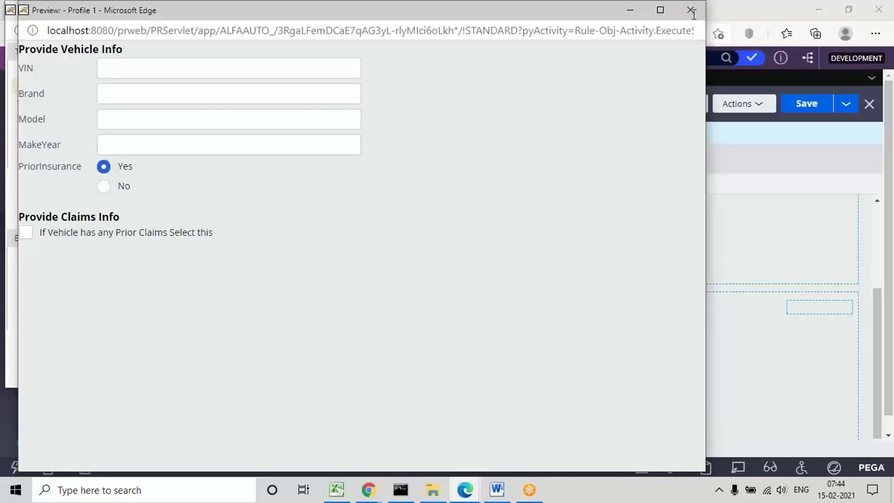
{"action": "left_click", "coordinate": [694, 29]}
{"action": "left_click", "coordinate": [694, 15]}
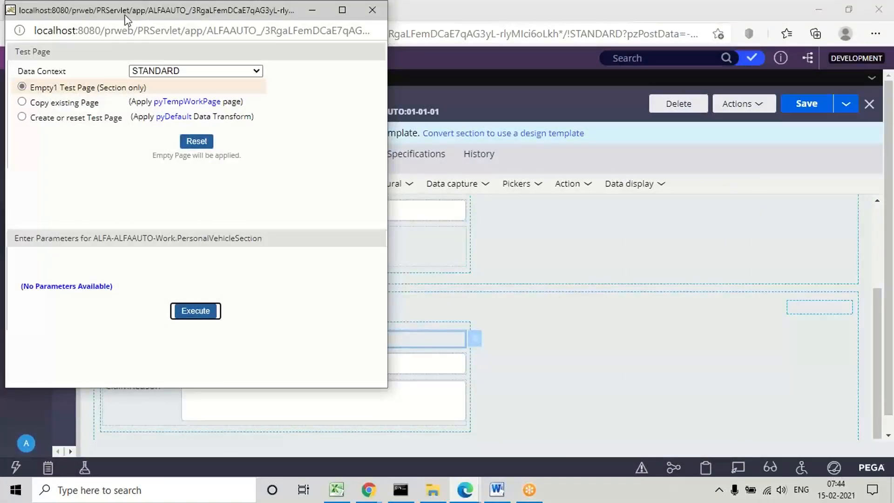
{"action": "left_click_drag", "start_coordinate": [131, 21], "coordinate": [184, 78]}
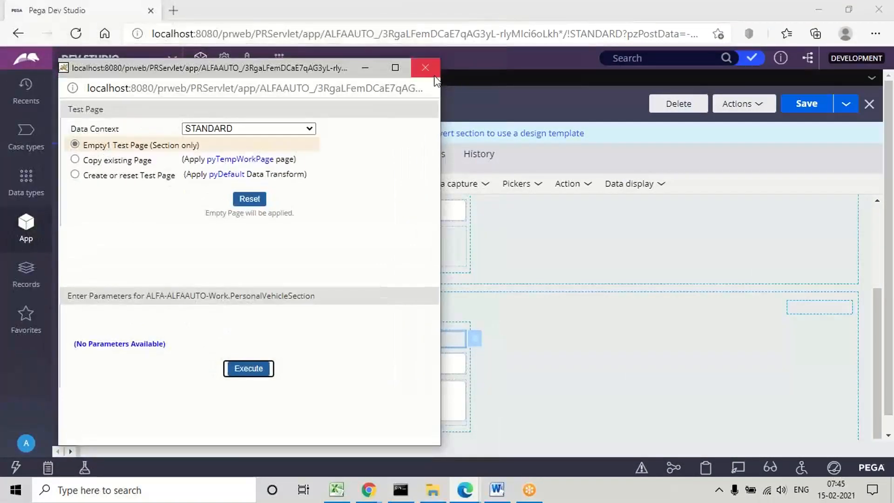
{"action": "left_click", "coordinate": [425, 67]}
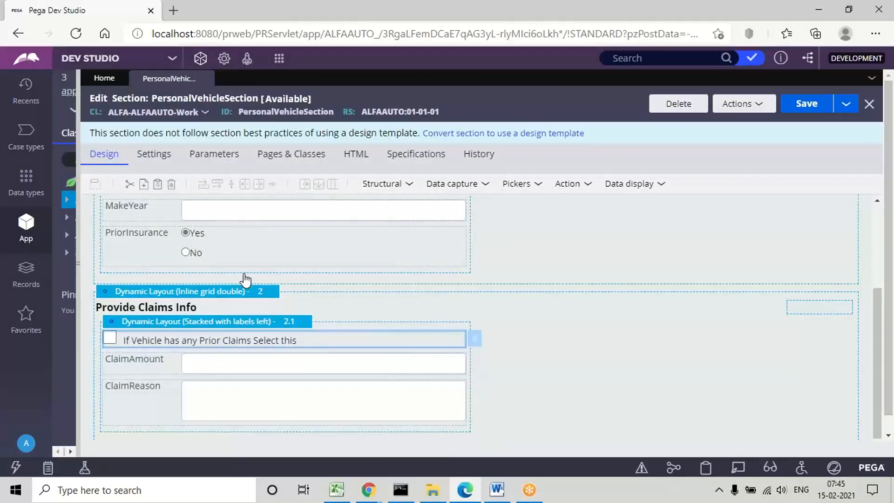
Step: Widen the class explorer and start a new Flow Action record under the Process category of ALFA-ALFAAUTO-Work
{"action": "left_click_drag", "start_coordinate": [78, 270], "coordinate": [240, 283]}
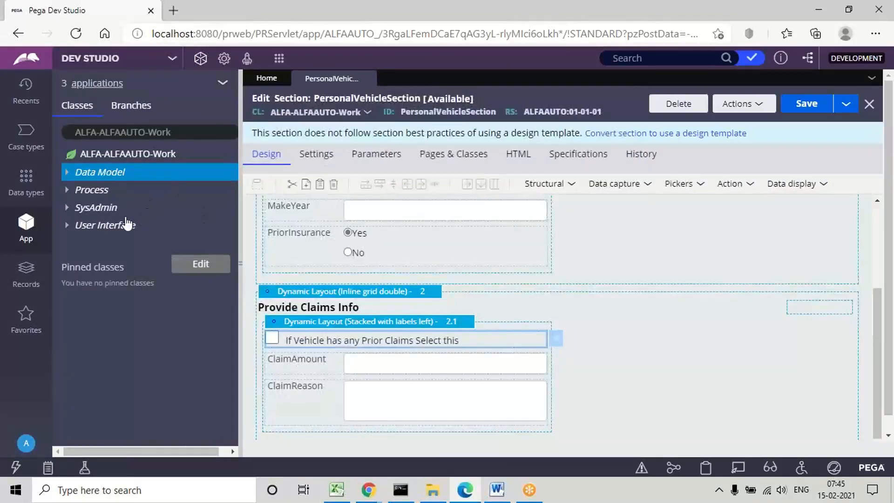
{"action": "left_click", "coordinate": [92, 193]}
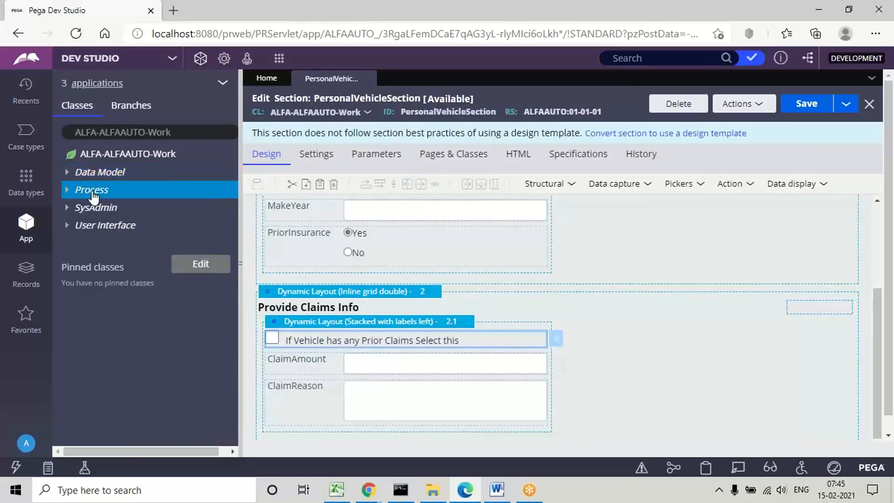
{"action": "right_click", "coordinate": [93, 192]}
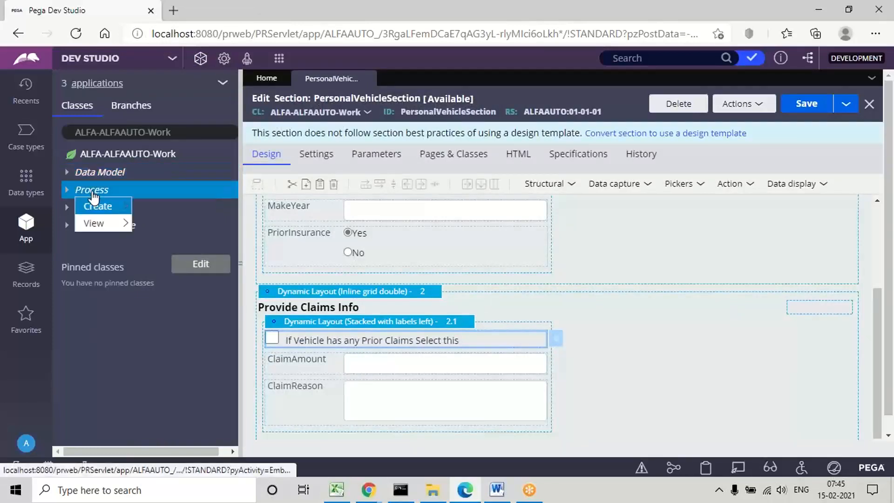
{"action": "mouse_move", "coordinate": [119, 208]}
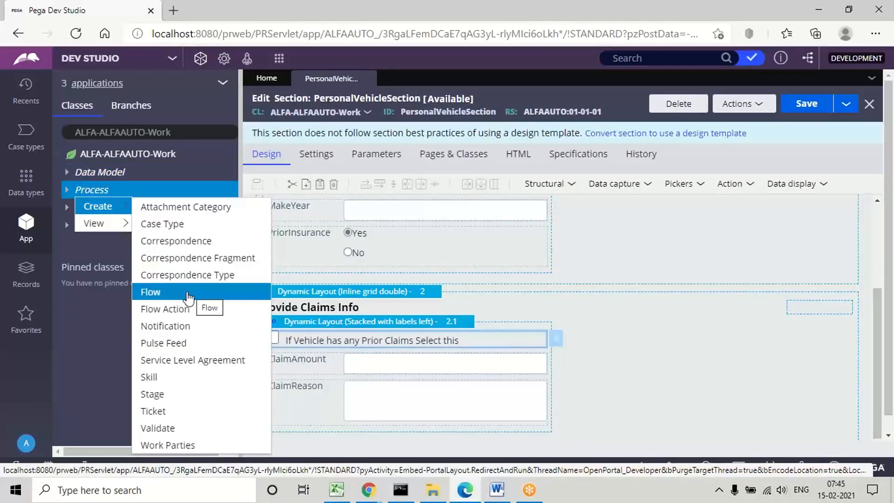
{"action": "left_click", "coordinate": [164, 308]}
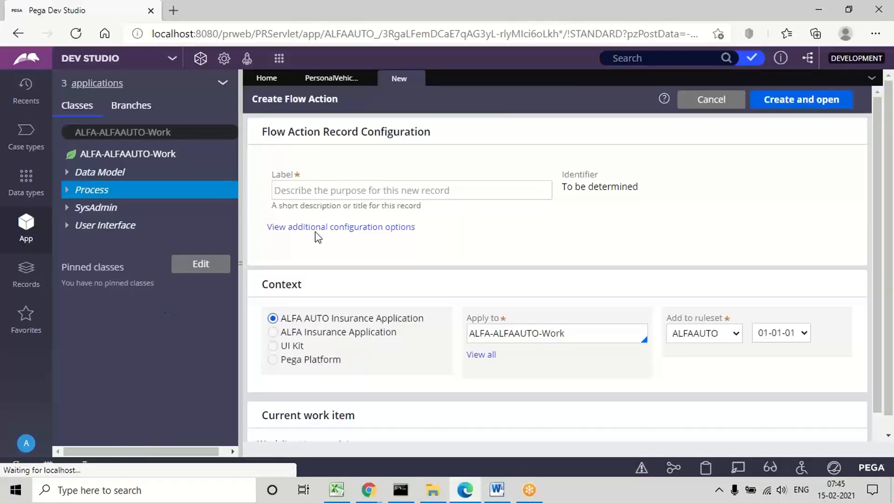
Step: Label the flow action PersonalVehicleFA, then create and open it in the ALFAAUTO 01-01-01 ruleset
{"action": "left_click", "coordinate": [348, 196]}
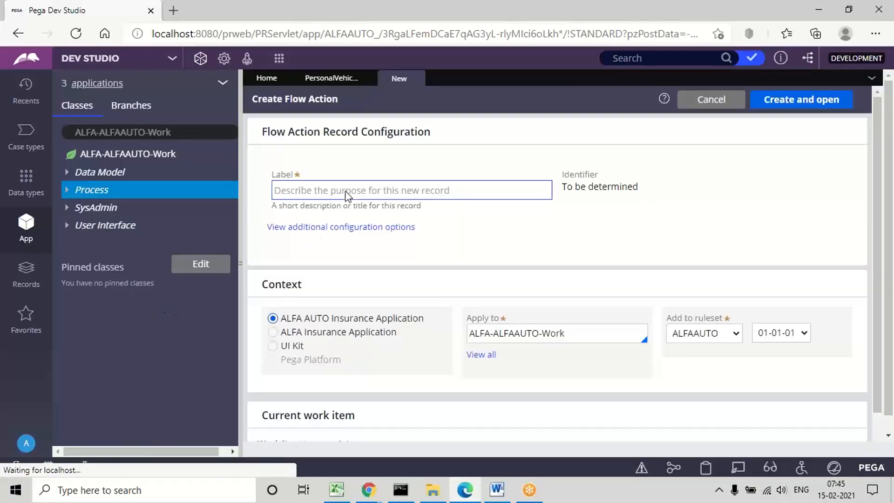
{"action": "type", "text": "Persona"}
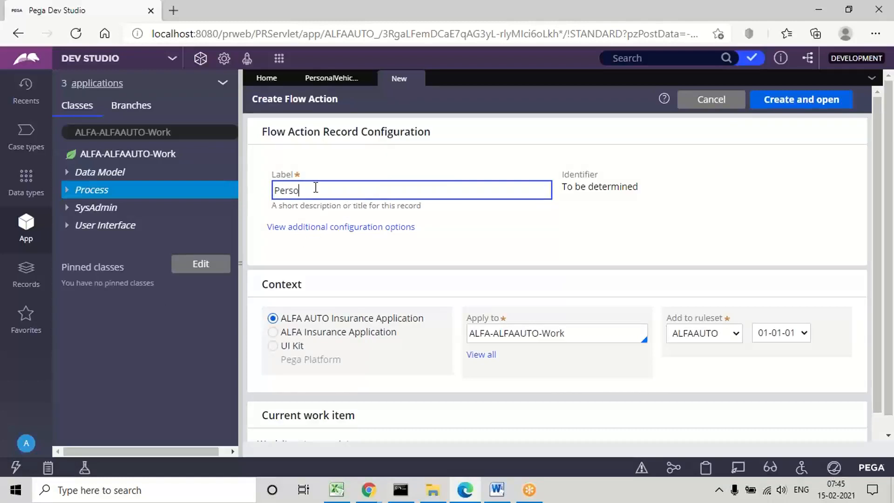
{"action": "type", "text": "lVehicleFA"}
{"action": "left_click", "coordinate": [516, 230]}
{"action": "left_click", "coordinate": [798, 105]}
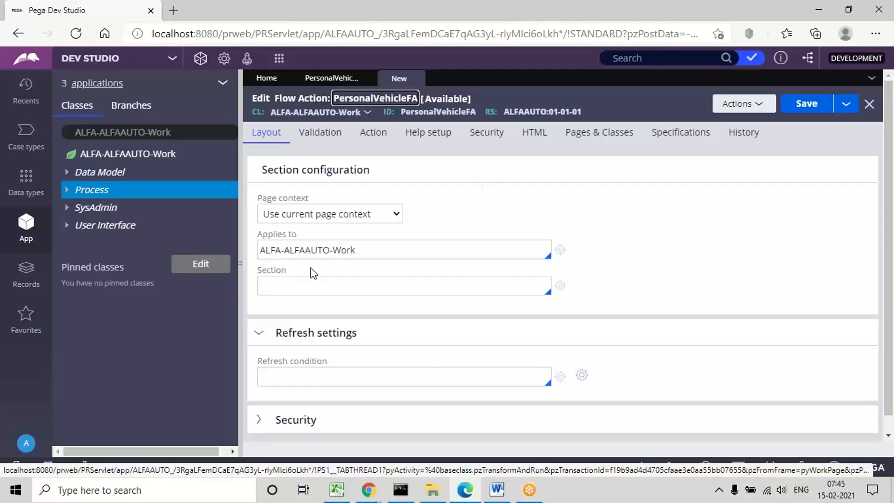
Step: Assign PersonalVehicleSection as the section of the PersonalVehicleFA flow action and save the rule
{"action": "left_click", "coordinate": [273, 284]}
{"action": "key", "text": "Down"}
{"action": "key", "text": "Down"}
{"action": "key", "text": "Return"}
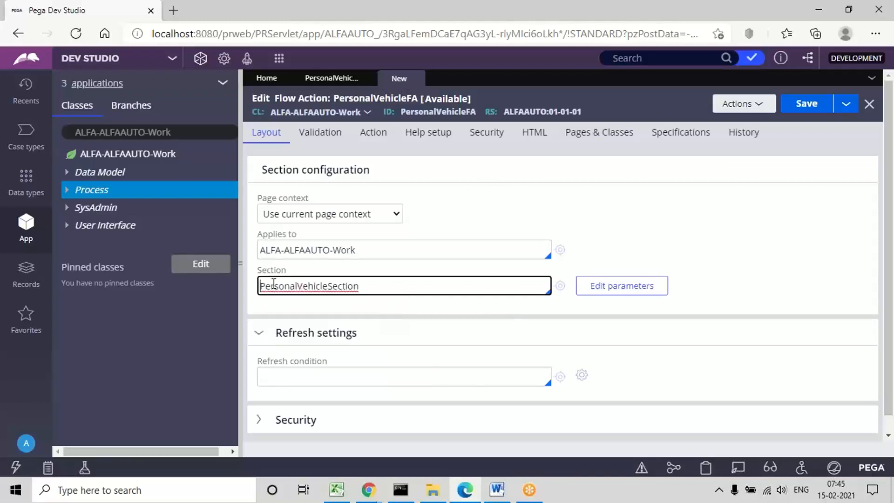
{"action": "double_click", "coordinate": [311, 286]}
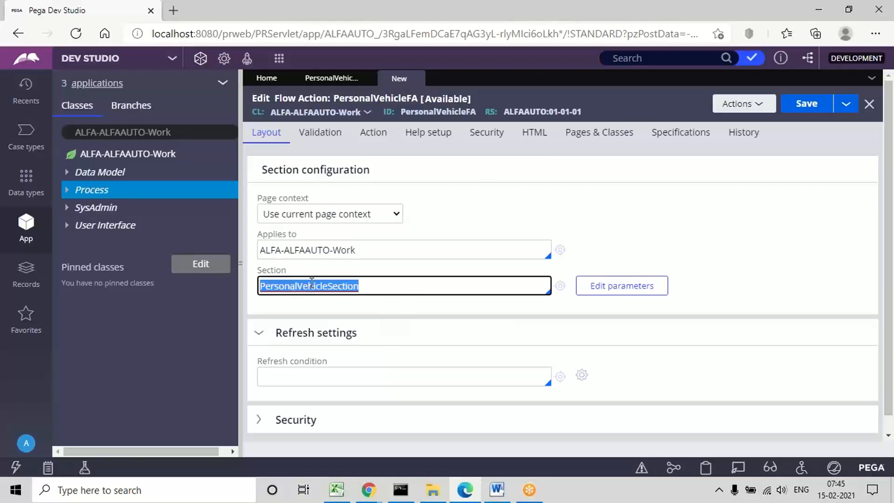
{"action": "left_click", "coordinate": [815, 107]}
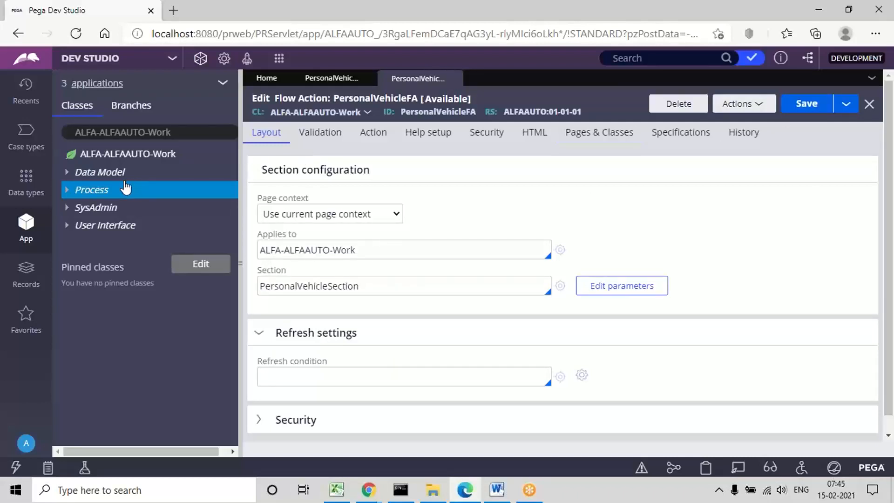
Step: Create and open a Flow record labelled ALFAInsuranceFlow under the Process category of ALFA-ALFAAUTO-Work in ruleset ALFAAUTO 01-01-01
{"action": "right_click", "coordinate": [96, 194]}
{"action": "mouse_move", "coordinate": [122, 210]}
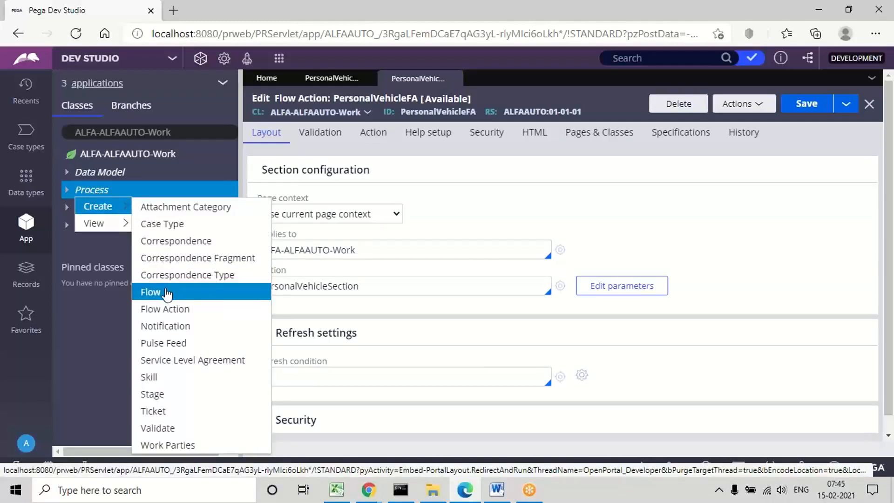
{"action": "left_click", "coordinate": [169, 291]}
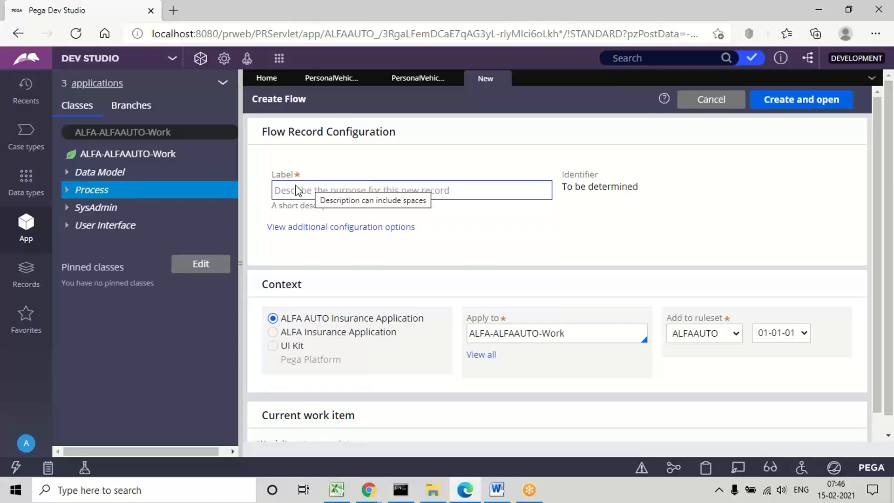
{"action": "left_click", "coordinate": [297, 190]}
{"action": "type", "text": "ALFAInsuranceFlow"}
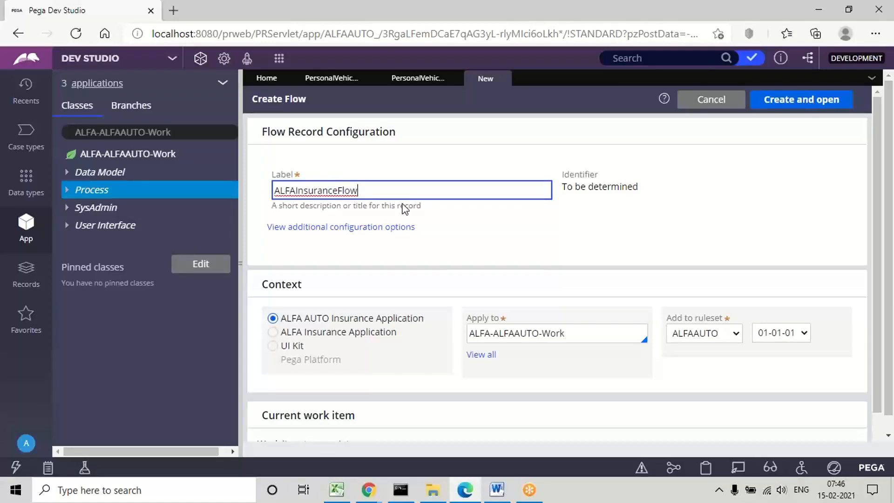
{"action": "left_click", "coordinate": [499, 236]}
{"action": "left_click", "coordinate": [789, 101]}
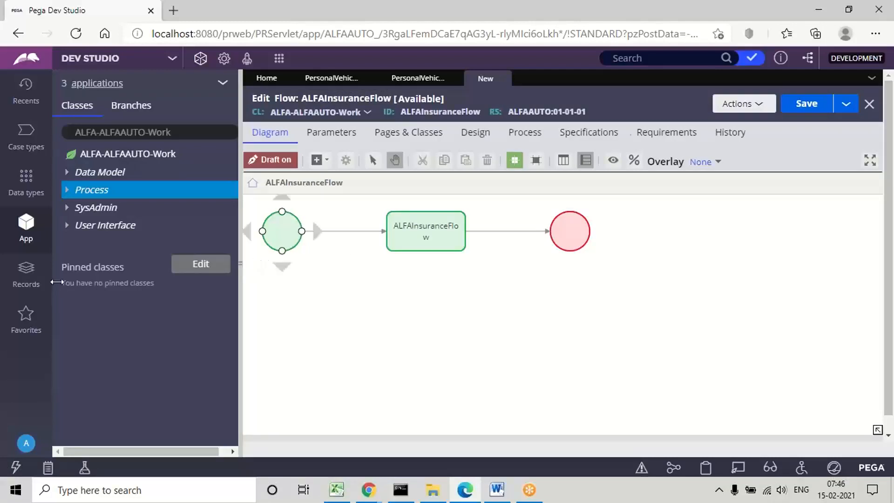
Step: Collapse the class explorer and add a second Assignment shape below the end shape in the flow diagram
{"action": "left_click_drag", "start_coordinate": [241, 264], "coordinate": [56, 280]}
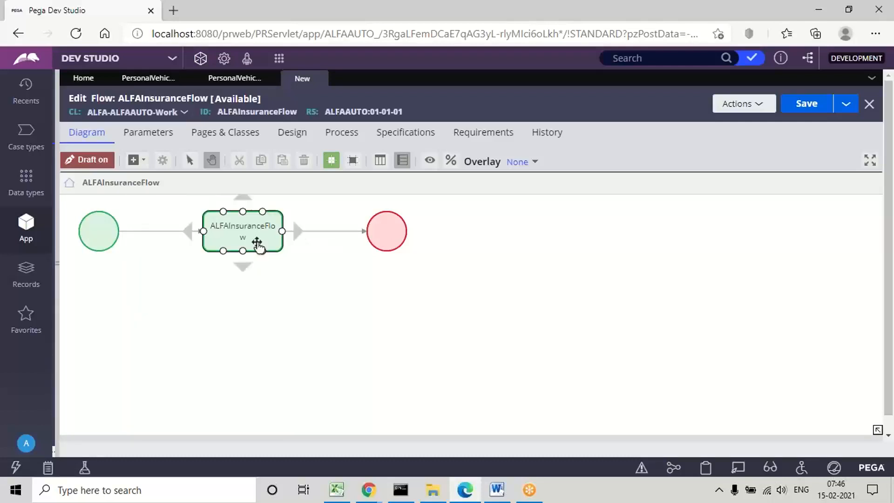
{"action": "right_click", "coordinate": [359, 268]}
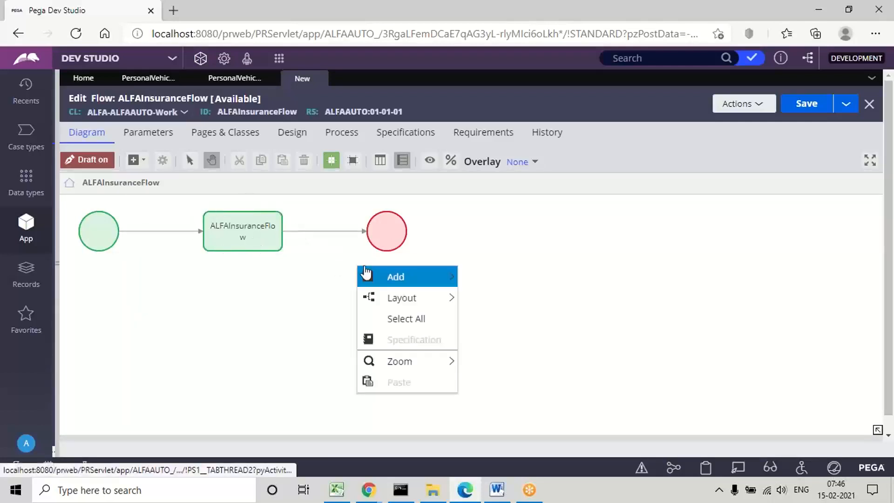
{"action": "mouse_move", "coordinate": [450, 277]}
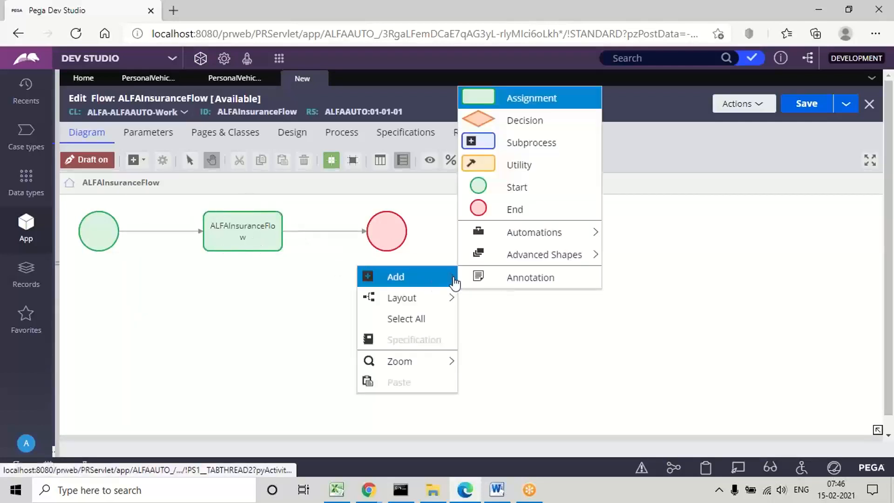
{"action": "left_click", "coordinate": [523, 99]}
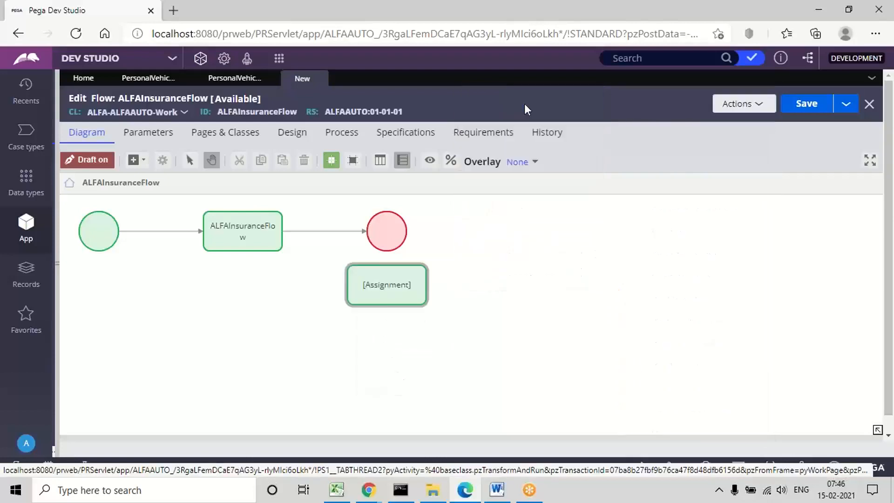
Step: Insert the new assignment between the first assignment and the end shape, moving the shapes into one row and connecting them in sequence
{"action": "left_click", "coordinate": [338, 235]}
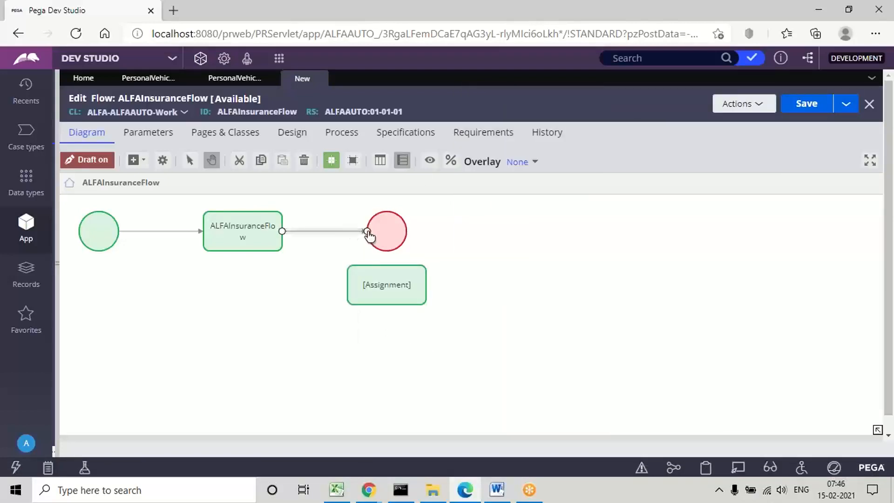
{"action": "left_click_drag", "start_coordinate": [368, 234], "coordinate": [386, 279]}
{"action": "left_click_drag", "start_coordinate": [391, 230], "coordinate": [600, 231]}
{"action": "left_click", "coordinate": [376, 287]}
{"action": "left_click_drag", "start_coordinate": [373, 285], "coordinate": [411, 240]}
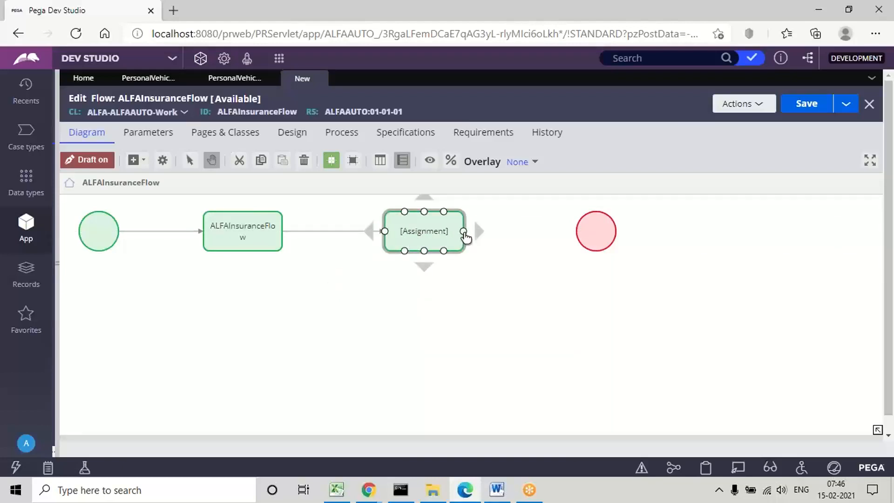
{"action": "left_click_drag", "start_coordinate": [464, 232], "coordinate": [583, 232]}
Step: Rename the first assignment in the flow to Cust Info
{"action": "left_click", "coordinate": [263, 235]}
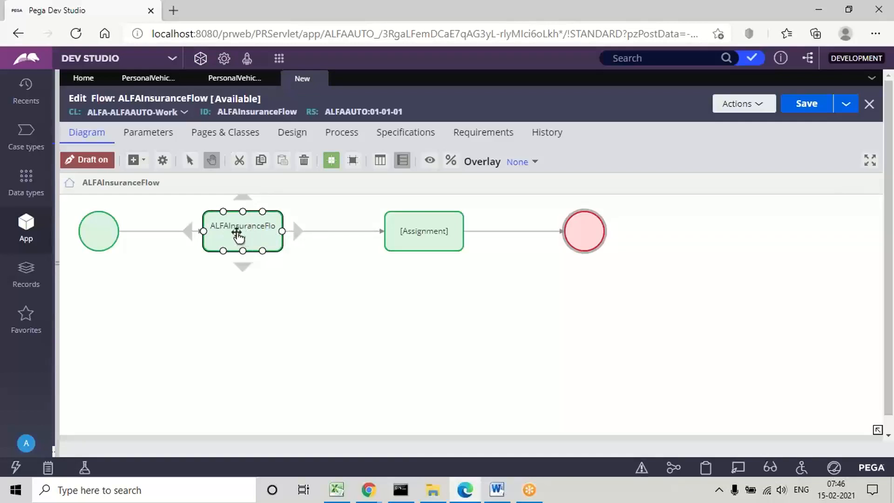
{"action": "double_click", "coordinate": [238, 233]}
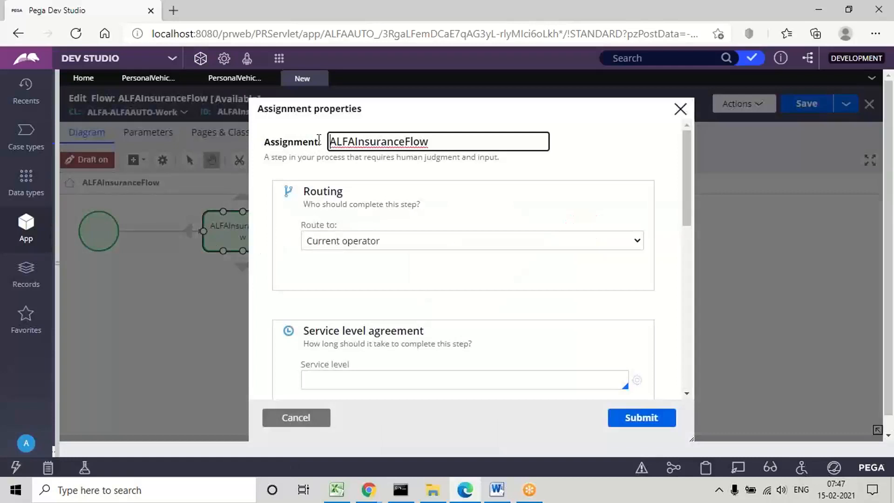
{"action": "double_click", "coordinate": [360, 142]}
{"action": "type", "text": "Cust Info"}
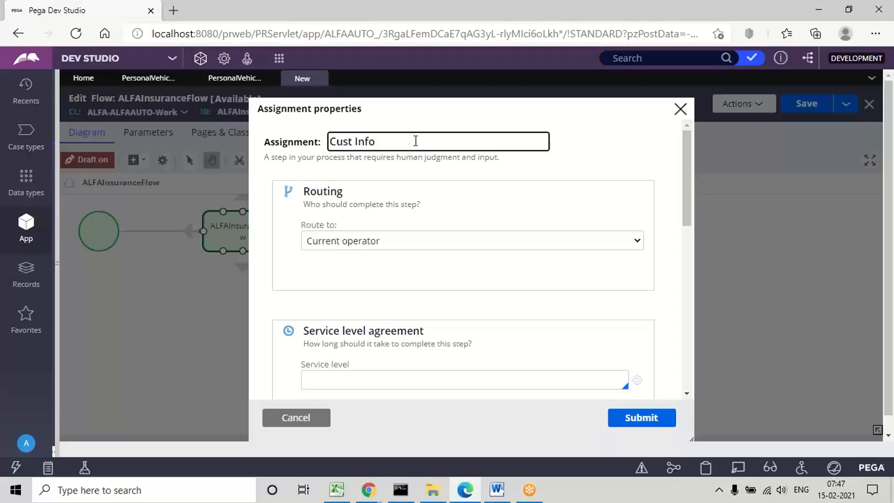
{"action": "left_click", "coordinate": [641, 419]}
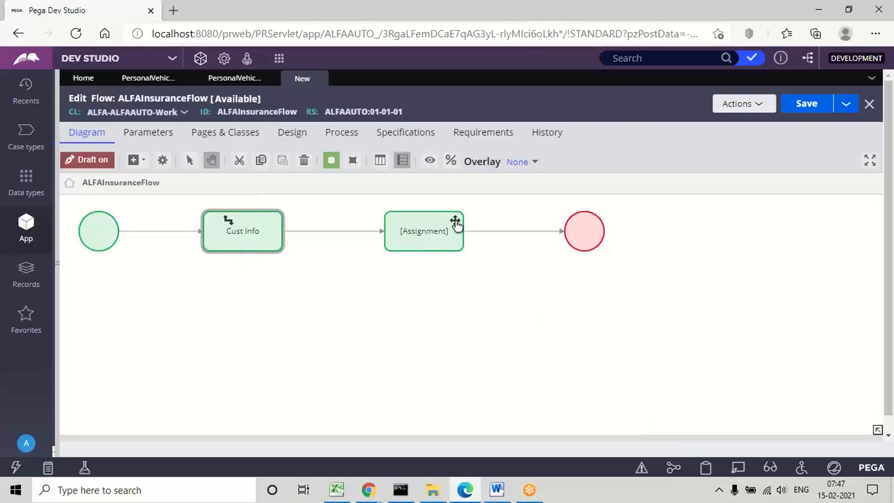
Step: Rename the second assignment in the flow to PVeh Info
{"action": "left_click", "coordinate": [422, 233]}
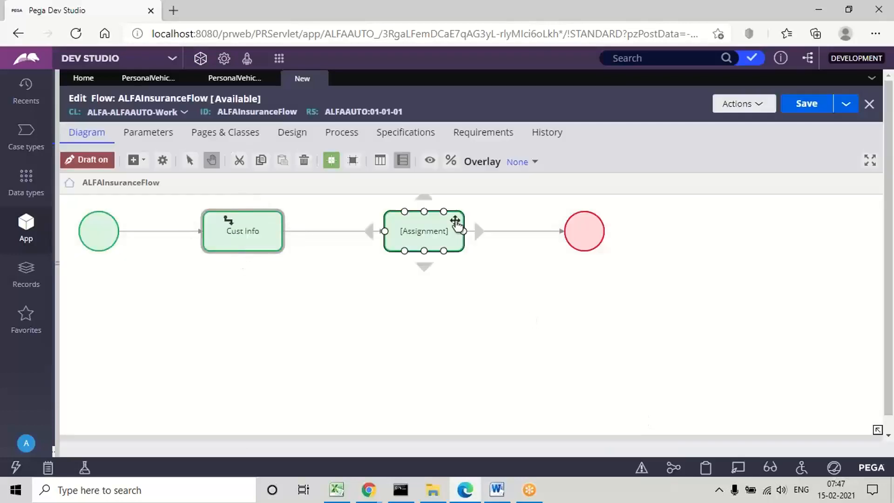
{"action": "double_click", "coordinate": [420, 237]}
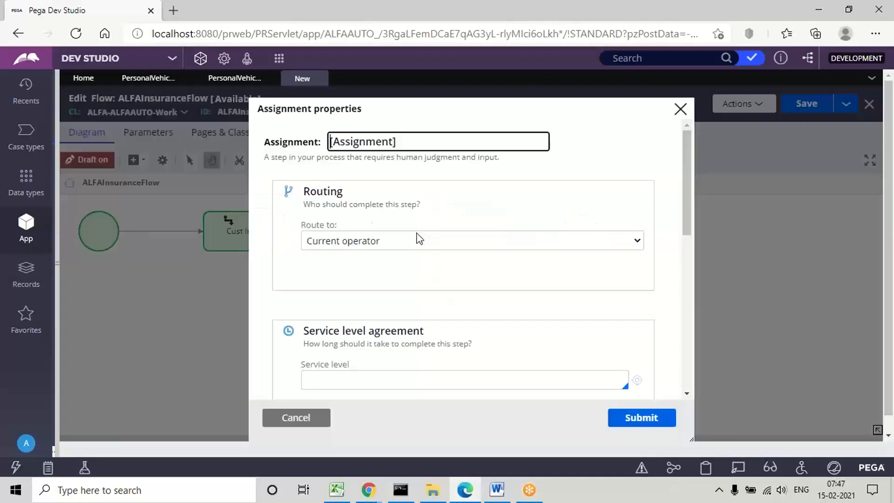
{"action": "triple_click", "coordinate": [354, 148]}
{"action": "type", "text": "PVeh Info"}
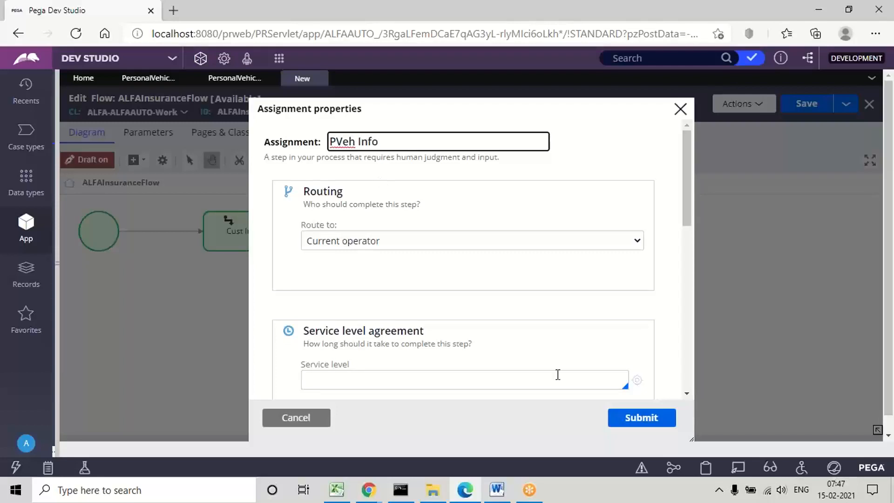
{"action": "left_click", "coordinate": [634, 412]}
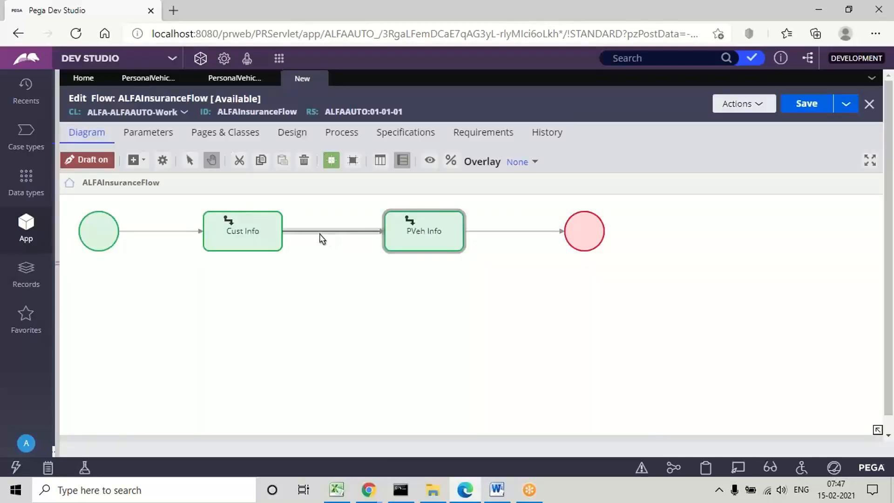
Step: Set the connector from Cust Info to PVeh Info to flow action CustomerFA and name it Cust FA
{"action": "left_click", "coordinate": [345, 231]}
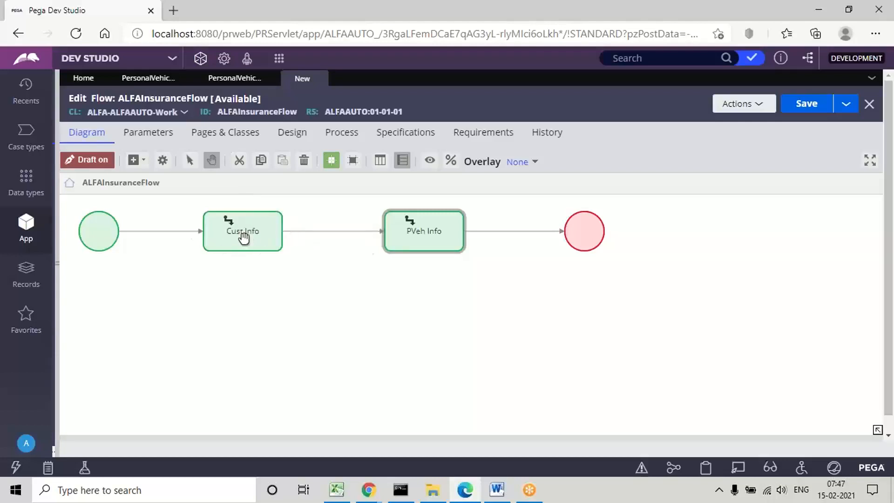
{"action": "left_click", "coordinate": [325, 232]}
{"action": "double_click", "coordinate": [325, 232]}
{"action": "left_click", "coordinate": [303, 247]}
{"action": "key", "text": "ctrl+a"}
{"action": "key", "text": "BackSpace"}
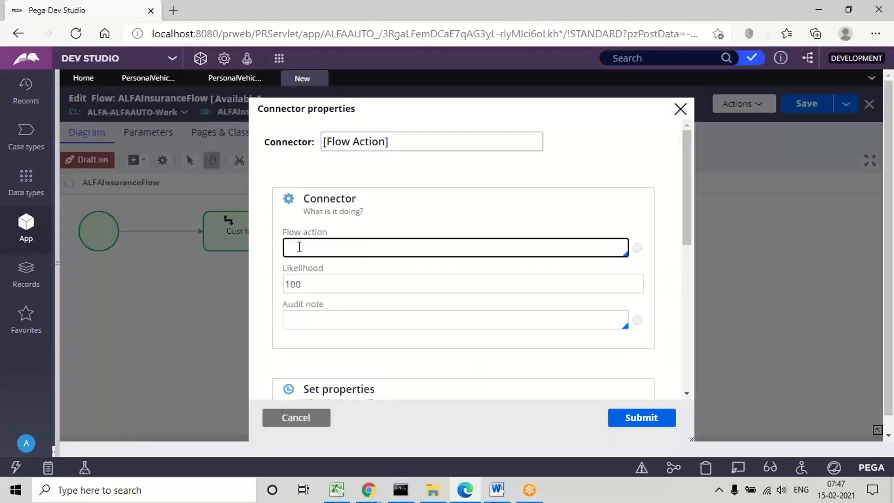
{"action": "key", "text": "Down"}
{"action": "key", "text": "Return"}
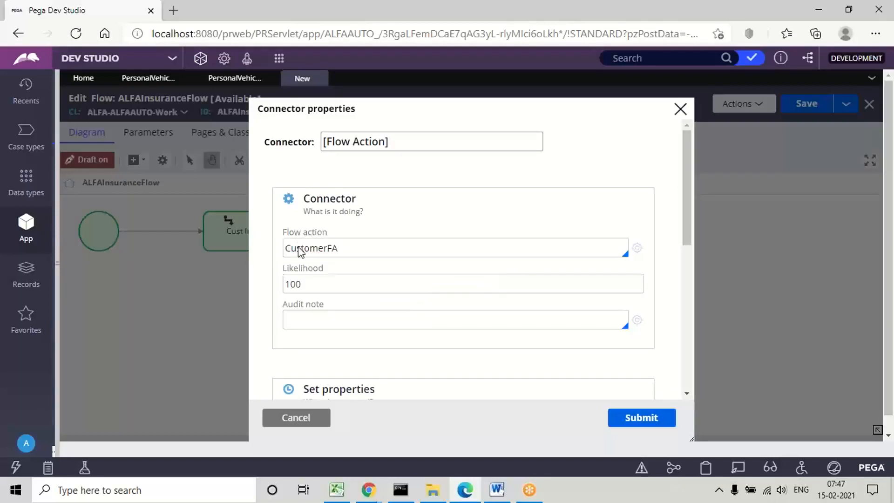
{"action": "left_click", "coordinate": [349, 140]}
{"action": "key", "text": "ctrl+a"}
{"action": "type", "text": "C"}
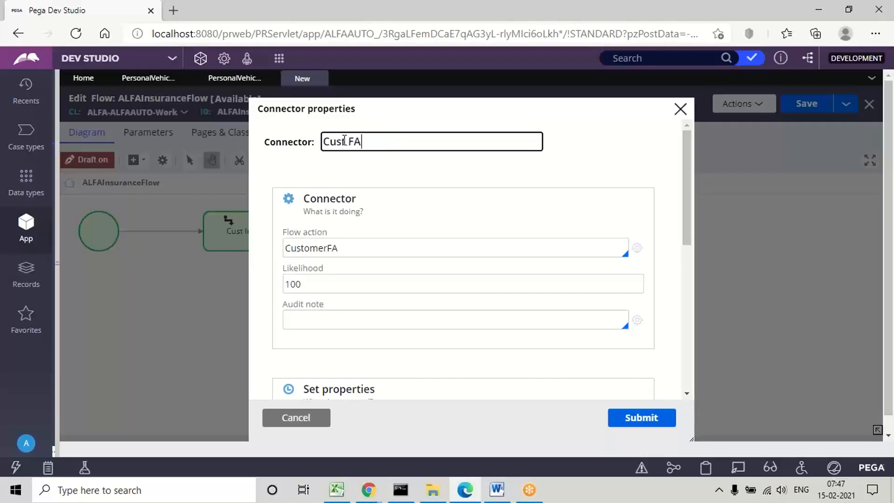
{"action": "left_click", "coordinate": [643, 417]}
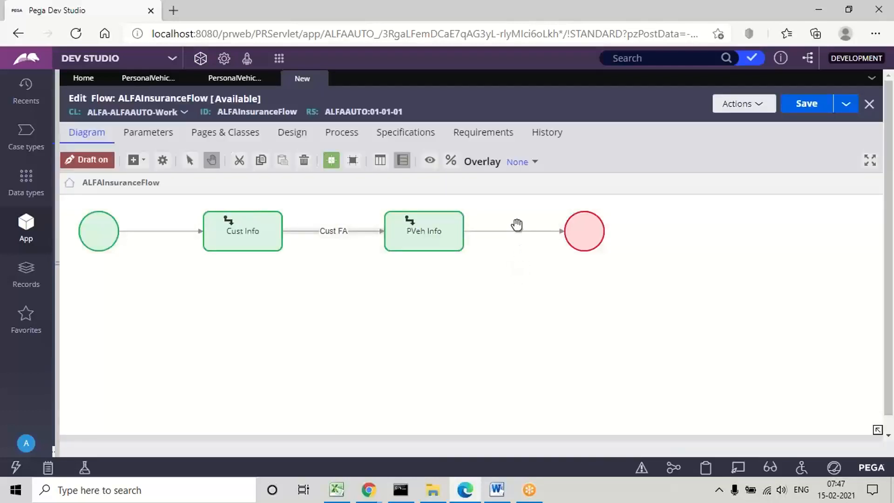
Step: Set the connector from PVeh Info to the end shape to flow action PersonalVehicleFA and name it PVeh FA
{"action": "left_click", "coordinate": [506, 231]}
{"action": "double_click", "coordinate": [503, 233]}
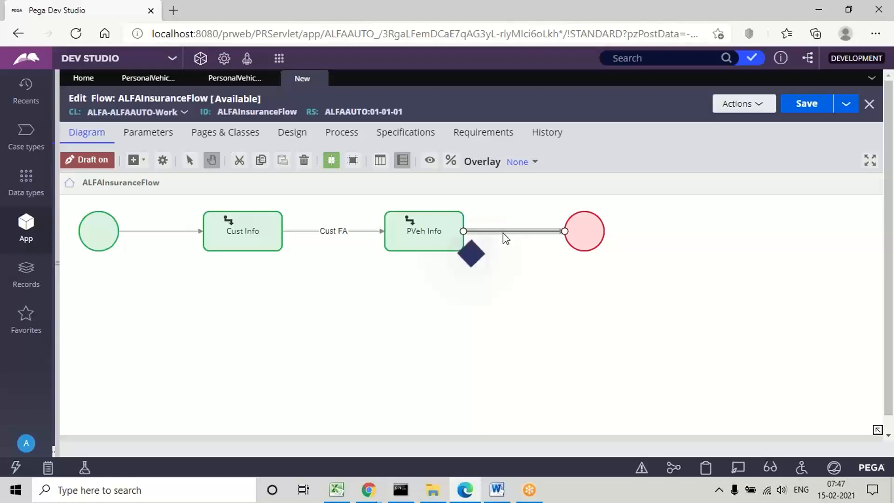
{"action": "left_click", "coordinate": [299, 245]}
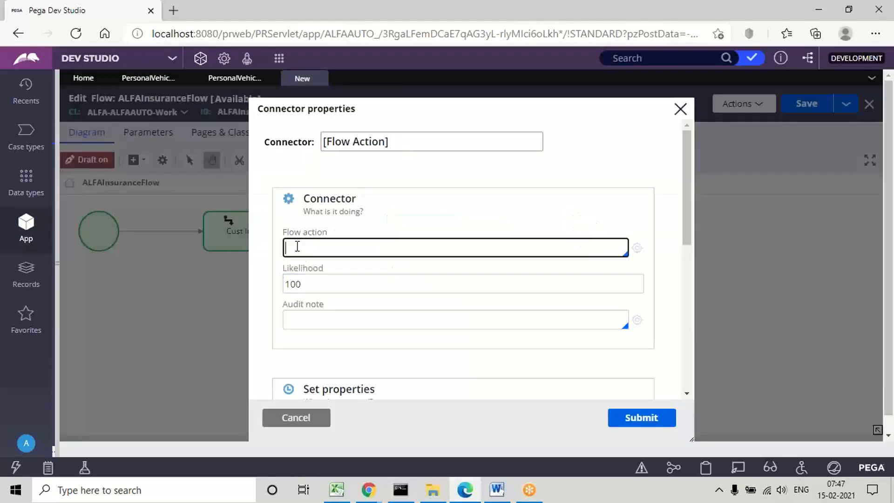
{"action": "key", "text": "Down"}
{"action": "key", "text": "Return"}
{"action": "left_click", "coordinate": [335, 173]}
{"action": "left_click", "coordinate": [351, 144]}
{"action": "key", "text": "ctrl+a"}
{"action": "type", "text": "PVeh"}
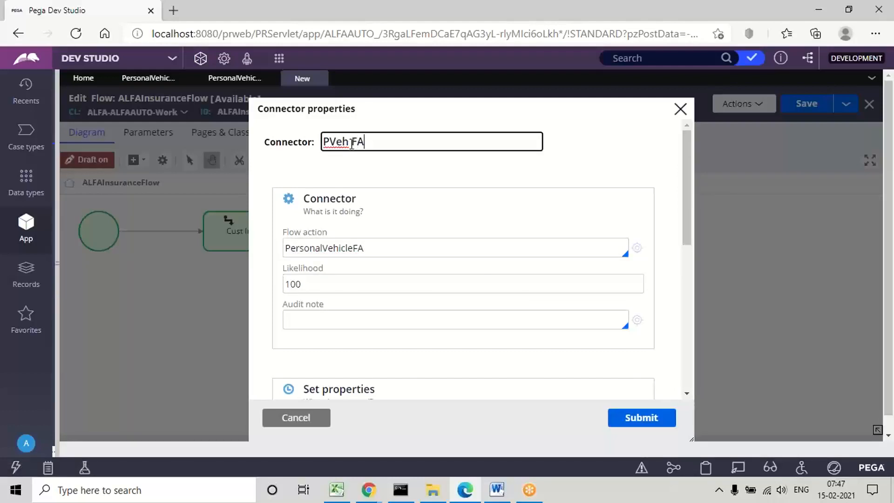
{"action": "left_click", "coordinate": [643, 418]}
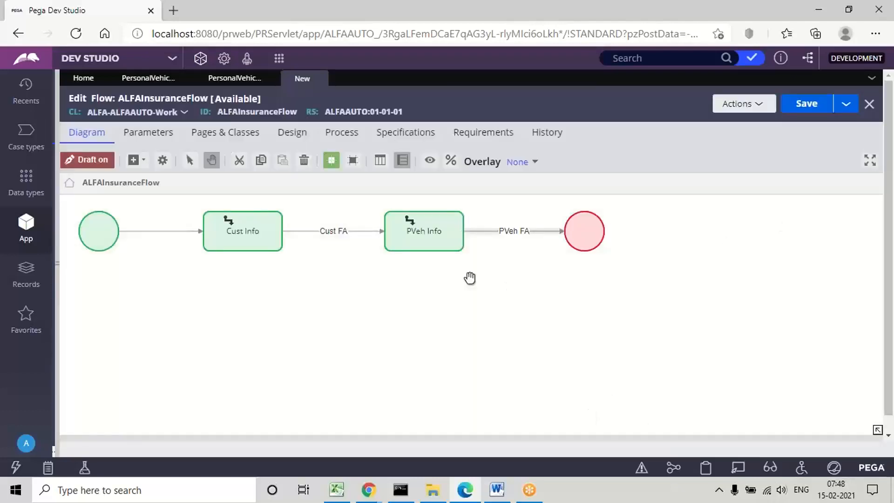
Step: Turn off draft mode for ALFAInsuranceFlow, show its process settings and save the flow
{"action": "left_click", "coordinate": [88, 163]}
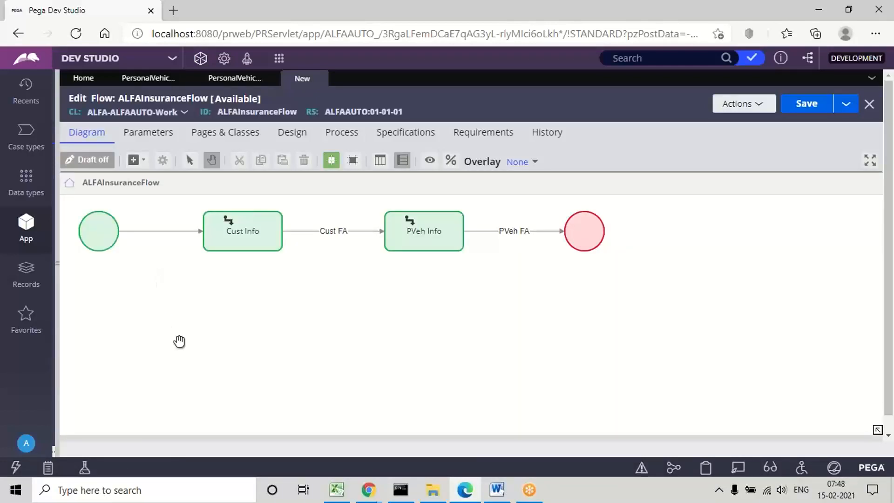
{"action": "left_click", "coordinate": [421, 222]}
{"action": "left_click", "coordinate": [340, 135]}
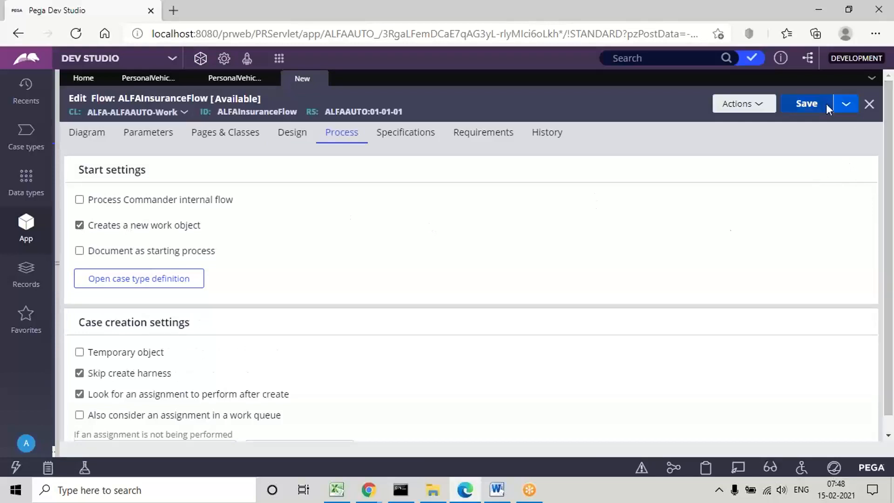
{"action": "left_click", "coordinate": [799, 107]}
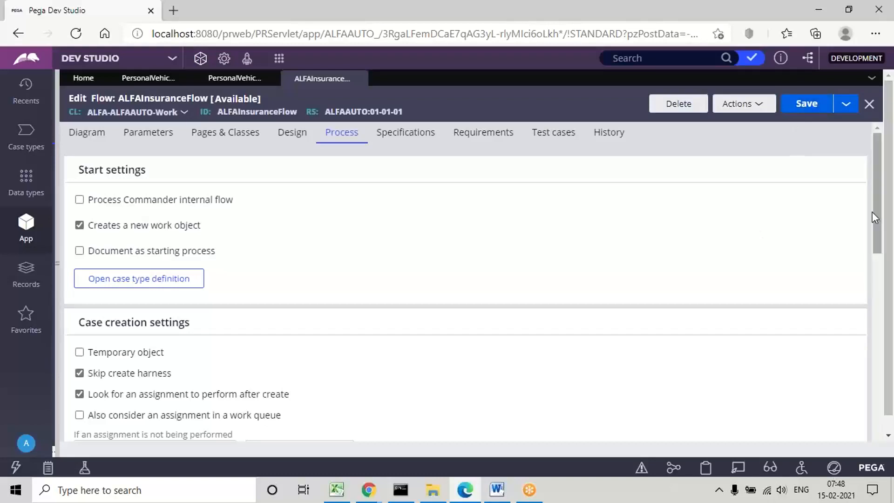
Step: Set the flow's work parties to pyCaseManagementDefault in the case creation settings and save the flow
{"action": "left_click_drag", "start_coordinate": [879, 203], "coordinate": [874, 297]}
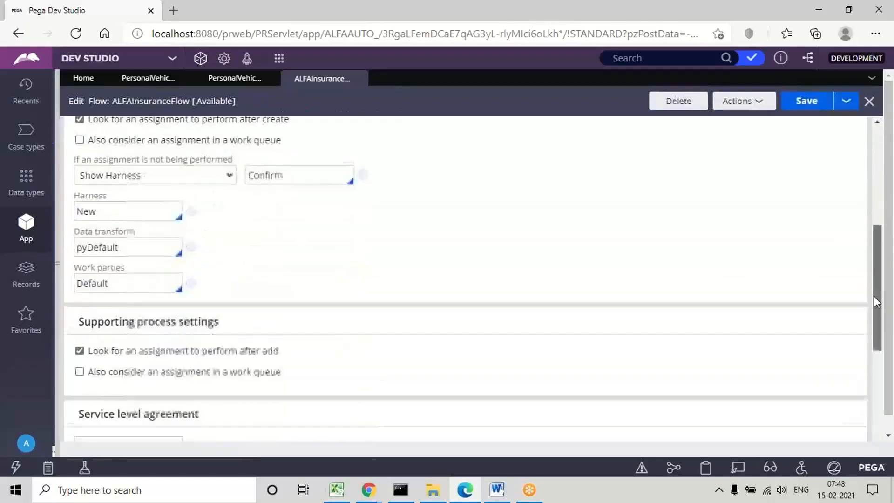
{"action": "left_click", "coordinate": [116, 292]}
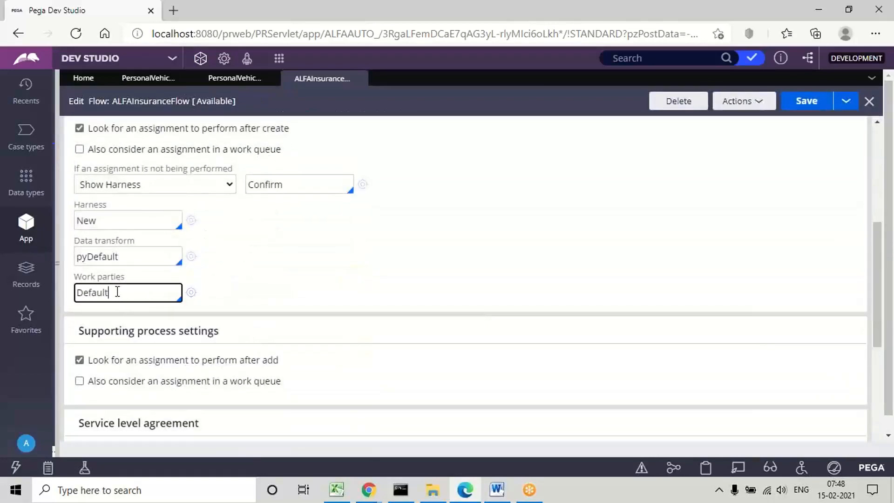
{"action": "key", "text": "Down"}
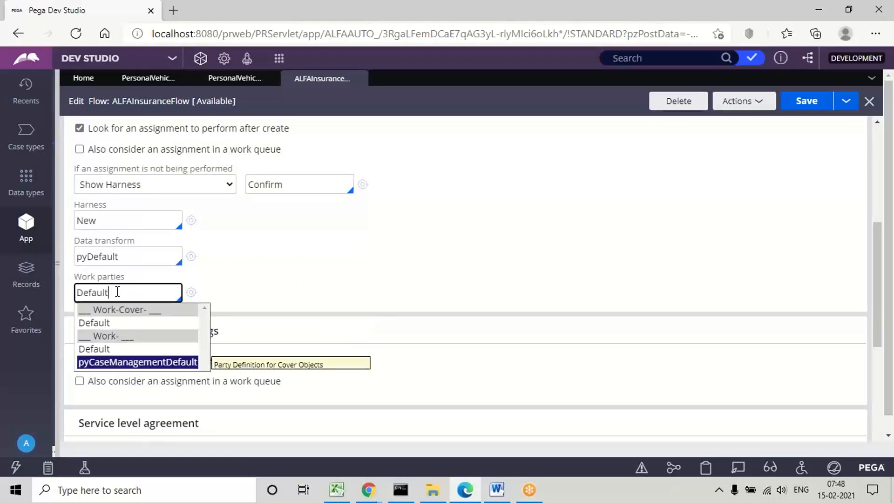
{"action": "key", "text": "Return"}
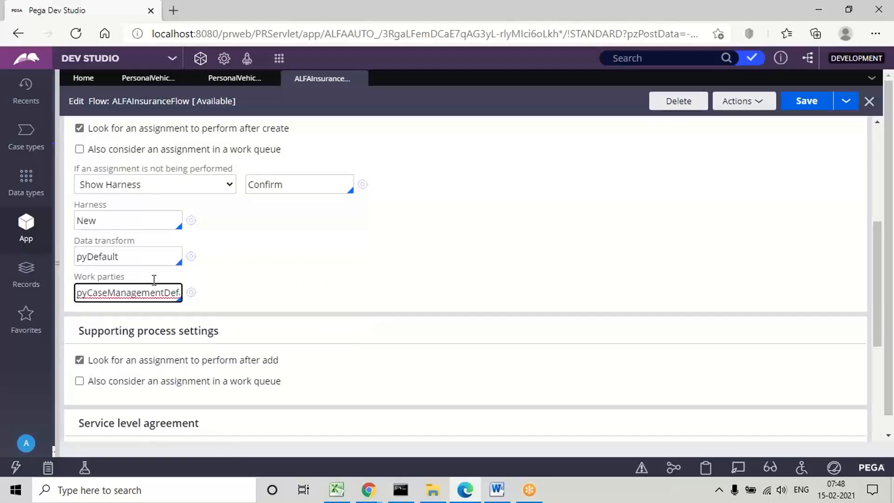
{"action": "left_click", "coordinate": [809, 106]}
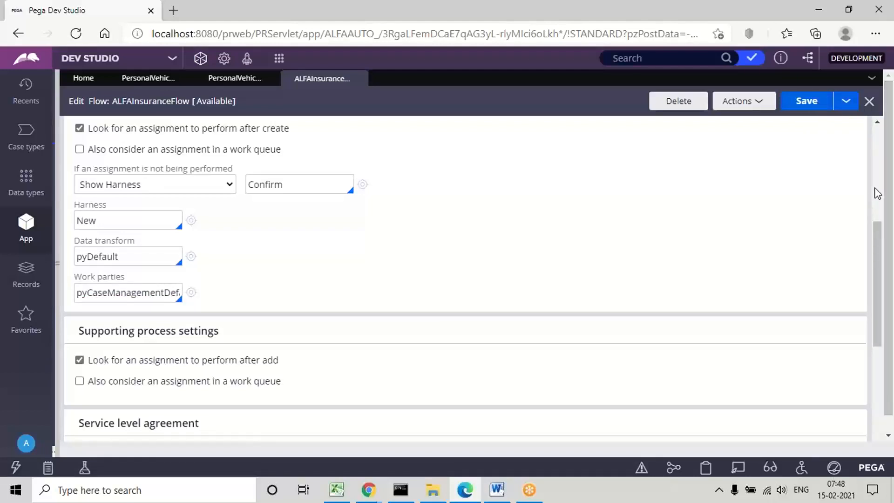
{"action": "scroll", "coordinate": [876, 174], "scroll_direction": "up", "scroll_amount": 5}
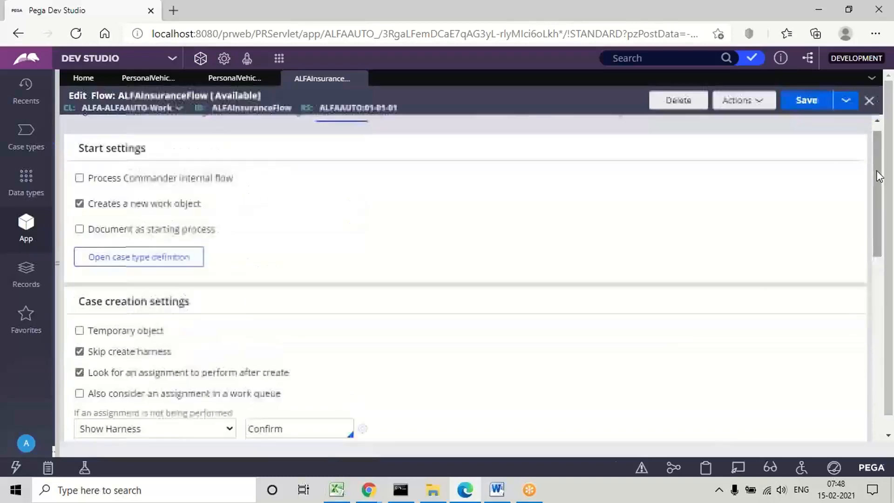
{"action": "left_click", "coordinate": [807, 104]}
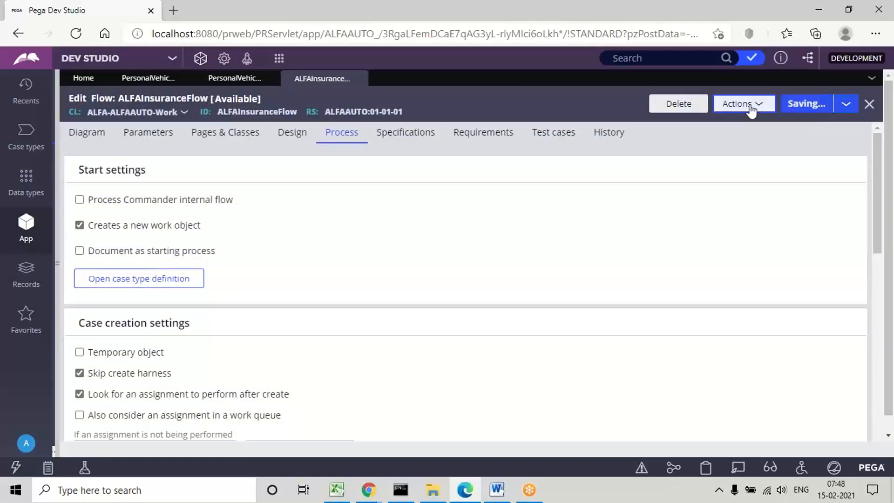
Step: Run ALFAInsuranceFlow and submit the customer form with only the required first name filled in
{"action": "left_click", "coordinate": [751, 110]}
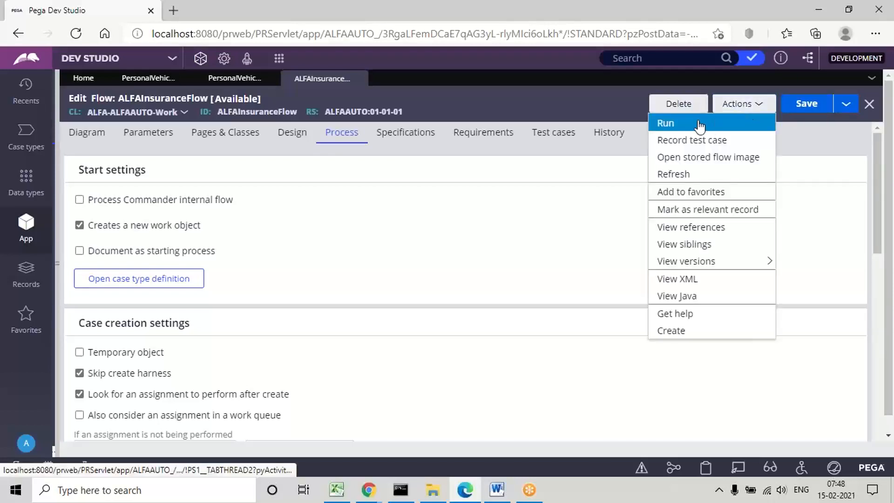
{"action": "left_click", "coordinate": [669, 125]}
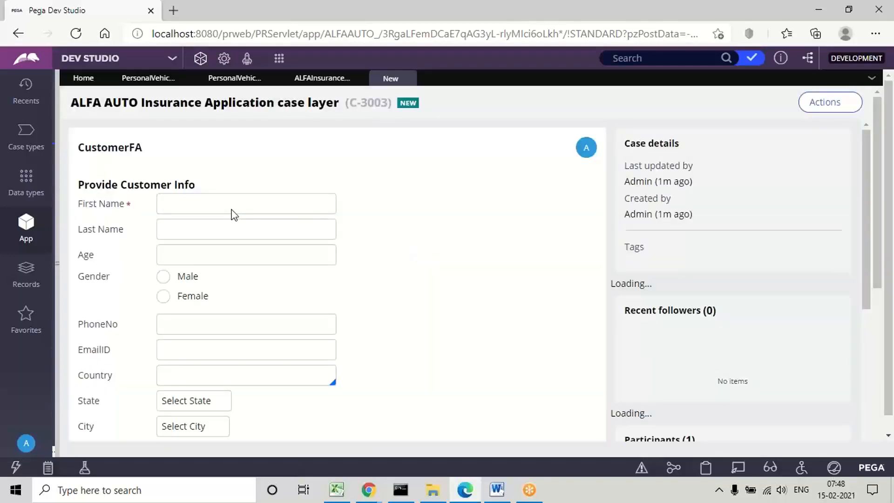
{"action": "left_click", "coordinate": [186, 204]}
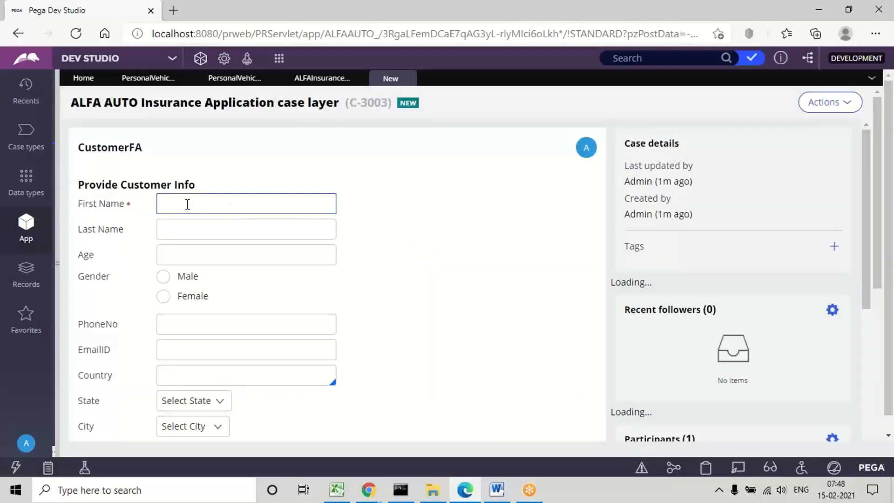
{"action": "type", "text": "df"}
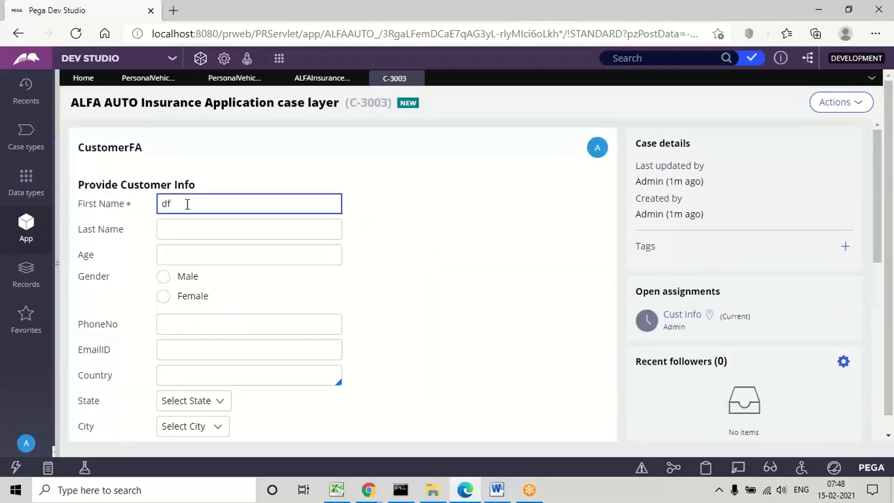
{"action": "left_click", "coordinate": [448, 314]}
{"action": "scroll", "coordinate": [448, 314], "scroll_direction": "down", "scroll_amount": 3}
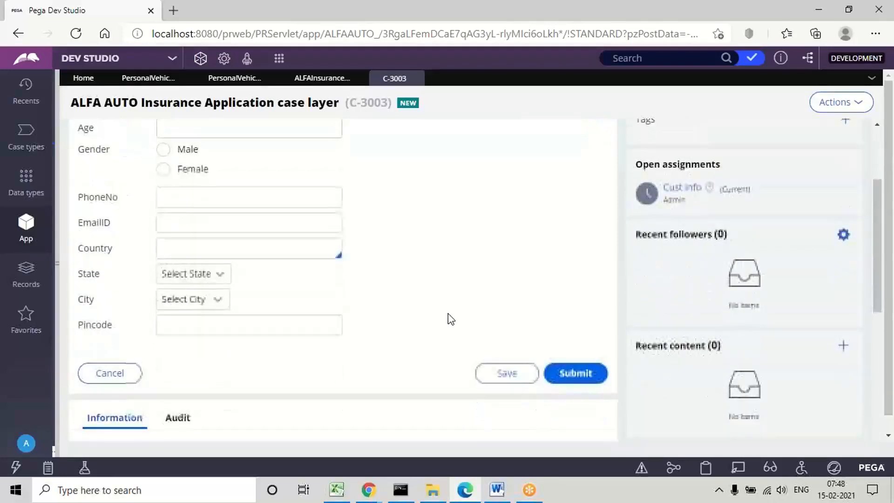
{"action": "left_click", "coordinate": [567, 378]}
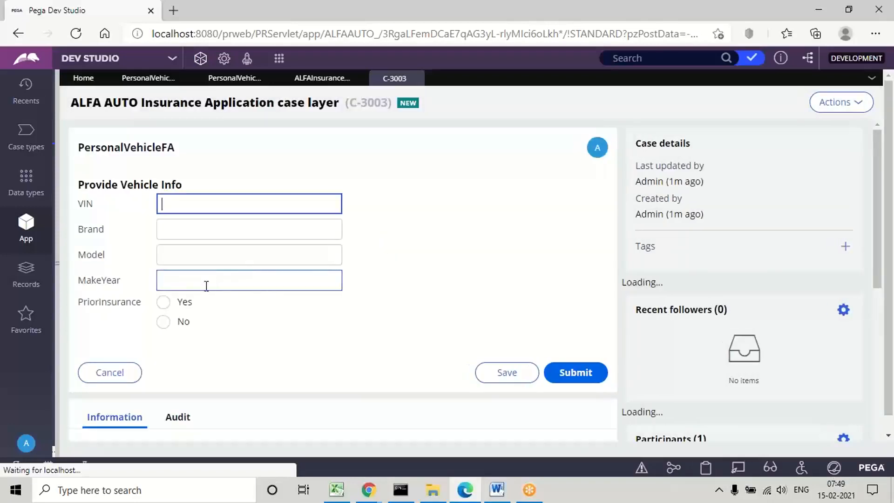
Step: Set PriorInsurance to Yes, mark the vehicle as having prior claims, and submit the vehicle form
{"action": "left_click", "coordinate": [163, 302]}
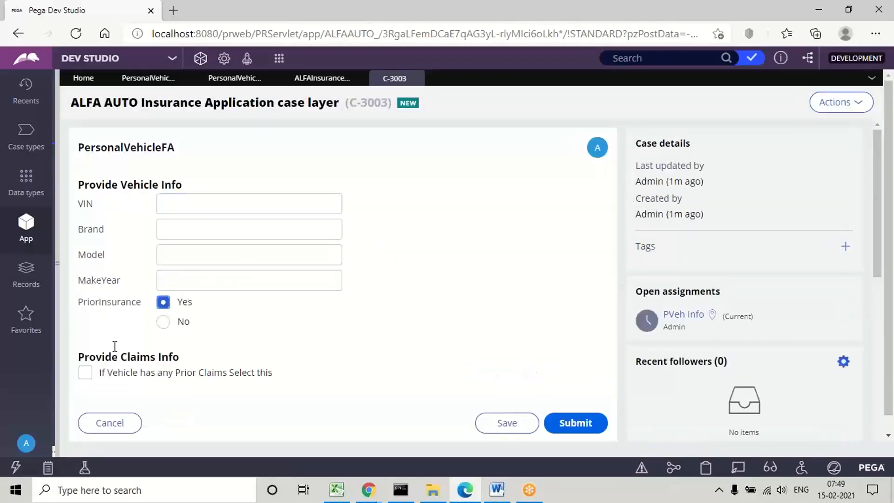
{"action": "left_click", "coordinate": [85, 374]}
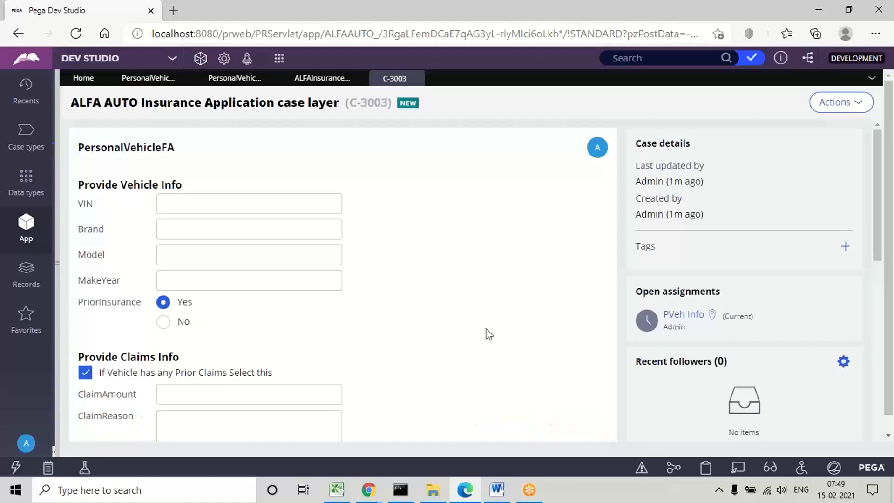
{"action": "scroll", "coordinate": [486, 333], "scroll_direction": "down", "scroll_amount": 1}
{"action": "scroll", "coordinate": [487, 334], "scroll_direction": "down", "scroll_amount": 3}
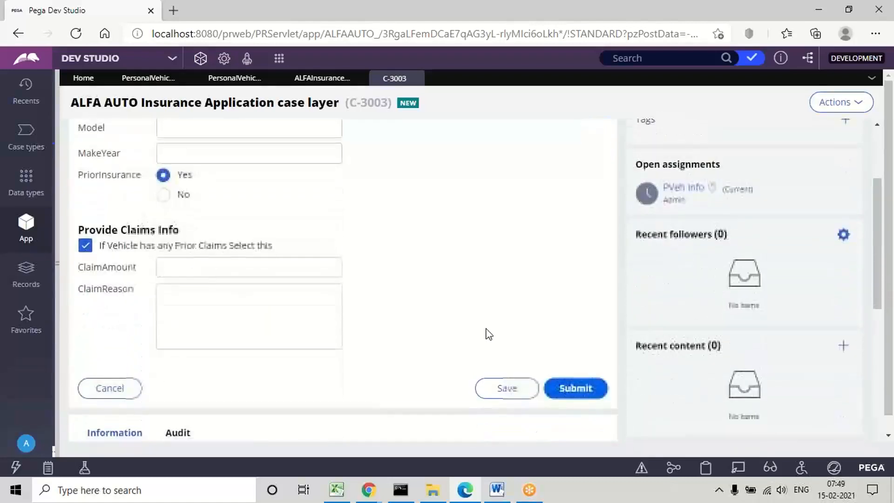
{"action": "left_click", "coordinate": [579, 388]}
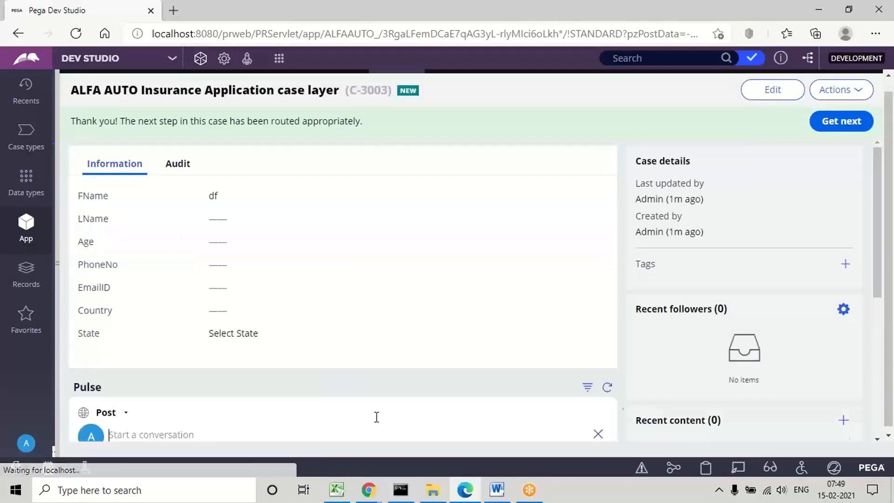
Step: Switch to the Visibility Conditions document in Word and review the screenshots from the action set instructions through the insurance flow diagrams
{"action": "left_click", "coordinate": [498, 489]}
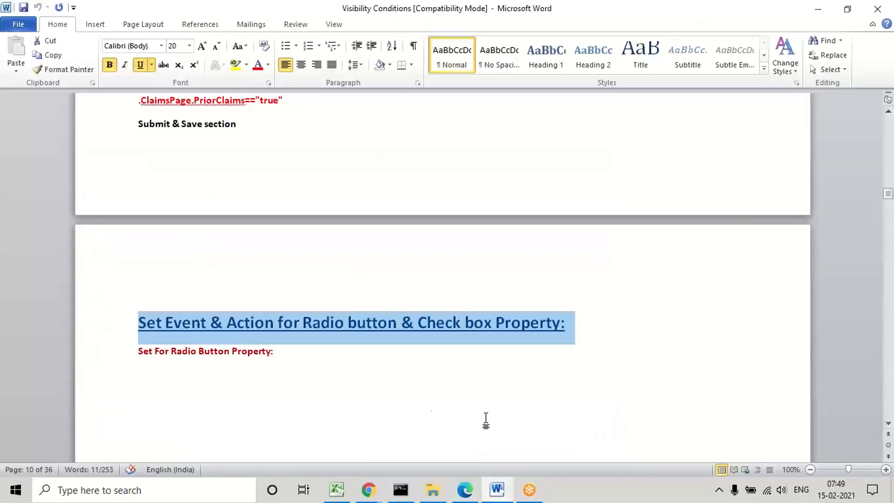
{"action": "left_click", "coordinate": [425, 414]}
{"action": "scroll", "coordinate": [426, 413], "scroll_direction": "down", "scroll_amount": 5}
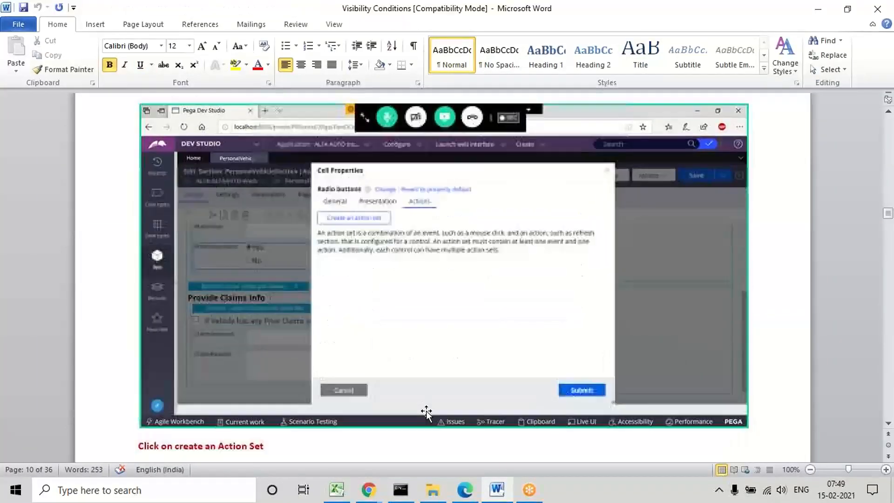
{"action": "scroll", "coordinate": [426, 413], "scroll_direction": "down", "scroll_amount": 15}
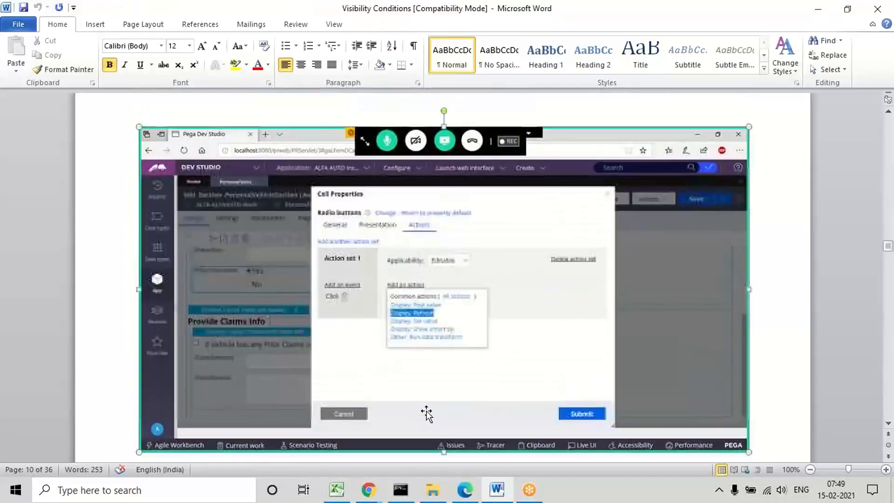
{"action": "left_click", "coordinate": [426, 413]}
{"action": "scroll", "coordinate": [426, 414], "scroll_direction": "down", "scroll_amount": 15}
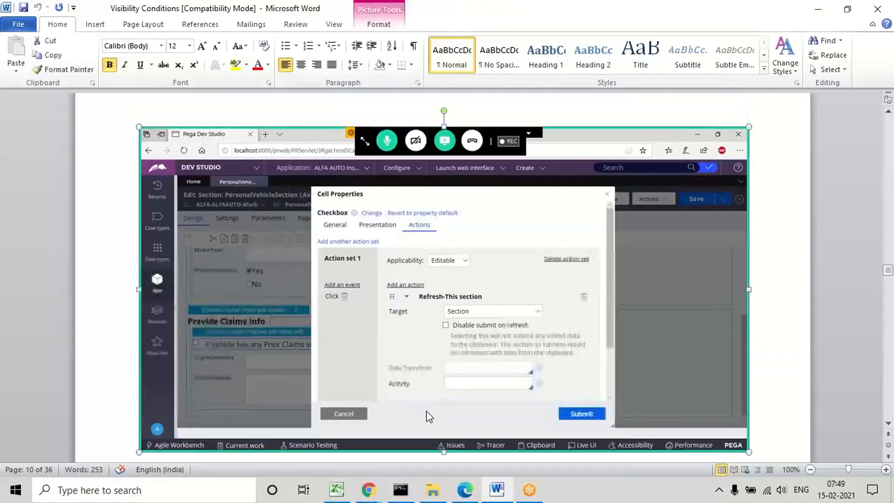
{"action": "scroll", "coordinate": [426, 413], "scroll_direction": "down", "scroll_amount": 15}
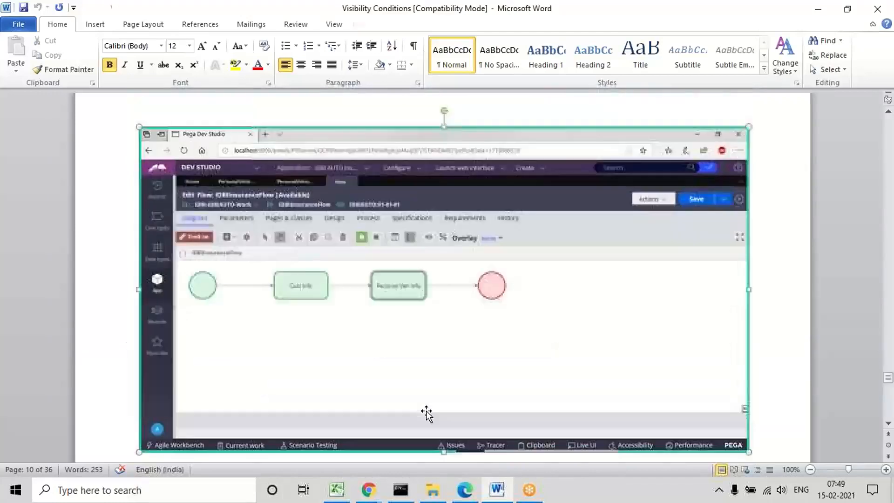
{"action": "scroll", "coordinate": [426, 413], "scroll_direction": "down", "scroll_amount": 15}
{"action": "key", "text": "Up"}
{"action": "key", "text": "Up"}
{"action": "key", "text": "Up"}
{"action": "key", "text": "Up"}
{"action": "key", "text": "Up"}
{"action": "key", "text": "Up"}
{"action": "key", "text": "Up"}
{"action": "key", "text": "Up"}
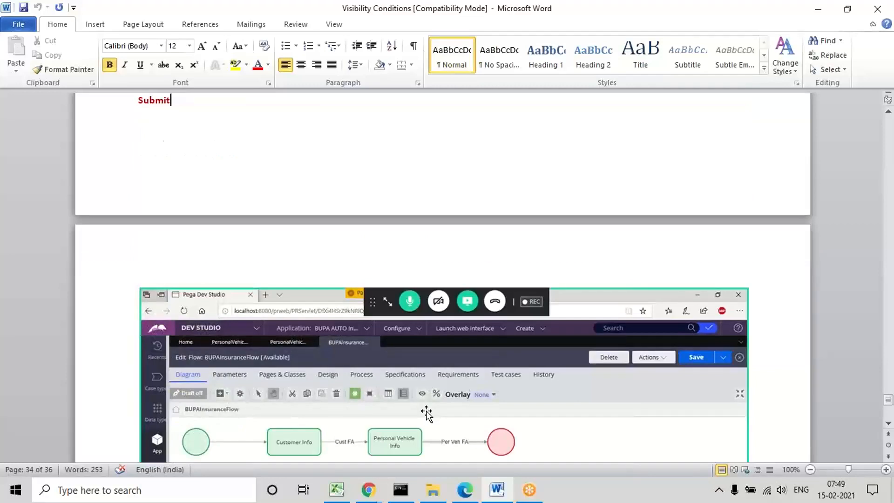
{"action": "left_click", "coordinate": [820, 12]}
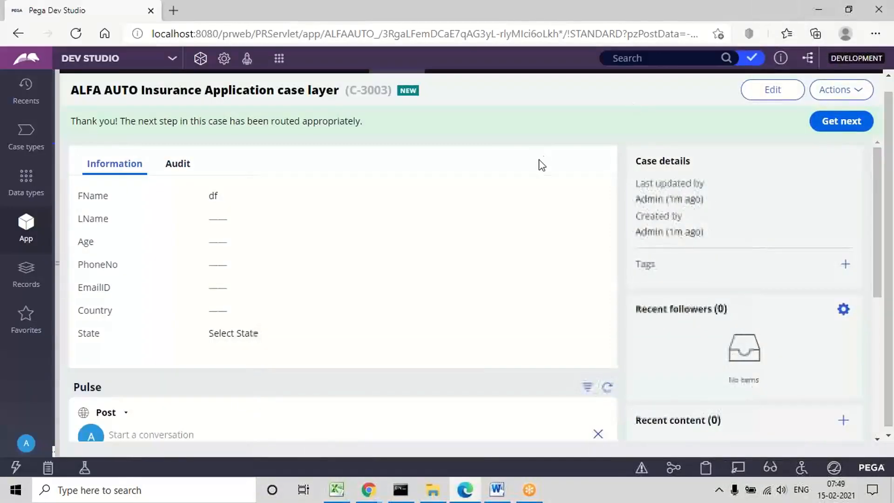
Step: Return to Pega Dev Studio in the browser and show the application's data types in a widened explorer pane
{"action": "left_click", "coordinate": [465, 490]}
{"action": "left_click", "coordinate": [465, 490]}
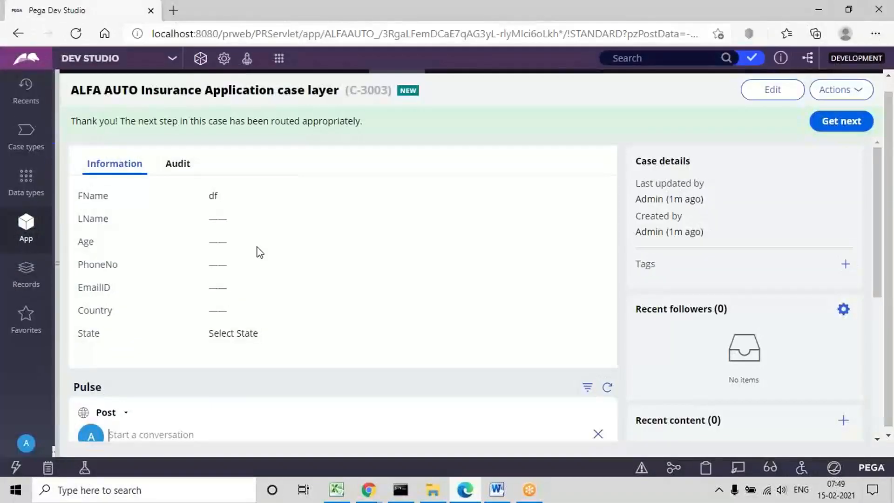
{"action": "left_click", "coordinate": [35, 195]}
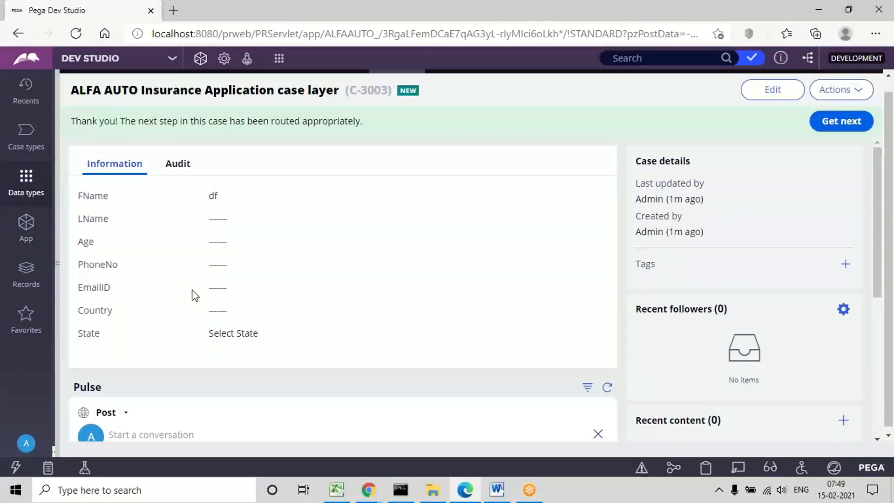
{"action": "left_click_drag", "start_coordinate": [56, 266], "coordinate": [217, 273]}
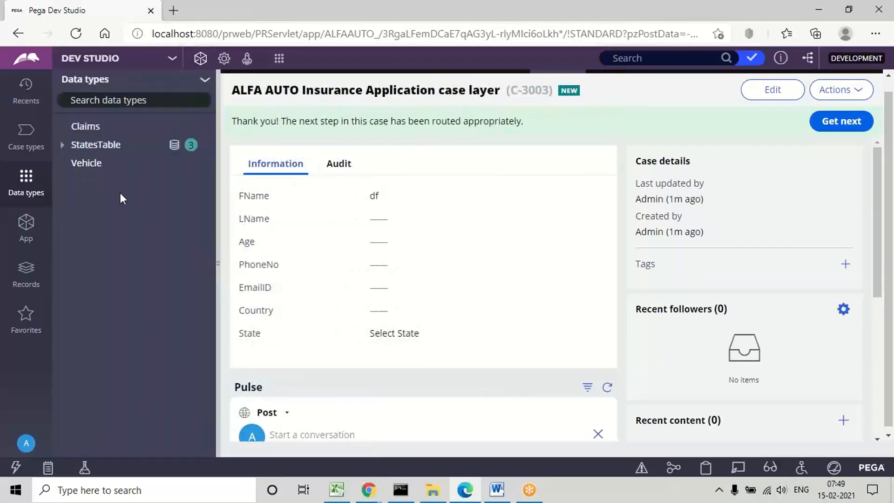